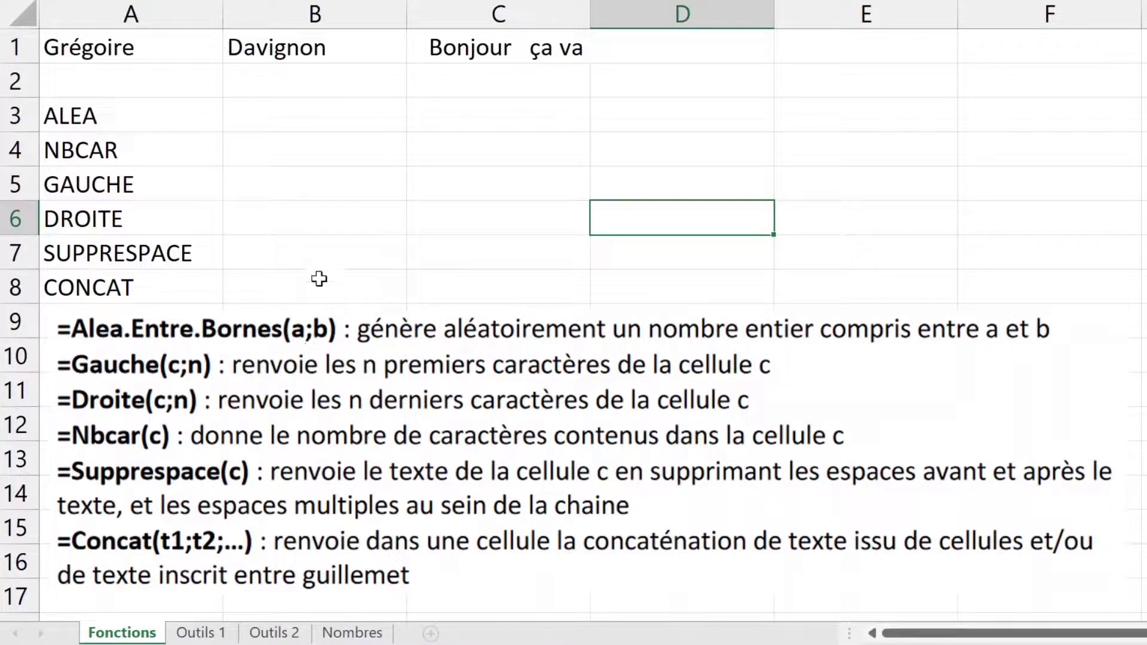
# Step: Enter =ALEA.ENTRE.BORNES(0;10) in B3 to return a random whole number from 0 to 10
pyautogui.click(318, 116)
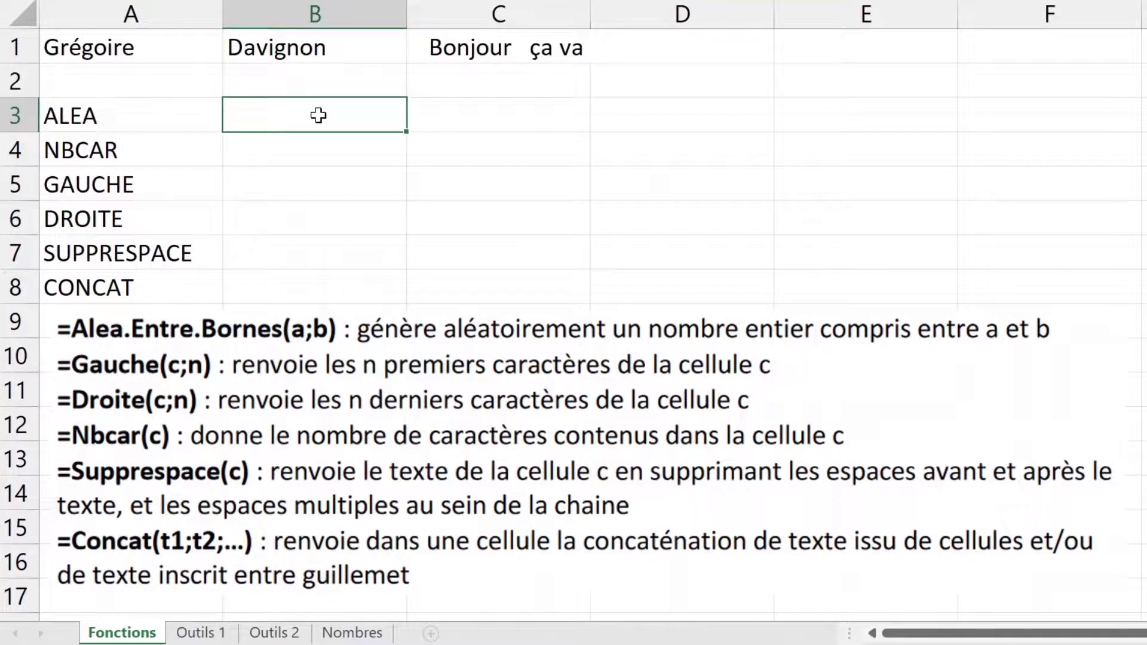
pyautogui.write('=alea')
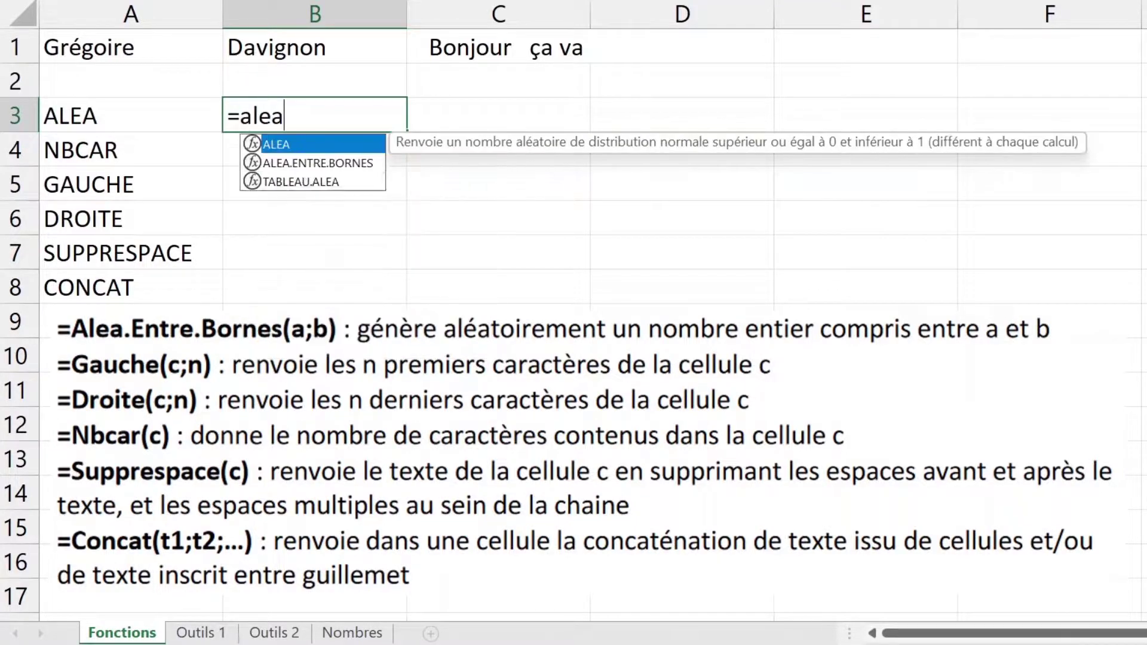
pyautogui.doubleClick(334, 162)
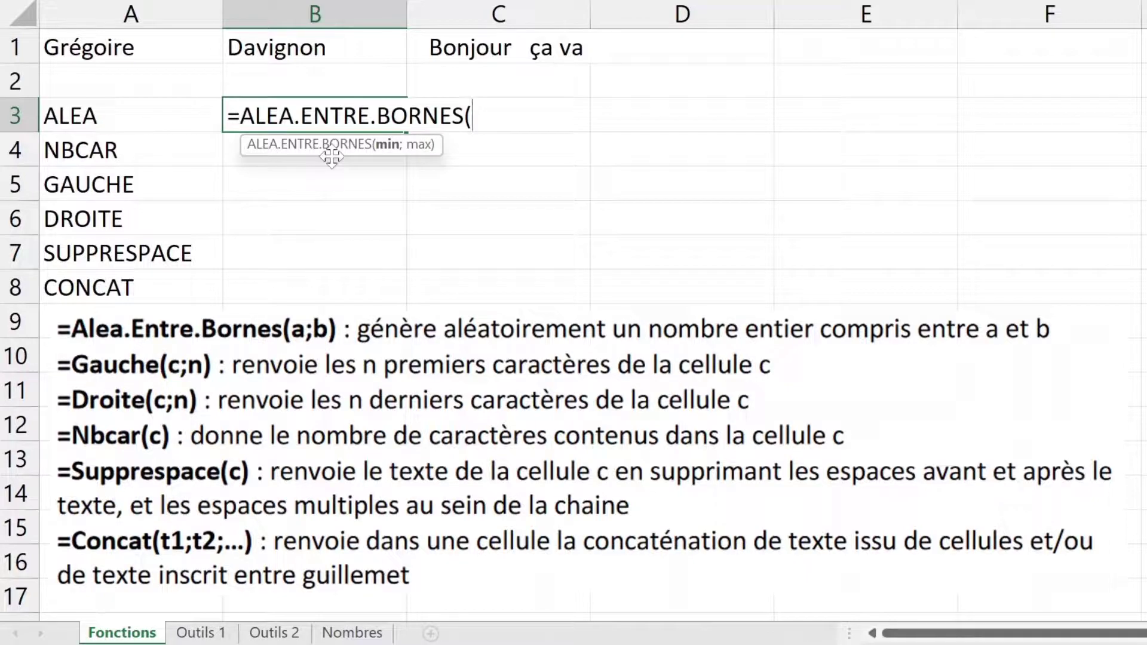
pyautogui.write('0;10')
pyautogui.press('Return')
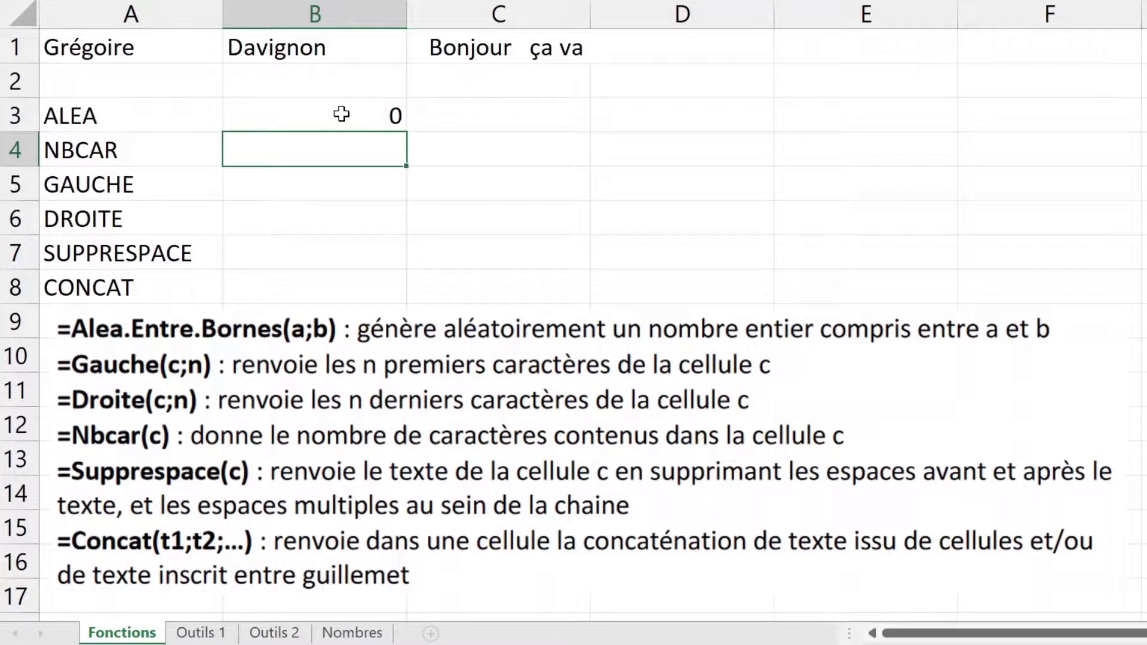
pyautogui.click(669, 110)
pyautogui.write('oijfoije')
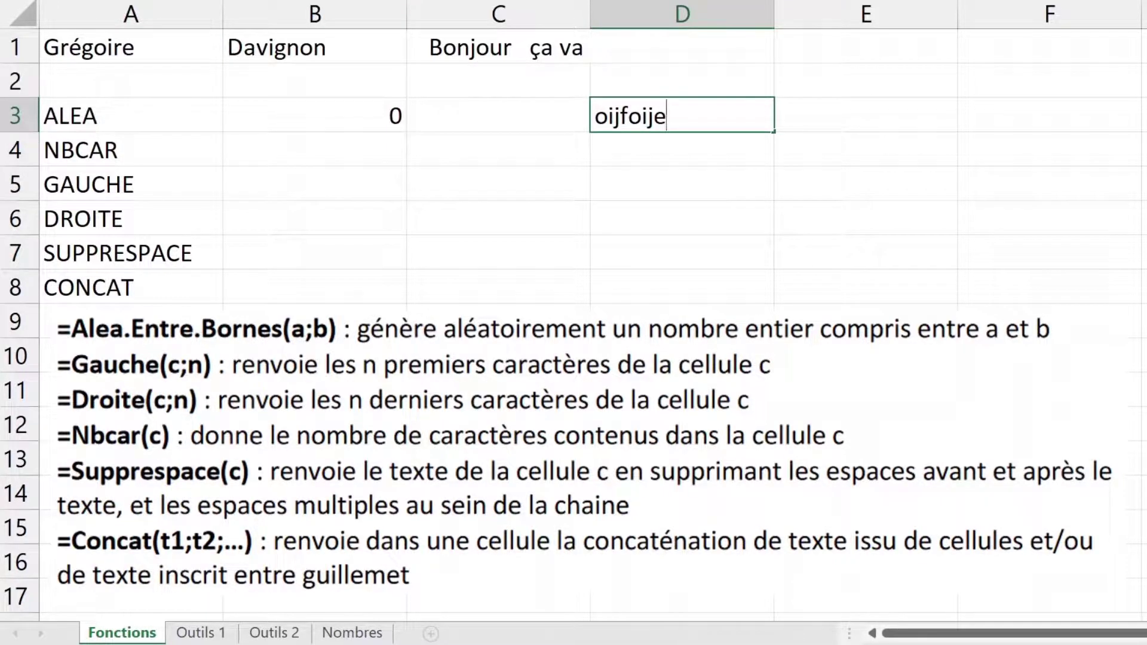
pyautogui.press('Return')
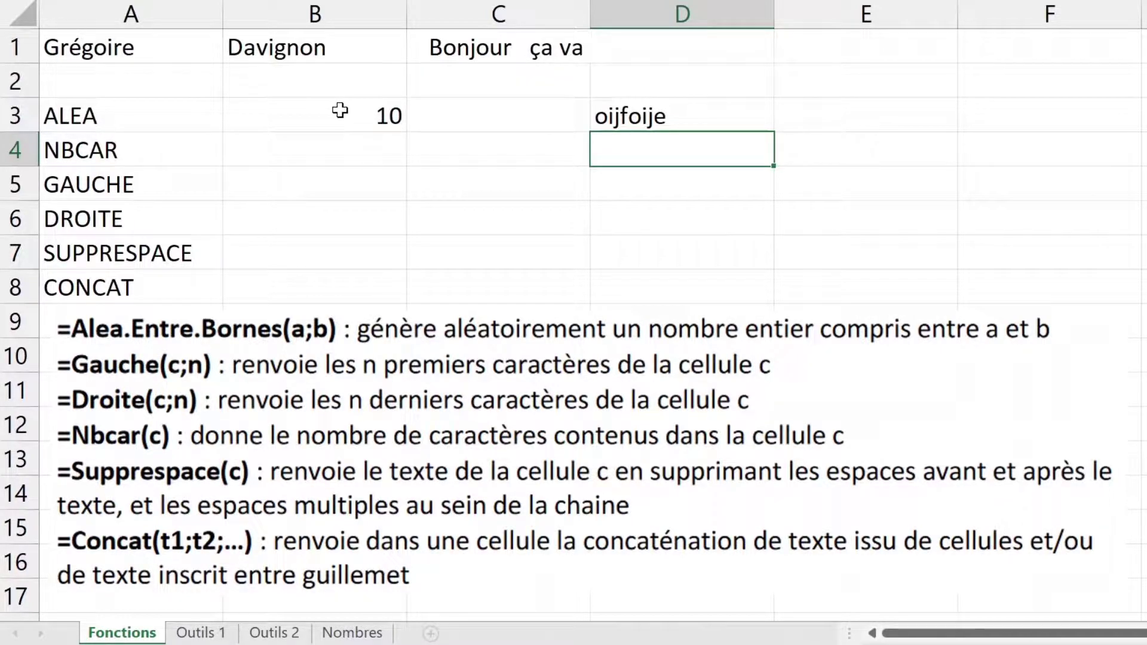
pyautogui.click(340, 111)
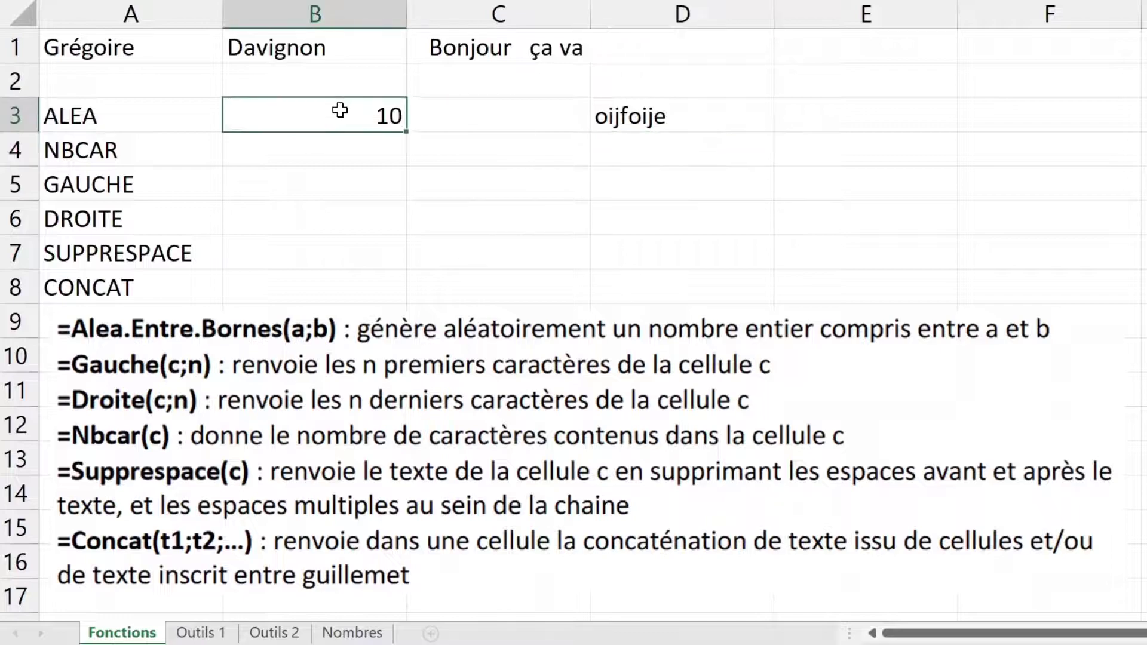
pyautogui.doubleClick(341, 114)
pyautogui.press('Escape')
pyautogui.click(683, 151)
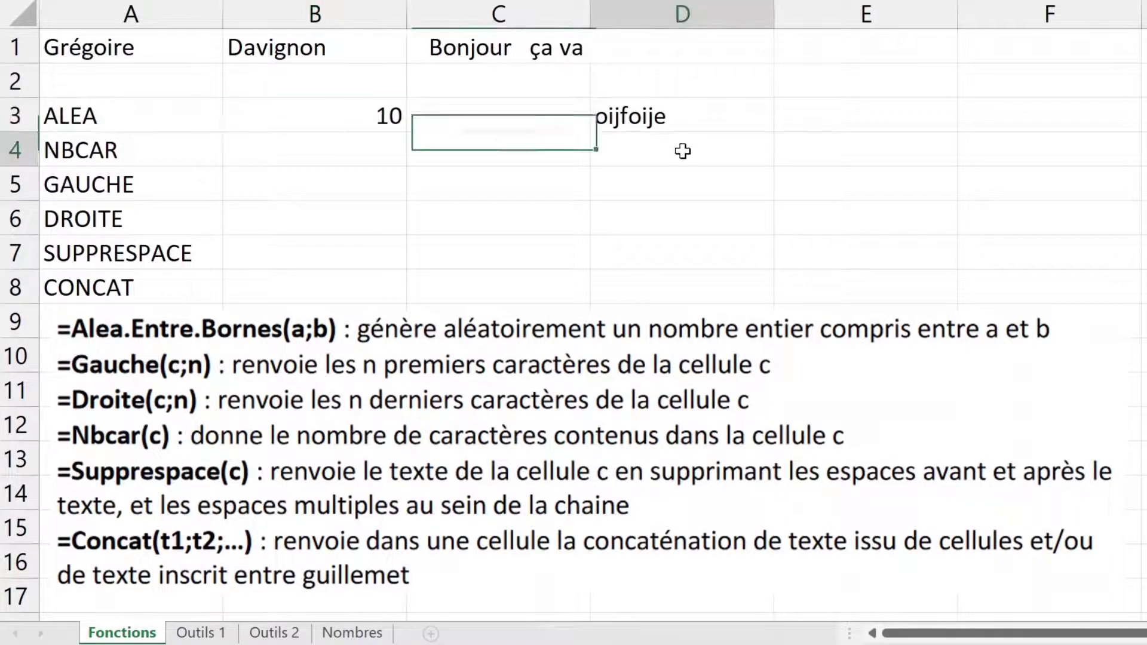
pyautogui.write('ioefoej')
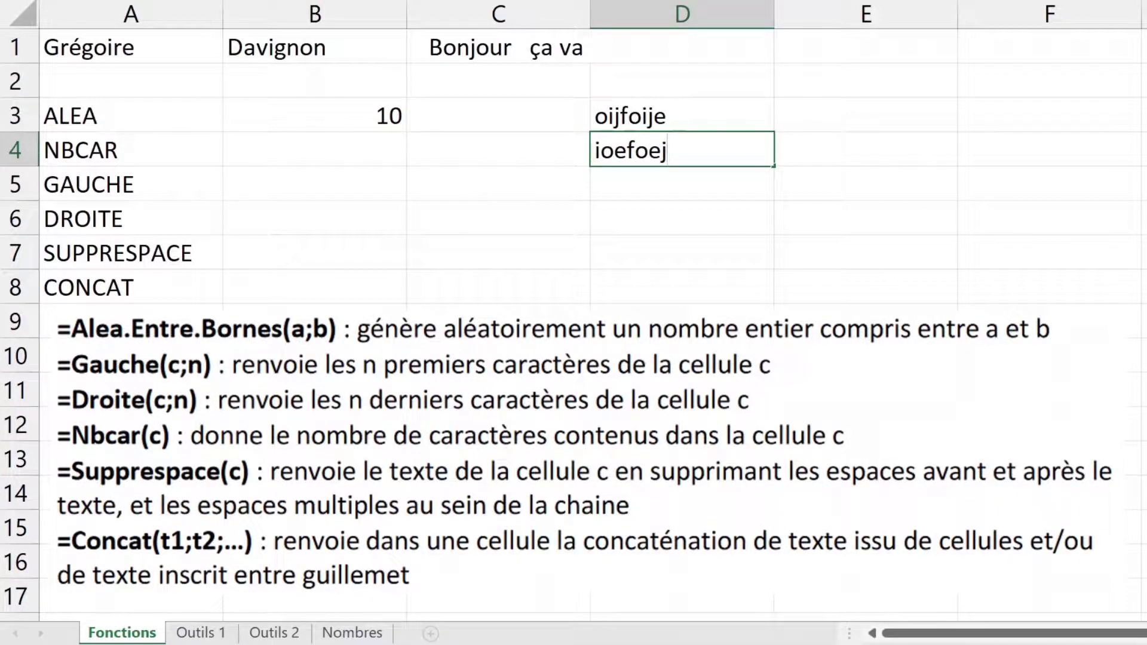
pyautogui.press('Return')
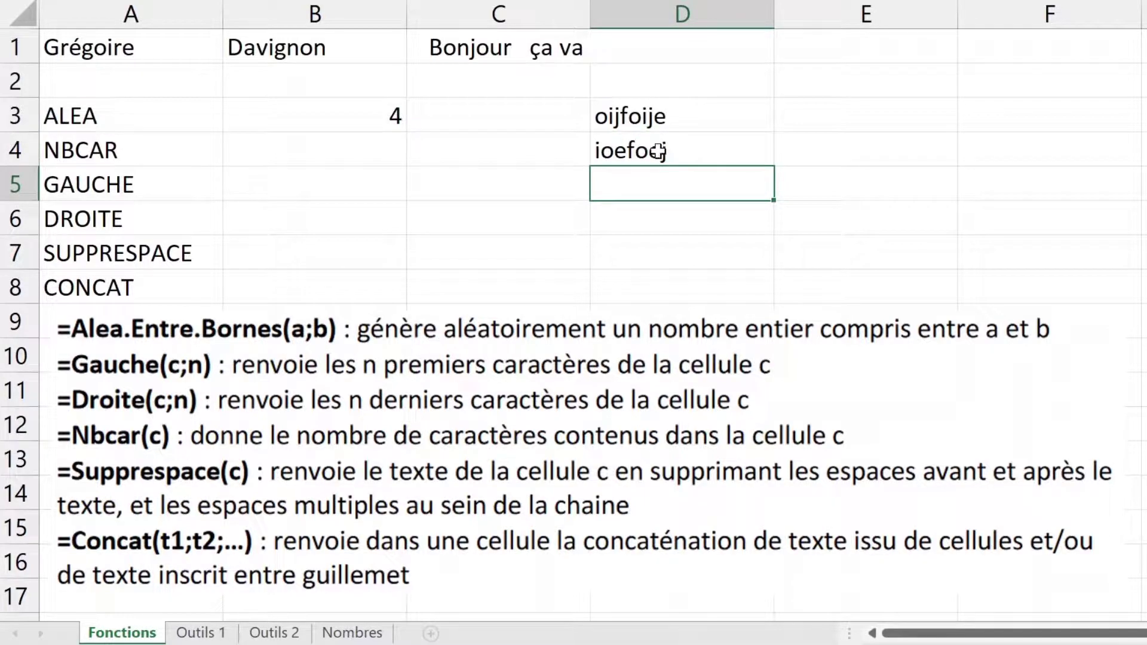
pyautogui.click(652, 150)
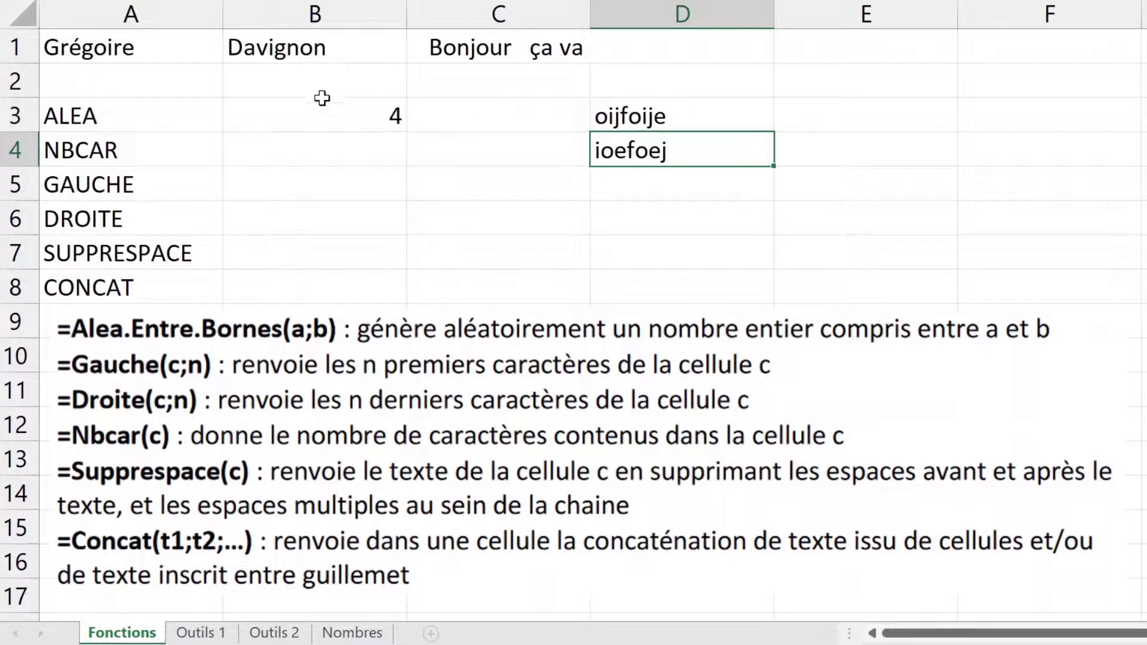
pyautogui.moveTo(661, 113); pyautogui.dragTo(669, 149)
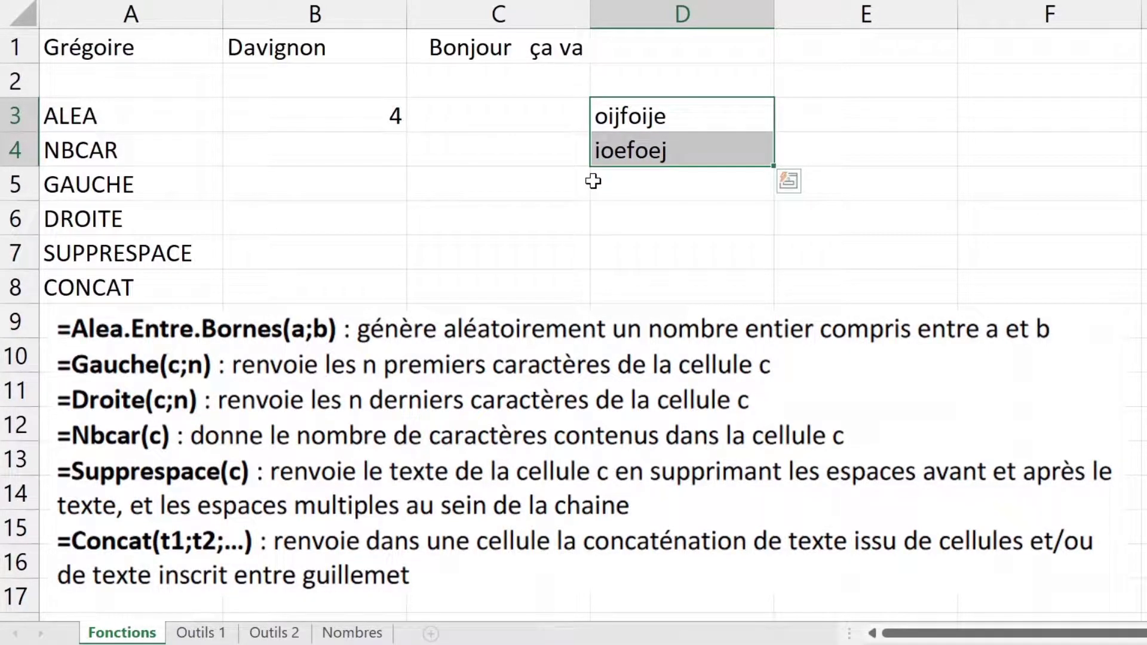
pyautogui.press('Delete')
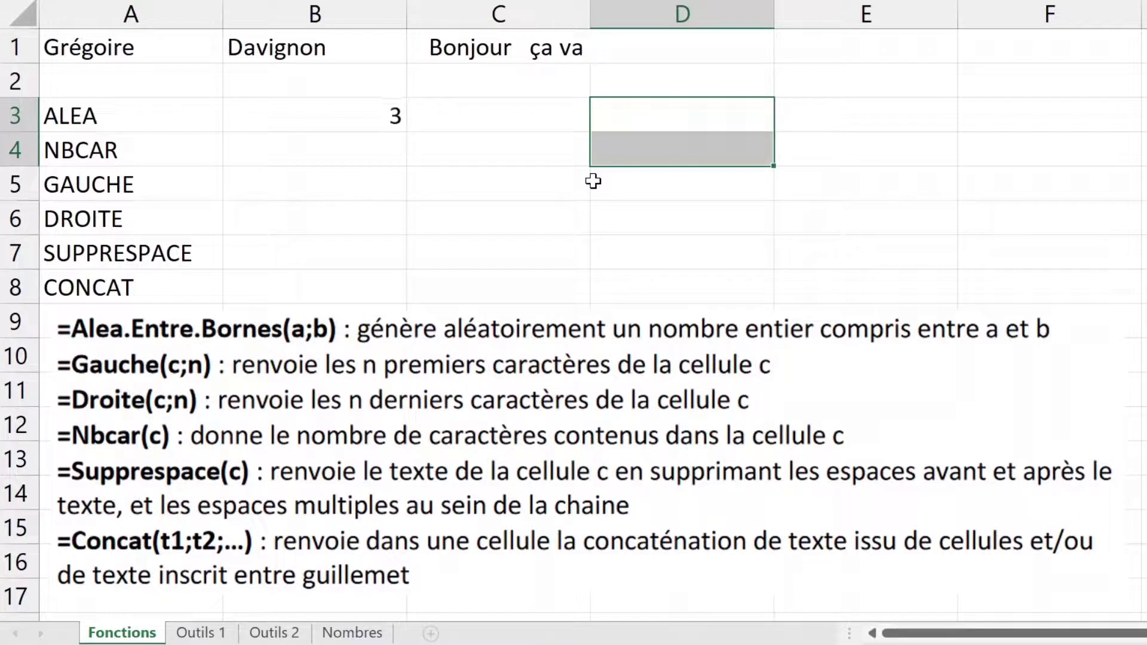
pyautogui.click(311, 113)
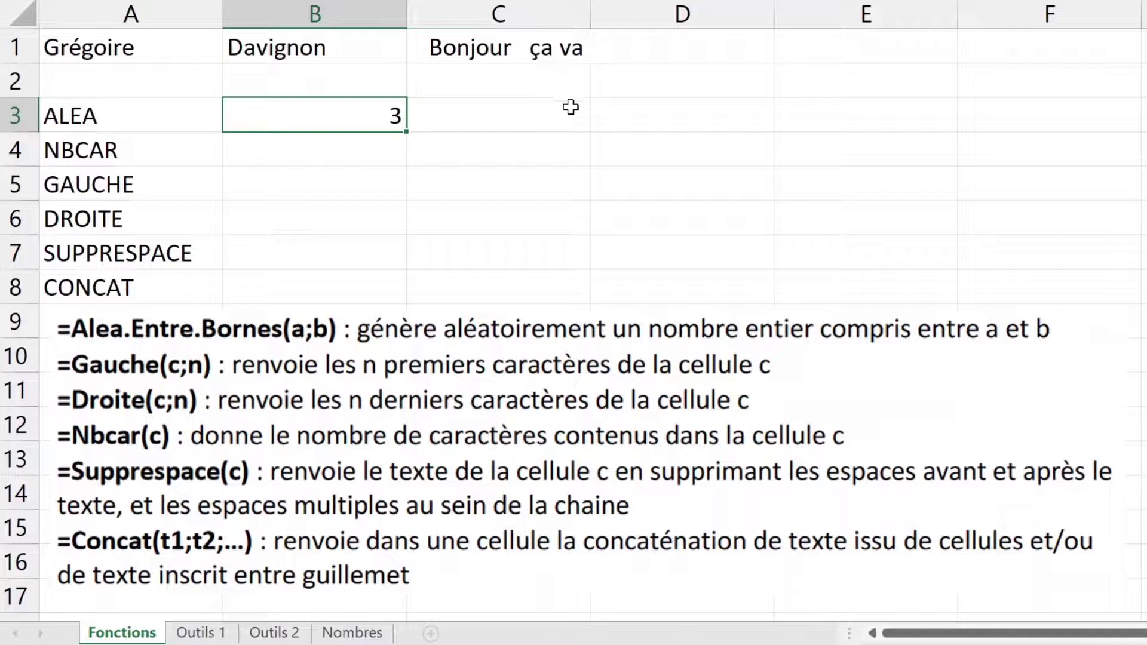
pyautogui.click(621, 118)
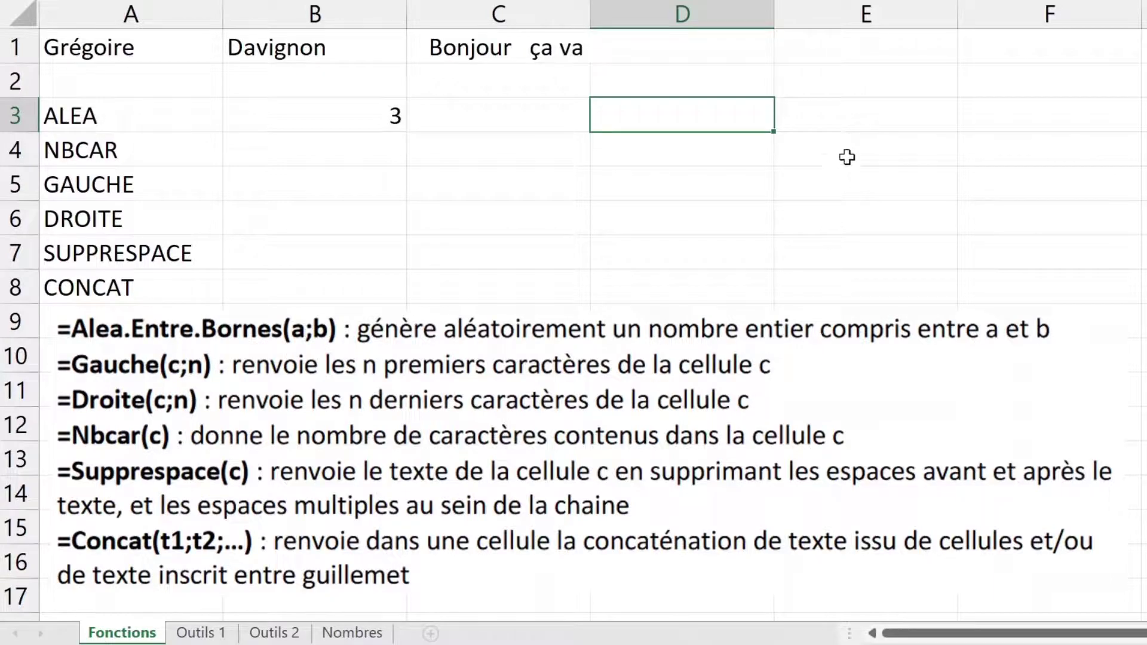
# Step: Enter =ALEA.ENTRE.BORNES(0;100)/10 in E3 for a one-decimal random number
pyautogui.click(840, 108)
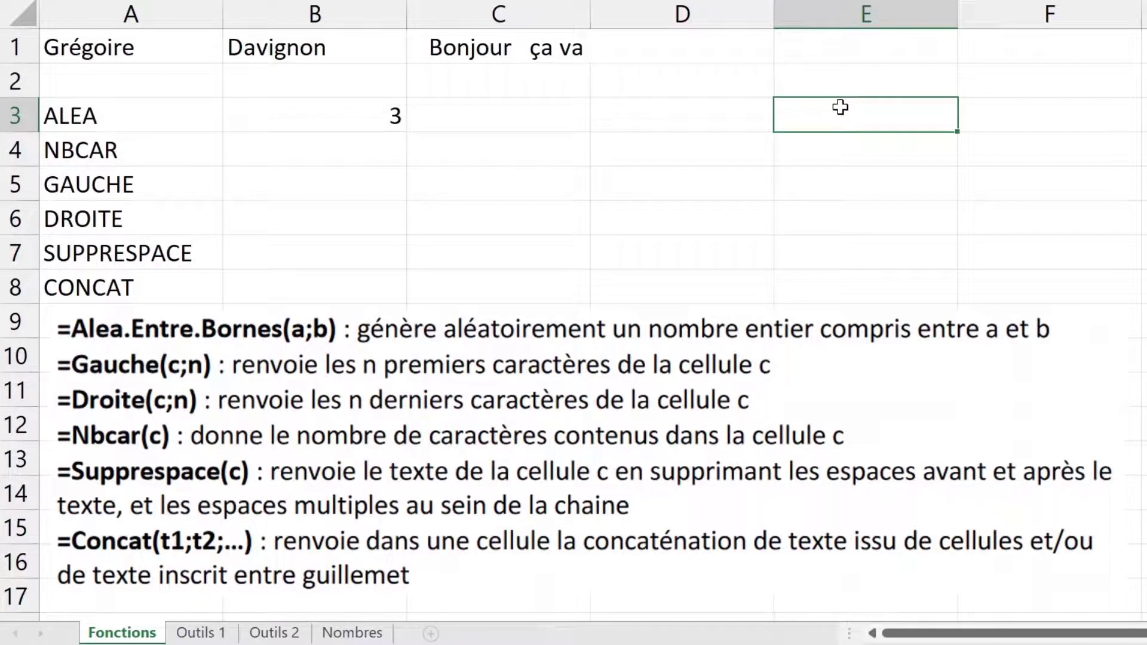
pyautogui.write('=alea')
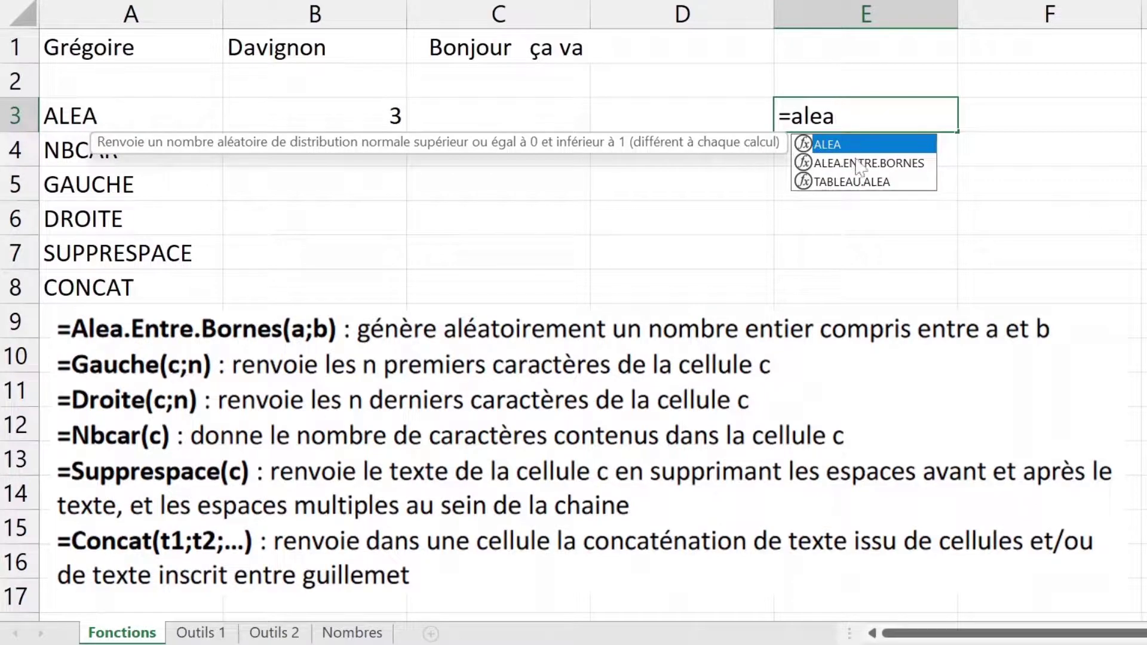
pyautogui.doubleClick(860, 163)
pyautogui.write('0;100)/10')
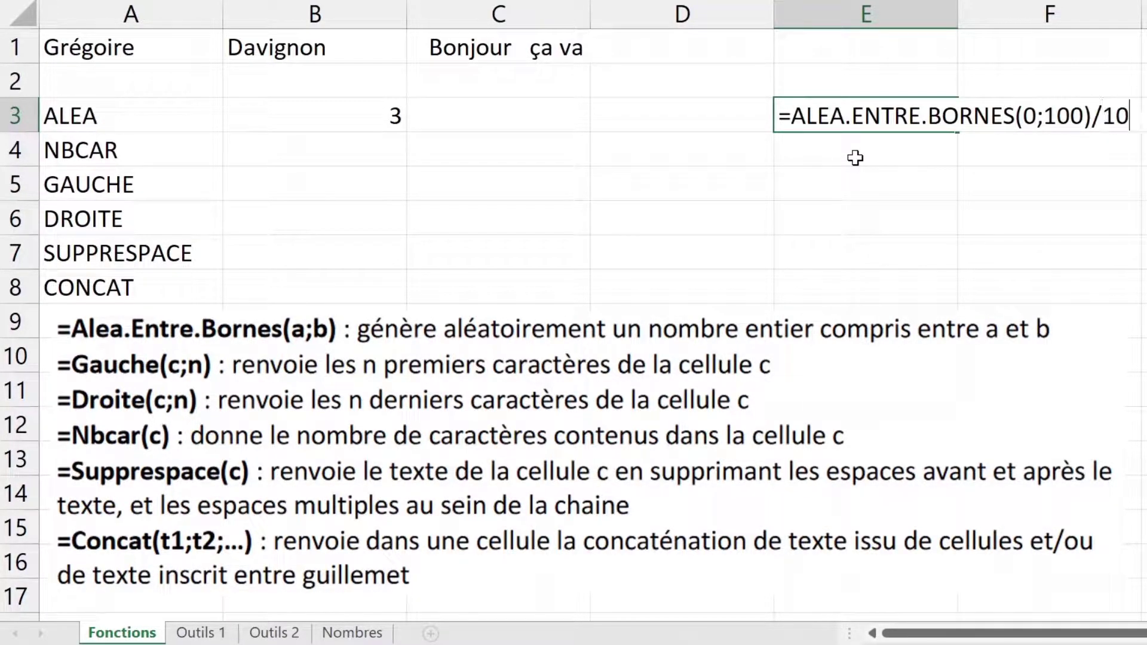
pyautogui.press('Return')
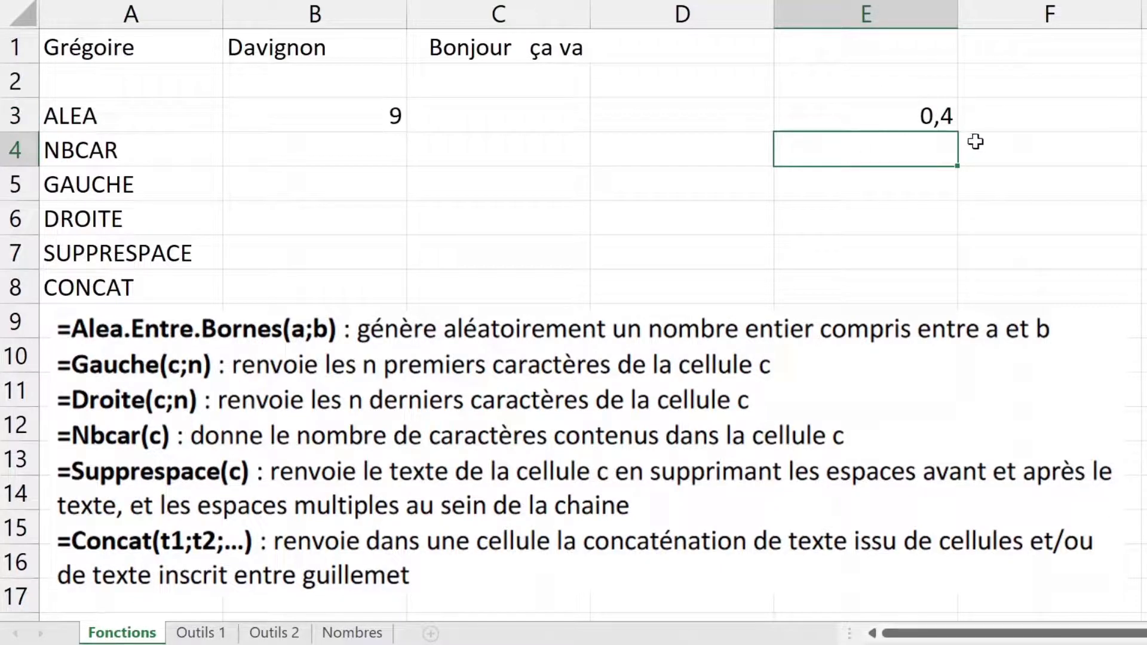
# Step: Type d into F5, F6 and F7 to force the random formulas to recalculate
pyautogui.click(1124, 170)
pyautogui.write('d')
pyautogui.press('Return')
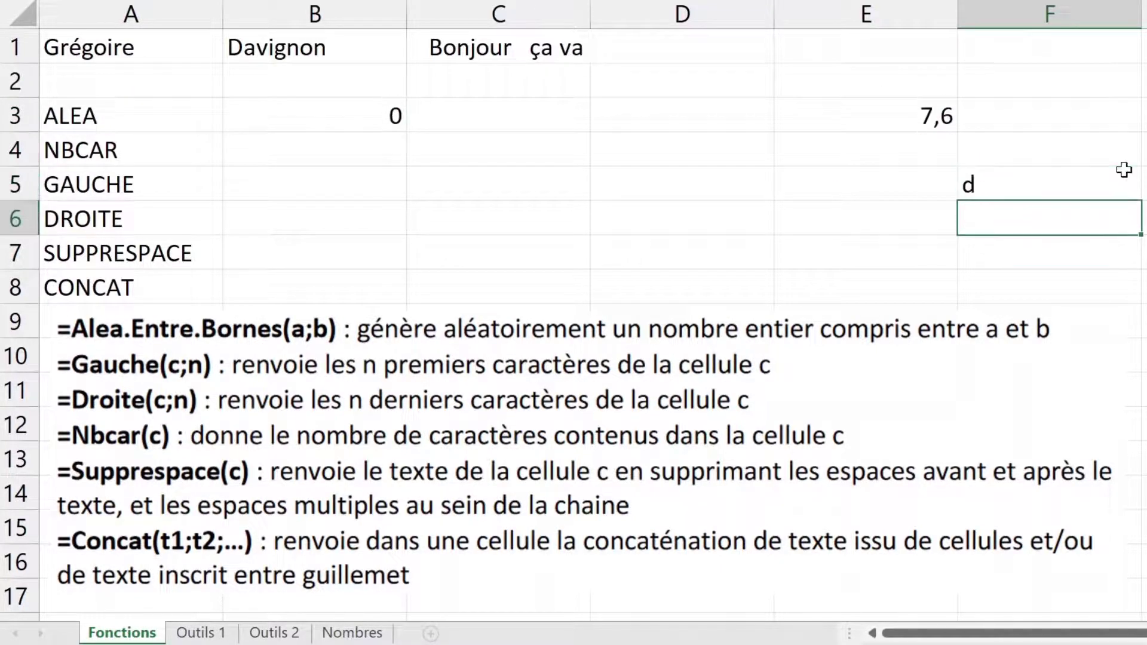
pyautogui.write('d')
pyautogui.press('Return')
pyautogui.write('d')
pyautogui.press('Return')
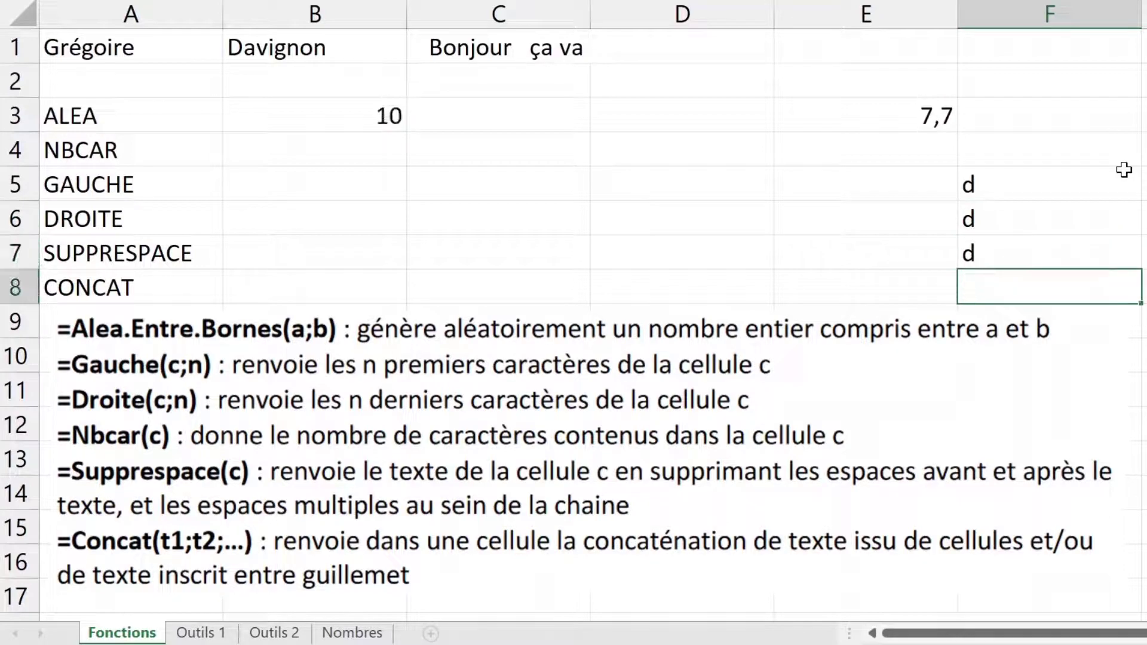
# Step: Review E3's formula unchanged, delete the d entries in F5:F7, and select B4 beside NBCAR
pyautogui.doubleClick(928, 117)
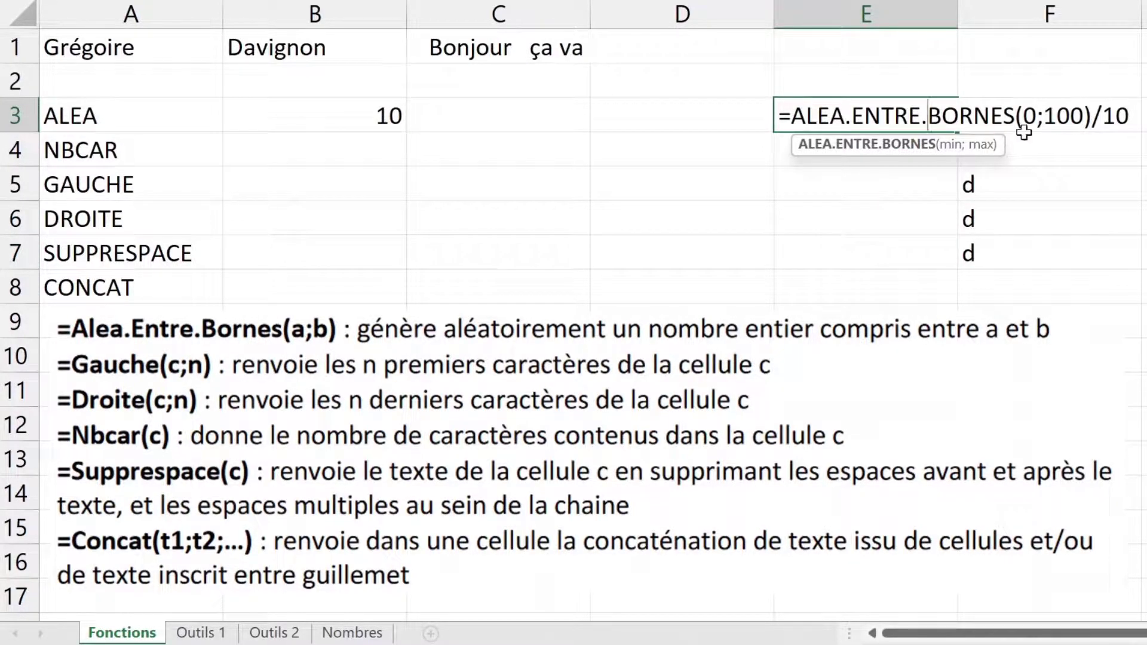
pyautogui.press('Escape')
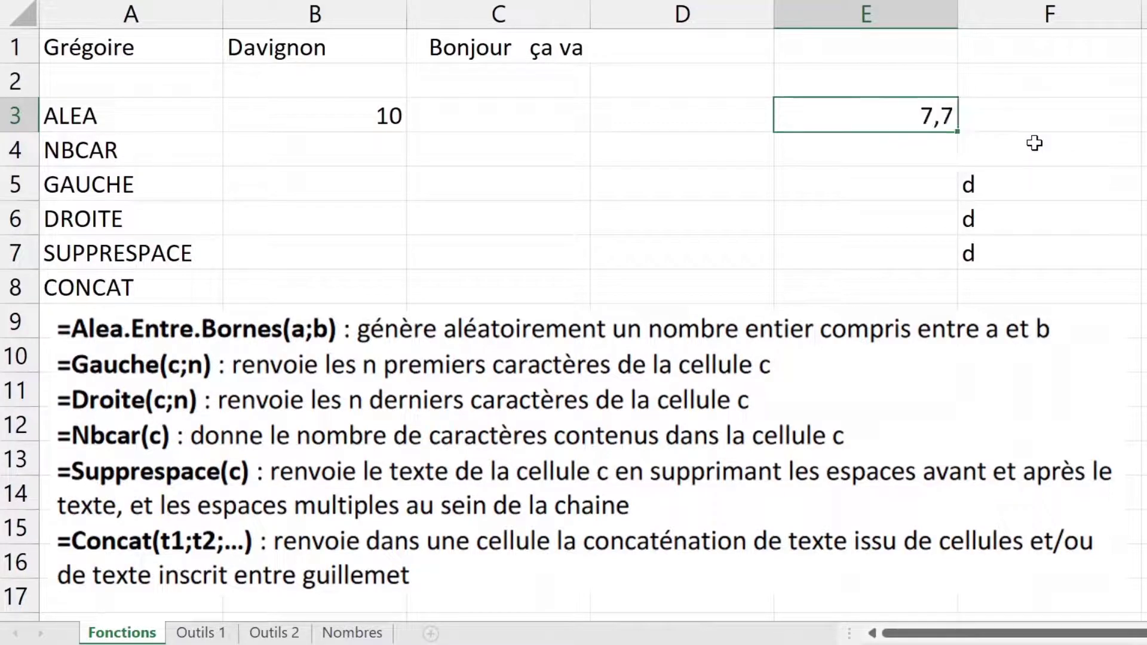
pyautogui.moveTo(1021, 175); pyautogui.dragTo(1014, 263)
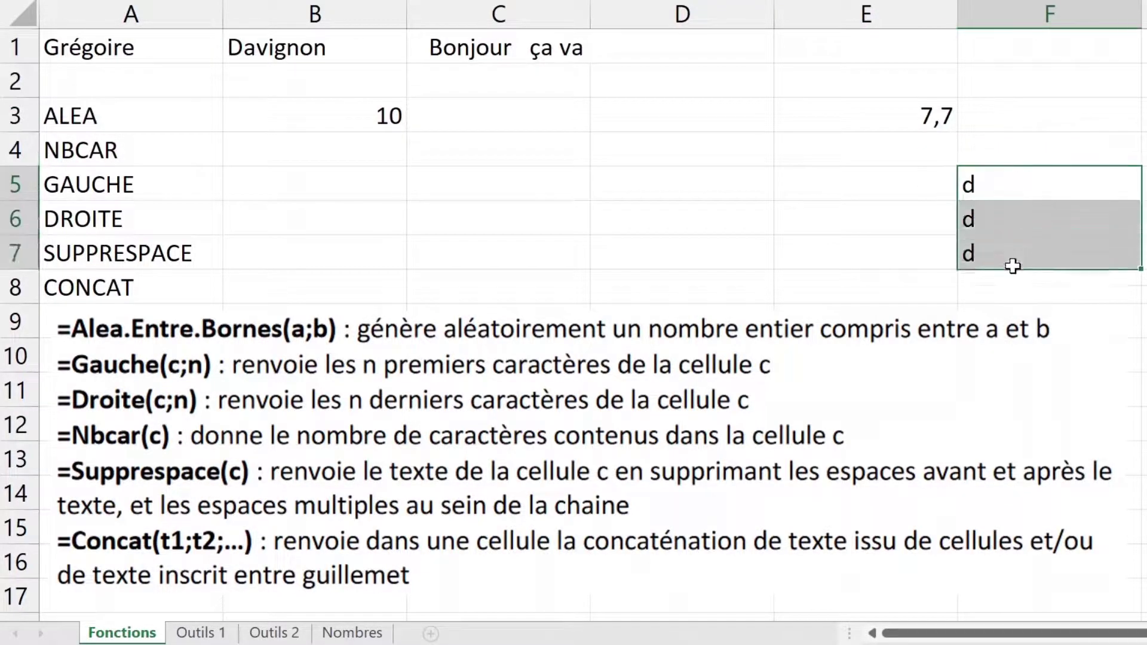
pyautogui.press('Delete')
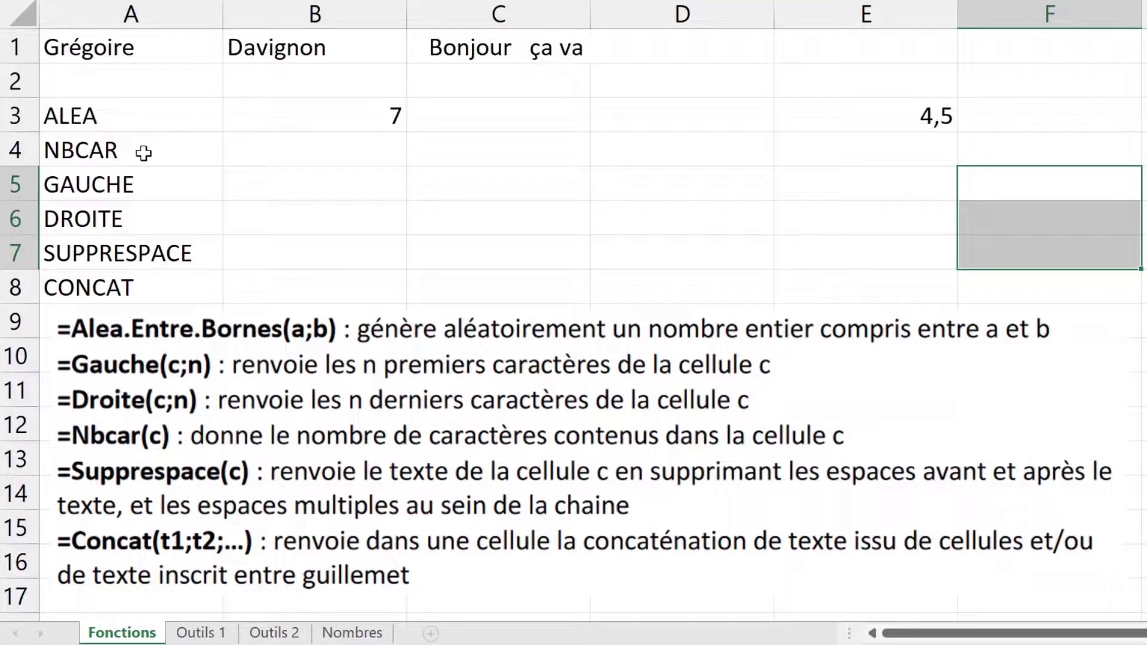
pyautogui.click(146, 150)
pyautogui.click(272, 161)
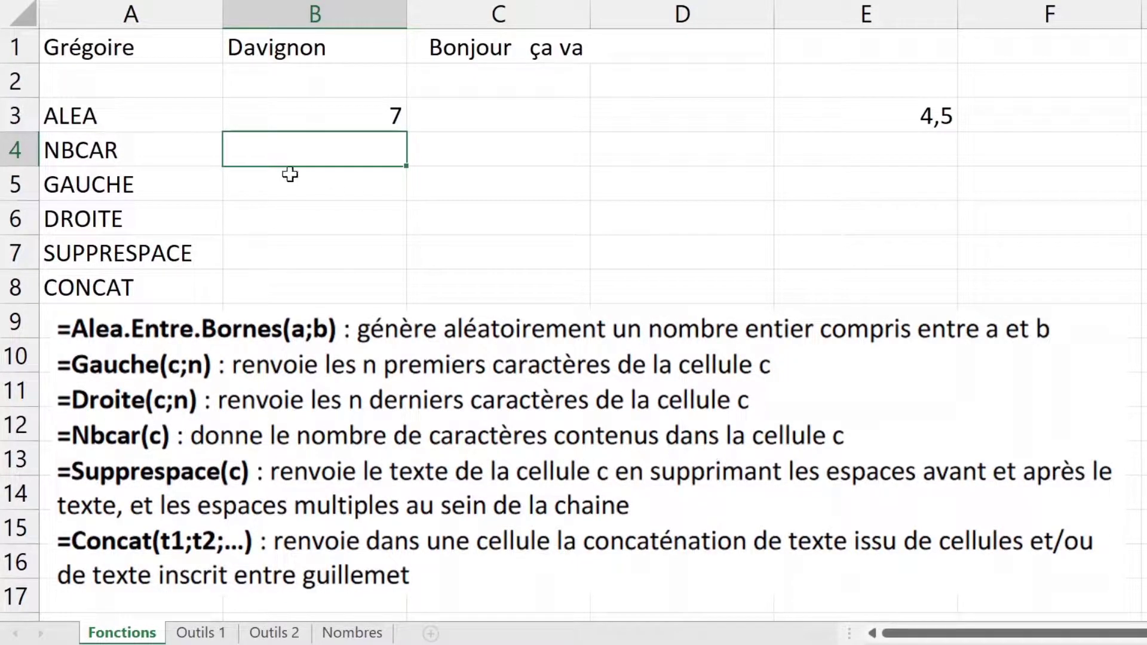
# Step: Enter =NBCAR(A1) in B4, then repoint it to B1 so it shows 8
pyautogui.write('=')
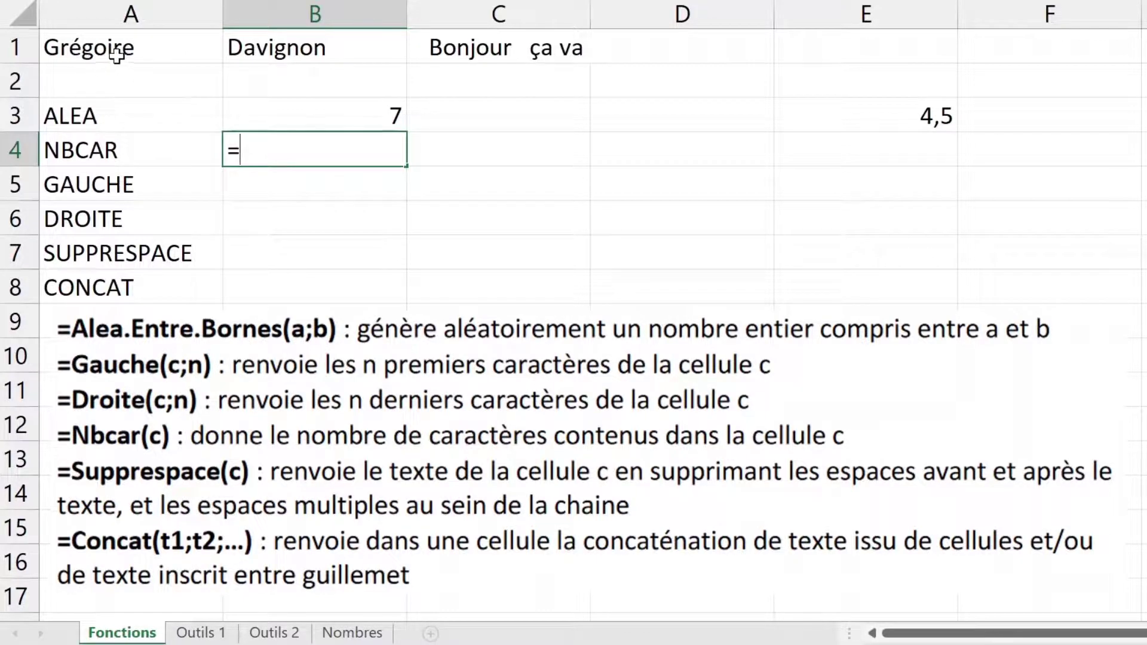
pyautogui.write('nbc')
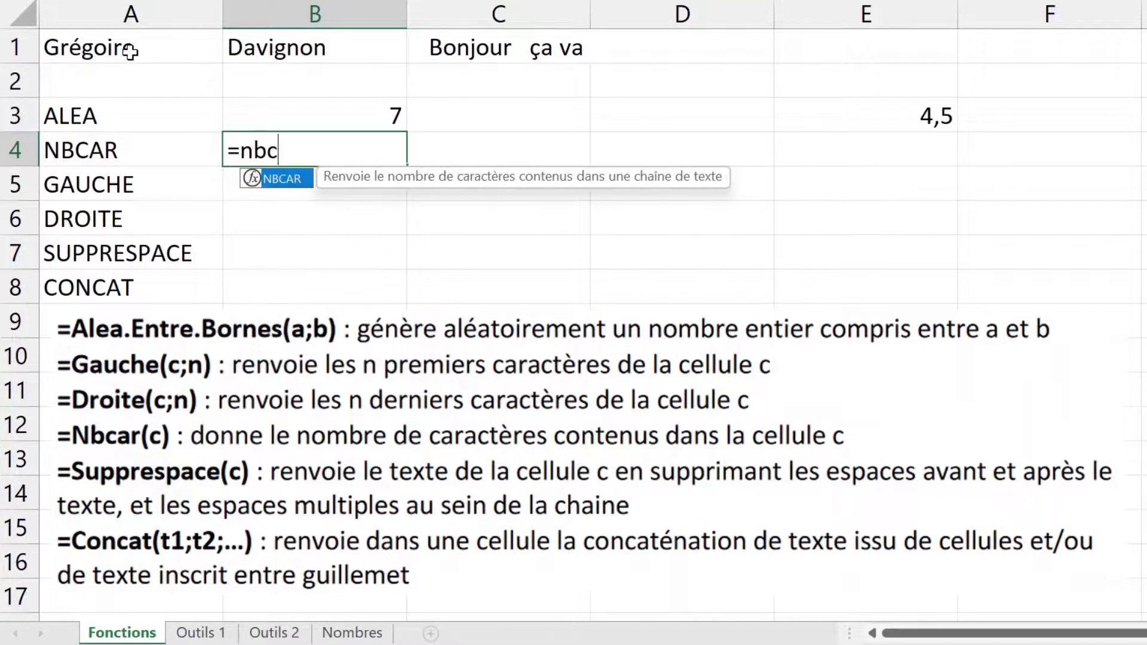
pyautogui.press('Tab')
pyautogui.click(127, 49)
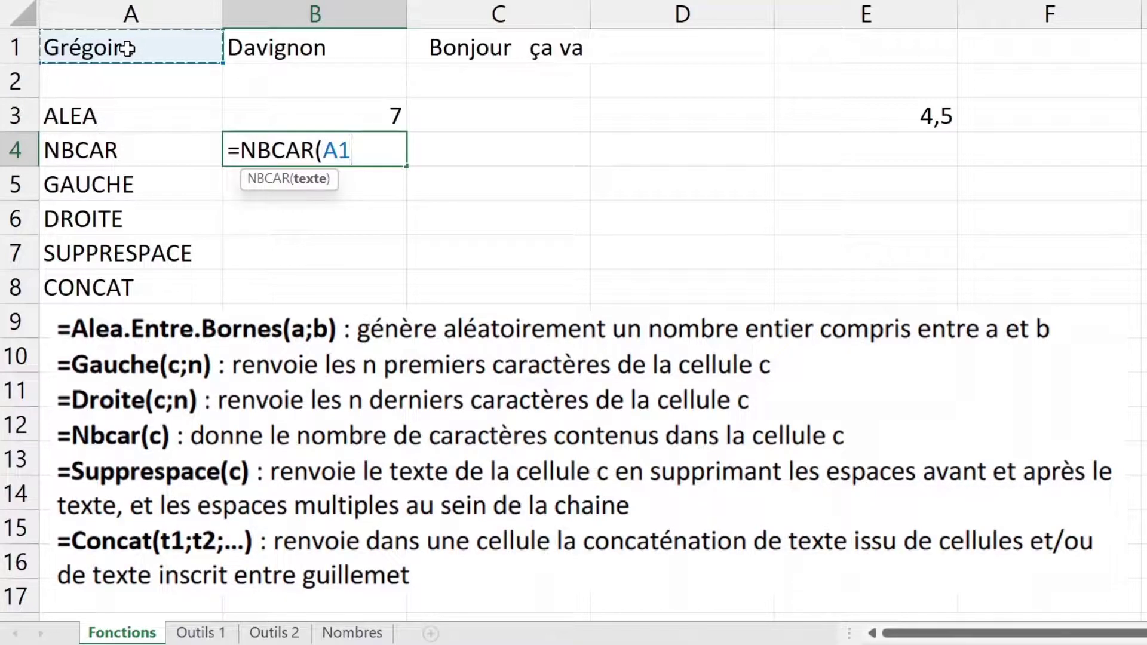
pyautogui.press('Return')
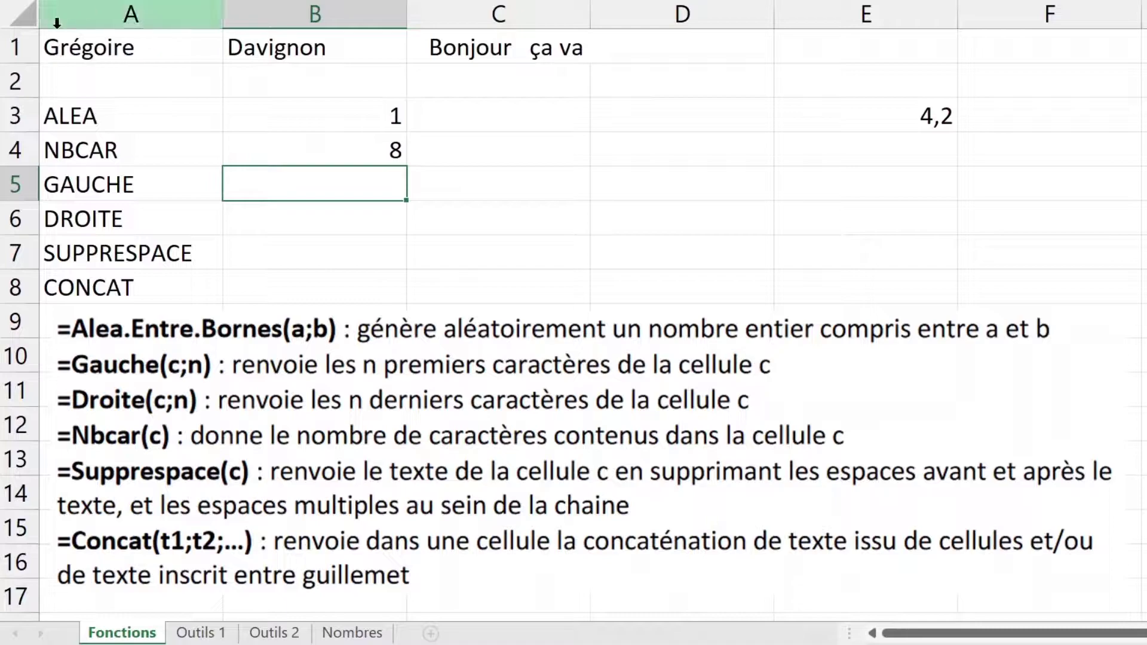
pyautogui.doubleClick(298, 150)
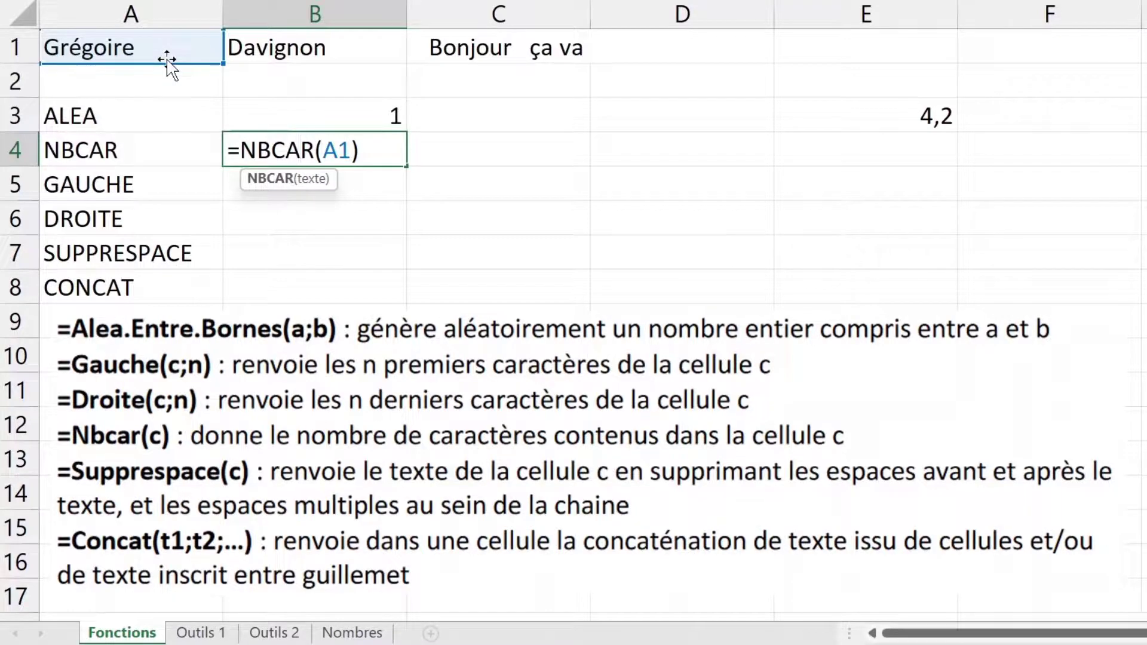
pyautogui.moveTo(166, 60); pyautogui.dragTo(305, 48)
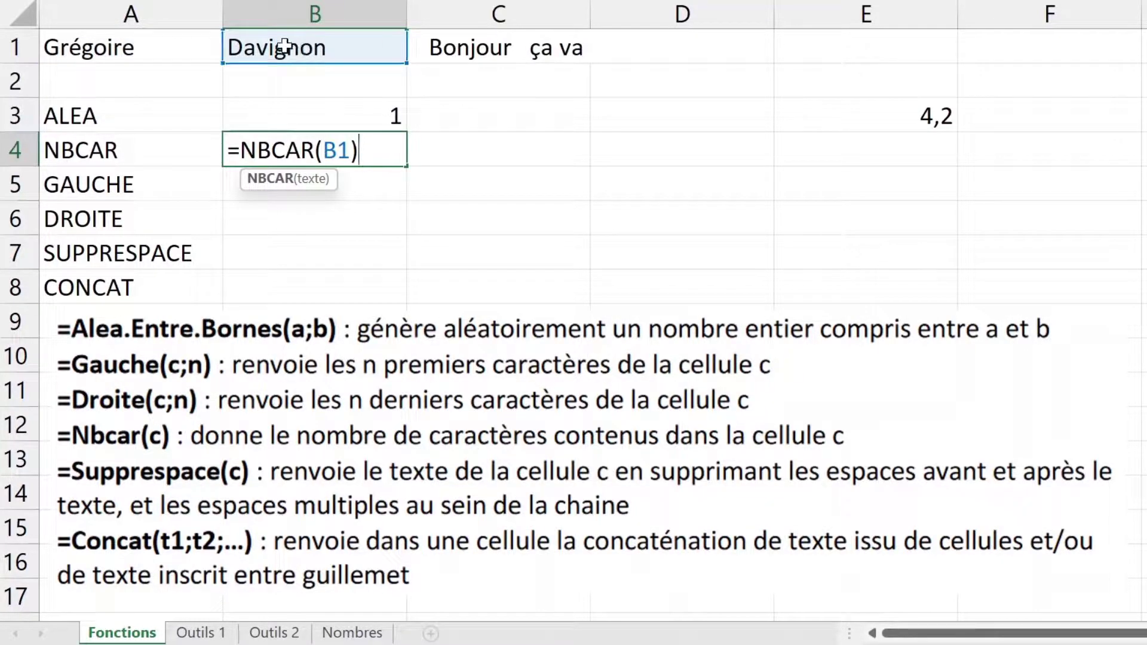
pyautogui.press('Return')
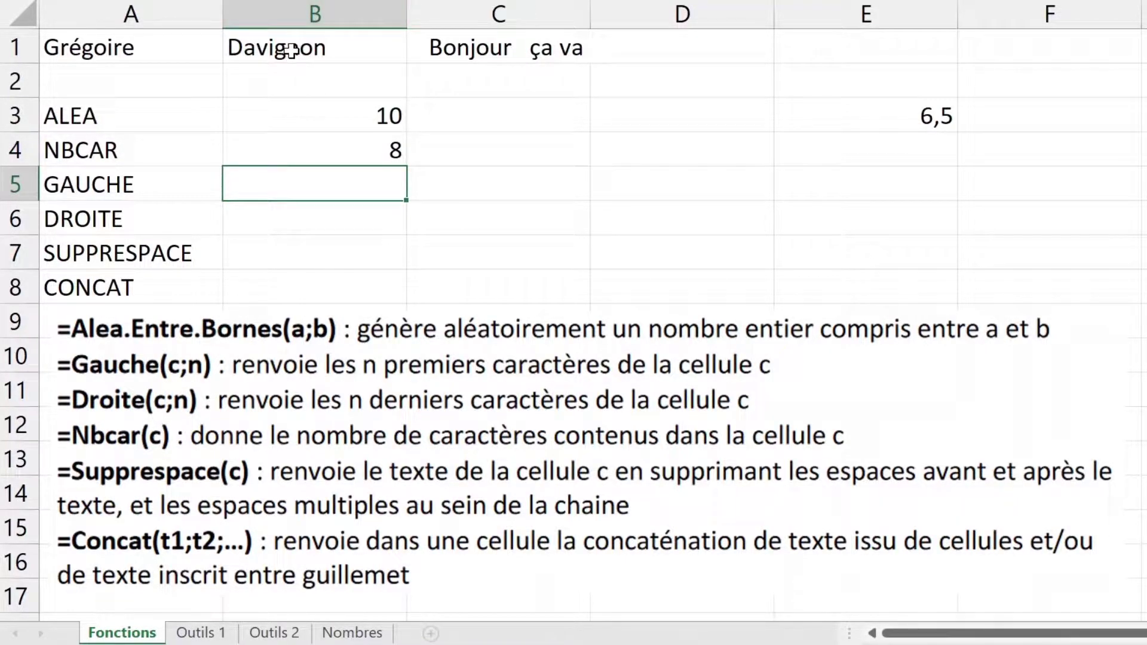
# Step: Change B4's NBCAR argument to the literal "Bonjour" to count 7 characters
pyautogui.doubleClick(302, 150)
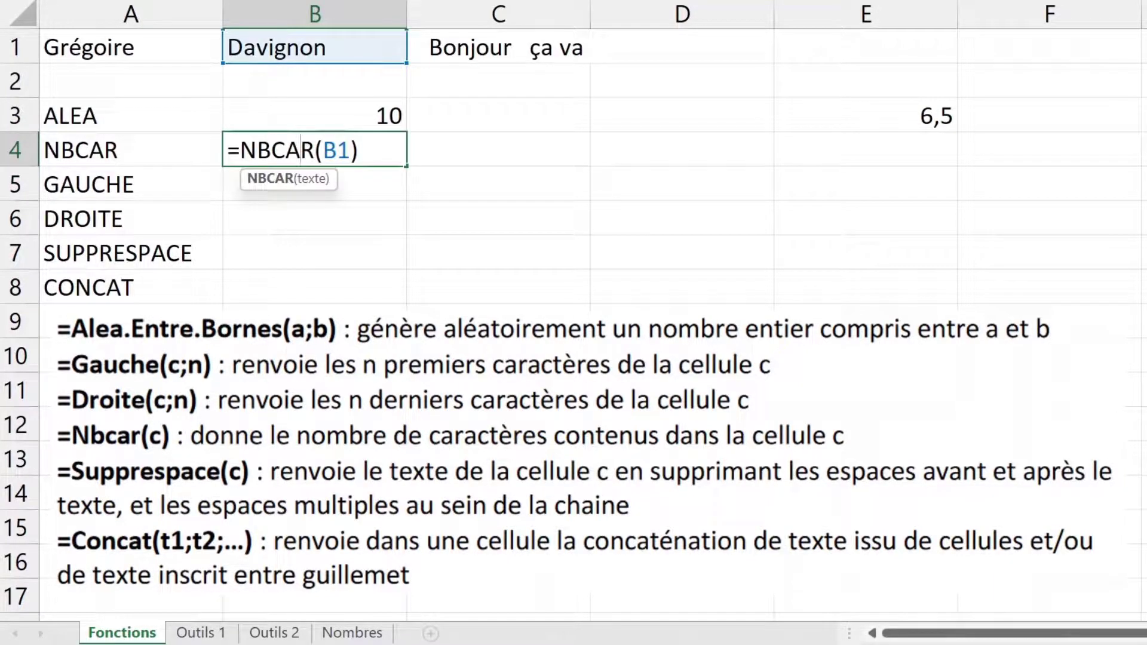
pyautogui.moveTo(350, 150); pyautogui.dragTo(323, 149)
pyautogui.write('"')
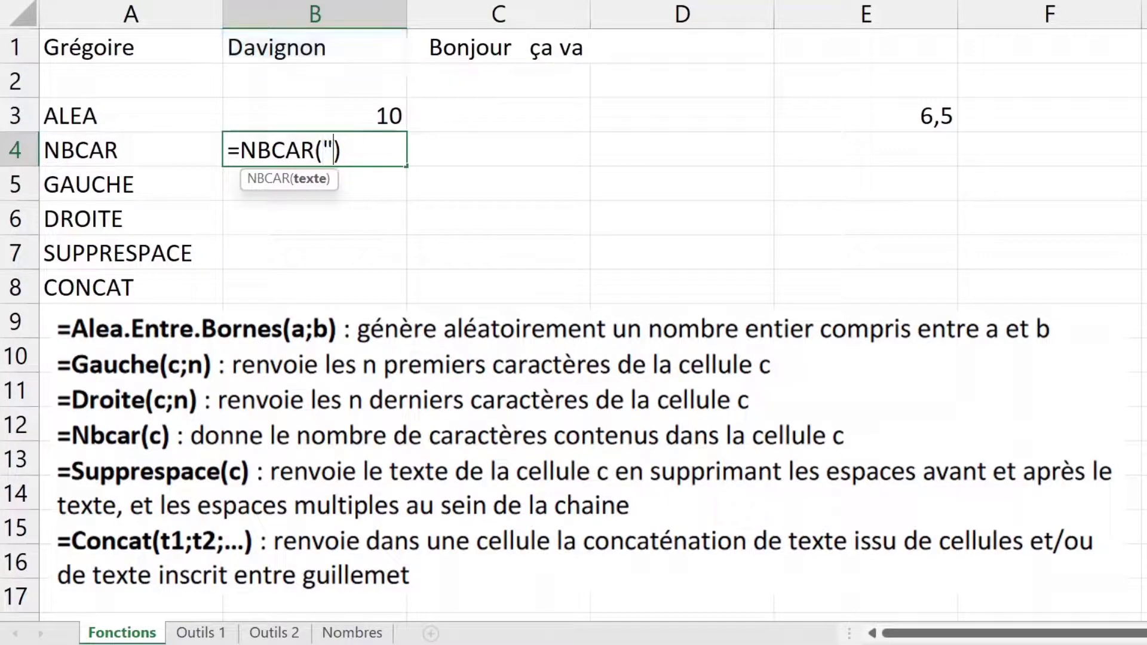
pyautogui.write('Bonjour"')
pyautogui.press('Return')
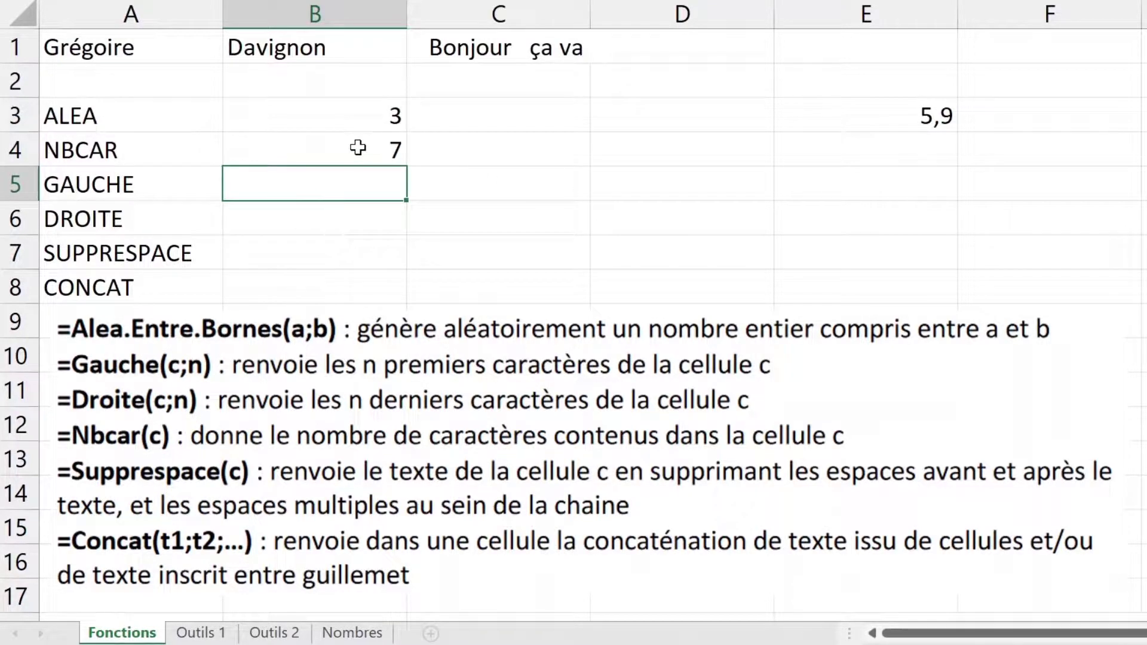
# Step: Replace "Bonjour" with a reference to A1 so B4 reads =NBCAR(A1)
pyautogui.click(357, 148)
pyautogui.doubleClick(358, 147)
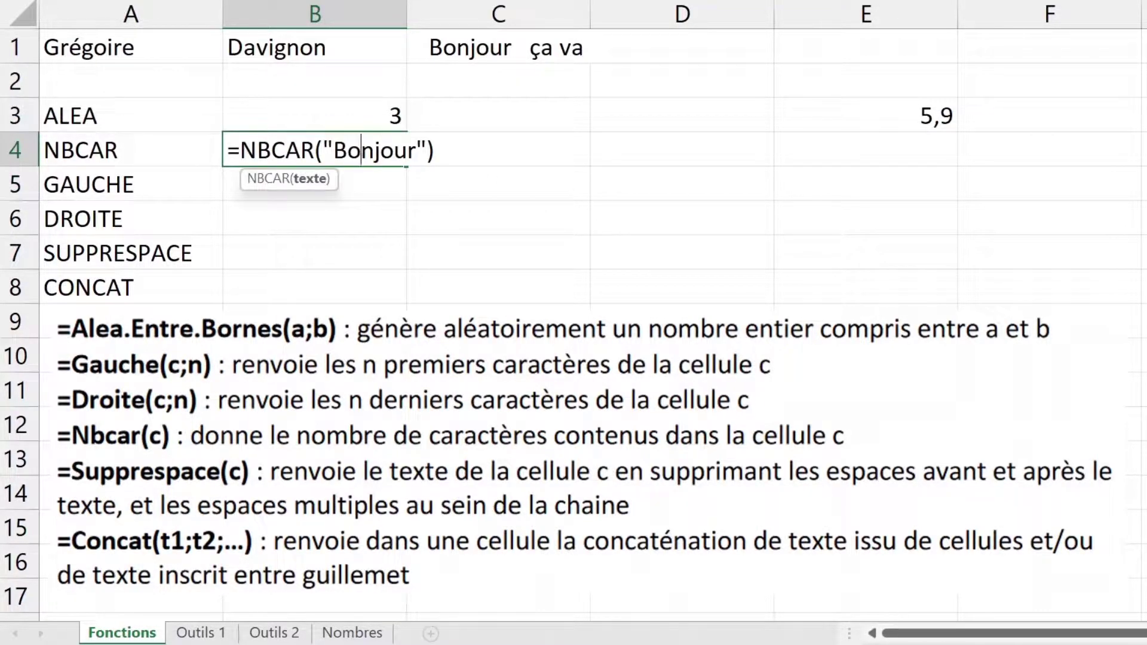
pyautogui.moveTo(323, 149); pyautogui.dragTo(426, 149)
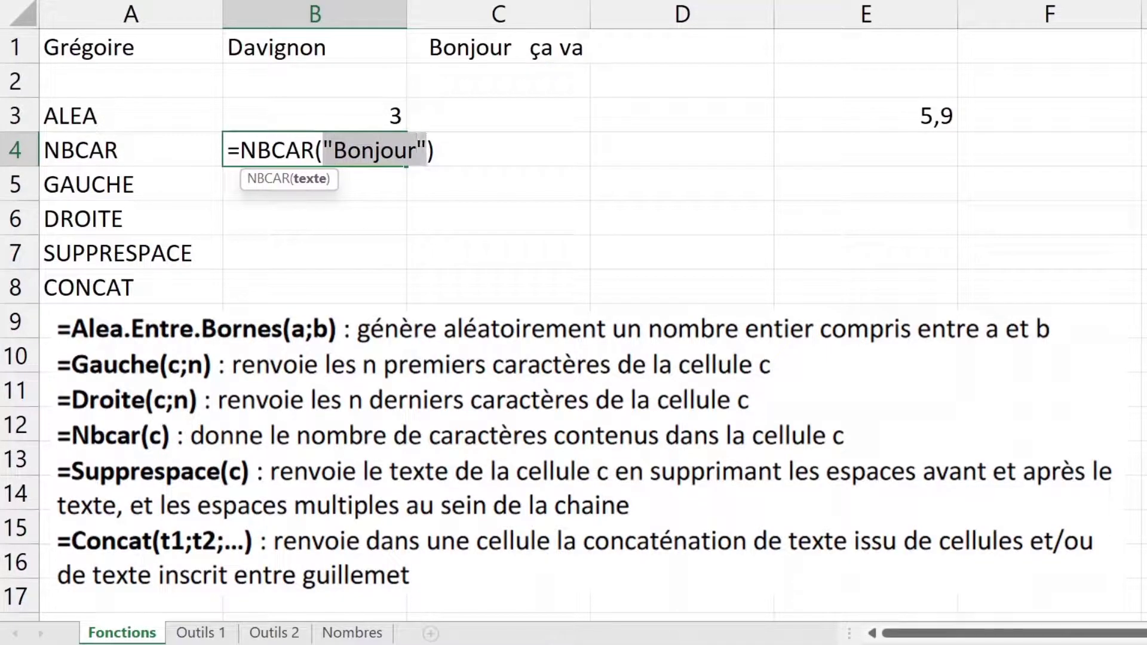
pyautogui.press('BackSpace')
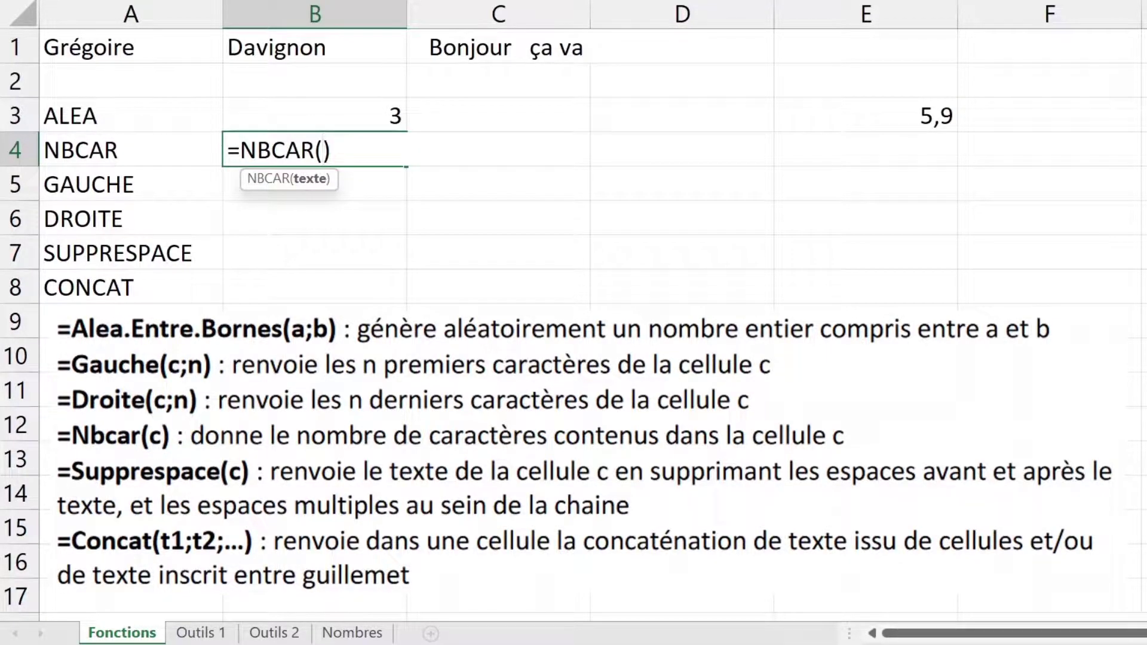
pyautogui.click(149, 52)
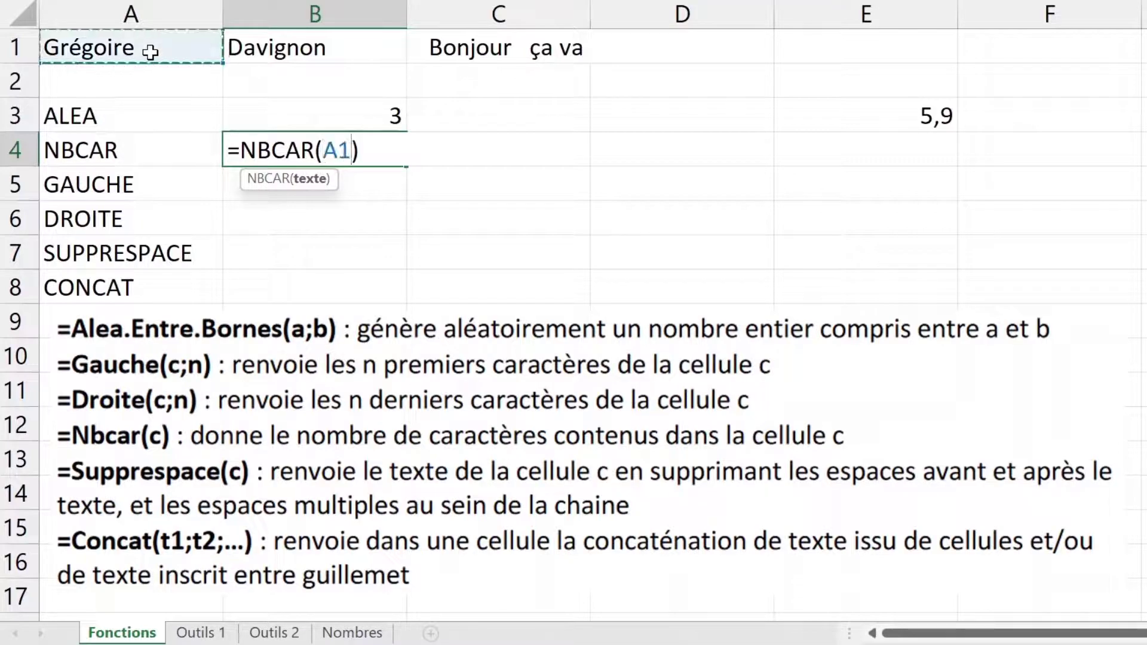
pyautogui.press('Return')
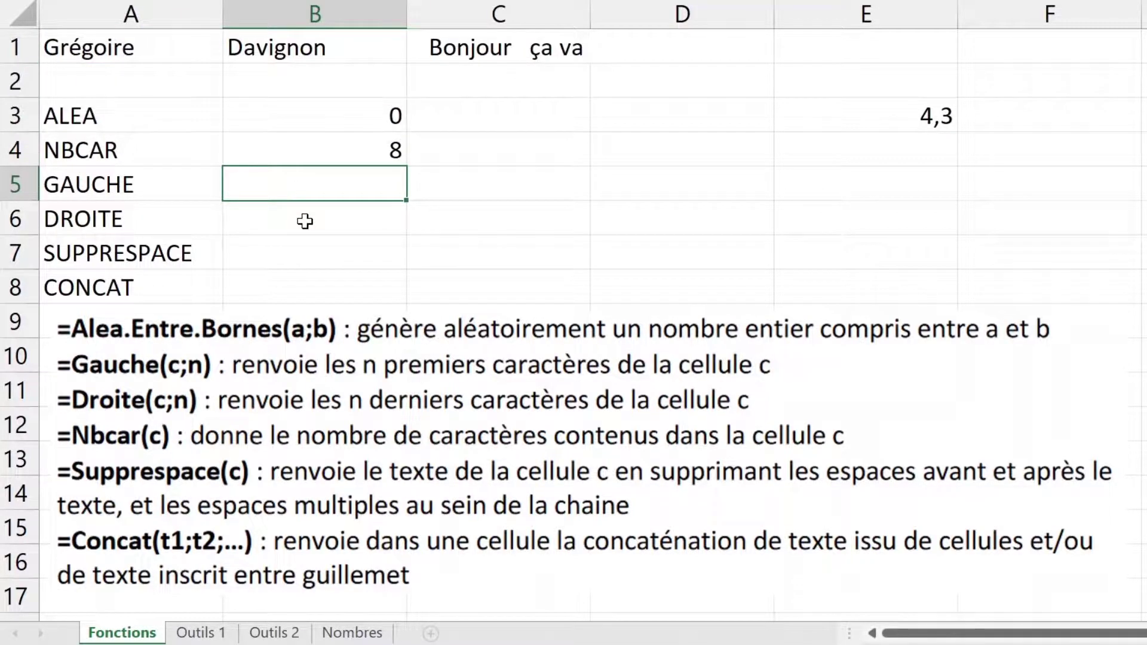
# Step: Select B5 beside the GAUCHE label and begin a =gauc formula
pyautogui.click(144, 177)
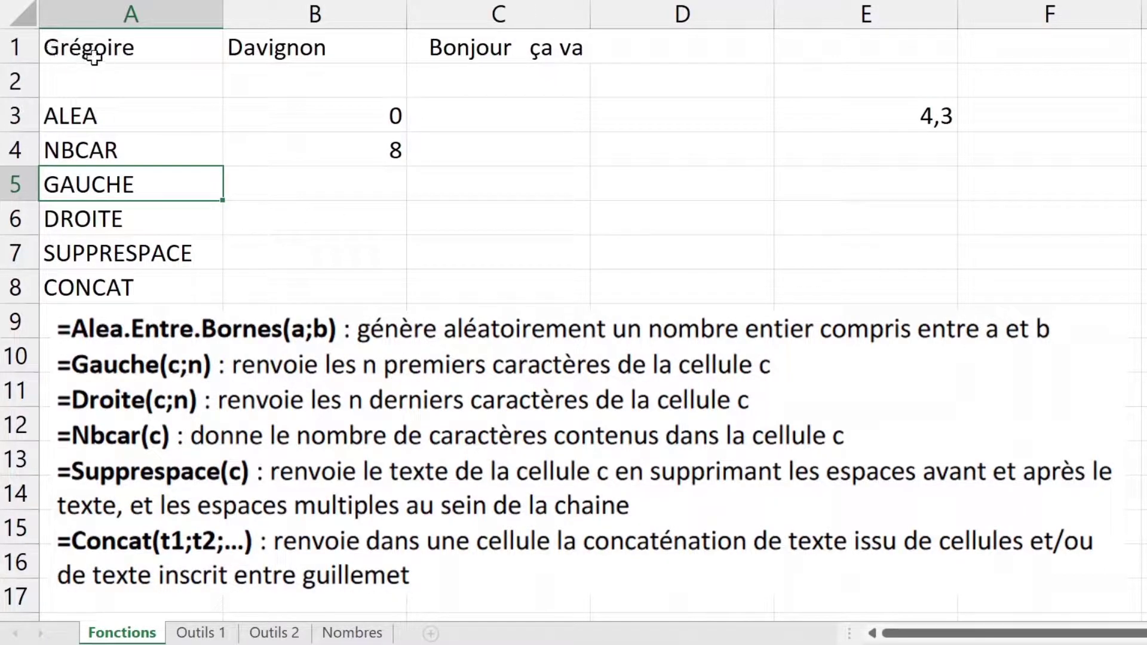
pyautogui.click(330, 189)
pyautogui.write('=gauc')
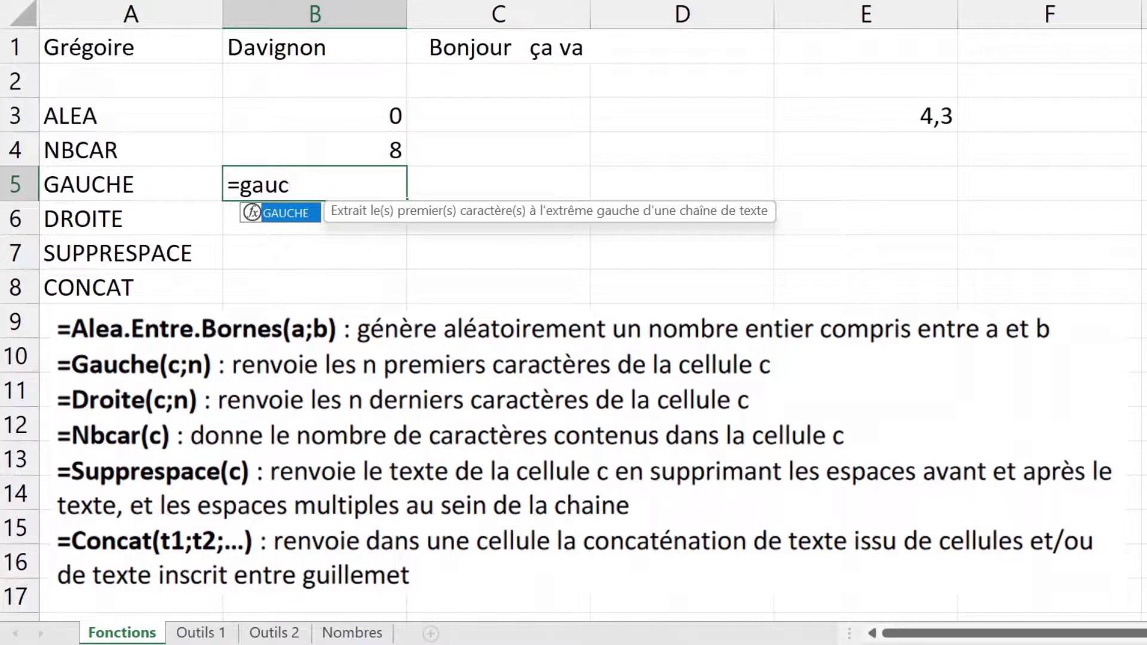
# Step: Complete =GAUCHE(A1;3) in B5 to return the first three letters of A1
pyautogui.doubleClick(311, 213)
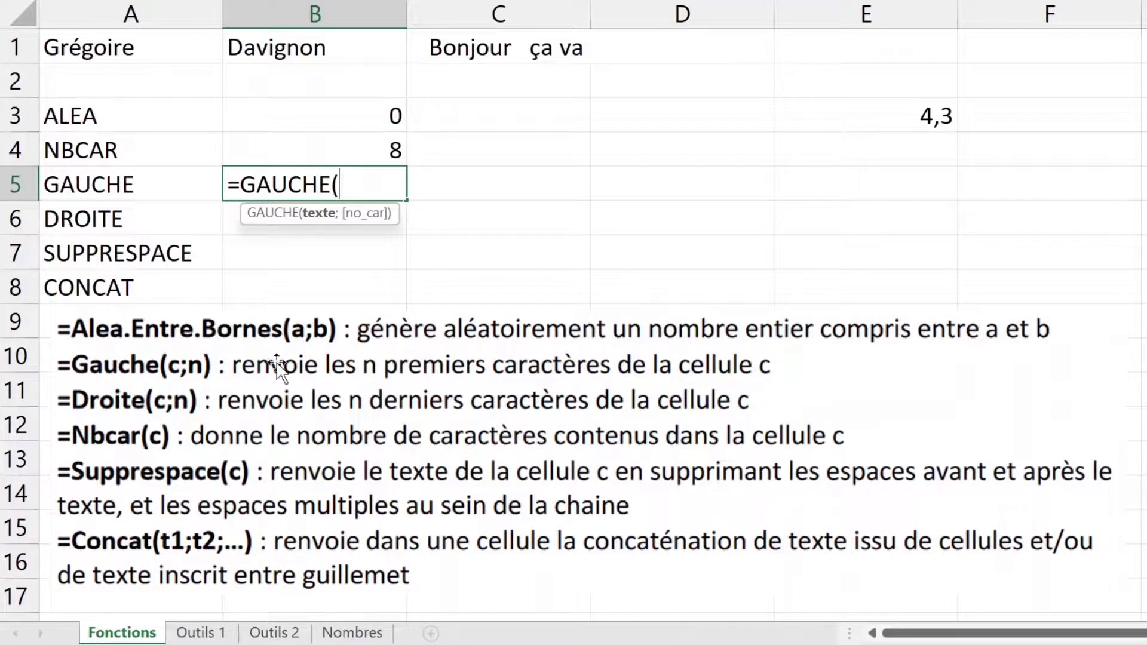
pyautogui.click(133, 48)
pyautogui.write(';')
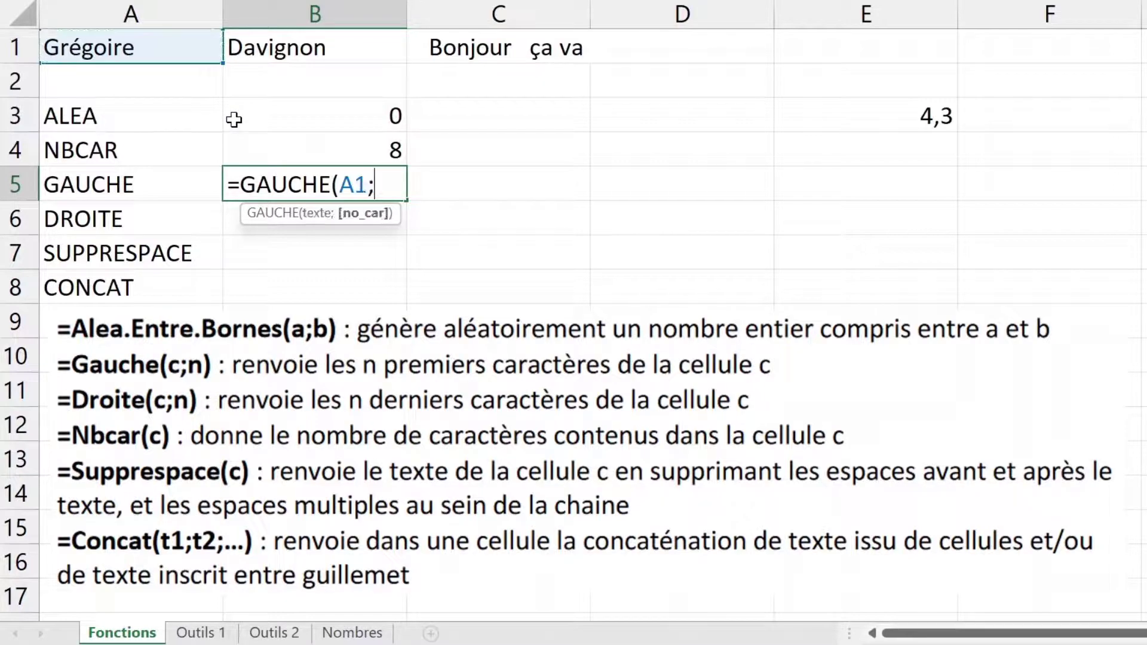
pyautogui.write('3')
pyautogui.press('Return')
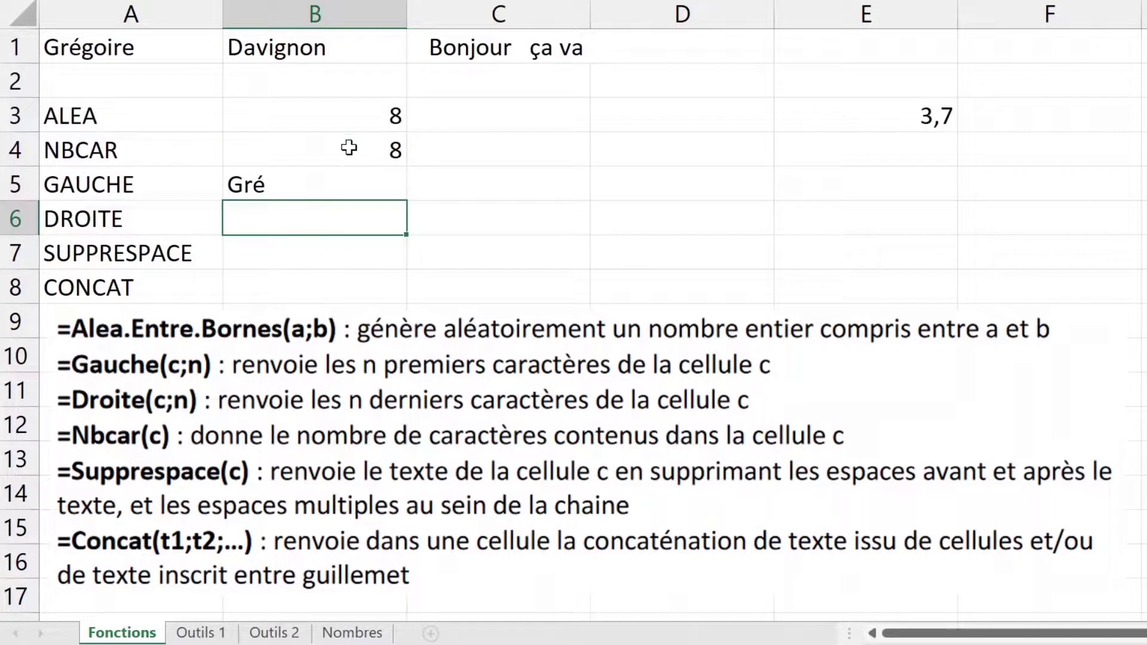
# Step: Review the GAUCHE formula's A1 reference and function name, keeping it unchanged
pyautogui.doubleClick(295, 184)
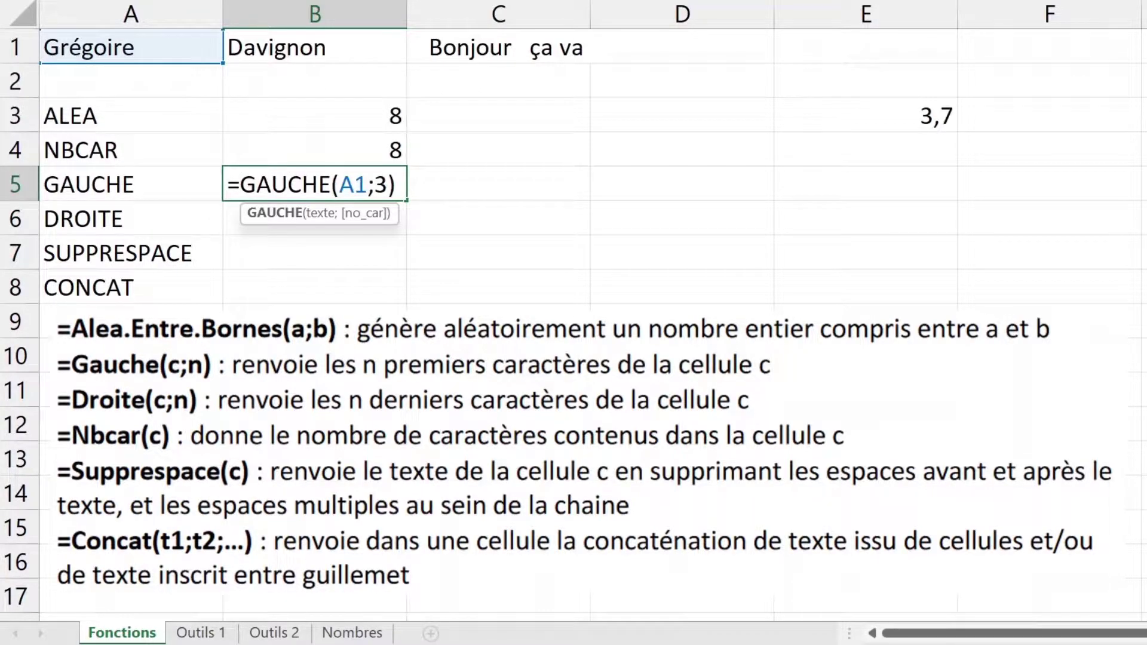
pyautogui.moveTo(354, 185); pyautogui.dragTo(368, 184)
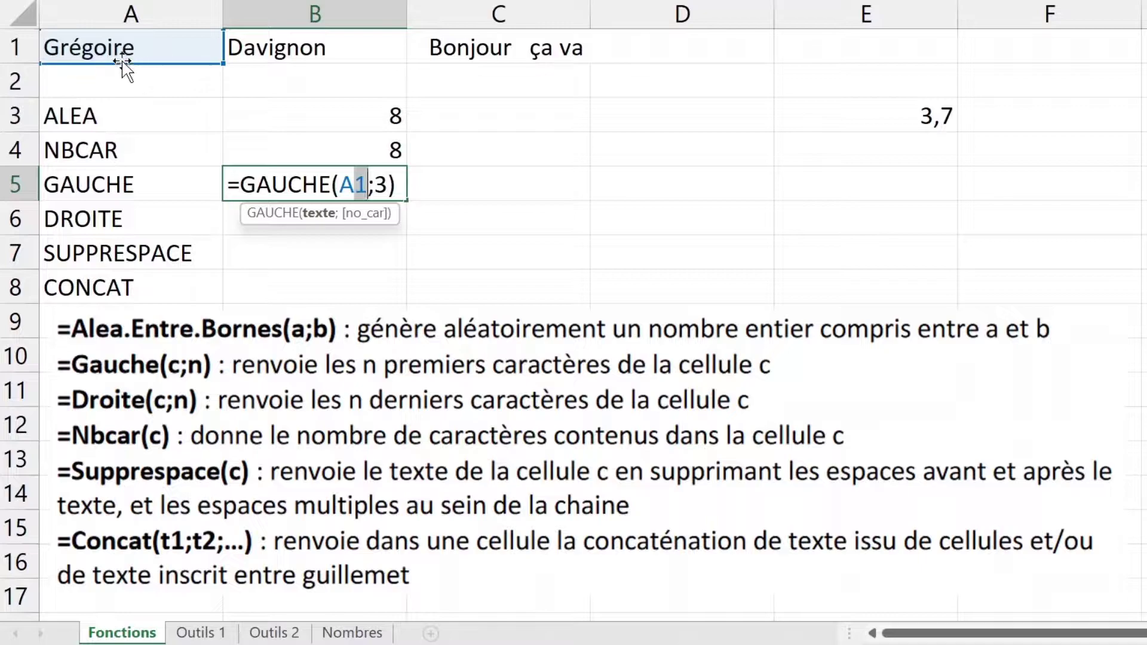
pyautogui.doubleClick(287, 185)
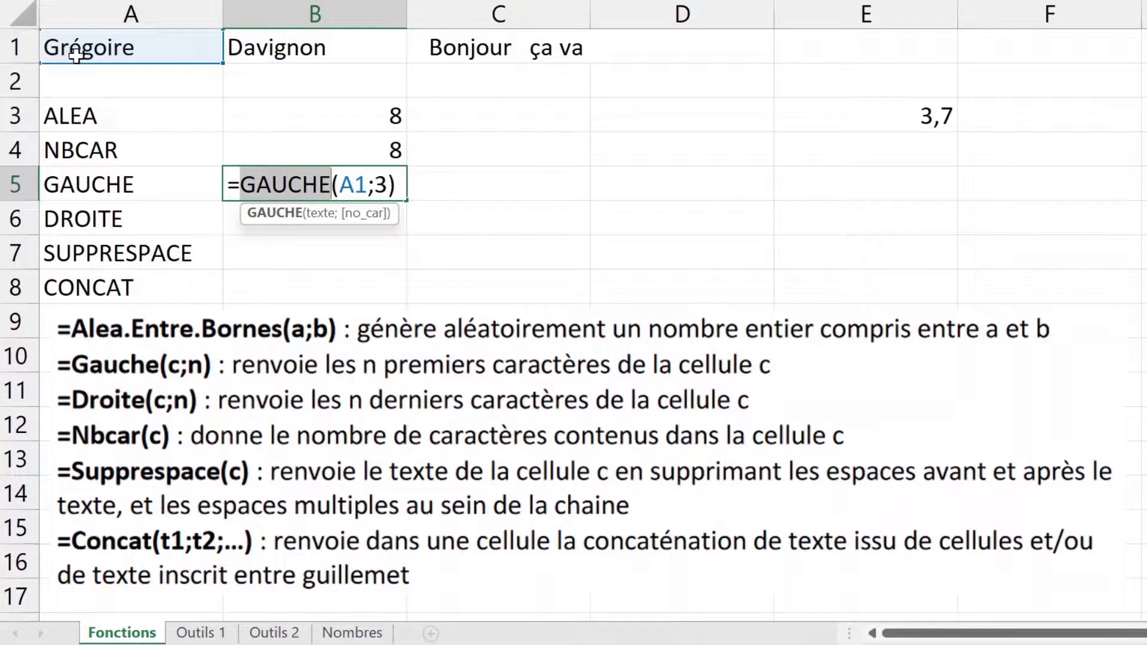
pyautogui.press('Return')
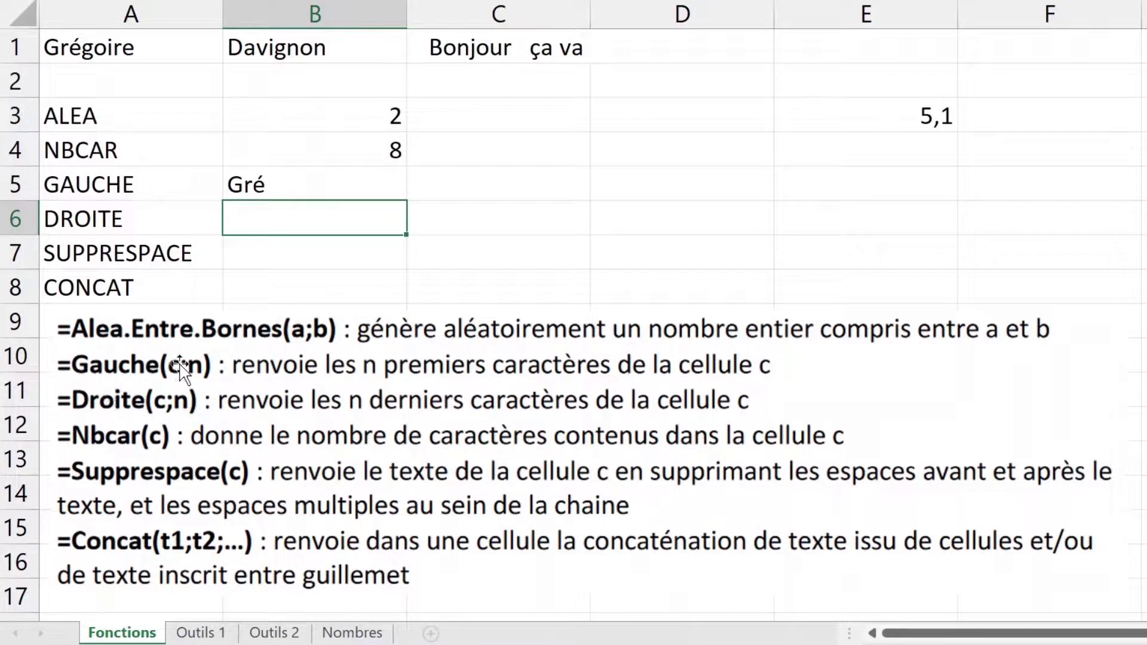
# Step: Enter =DROITE(A1;3) in B6 to return the last three letters of A1
pyautogui.write('=droi')
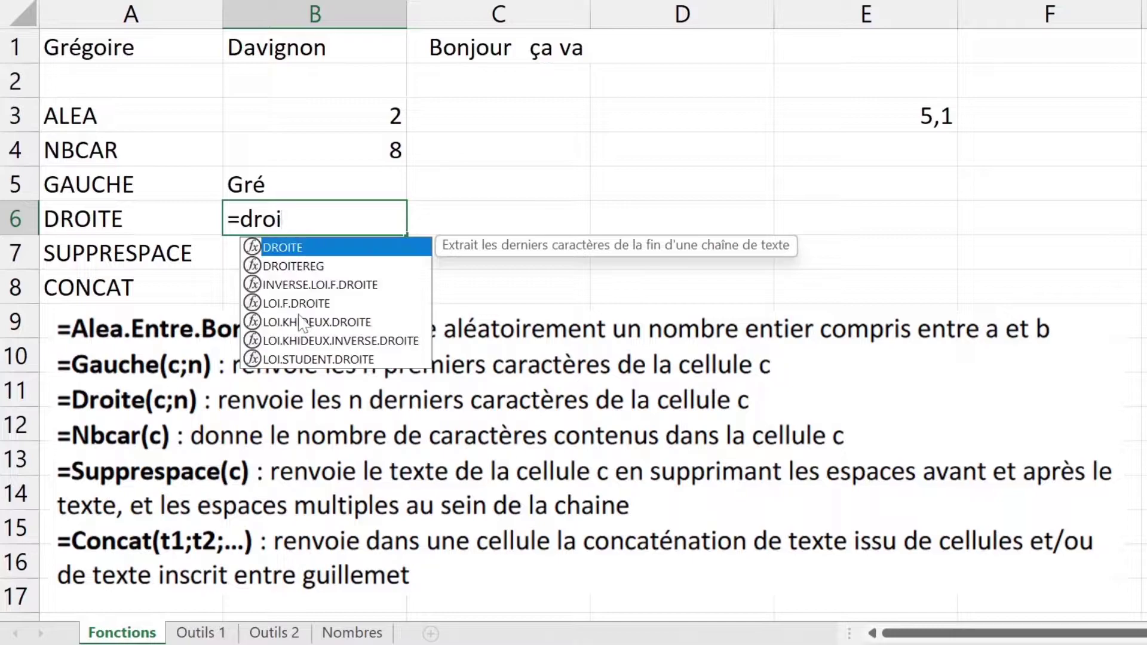
pyautogui.doubleClick(327, 249)
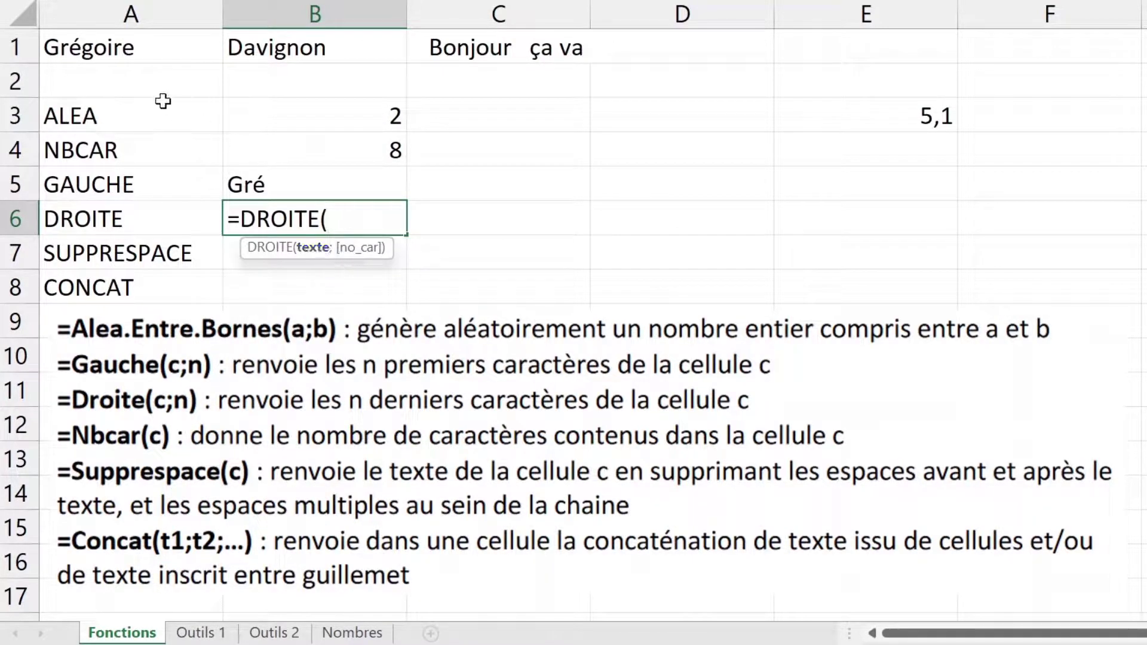
pyautogui.click(126, 49)
pyautogui.write(';3')
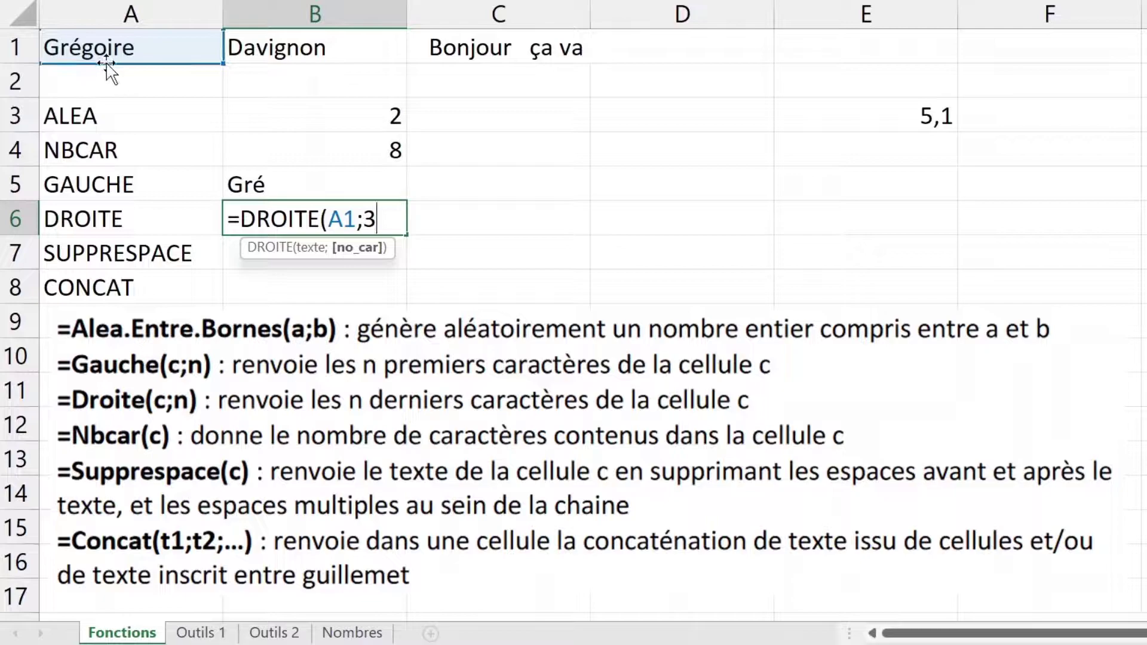
pyautogui.press('Return')
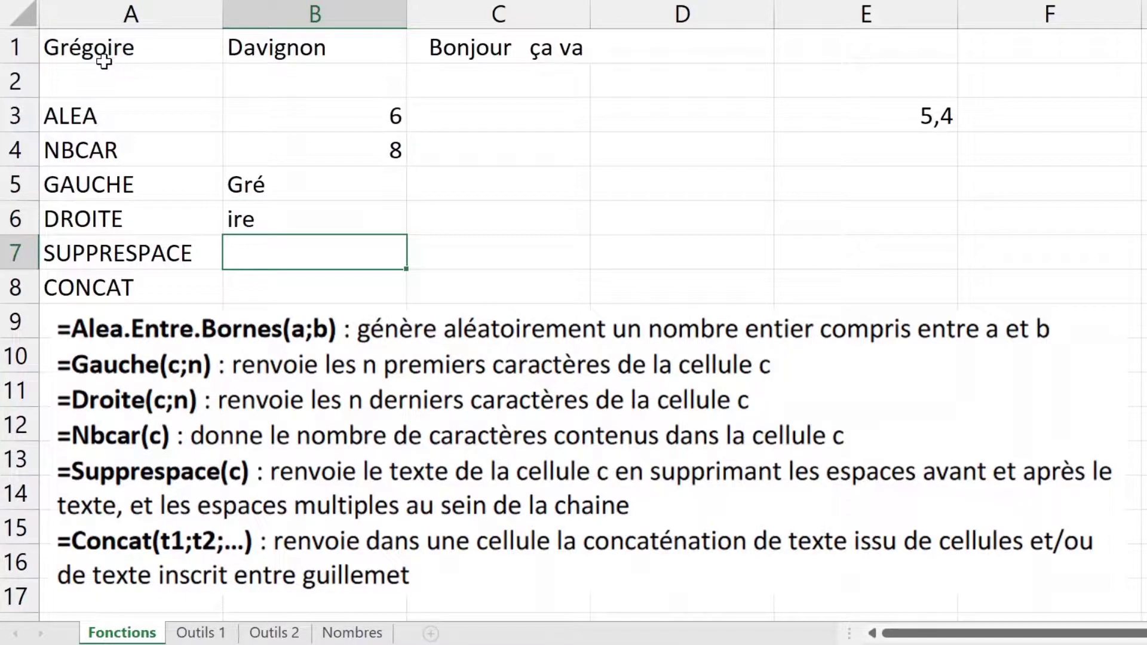
# Step: Highlight the last three letters of A1's first name to compare, then return to B6
pyautogui.click(149, 57)
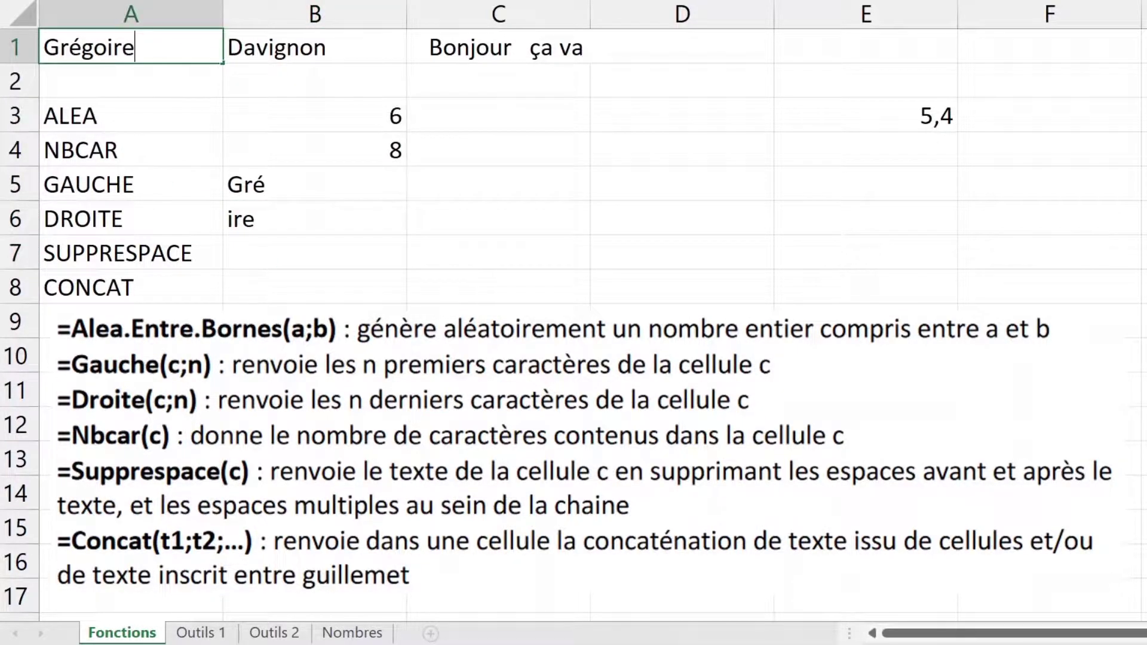
pyautogui.moveTo(136, 47); pyautogui.dragTo(108, 47)
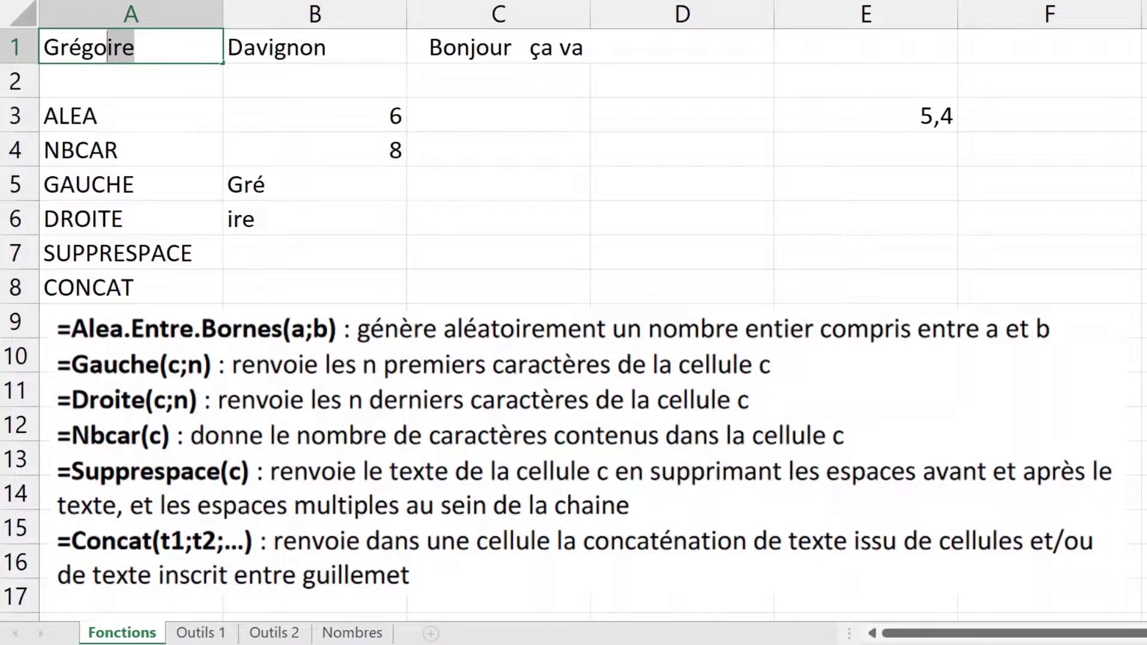
pyautogui.click(315, 220)
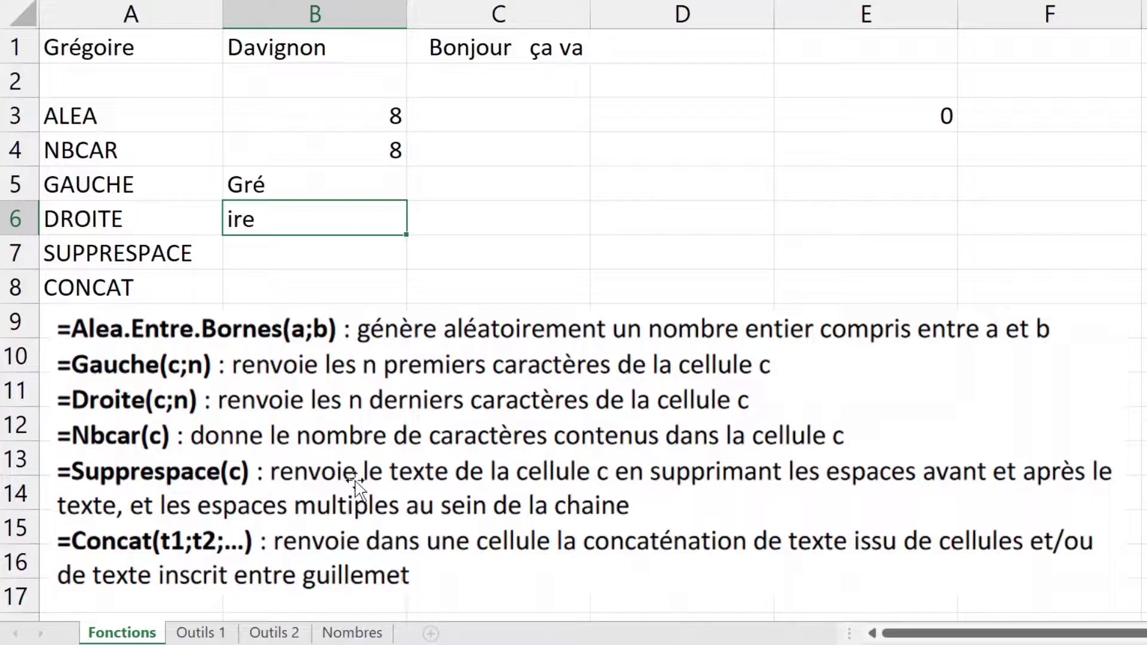
# Step: Inspect the leading, middle and trailing extra spaces in C1's text
pyautogui.click(314, 254)
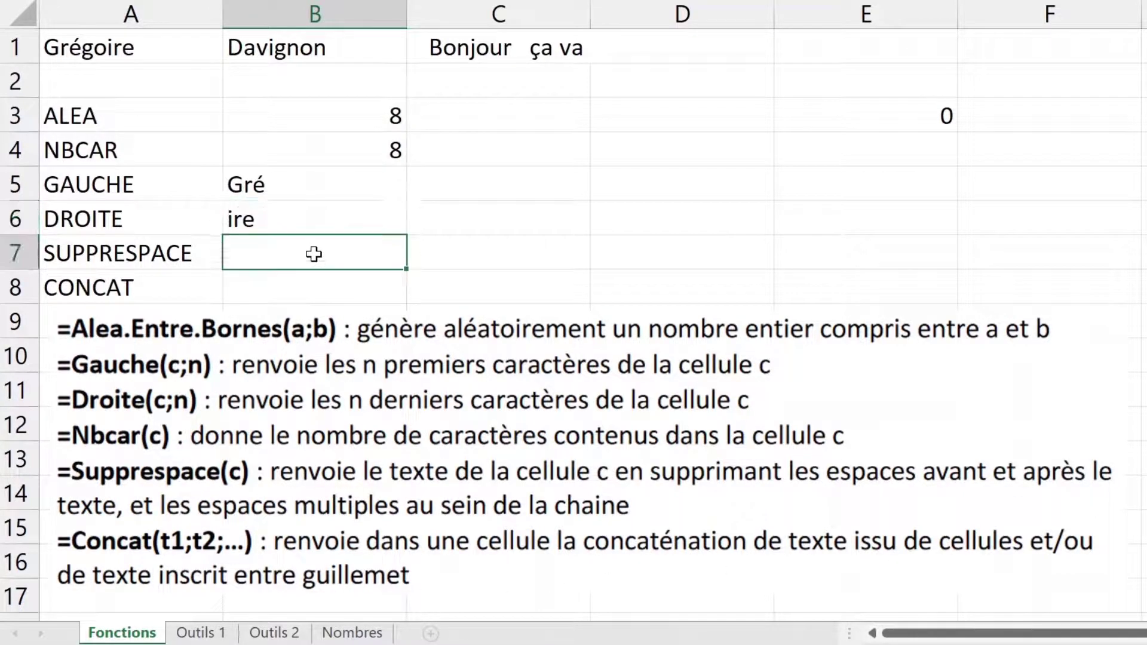
pyautogui.doubleClick(521, 43)
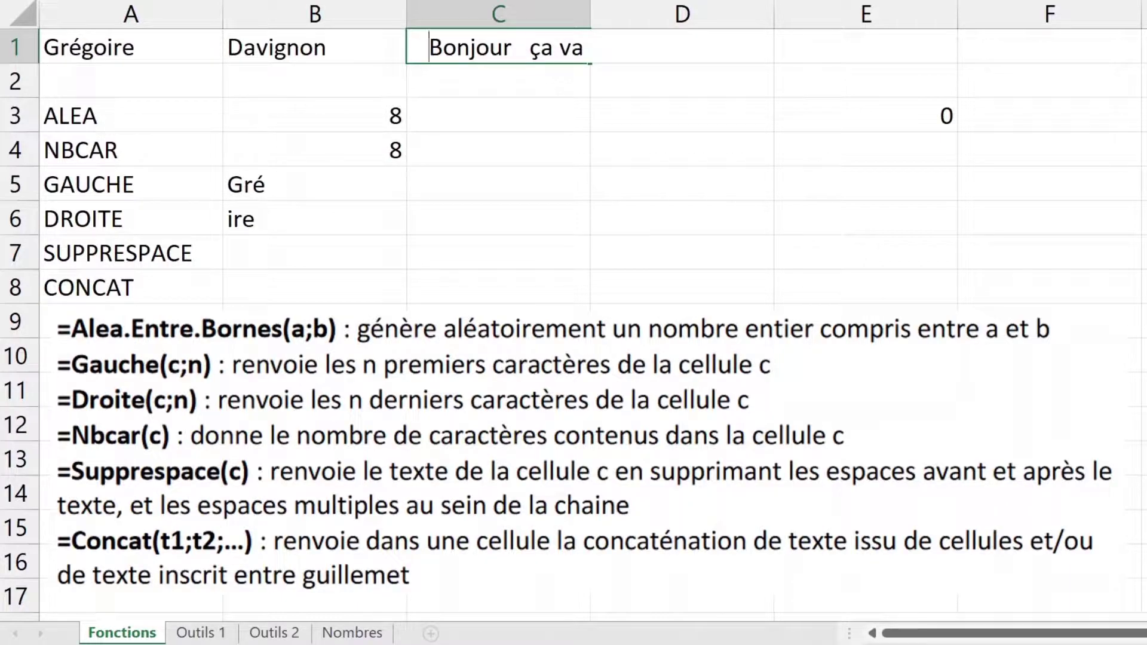
pyautogui.hotkey('shift', 'Right')
pyautogui.hotkey('shift', 'Right')
pyautogui.click(512, 47)
pyautogui.hotkey('shift', 'Right')
pyautogui.hotkey('shift', 'Right')
pyautogui.click(585, 47)
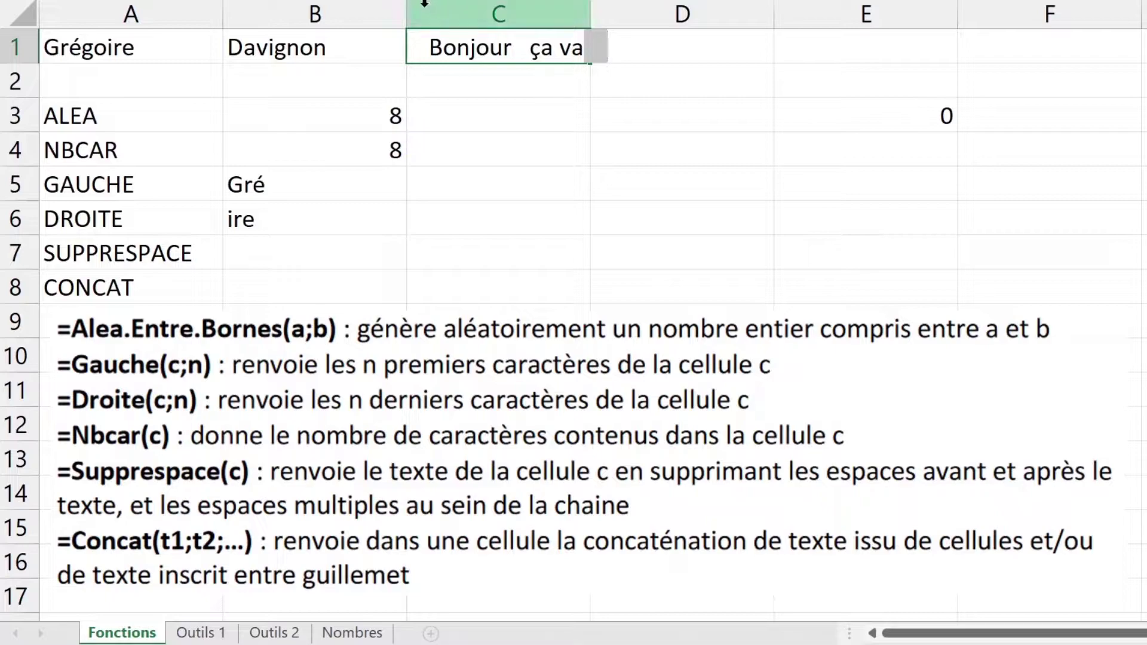
pyautogui.moveTo(513, 48); pyautogui.dragTo(530, 48)
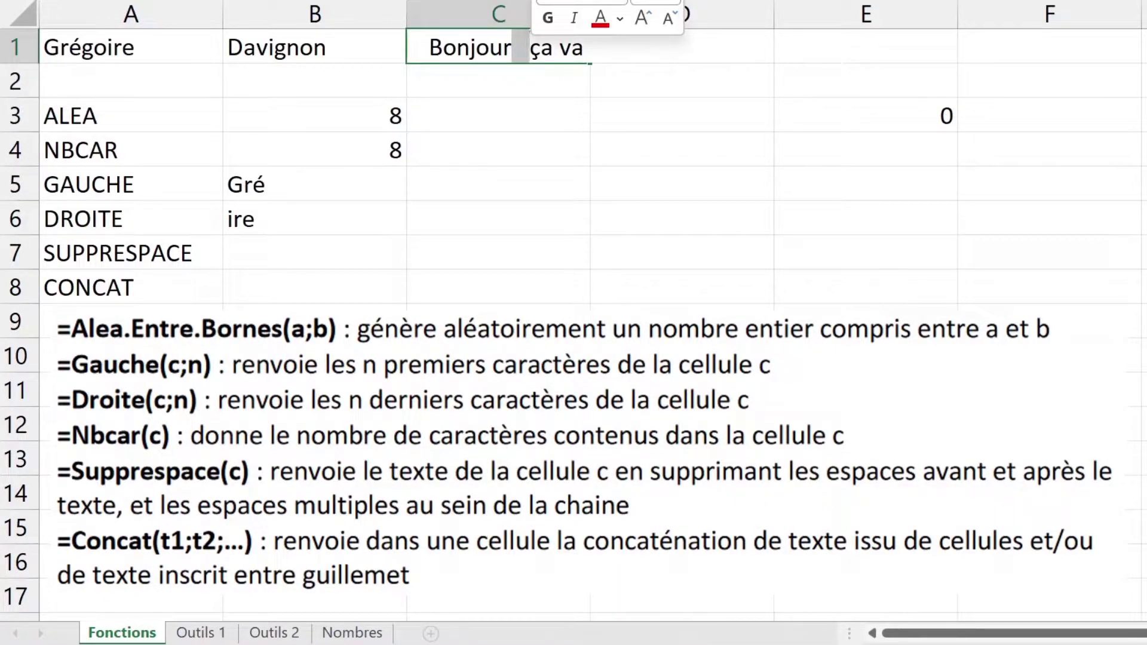
pyautogui.click(306, 253)
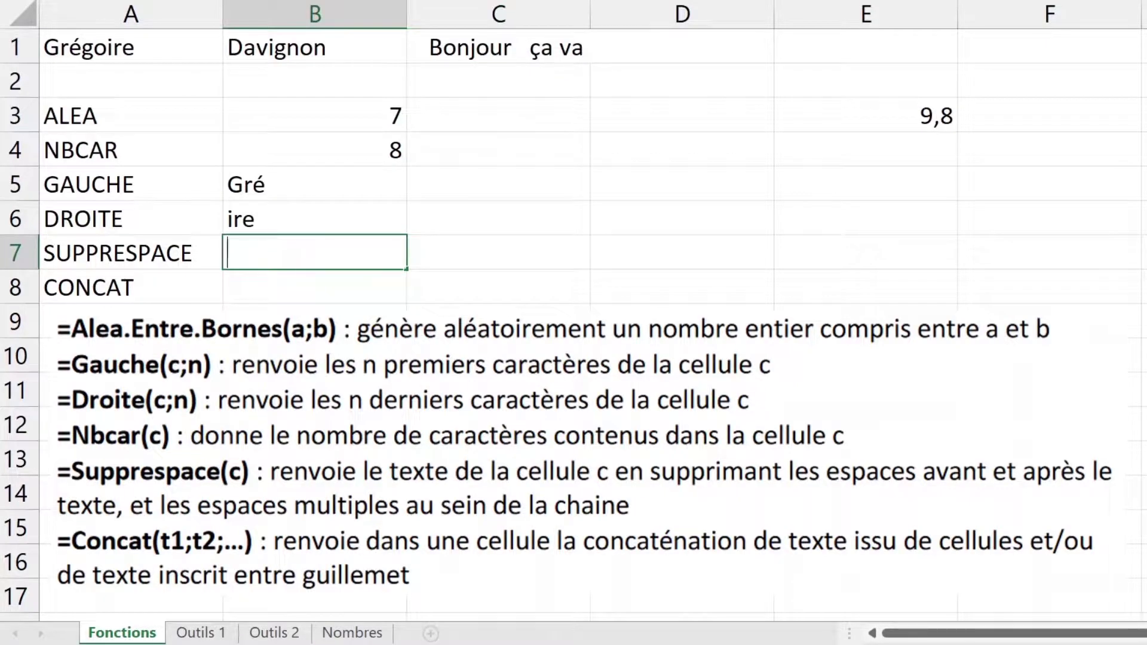
# Step: Enter =SUPPRESPACE(C1) in B7, showing "Bonjour ça va", and check the formula
pyautogui.write('=sup')
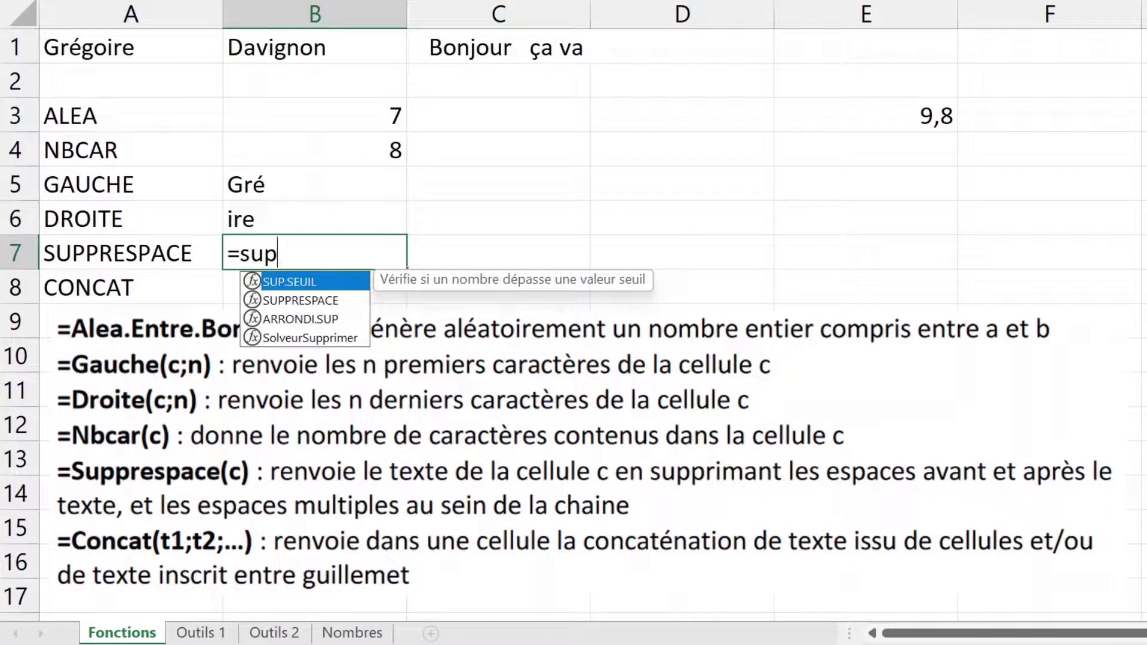
pyautogui.click(319, 299)
pyautogui.doubleClick(318, 299)
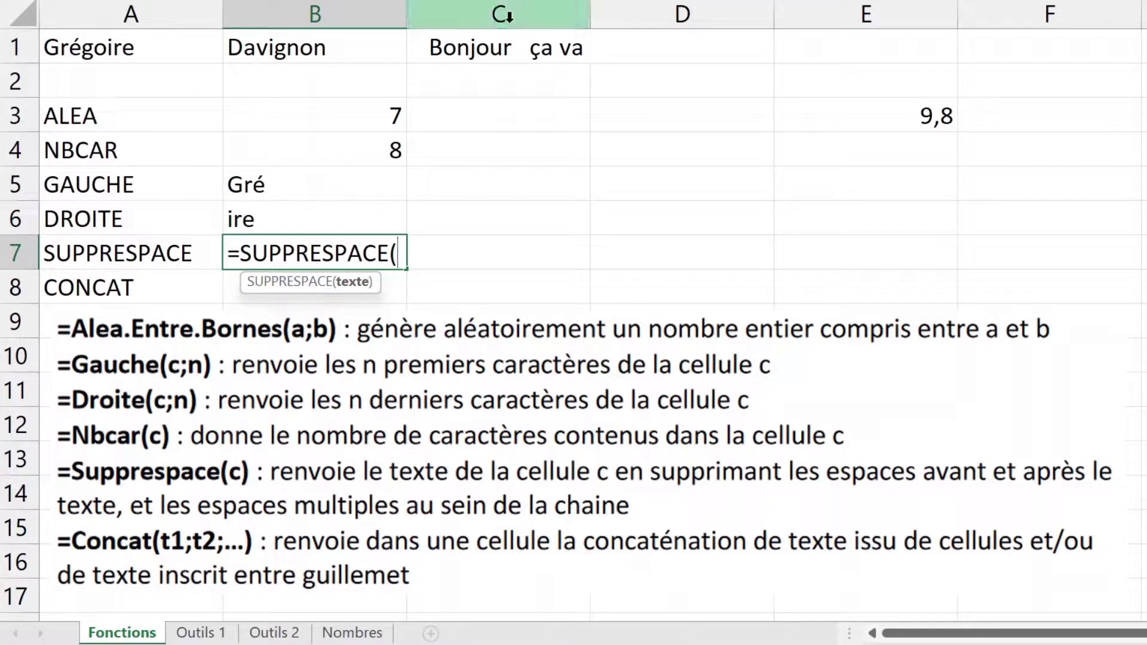
pyautogui.click(509, 43)
pyautogui.press('Return')
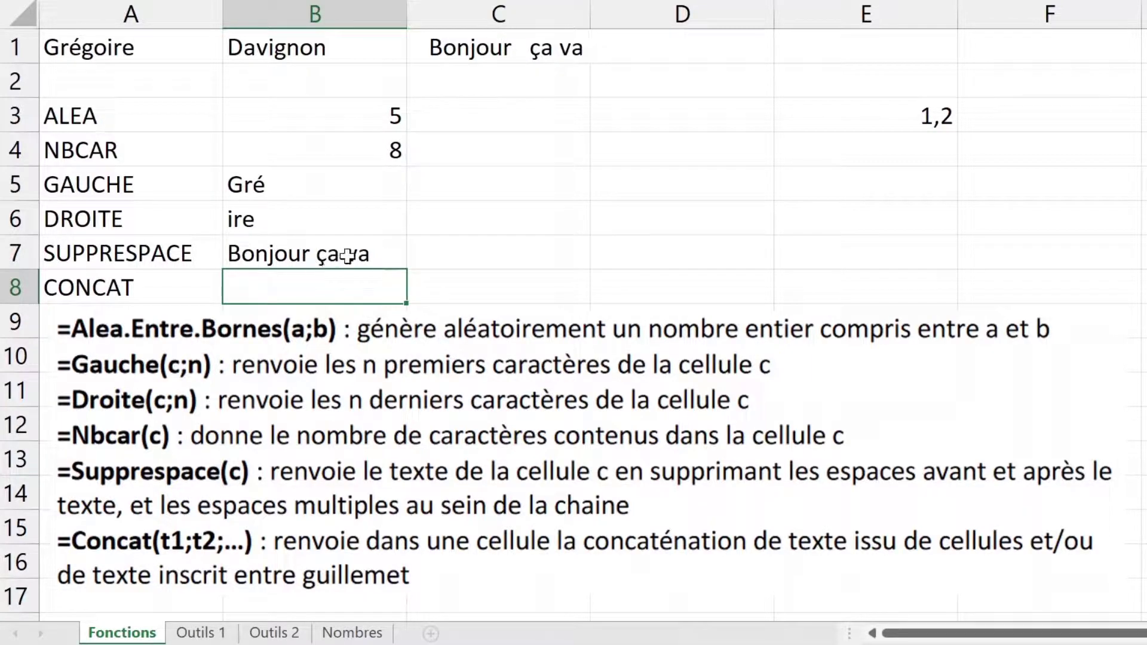
pyautogui.click(376, 247)
pyautogui.doubleClick(375, 246)
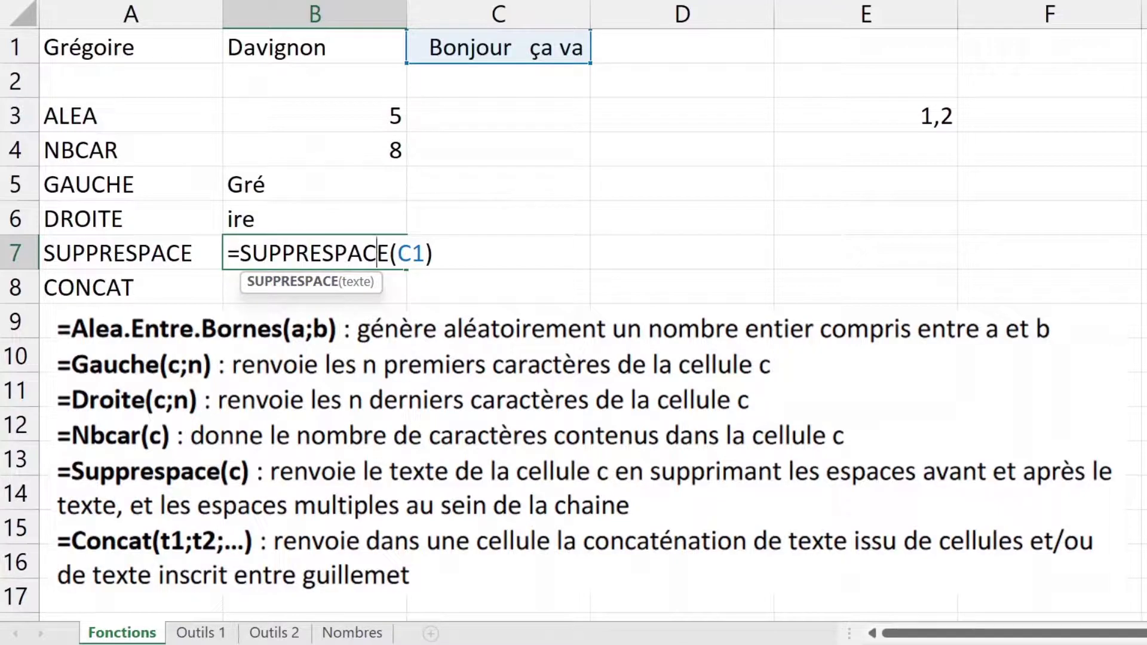
pyautogui.press('Escape')
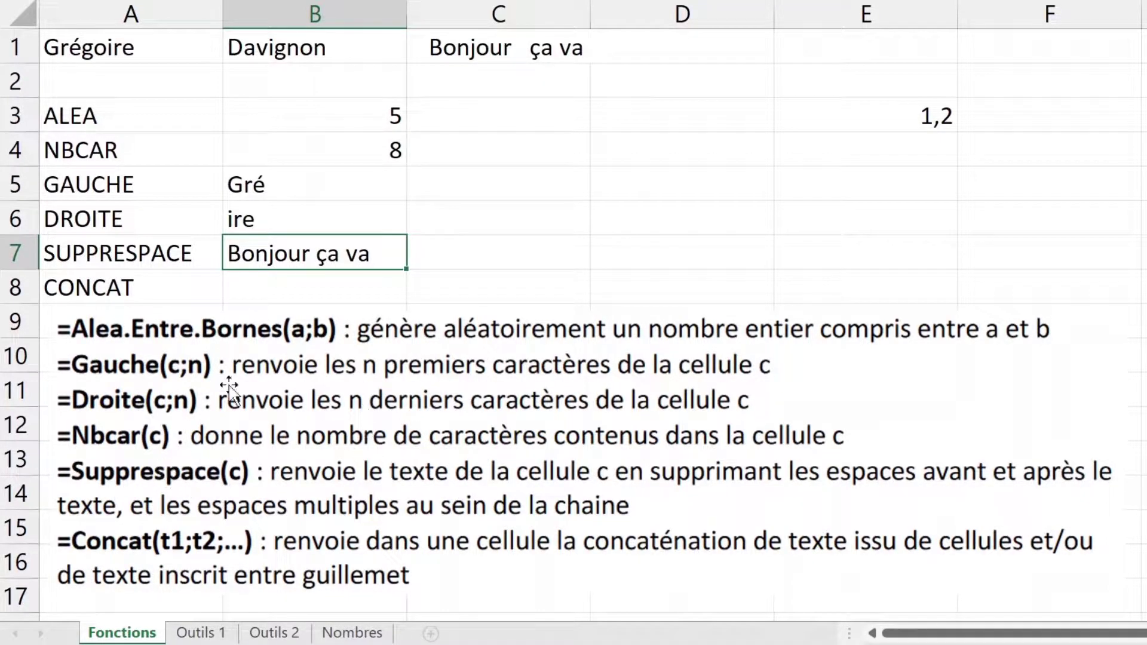
# Step: Enter =CONCAT(A1;B1) in B8 beside the CONCAT label
pyautogui.click(175, 296)
pyautogui.click(232, 296)
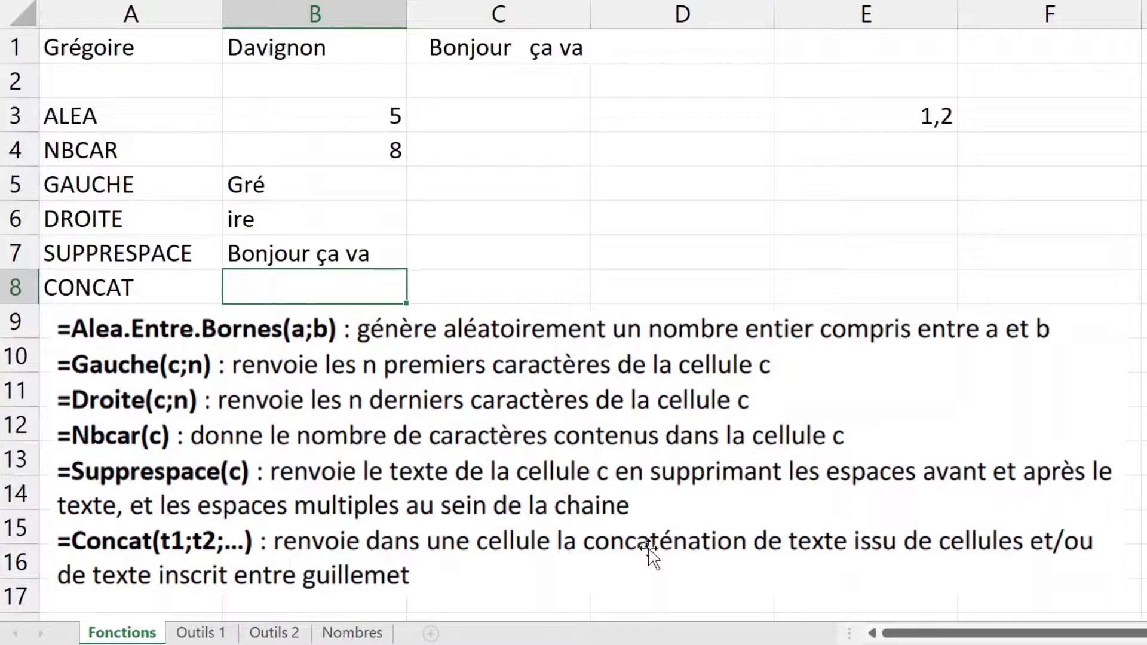
pyautogui.write('=conc')
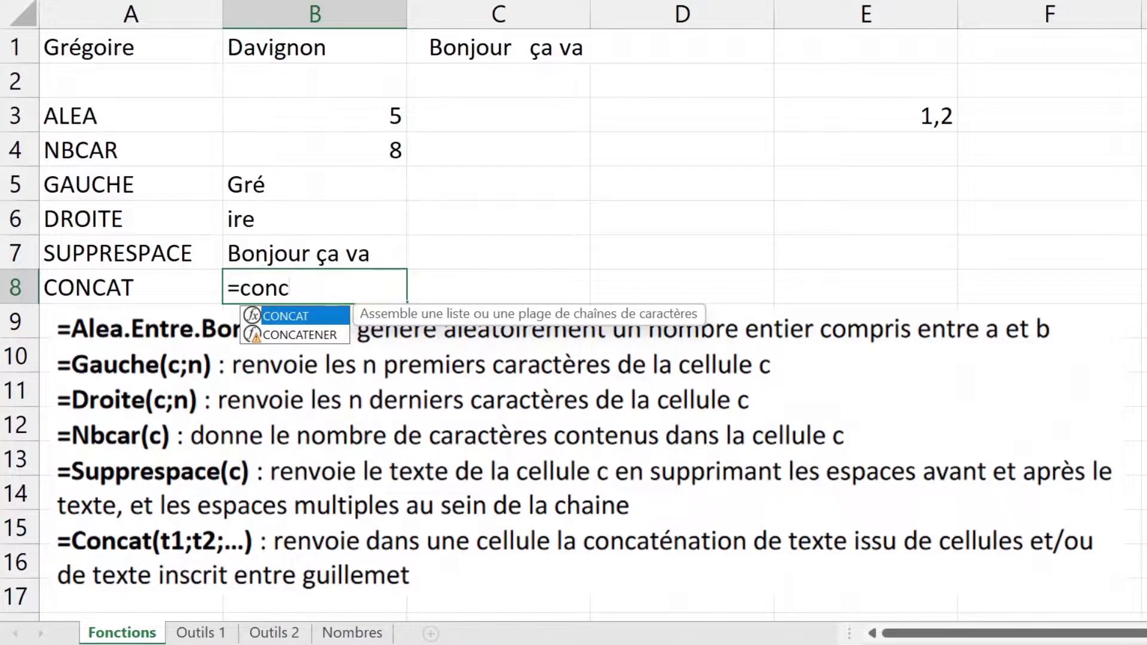
pyautogui.press('Tab')
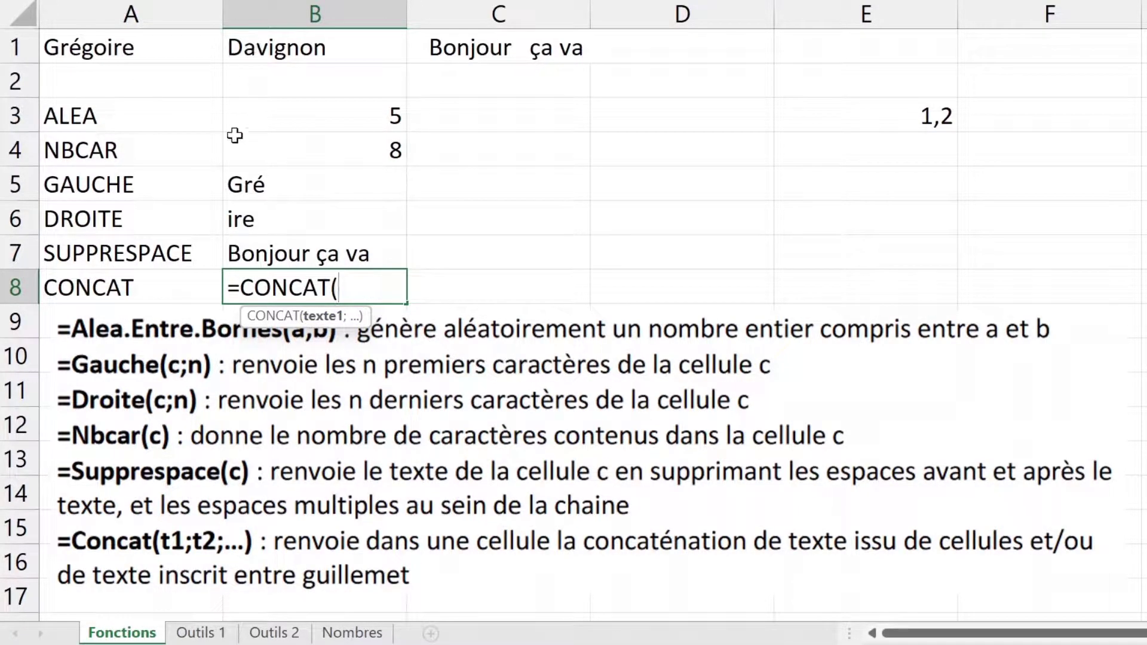
pyautogui.click(172, 49)
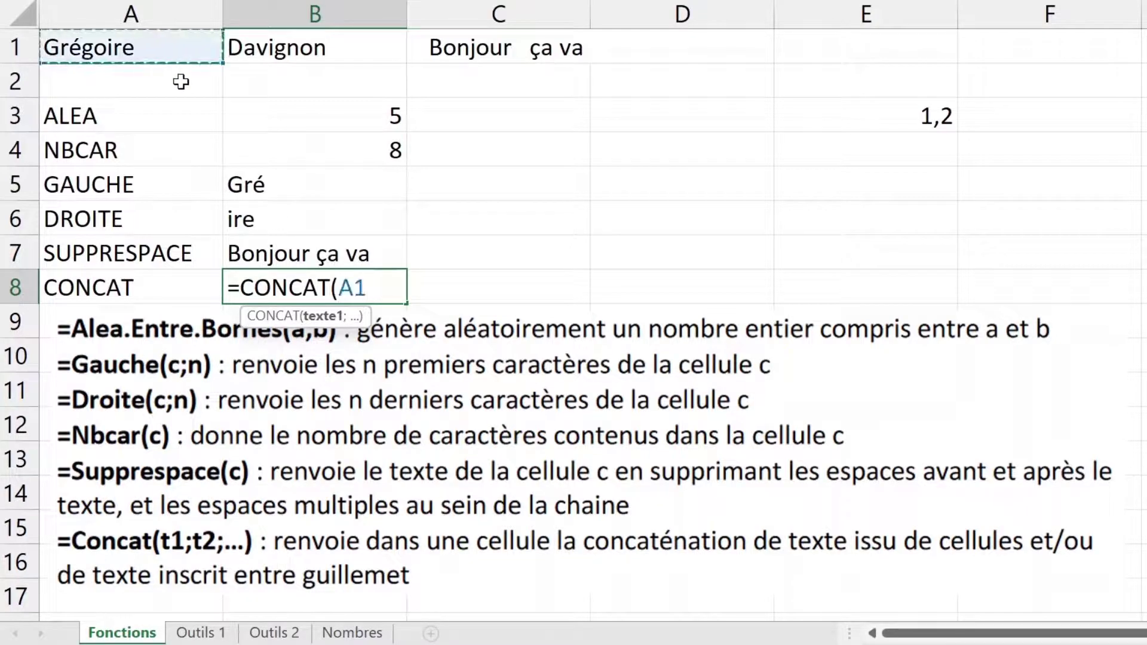
pyautogui.write(';')
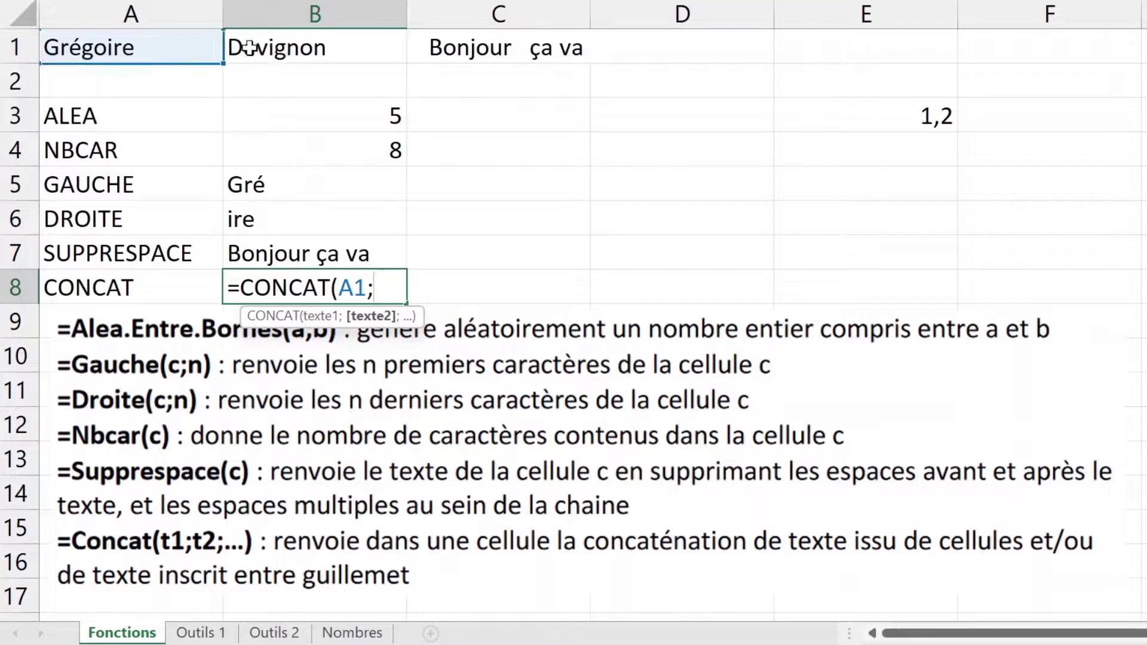
pyautogui.click(316, 54)
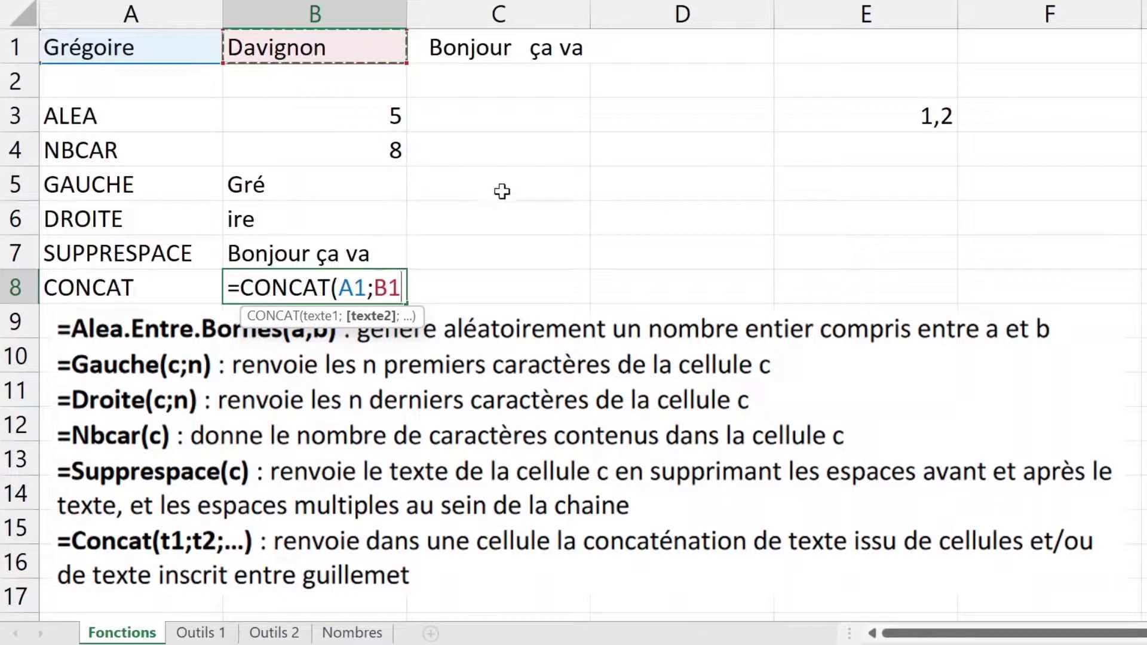
pyautogui.press('Return')
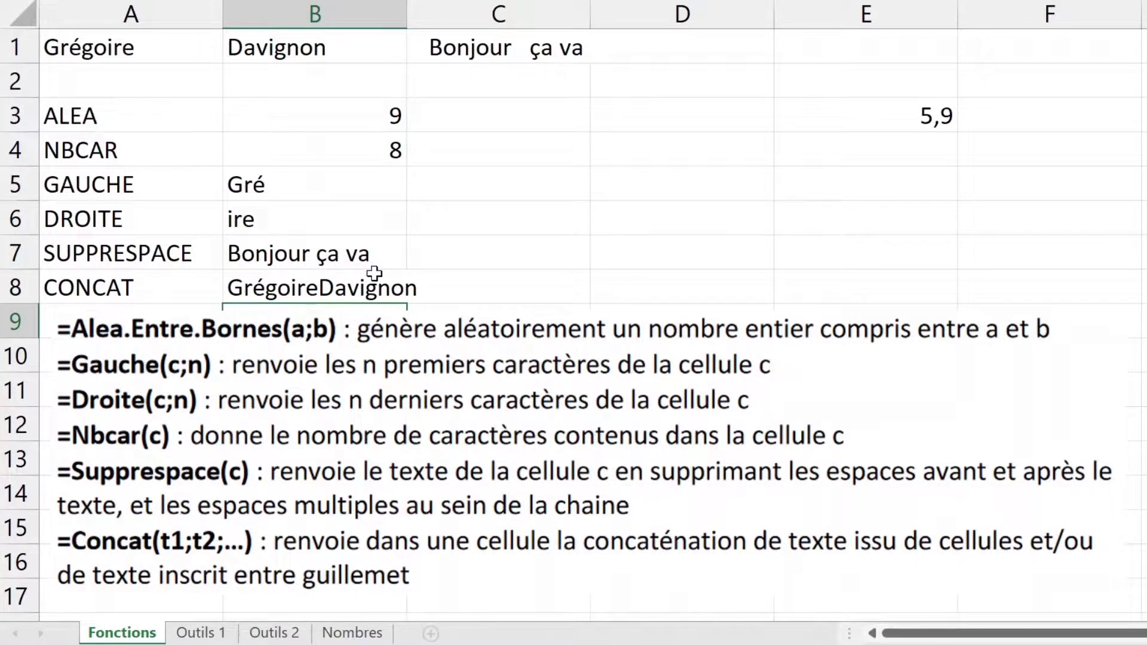
# Step: Insert a " " argument so B8 becomes =CONCAT(A1;" ";B1)
pyautogui.doubleClick(272, 289)
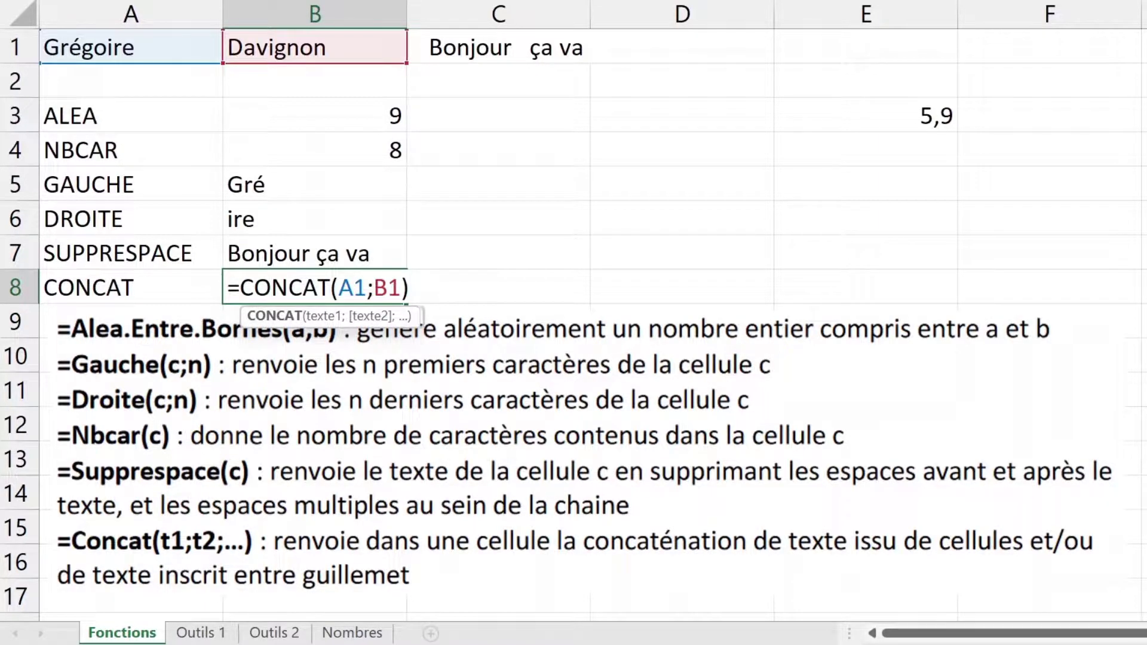
pyautogui.click(374, 288)
pyautogui.write('" ";')
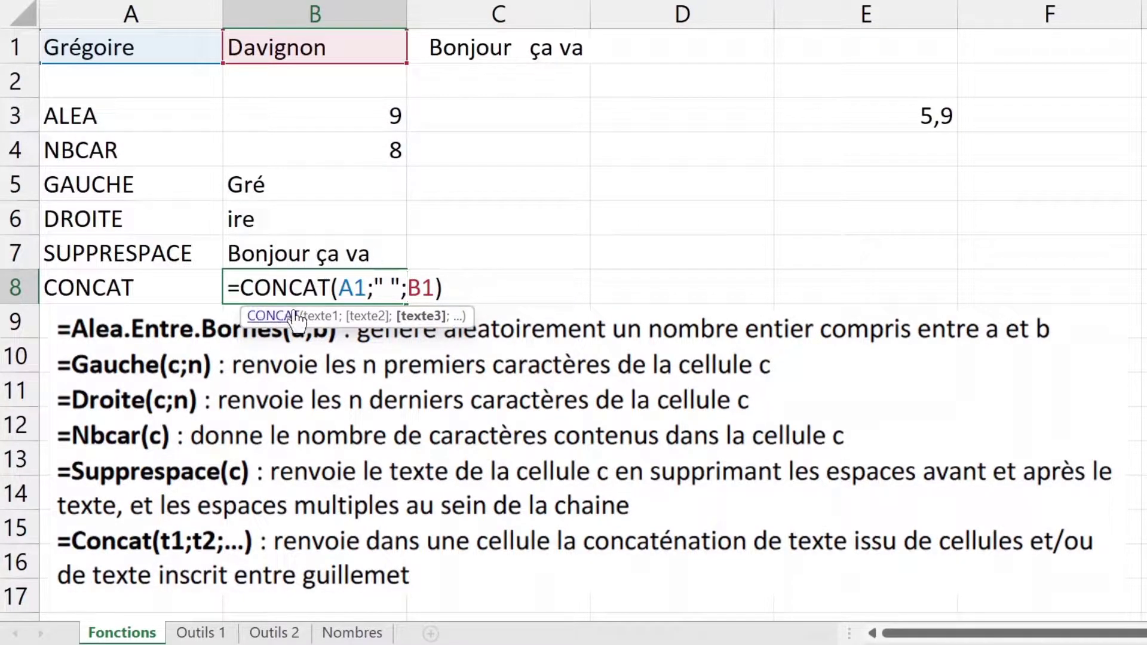
pyautogui.click(355, 288)
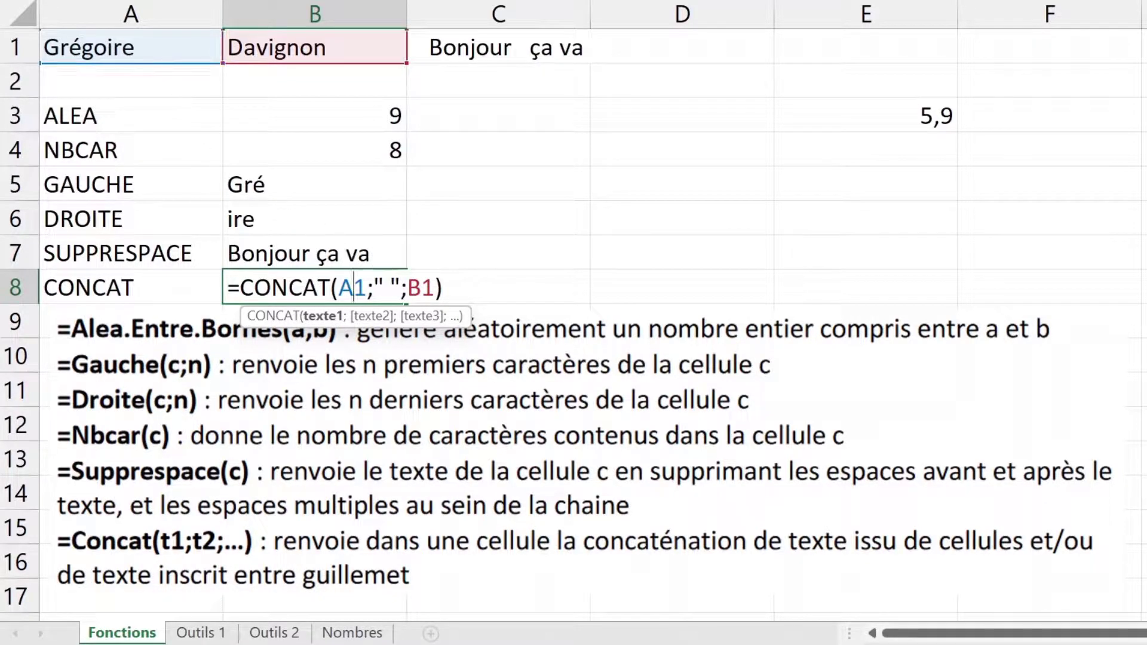
pyautogui.moveTo(375, 288); pyautogui.dragTo(399, 288)
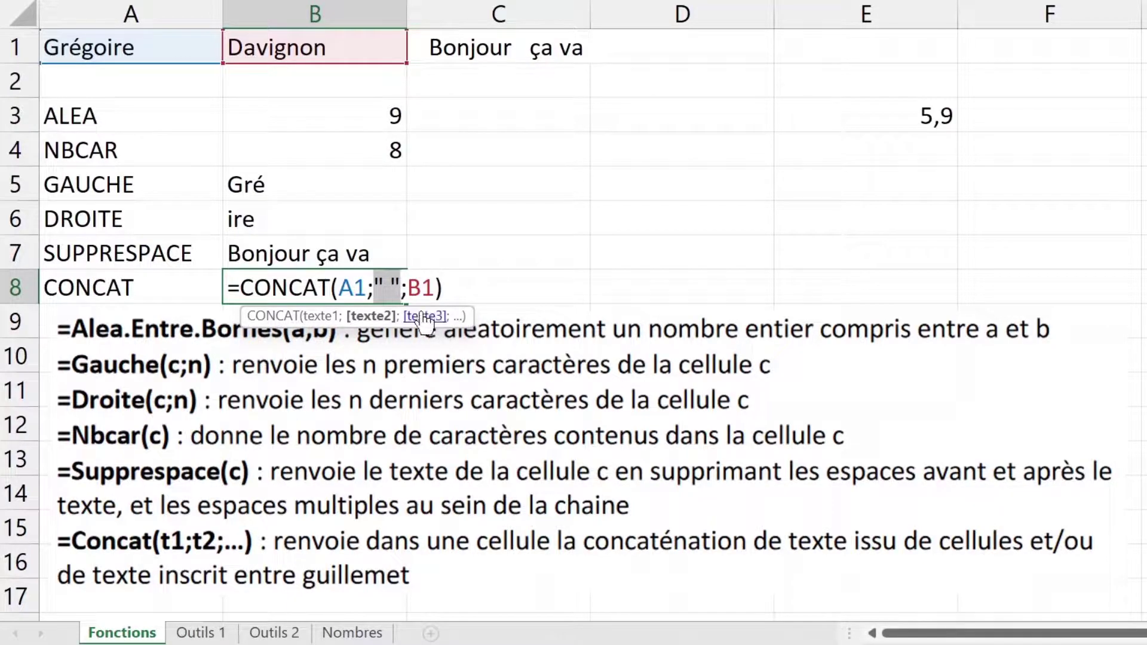
pyautogui.press('Return')
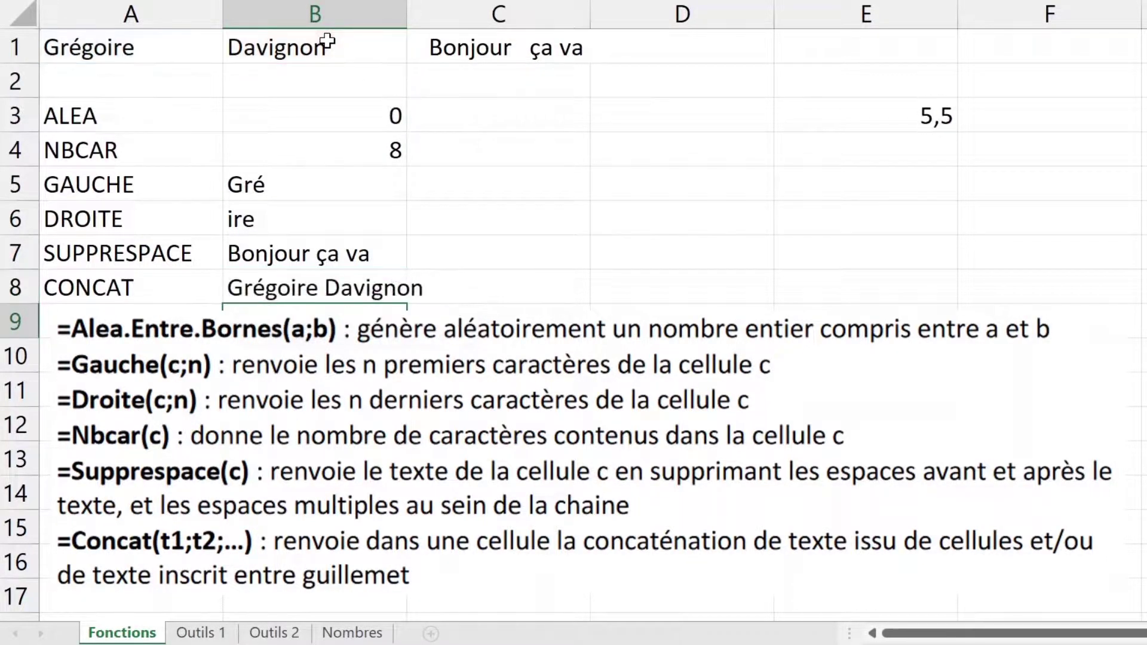
pyautogui.doubleClick(330, 291)
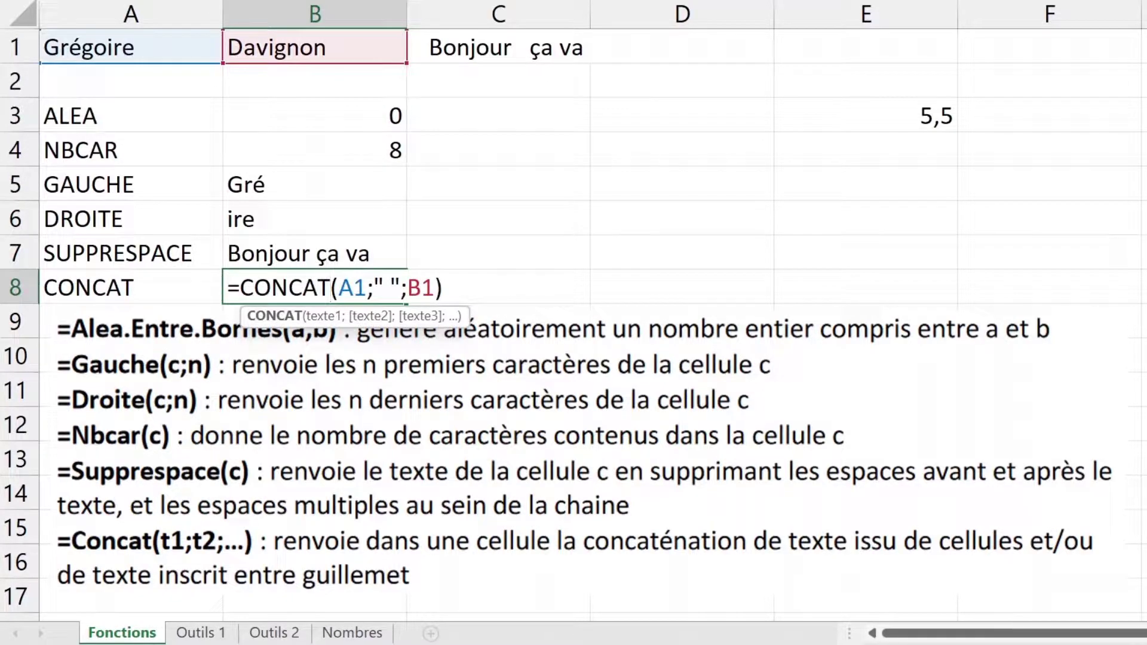
pyautogui.press('Escape')
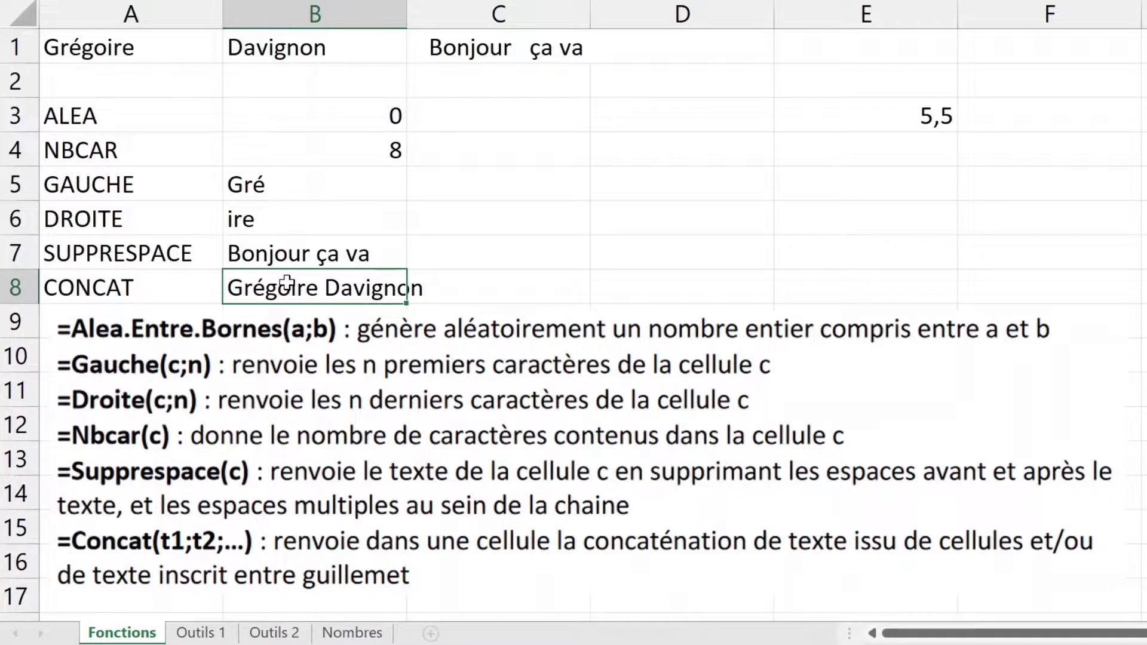
# Step: Add "Prénom : " before the first name and ", Nom :" between the names in B8
pyautogui.doubleClick(338, 287)
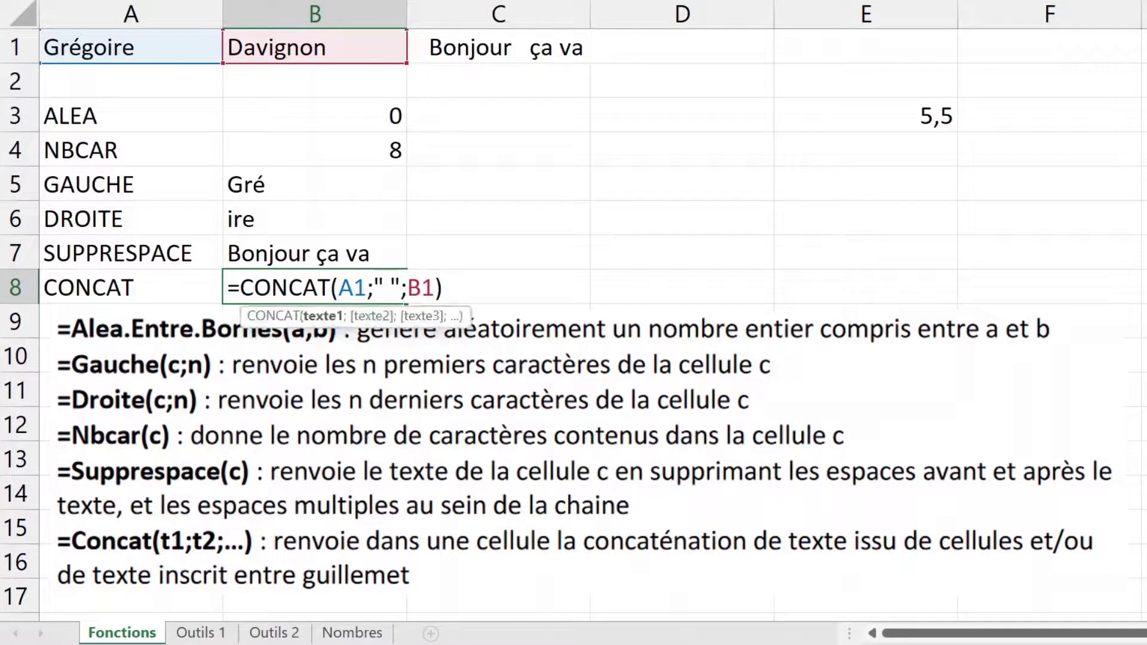
pyautogui.write('"Prénom')
pyautogui.write(': "')
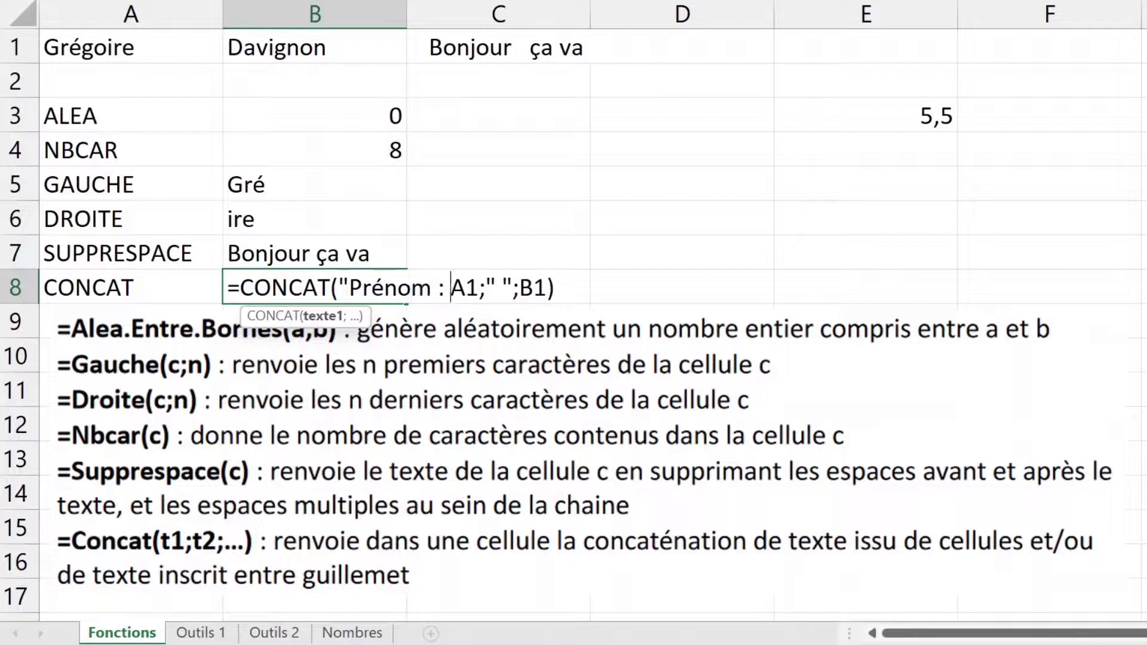
pyautogui.write(';')
pyautogui.click(519, 288)
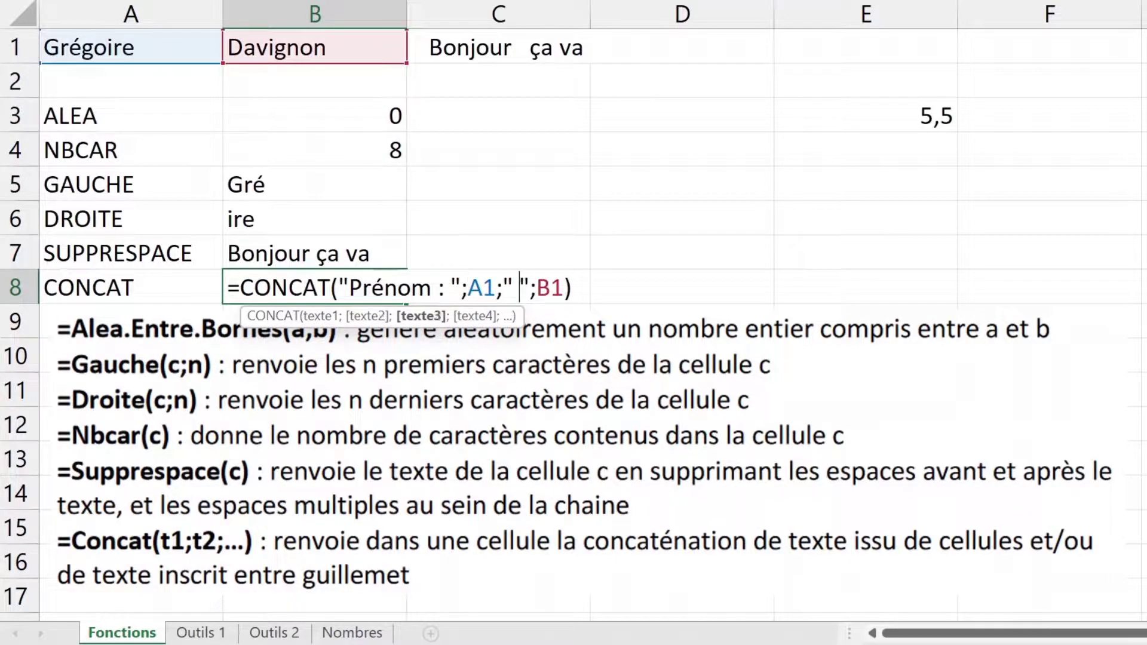
pyautogui.press('BackSpace')
pyautogui.write(', Nom')
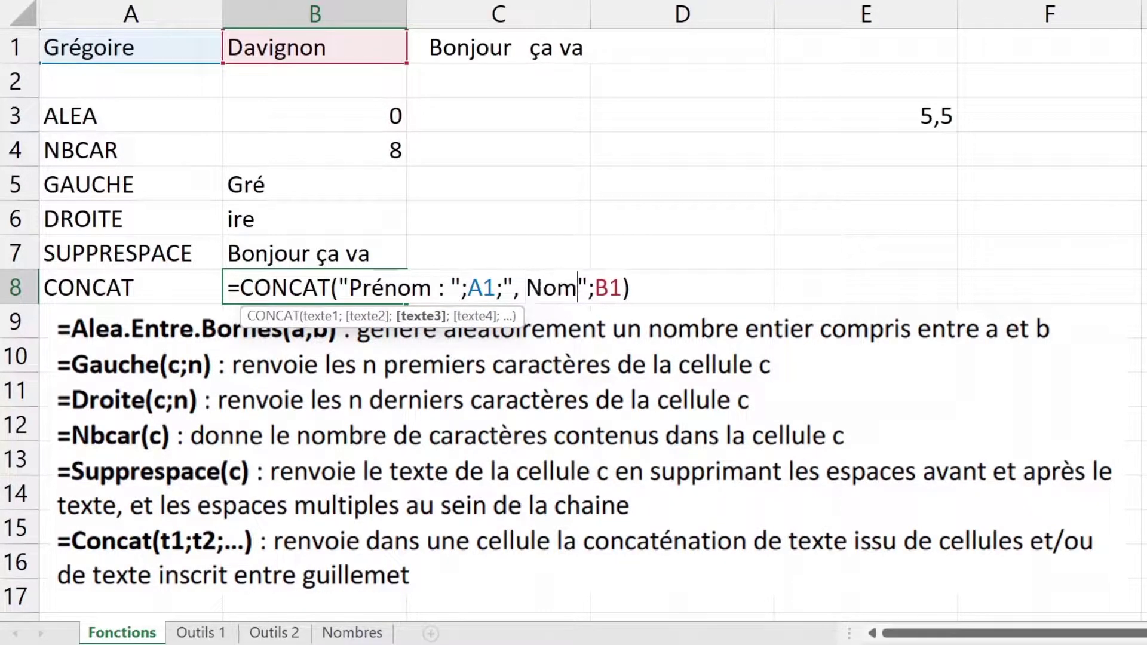
pyautogui.write(' :')
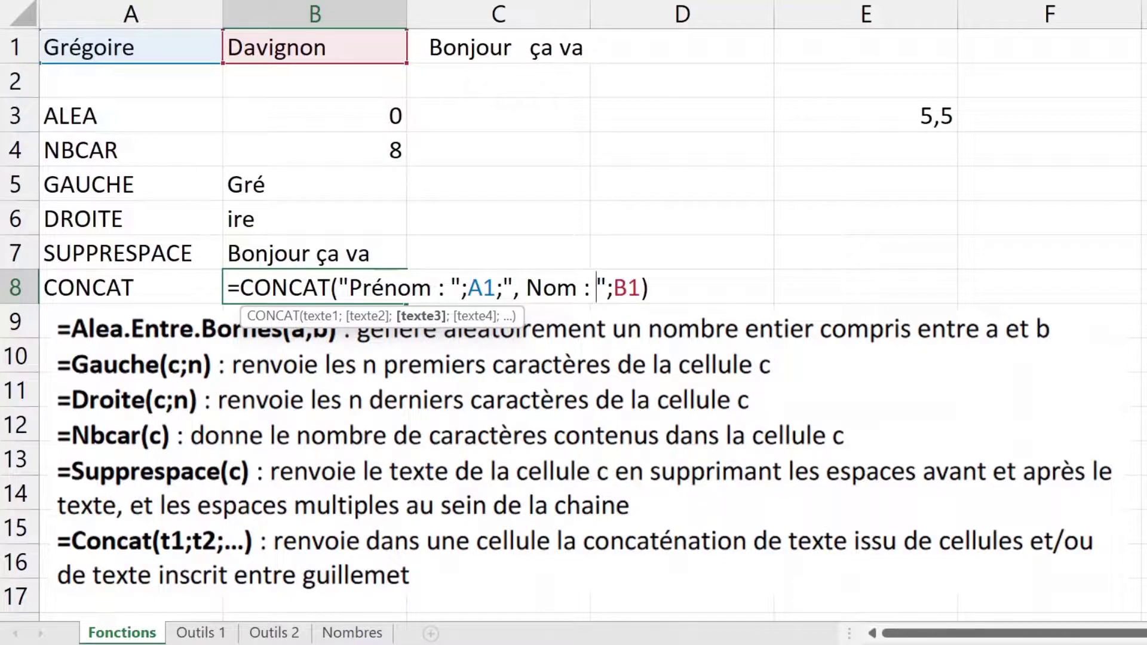
pyautogui.press('Return')
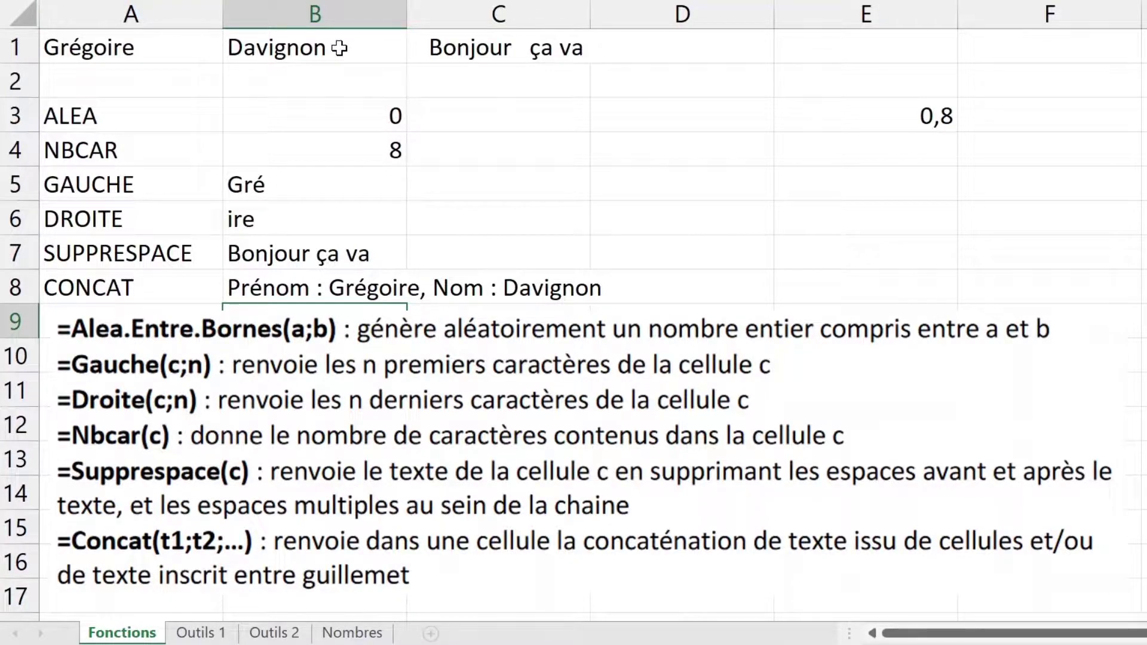
pyautogui.click(174, 50)
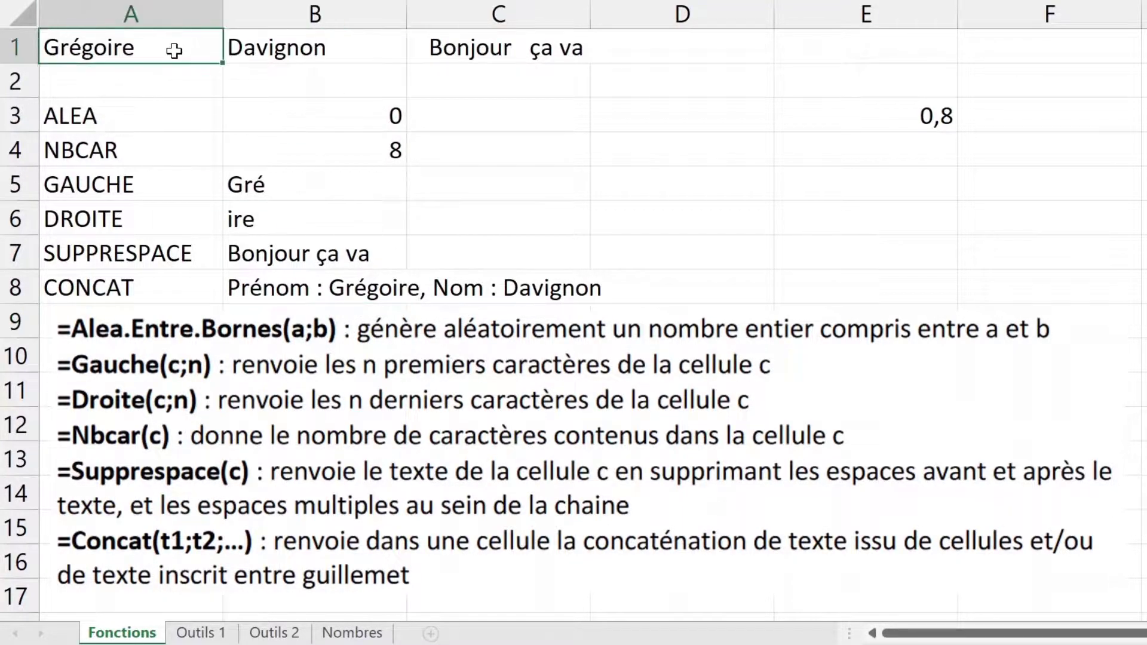
pyautogui.write('Jean')
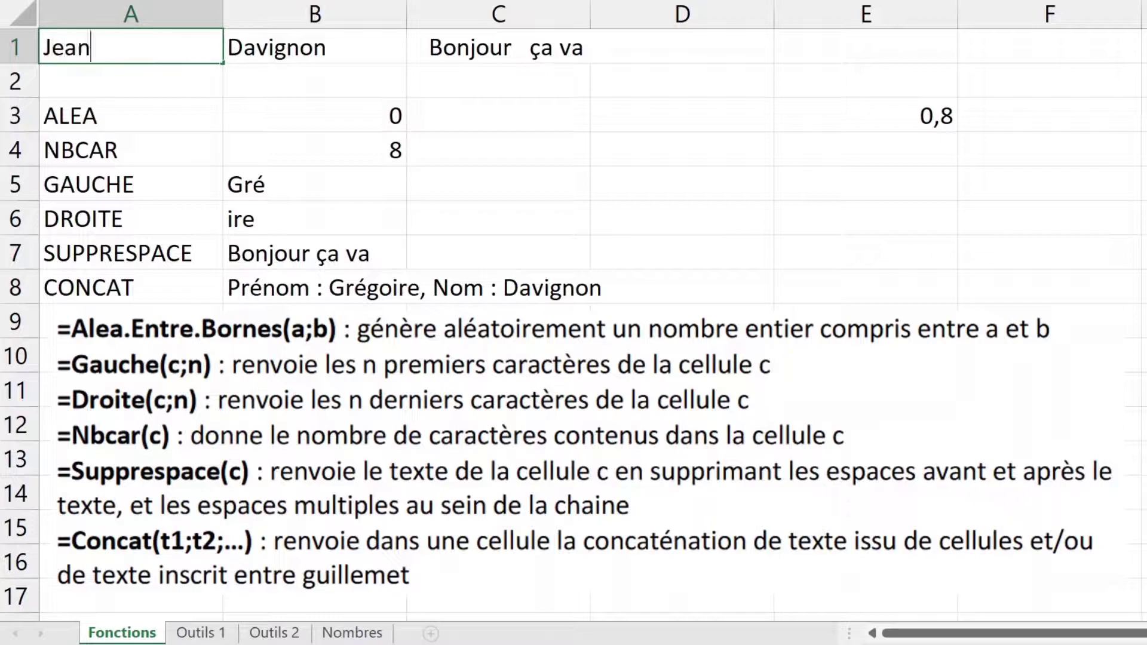
pyautogui.press('Return')
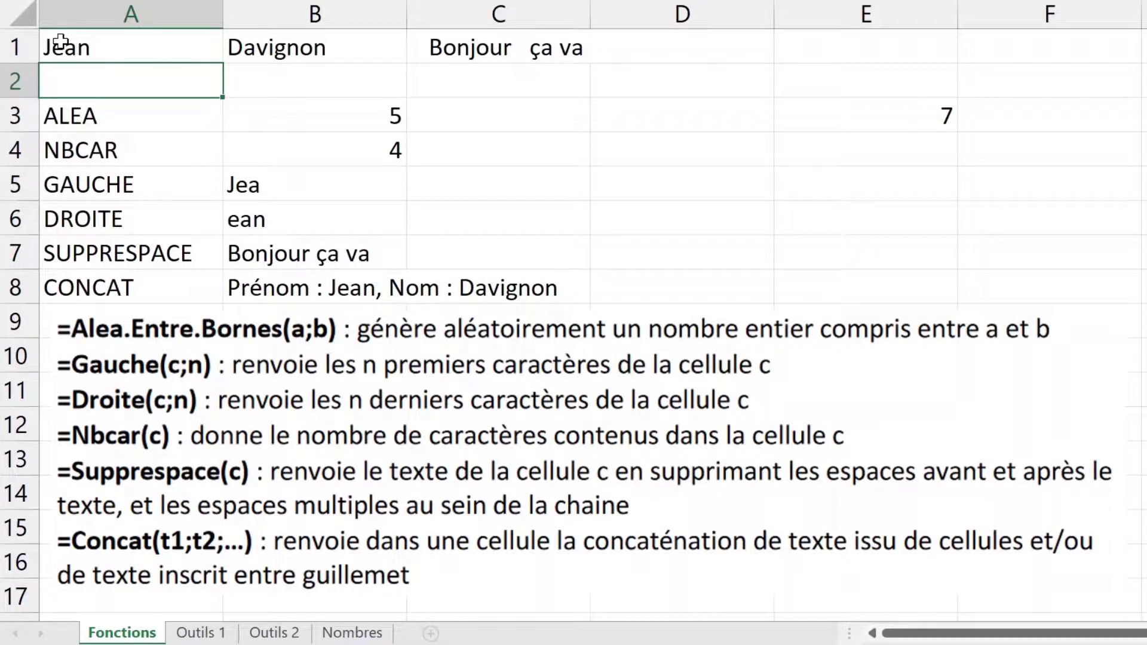
pyautogui.hotkey('ctrl', 'z')
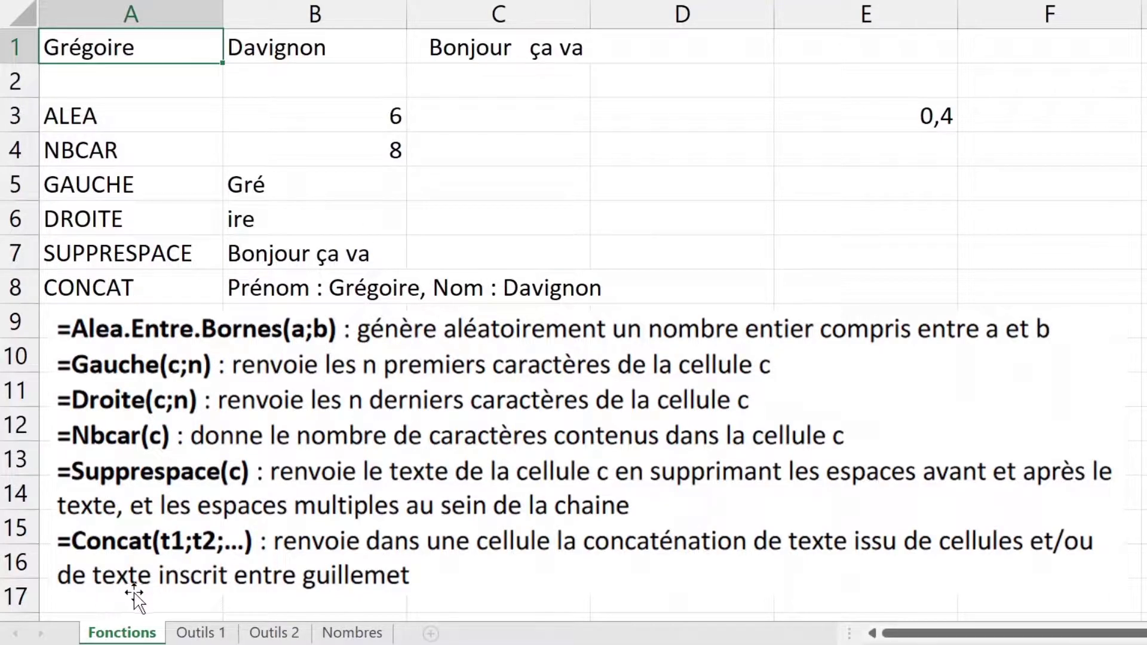
# Step: On the Outils 1 sheet, select the five coded name entries in A1:A5
pyautogui.click(214, 634)
pyautogui.click(546, 55)
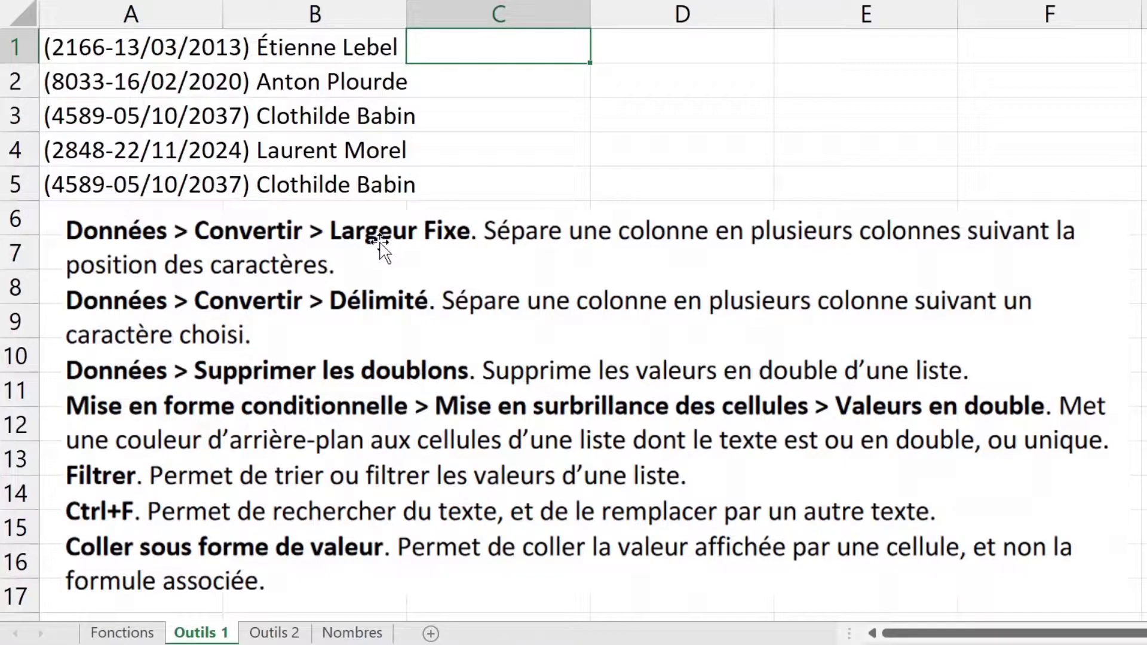
pyautogui.click(136, 51)
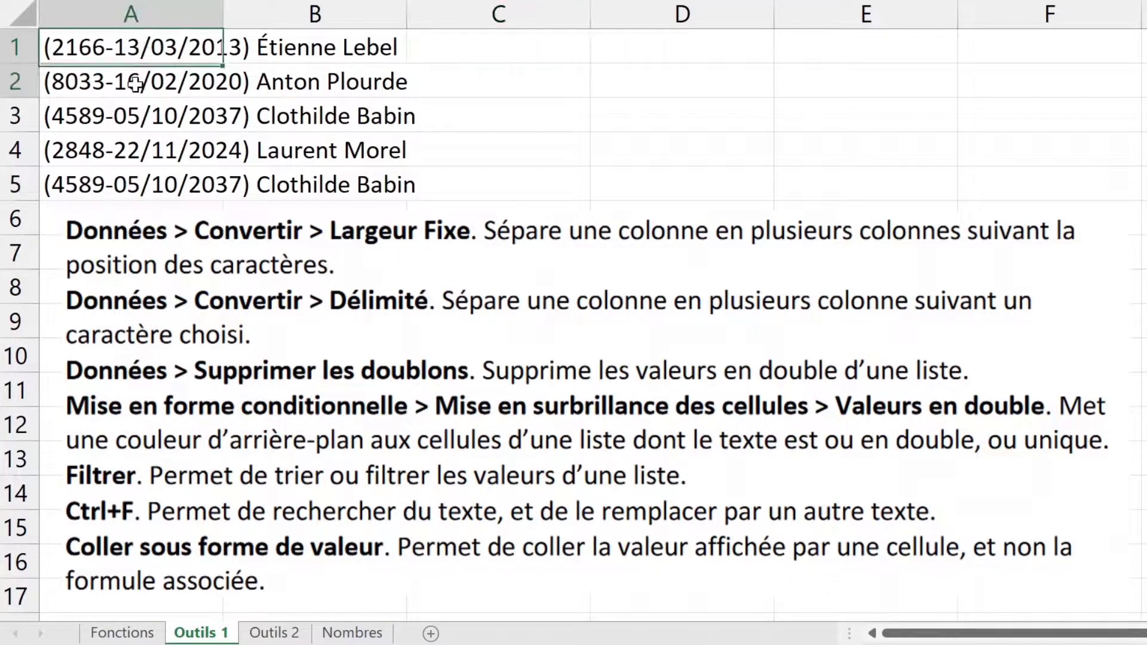
pyautogui.moveTo(136, 73); pyautogui.dragTo(132, 179)
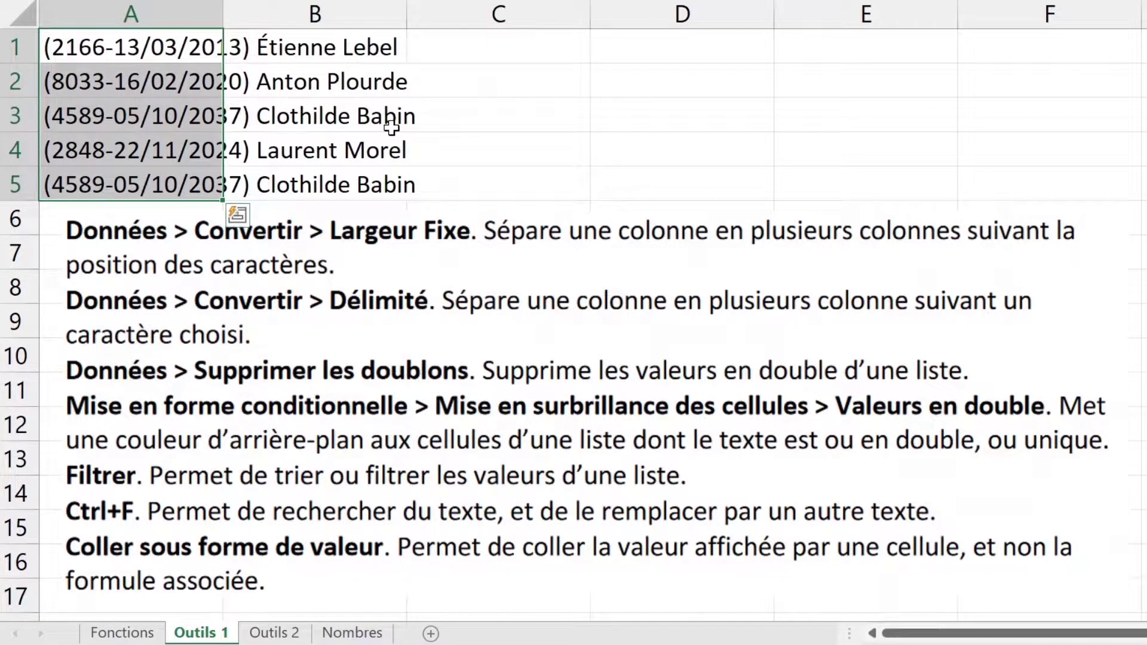
pyautogui.click(154, 44)
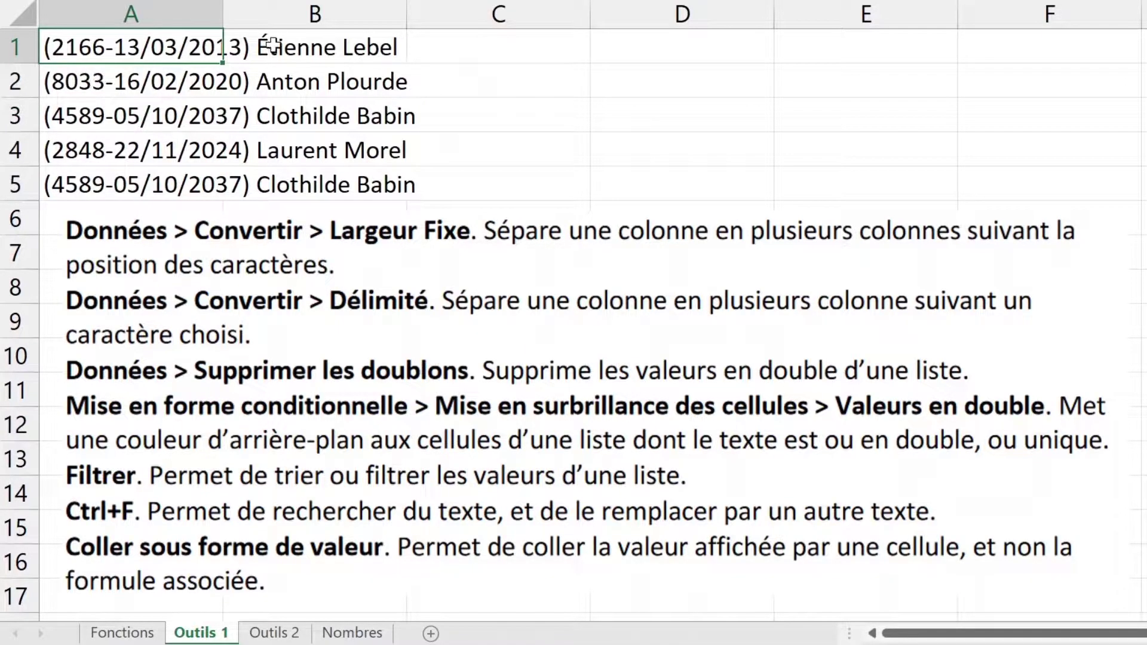
pyautogui.click(166, 84)
pyautogui.click(161, 103)
pyautogui.moveTo(138, 178); pyautogui.dragTo(135, 53)
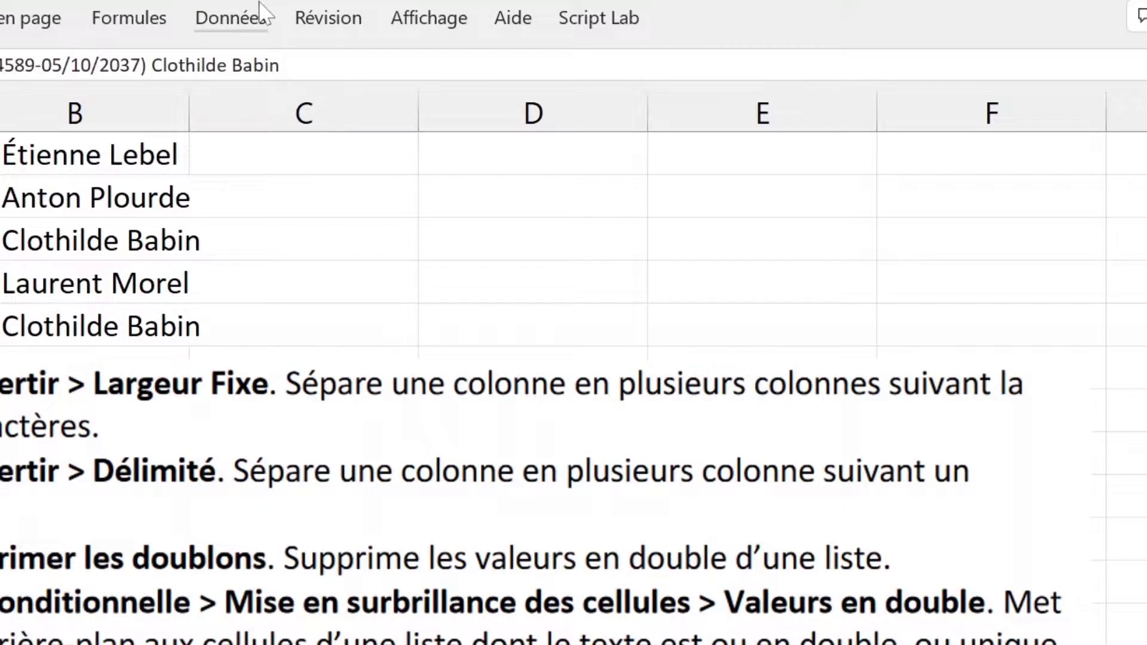
# Step: Start a fixed-width text-to-columns conversion on the column A entries
pyautogui.click(260, 9)
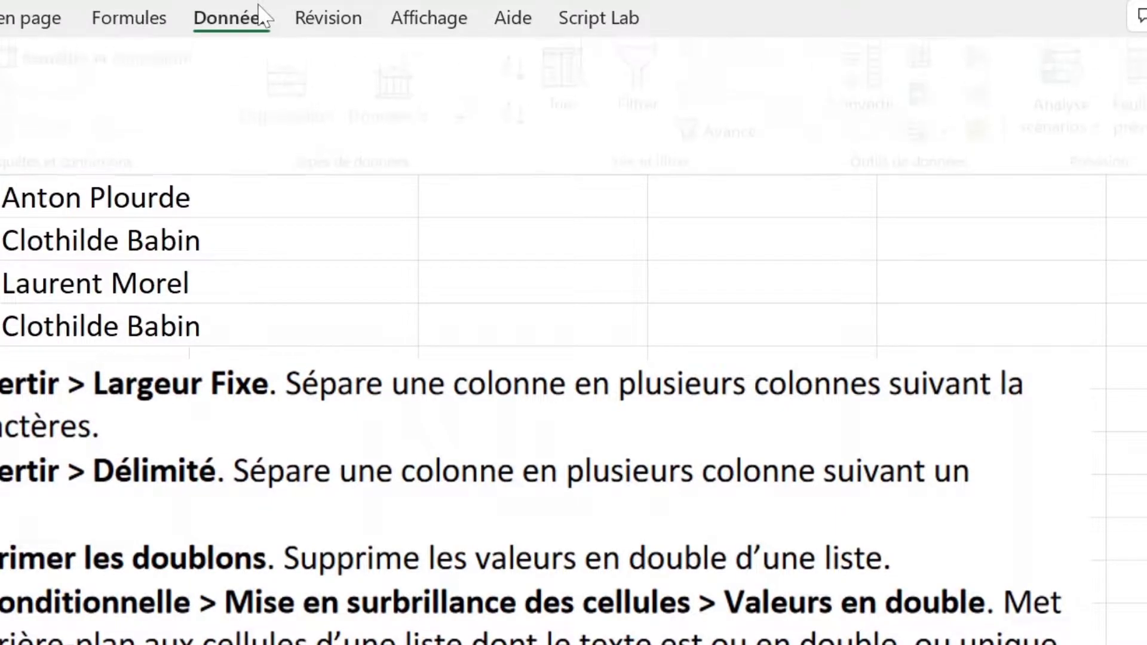
pyautogui.click(935, 84)
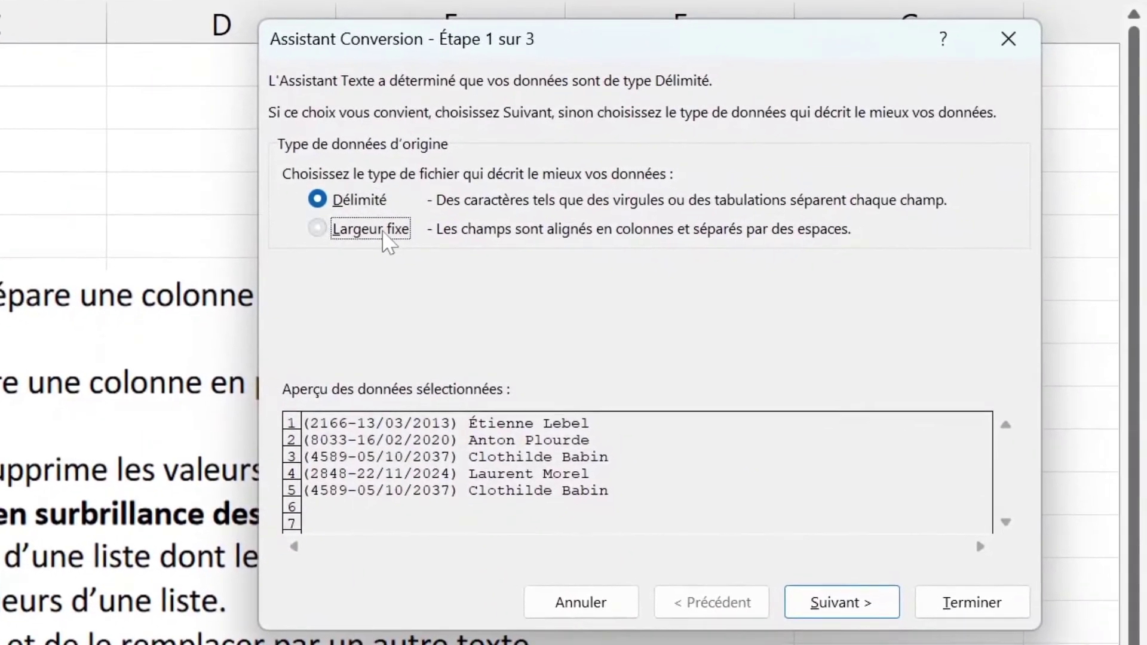
pyautogui.click(687, 319)
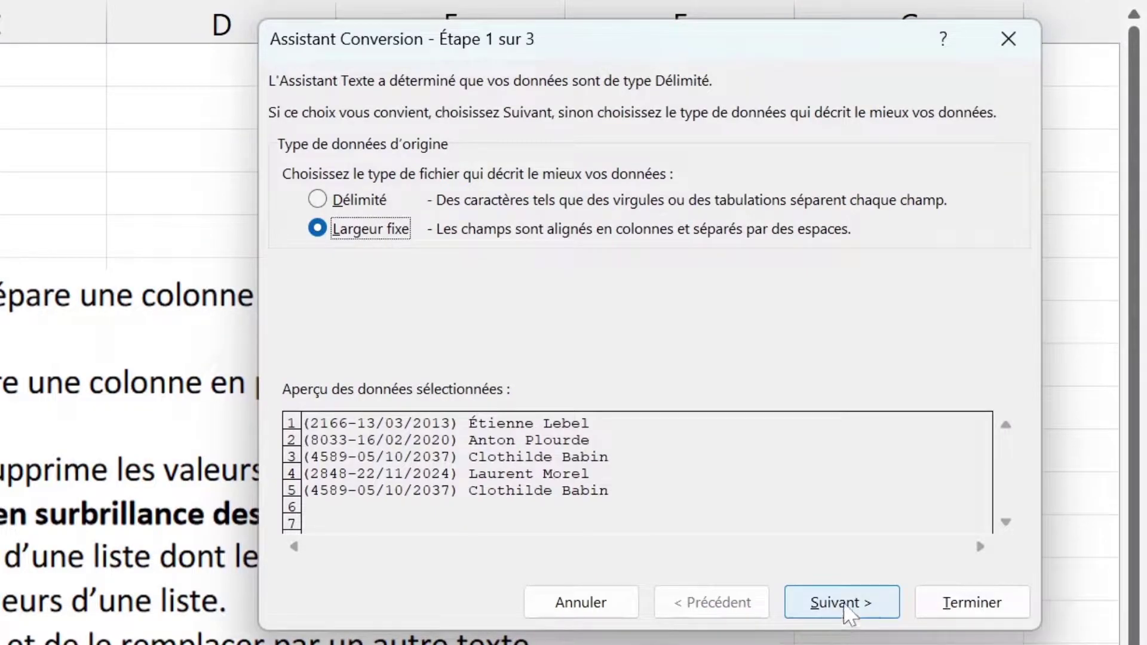
pyautogui.click(847, 607)
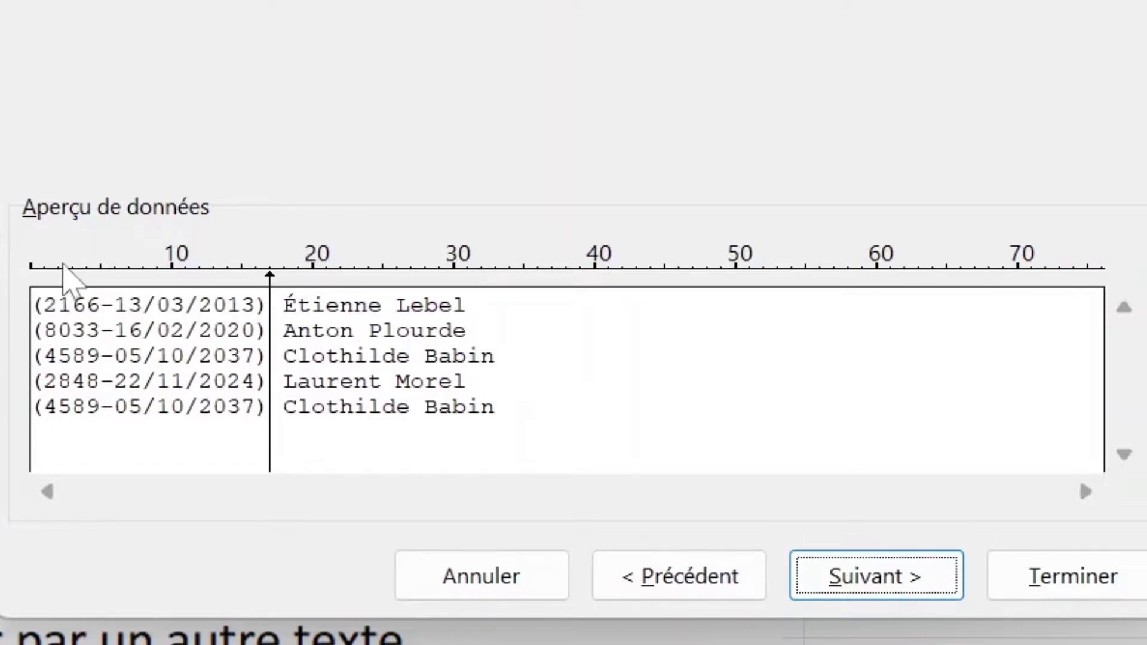
# Step: Place trial breaks after the parenthesis, the code and partway into the date, then remove them all
pyautogui.click(47, 269)
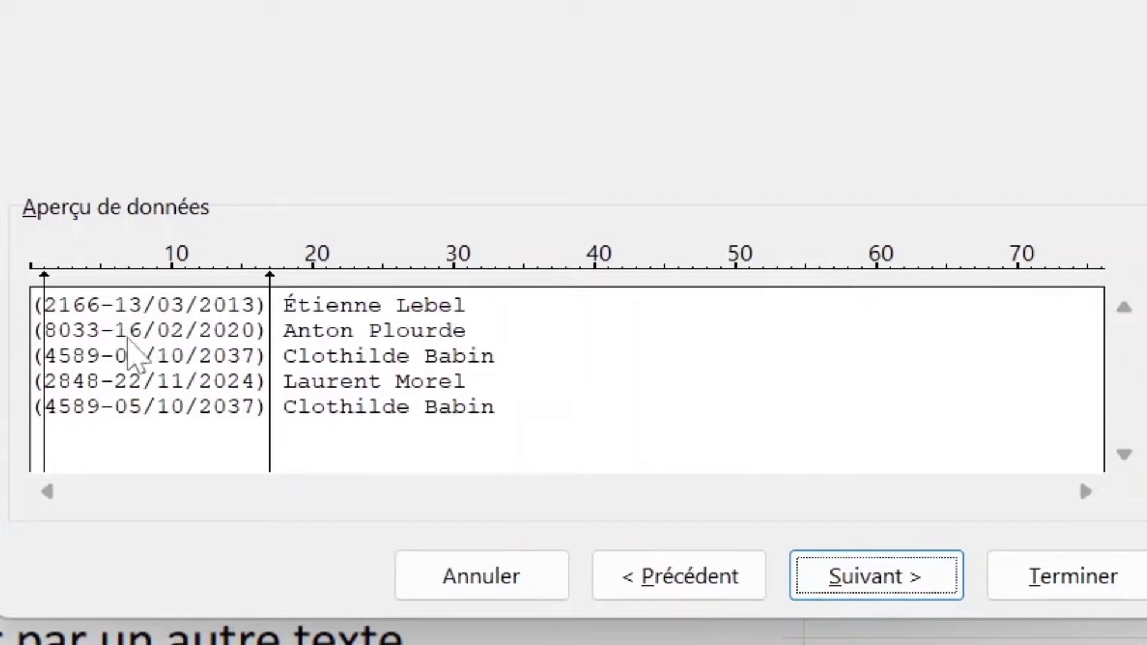
pyautogui.click(102, 266)
pyautogui.click(157, 266)
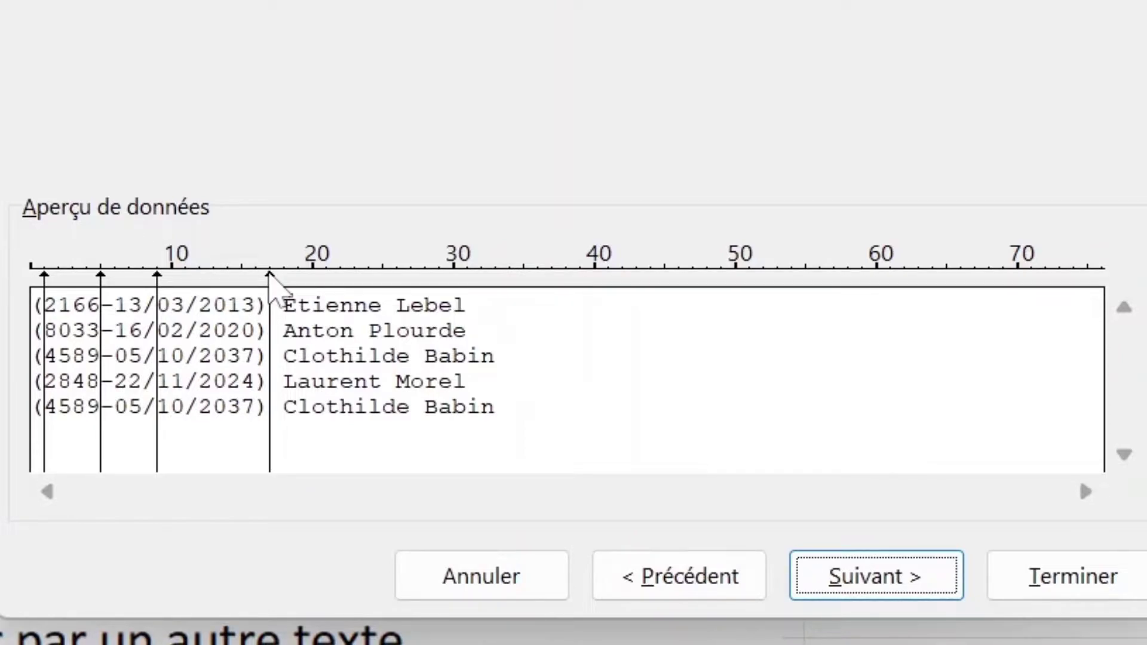
pyautogui.doubleClick(269, 274)
pyautogui.doubleClick(157, 274)
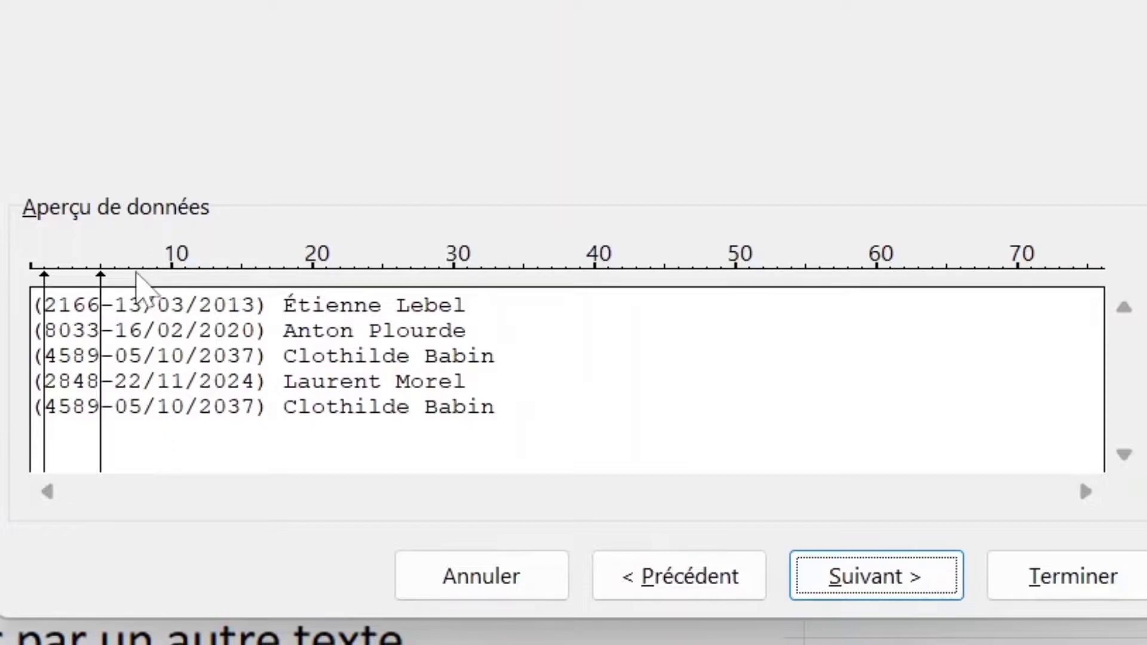
pyautogui.doubleClick(92, 269)
pyautogui.doubleClick(103, 275)
pyautogui.doubleClick(45, 274)
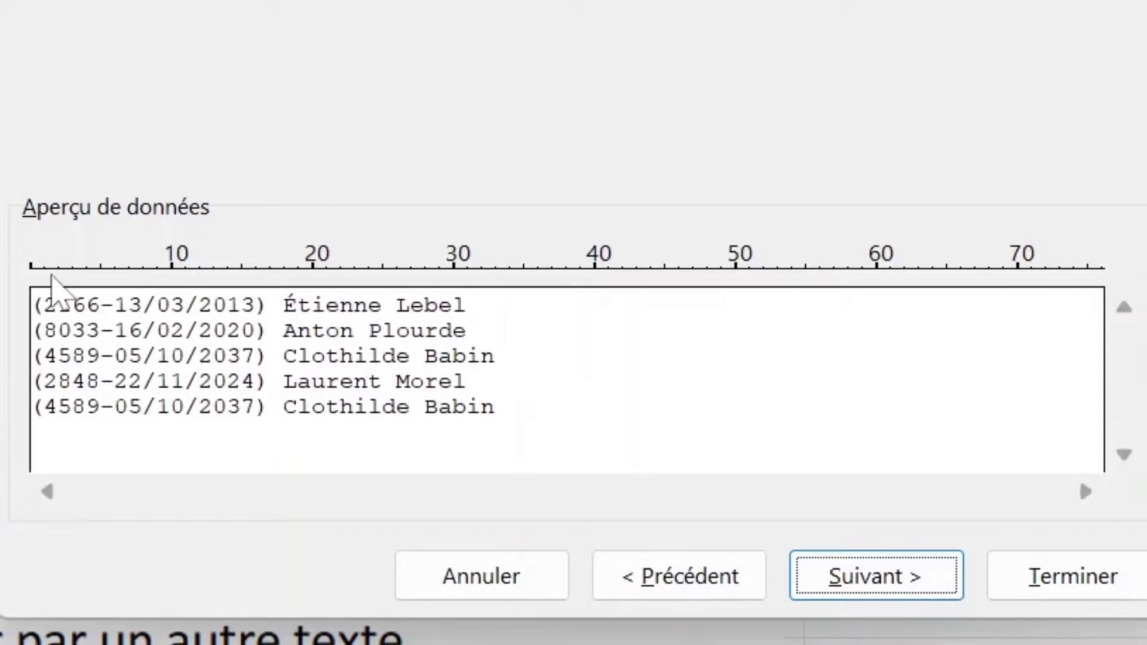
# Step: Break after the parenthesis, code and dash, and before the closing parenthesis and names, then finish
pyautogui.click(44, 272)
pyautogui.click(99, 272)
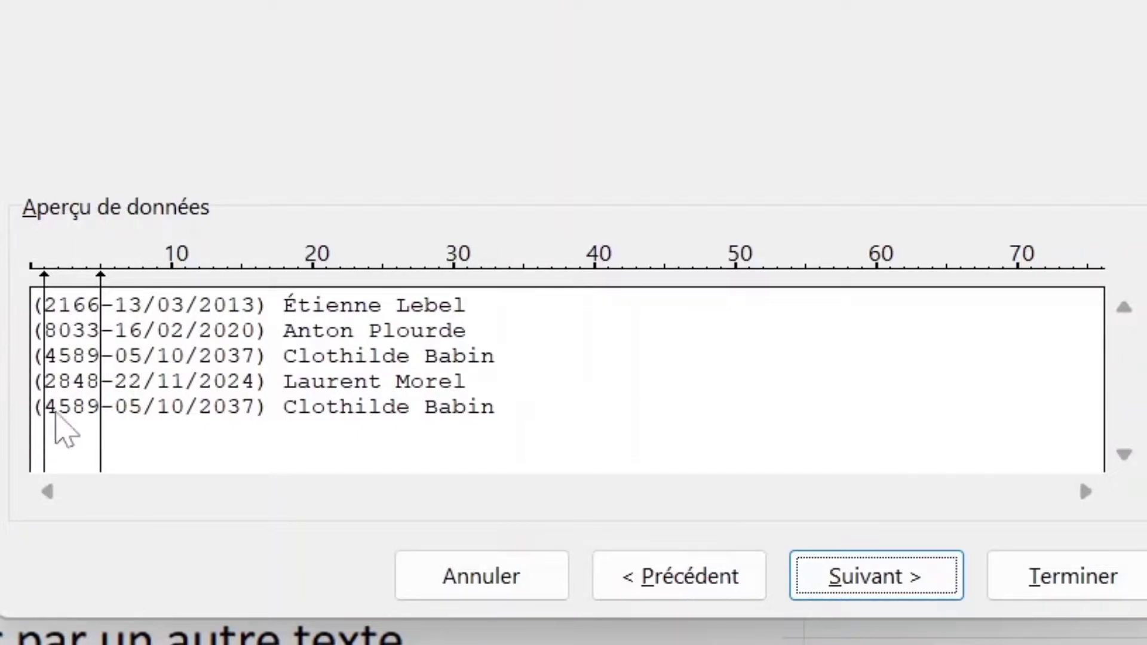
pyautogui.click(115, 271)
pyautogui.click(256, 251)
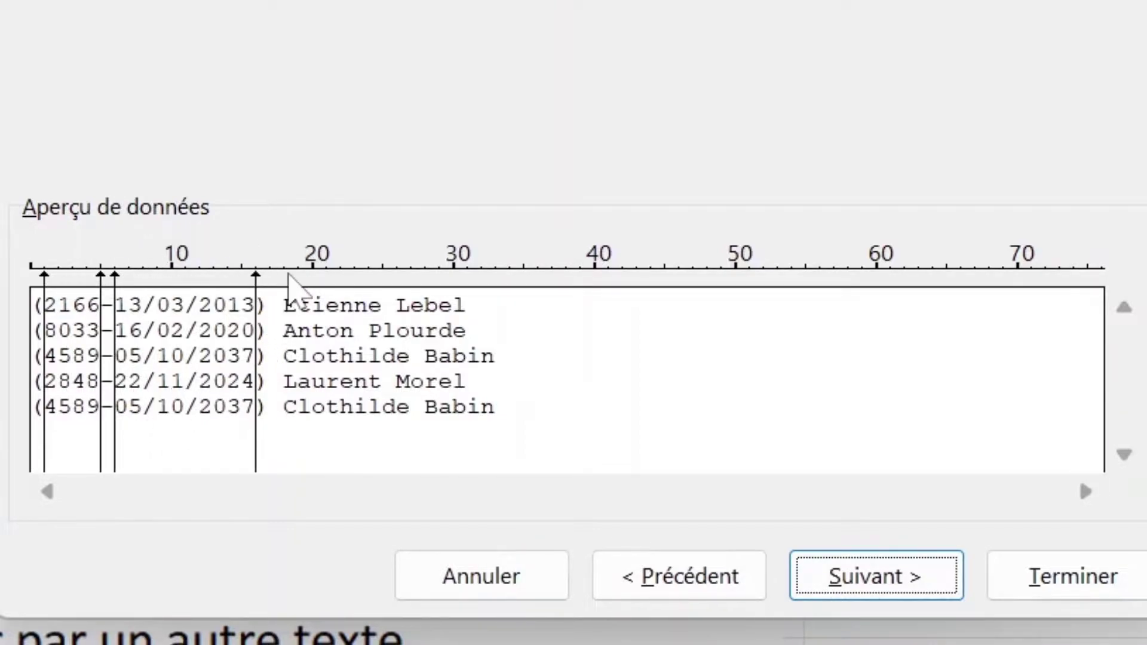
pyautogui.click(288, 274)
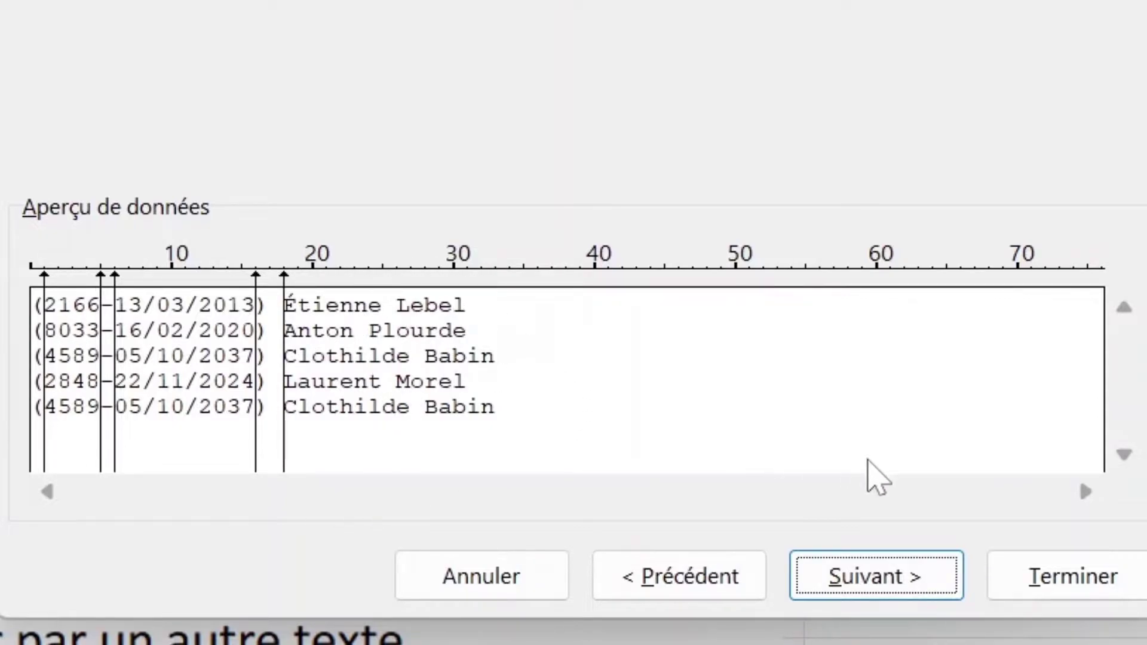
pyautogui.click(1031, 577)
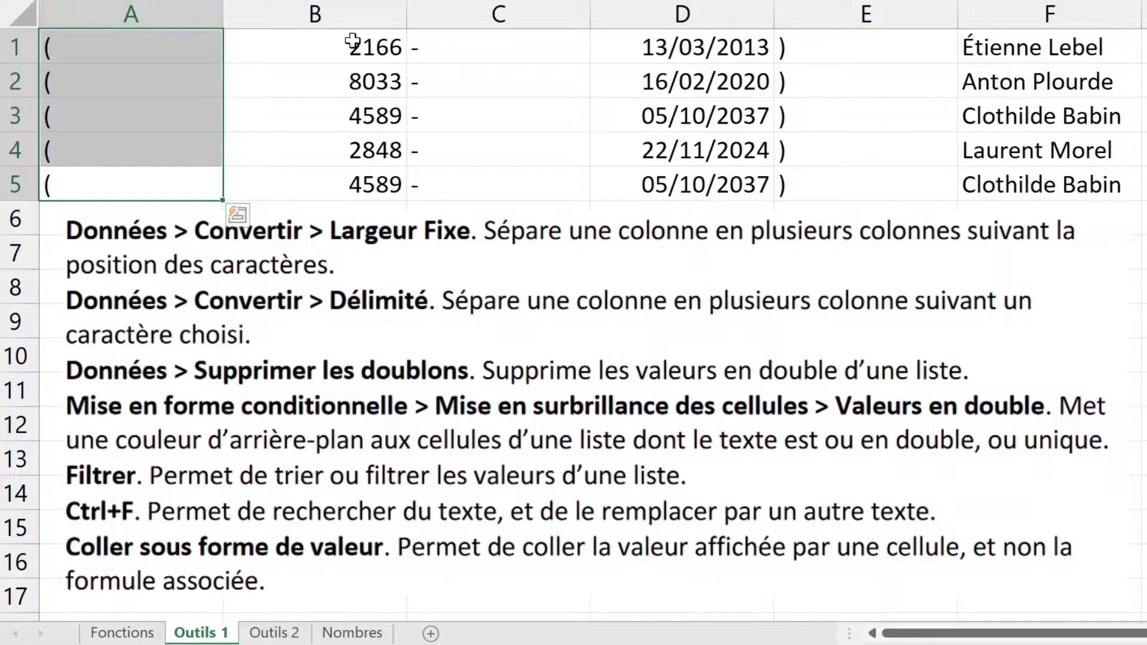
# Step: Delete the opening-parenthesis, dash and closing-parenthesis columns, keeping code, date and name
pyautogui.click(359, 16)
pyautogui.click(687, 16)
pyautogui.click(1015, 16)
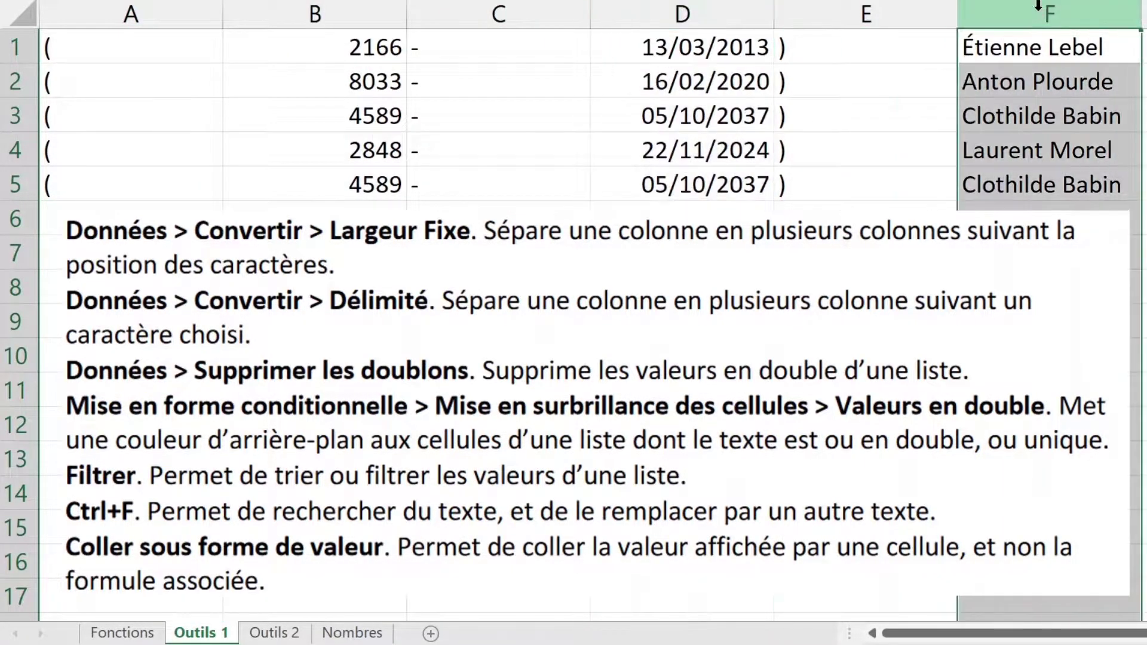
pyautogui.click(866, 14)
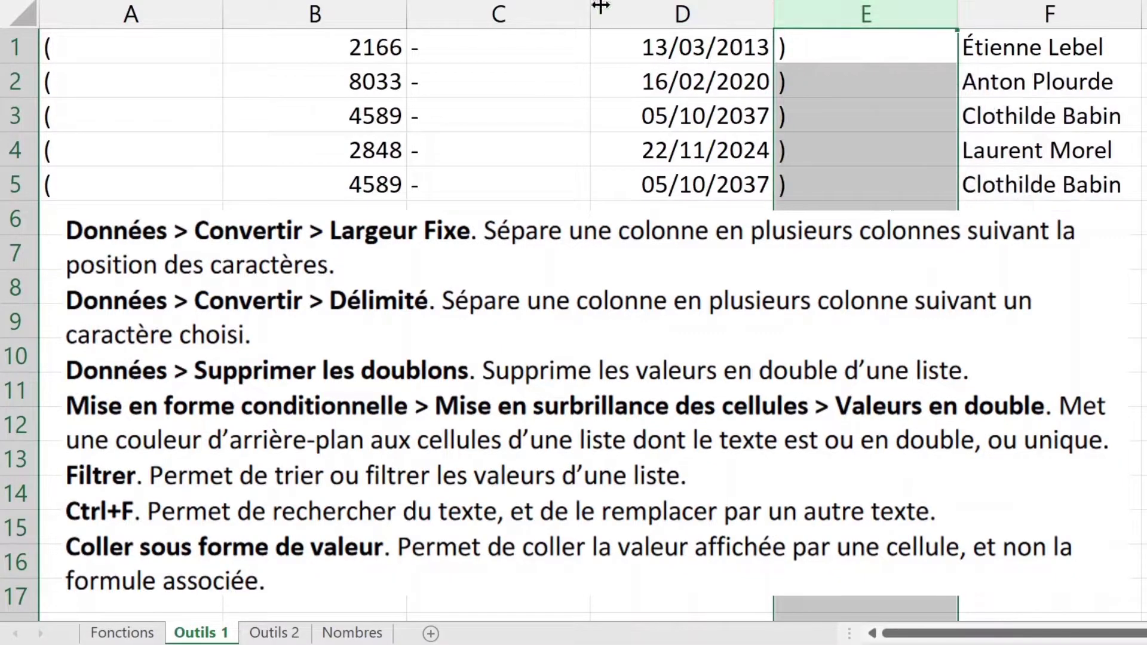
pyautogui.keyDown('ctrl'); pyautogui.click(499, 15); pyautogui.keyUp('ctrl')
pyautogui.keyDown('ctrl'); pyautogui.click(182, 9); pyautogui.keyUp('ctrl')
pyautogui.rightClick(183, 8)
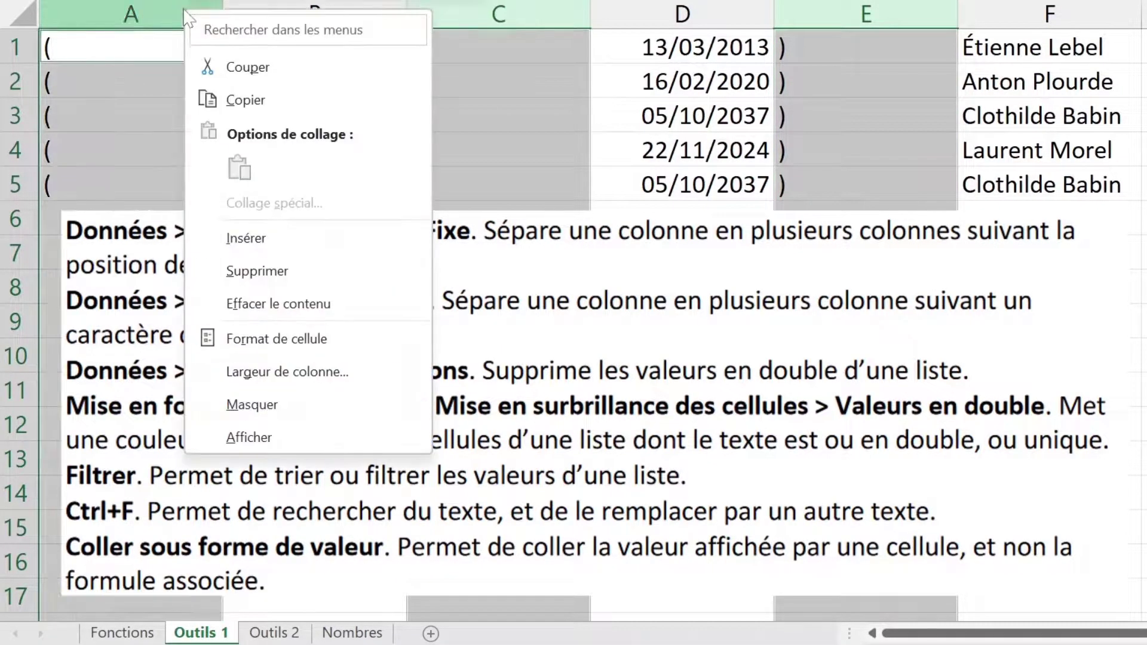
pyautogui.click(303, 269)
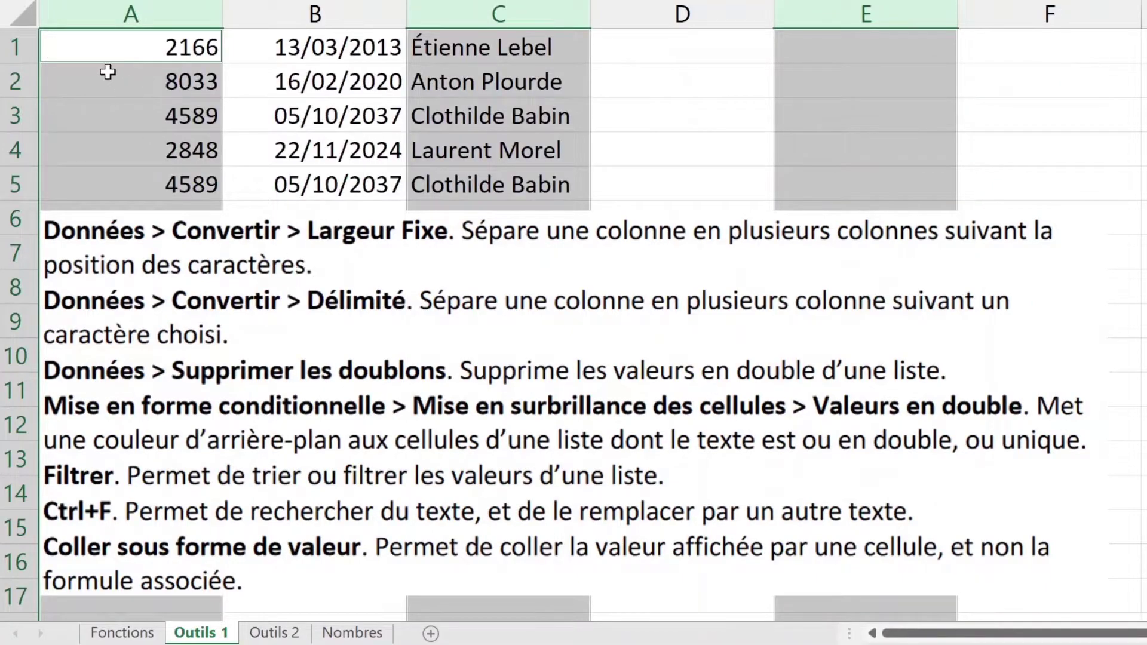
# Step: Insert a blank top row and enter the headers id, date and nom in A1:C1
pyautogui.rightClick(10, 51)
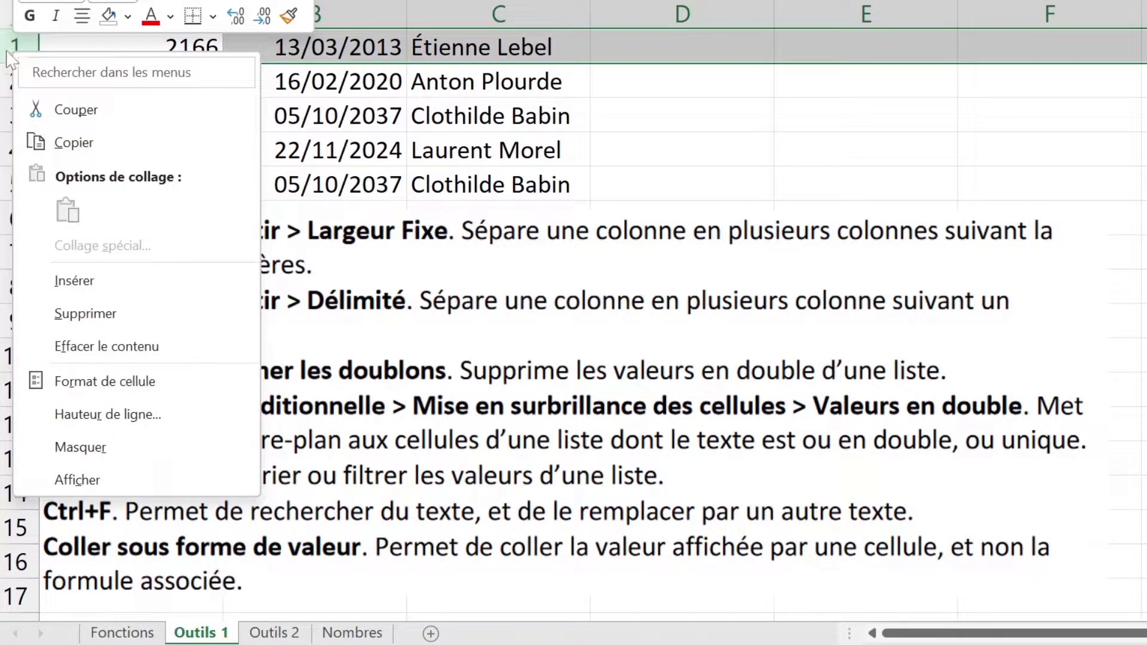
pyautogui.click(89, 276)
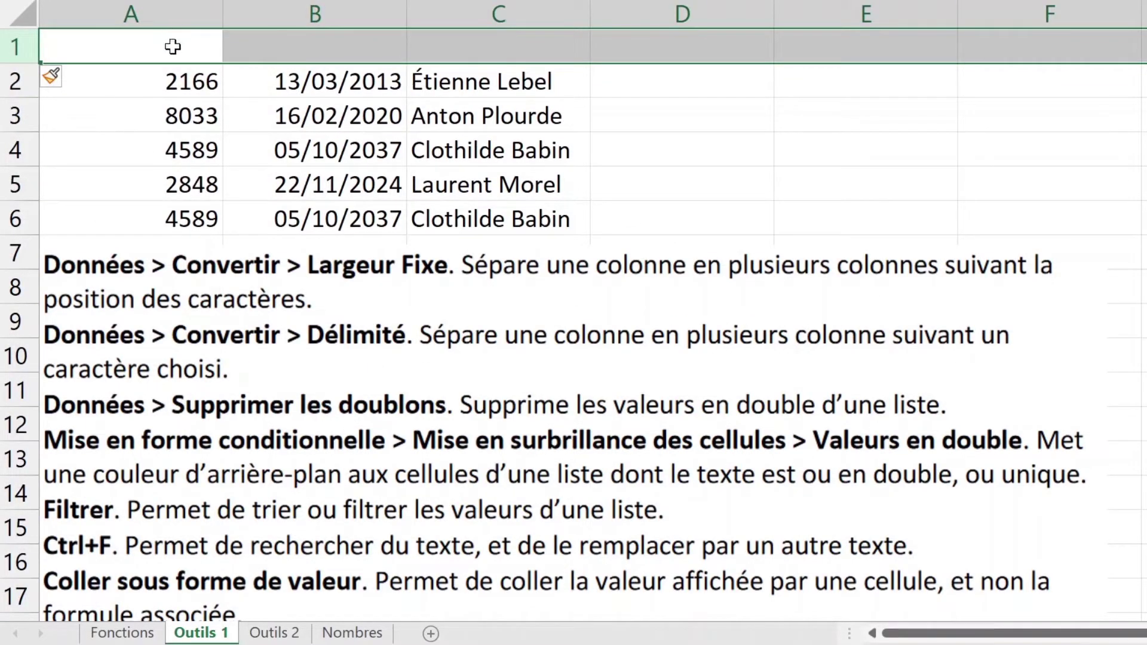
pyautogui.click(172, 47)
pyautogui.write('id')
pyautogui.press('Tab')
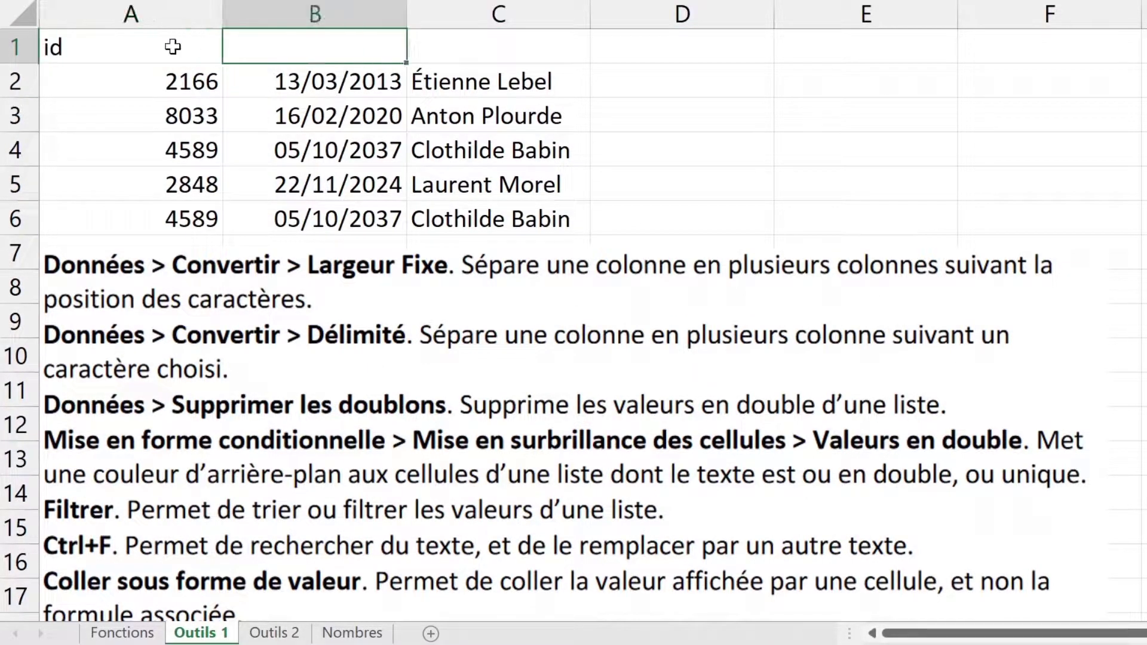
pyautogui.write('date')
pyautogui.press('Tab')
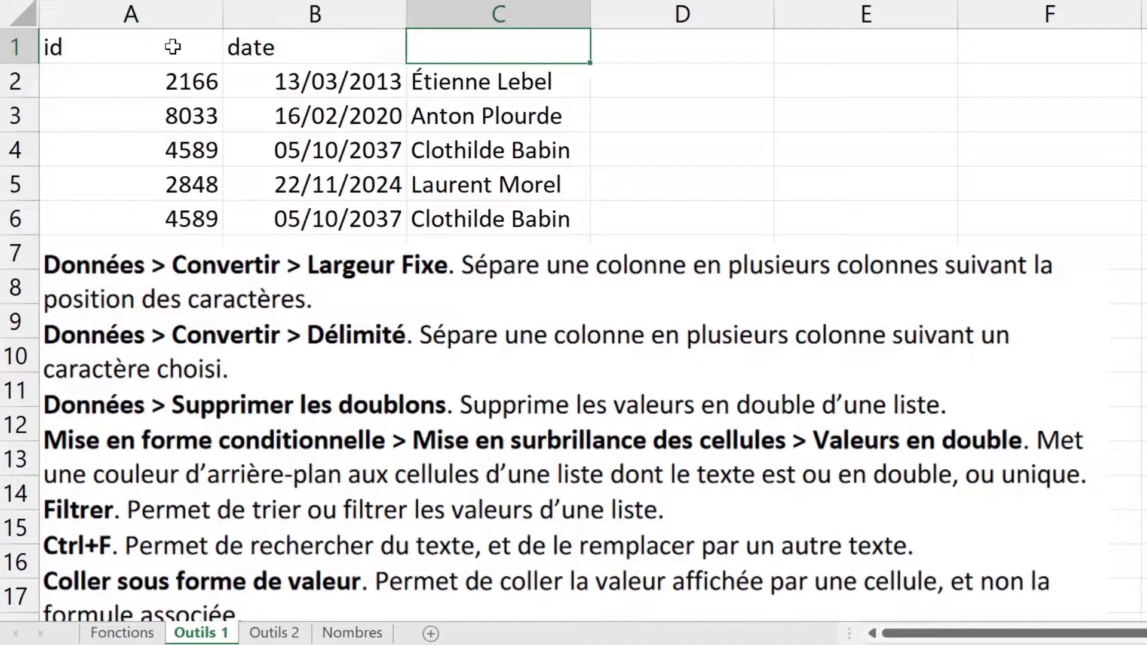
pyautogui.write('nom')
pyautogui.press('Tab')
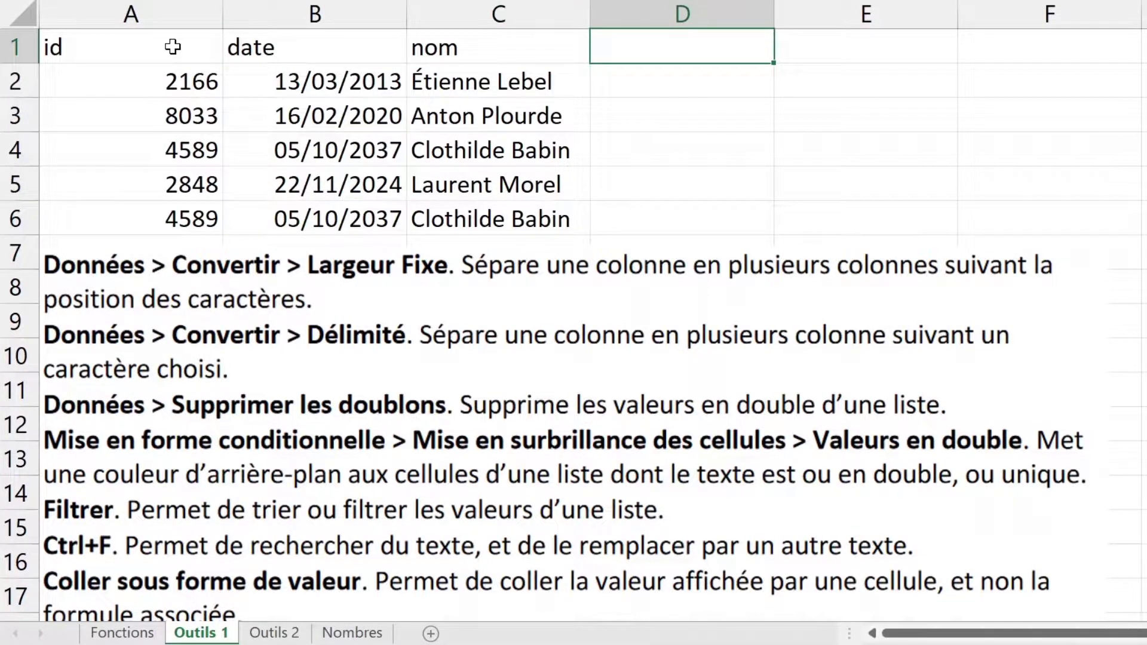
pyautogui.click(482, 49)
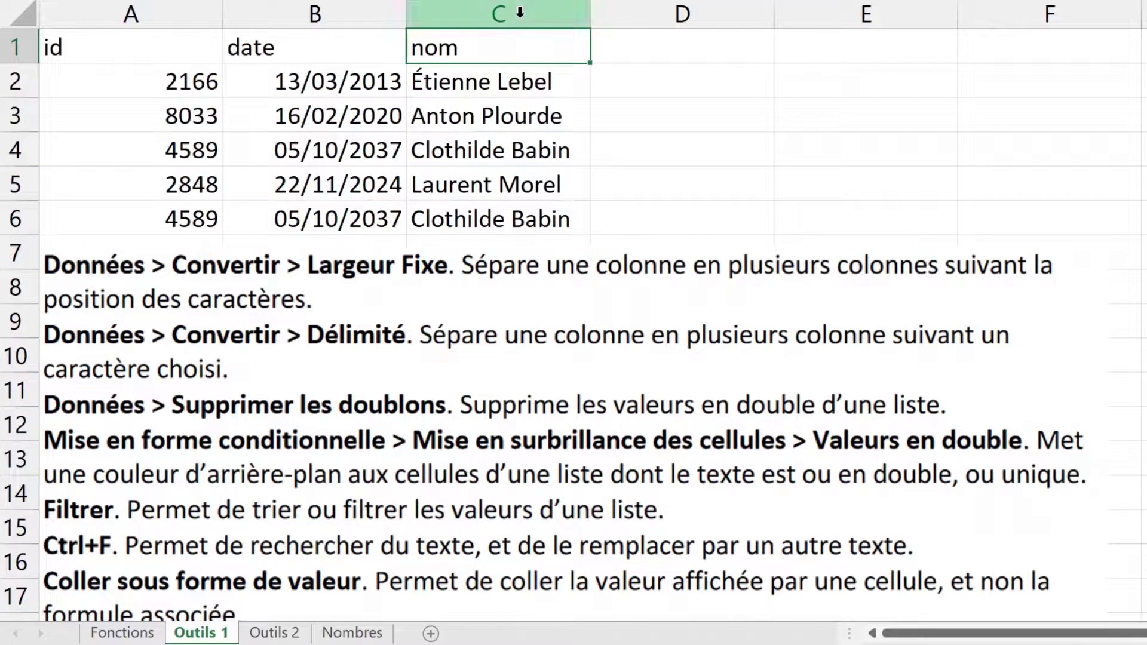
pyautogui.moveTo(486, 215); pyautogui.dragTo(486, 60)
pyautogui.hotkey('shift', 'Down')
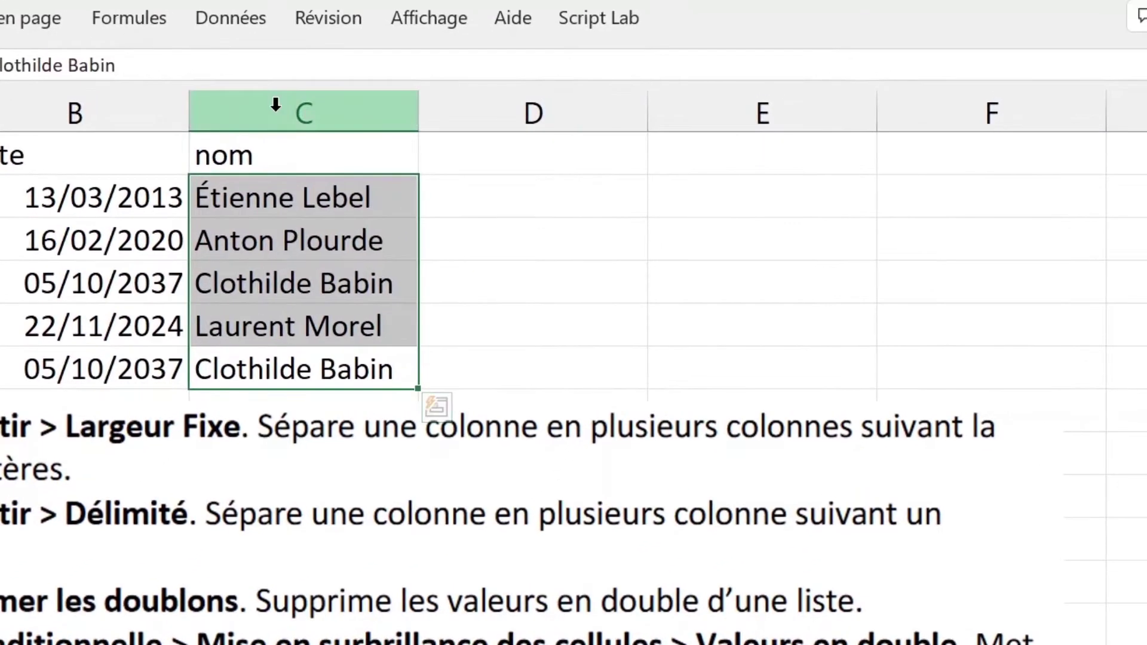
pyautogui.click(242, 23)
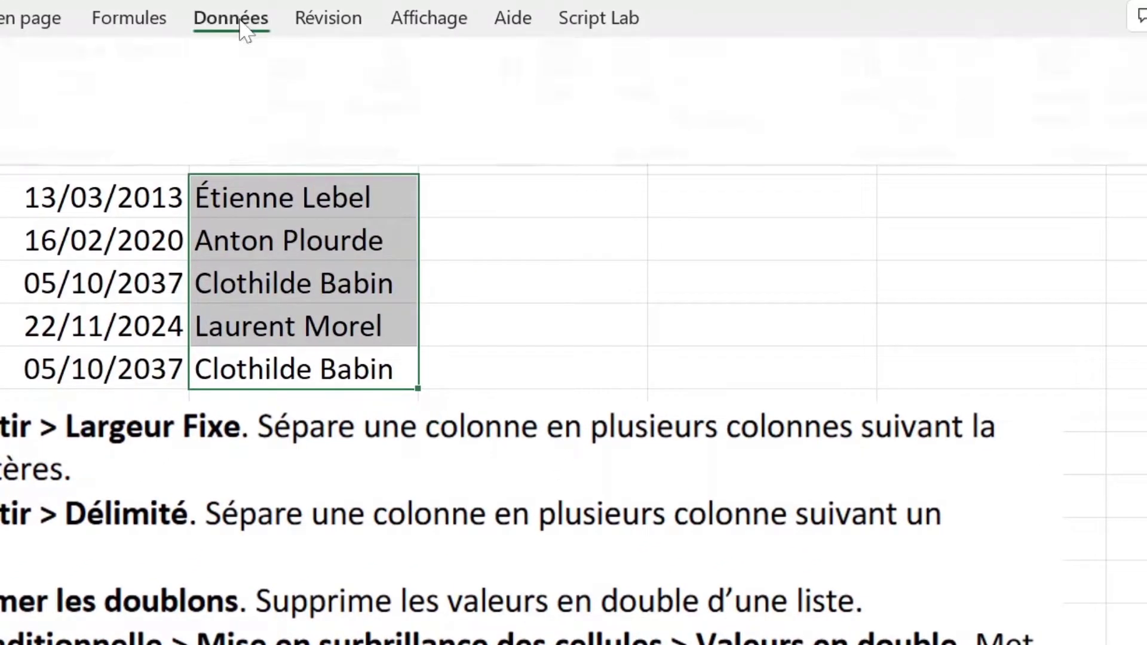
pyautogui.click(905, 106)
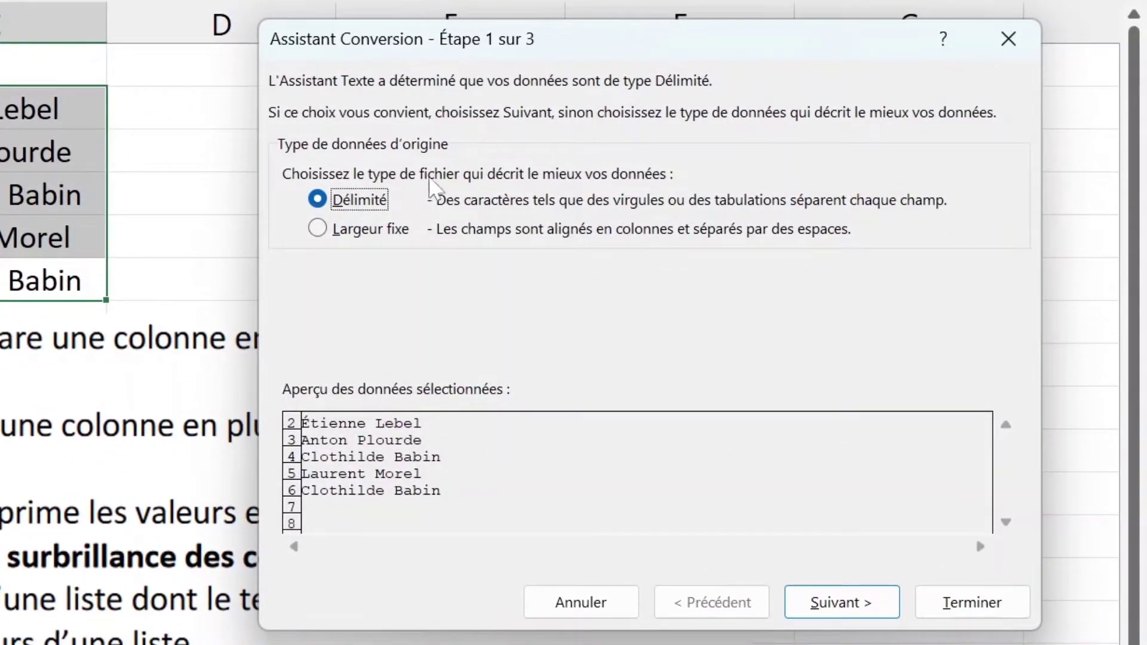
pyautogui.click(376, 230)
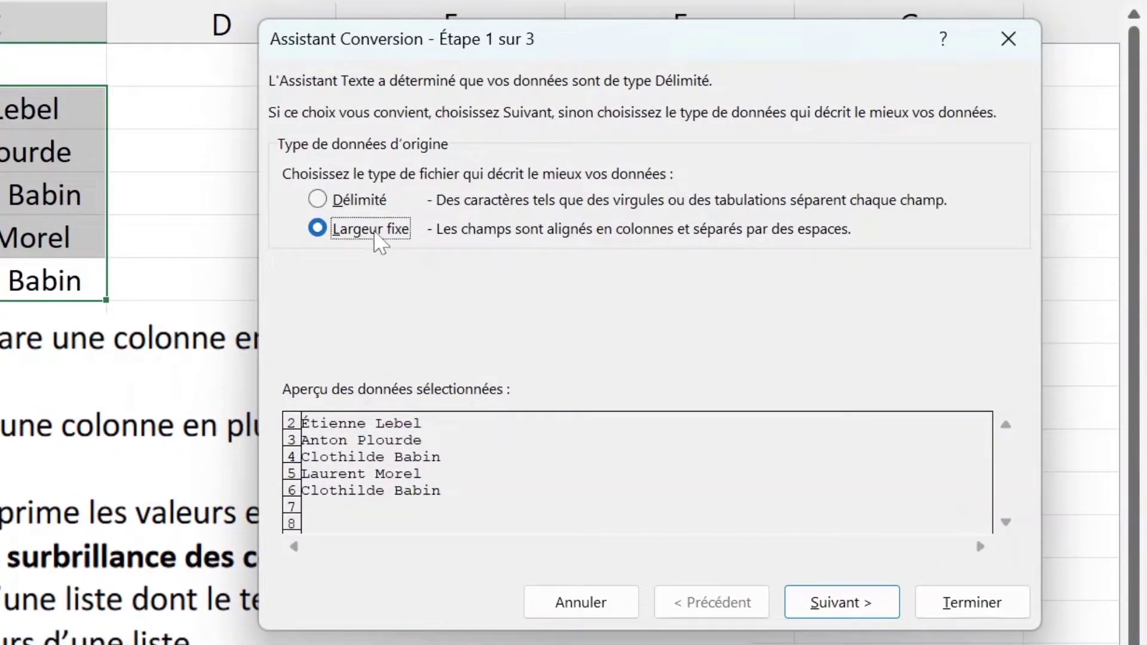
pyautogui.click(849, 601)
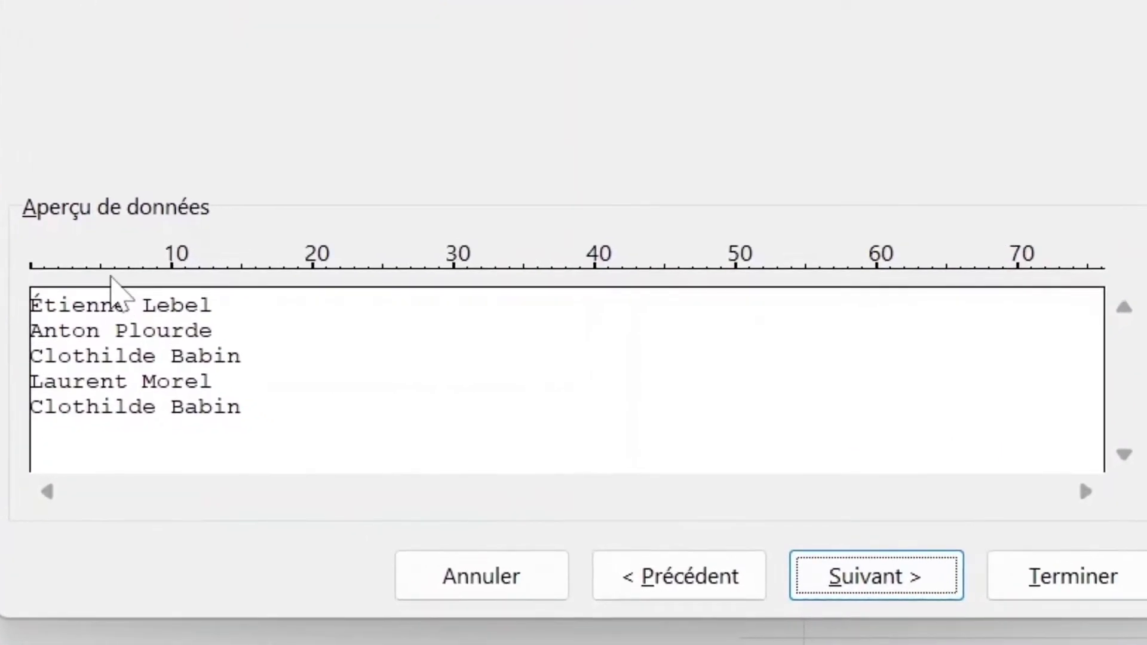
pyautogui.click(129, 272)
pyautogui.moveTo(129, 272)
pyautogui.mouseDown()
pyautogui.moveTo(159, 275)
pyautogui.moveTo(134, 264)
pyautogui.mouseUp()
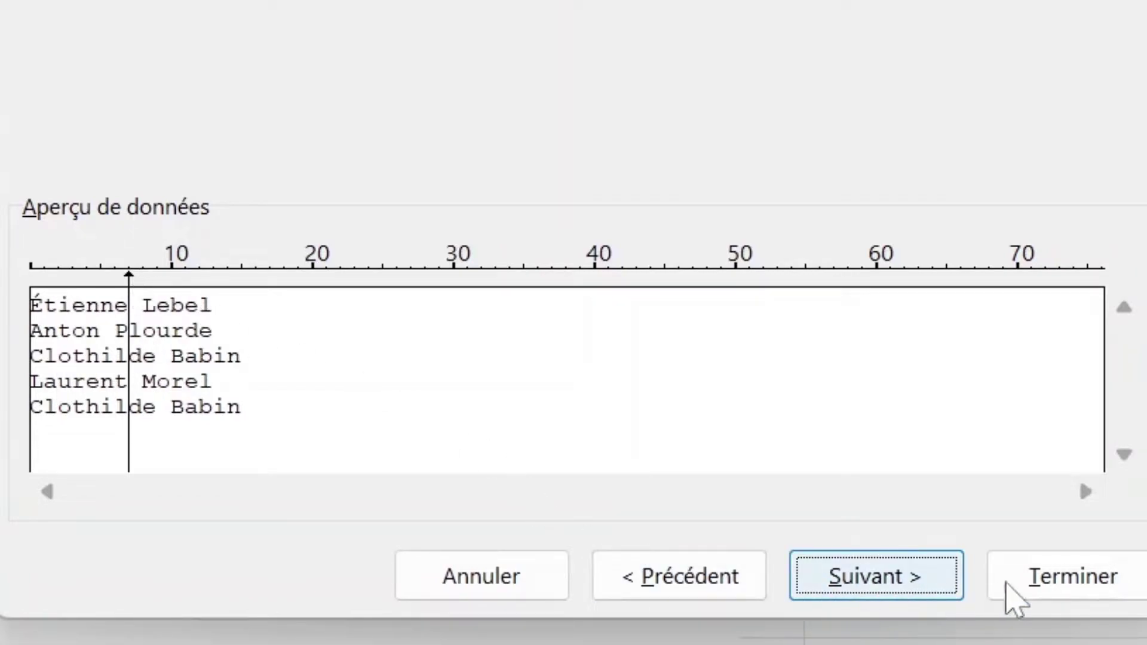
pyautogui.click(1045, 604)
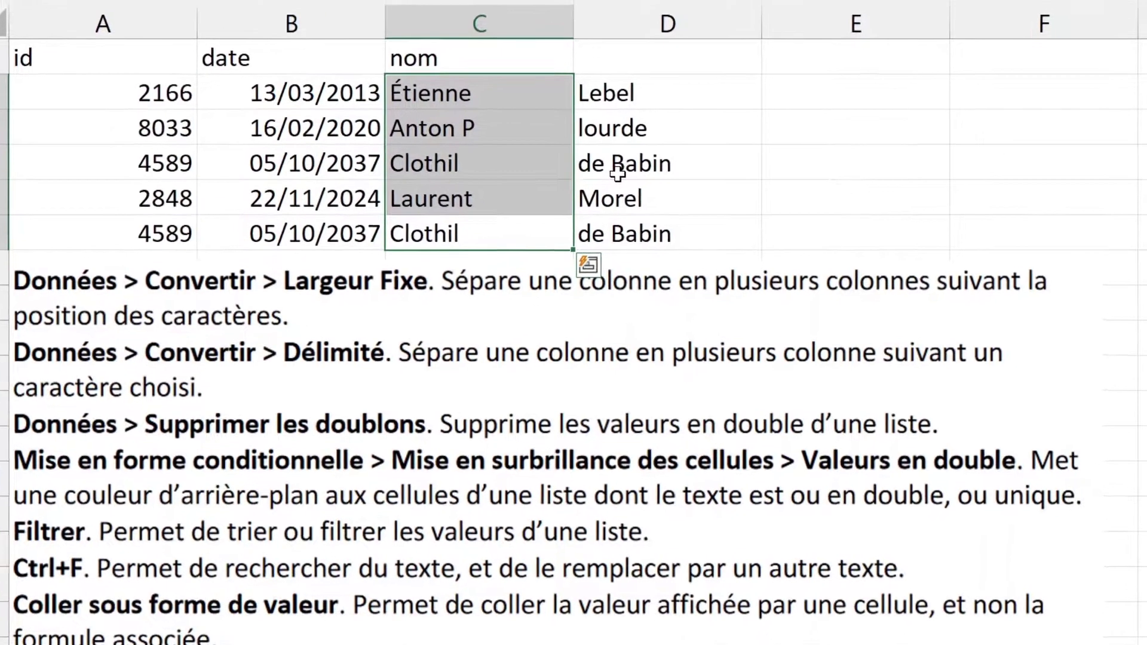
pyautogui.hotkey('ctrl', 'z')
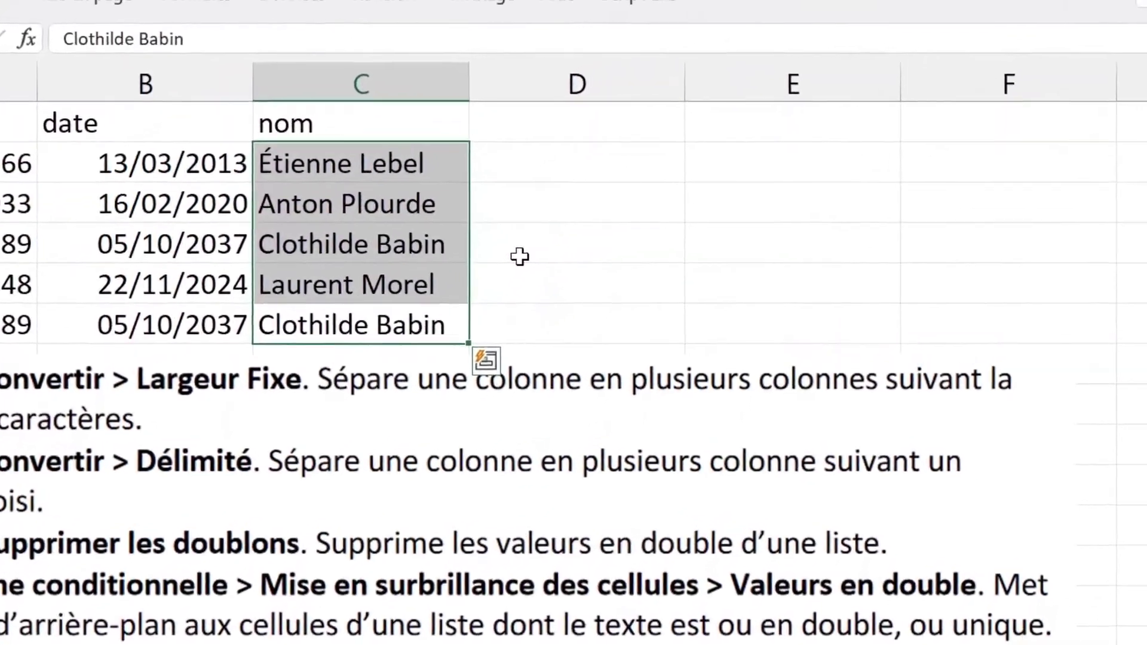
pyautogui.click(263, 25)
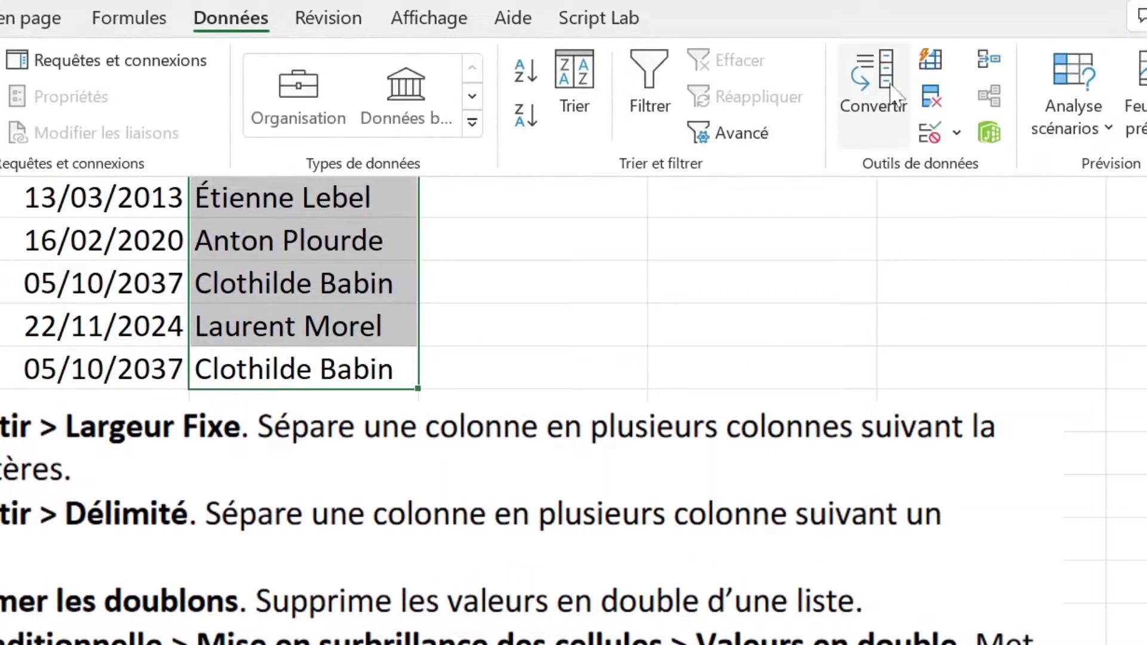
pyautogui.click(872, 101)
pyautogui.click(663, 305)
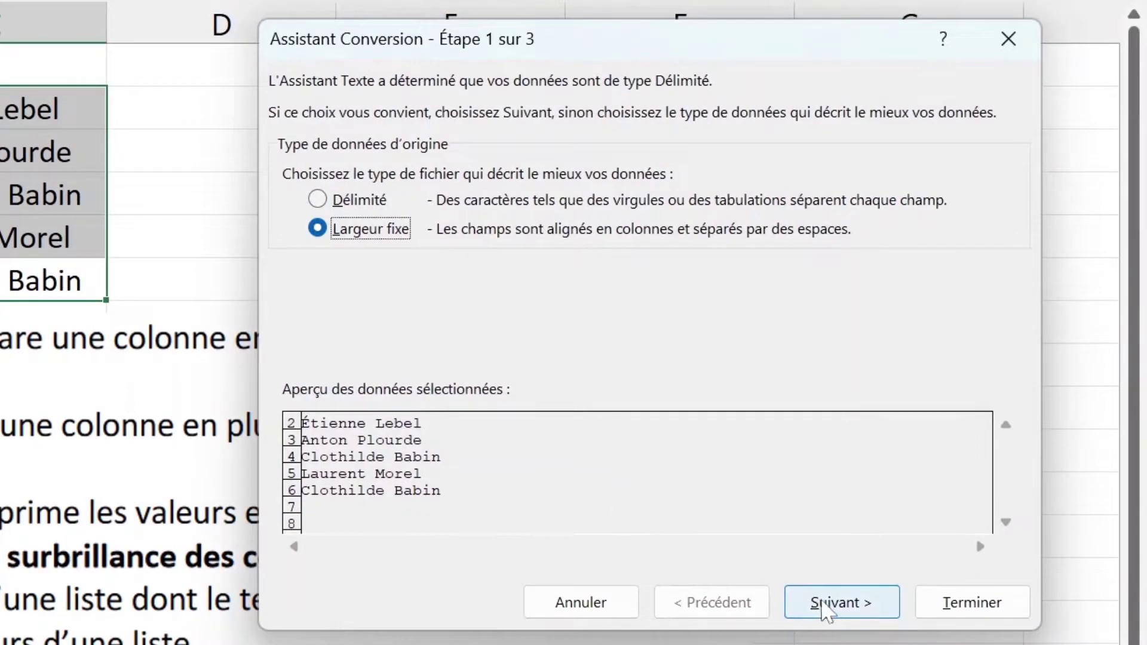
pyautogui.click(1123, 644)
pyautogui.click(227, 330)
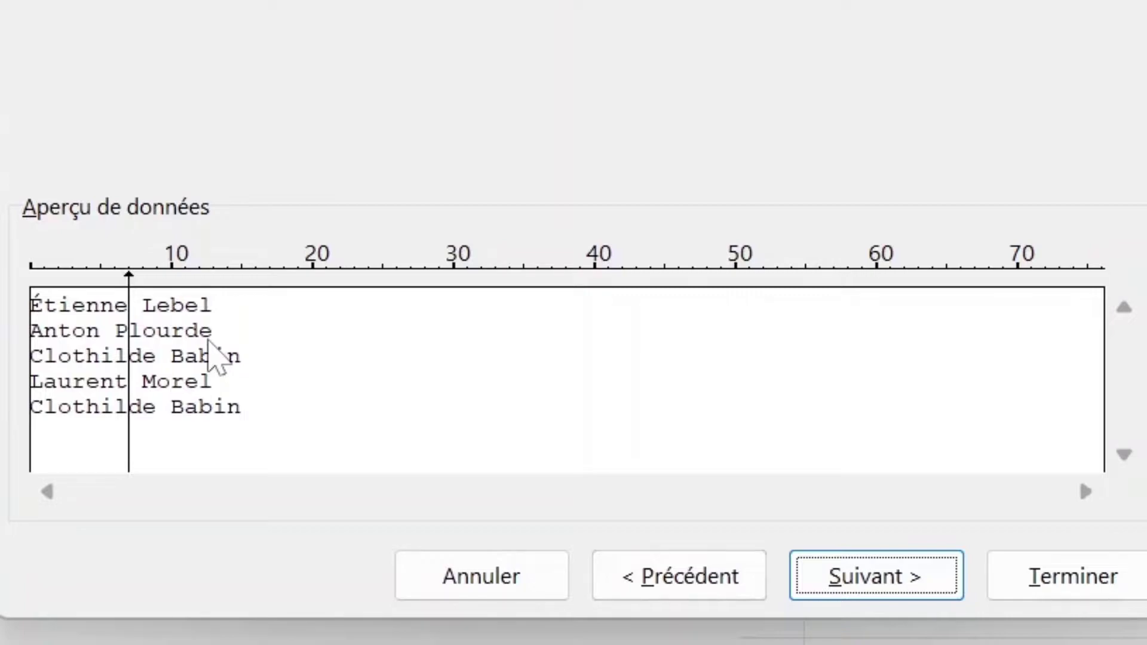
pyautogui.click(543, 574)
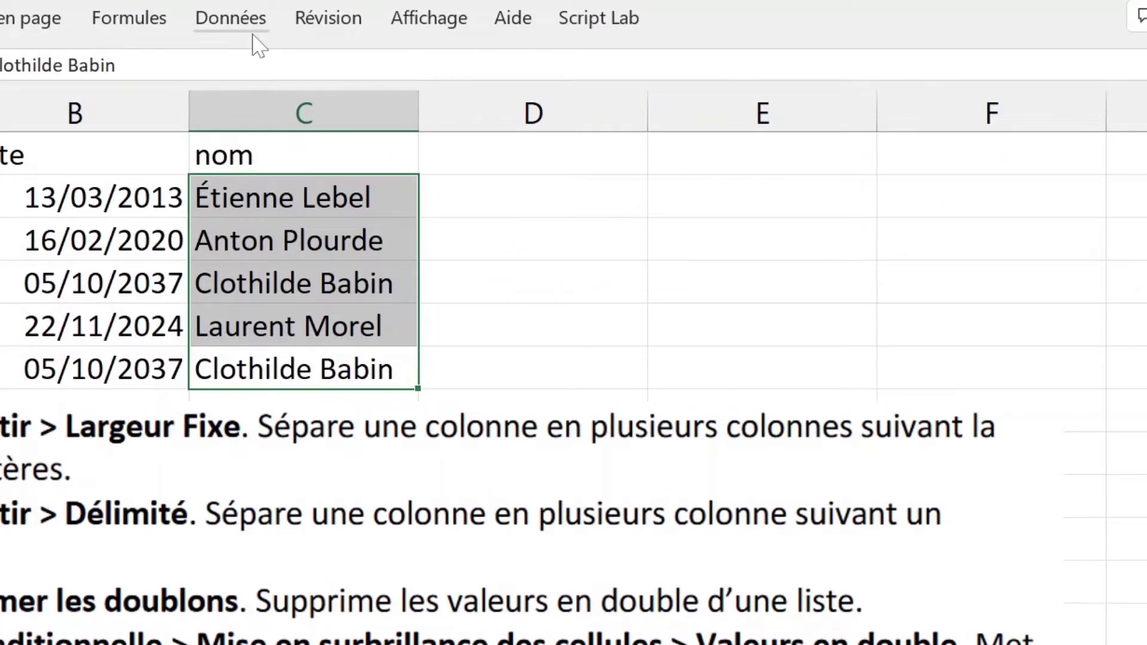
# Step: Start a delimited text-to-columns split of the names, trying space and then a custom 'o' separator
pyautogui.click(251, 30)
pyautogui.click(851, 89)
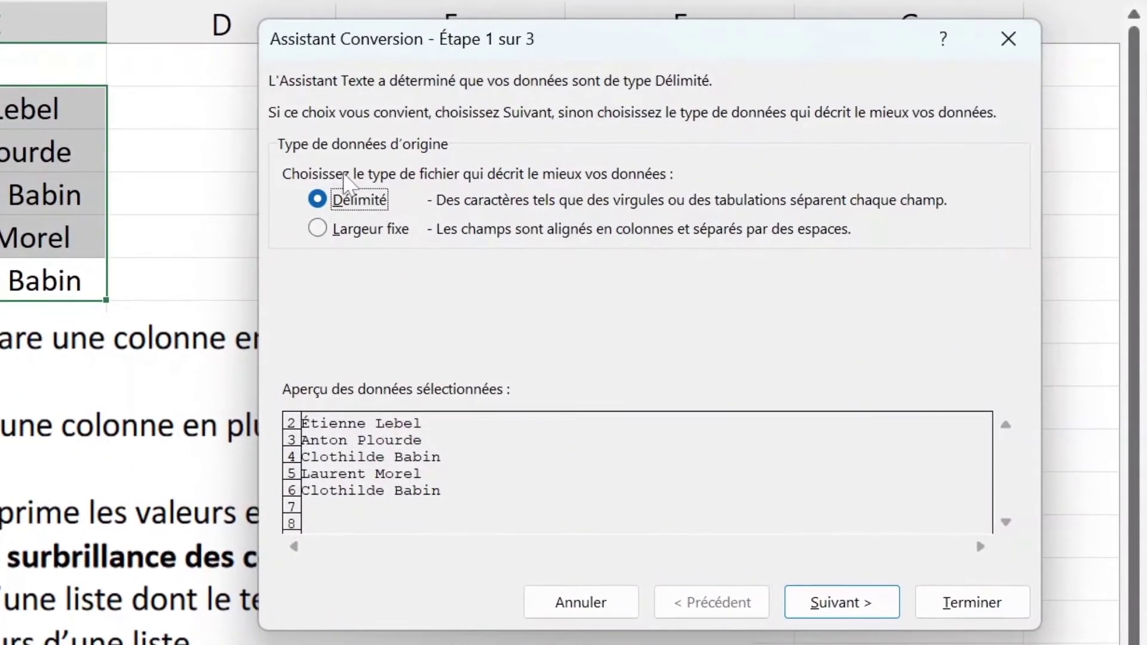
pyautogui.click(809, 600)
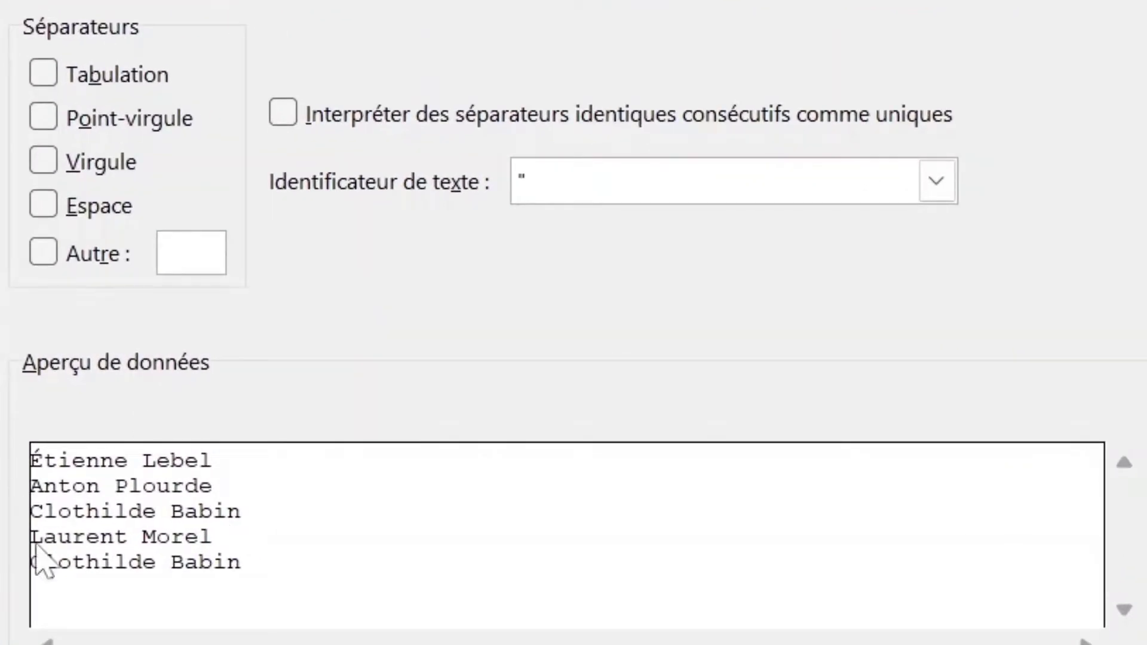
pyautogui.click(91, 210)
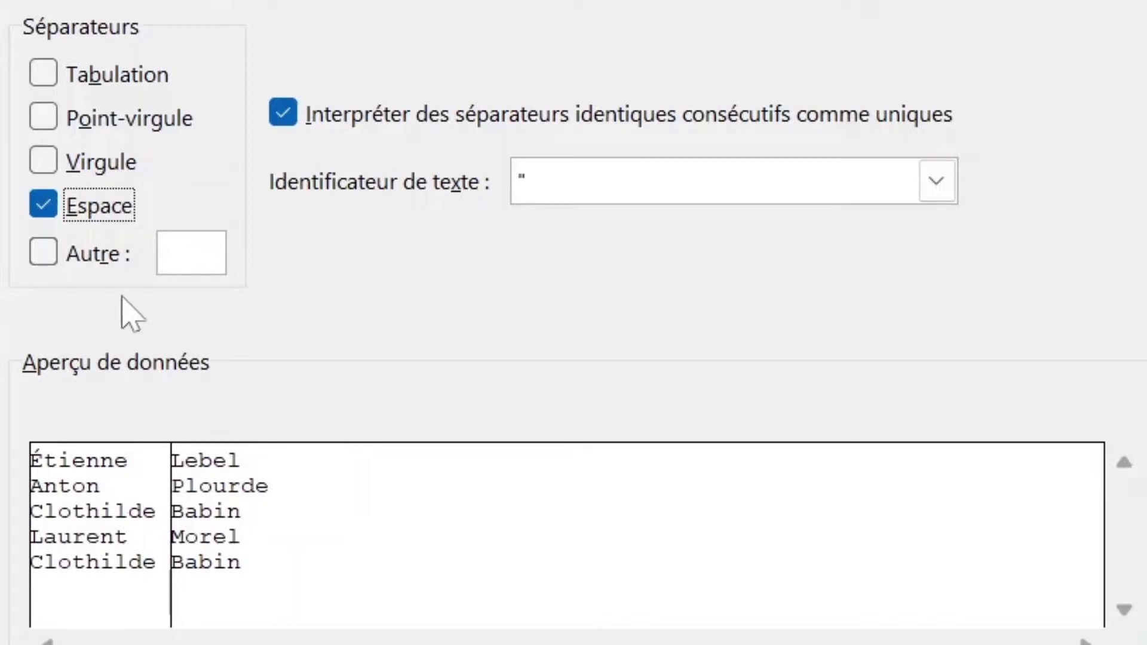
pyautogui.click(108, 209)
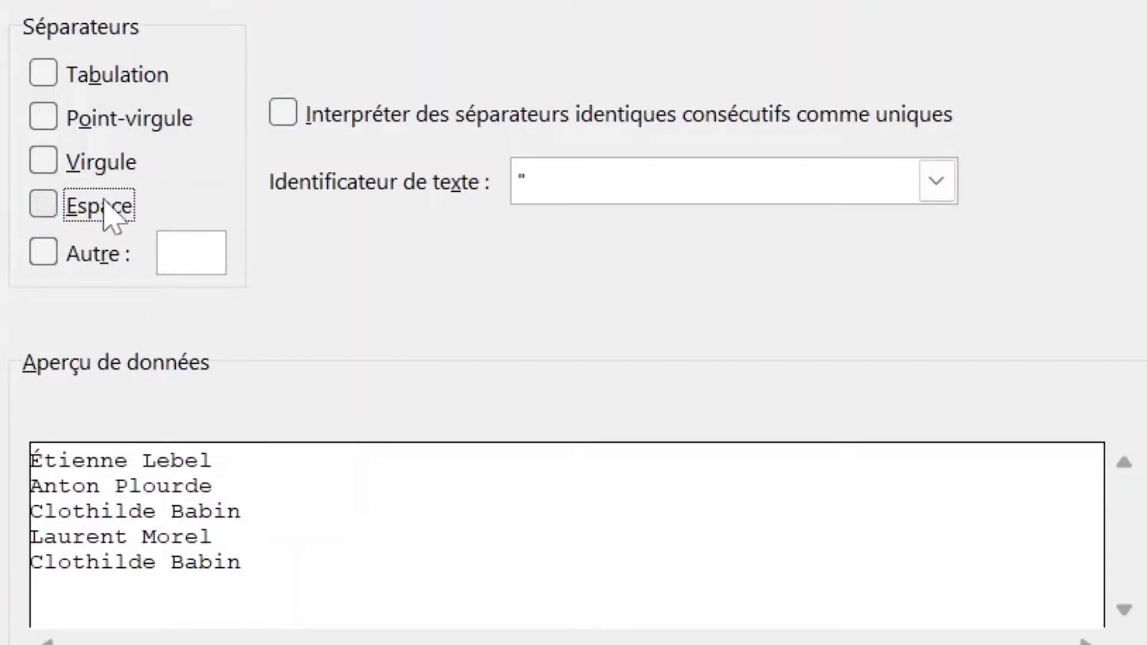
pyautogui.click(192, 252)
pyautogui.write('o')
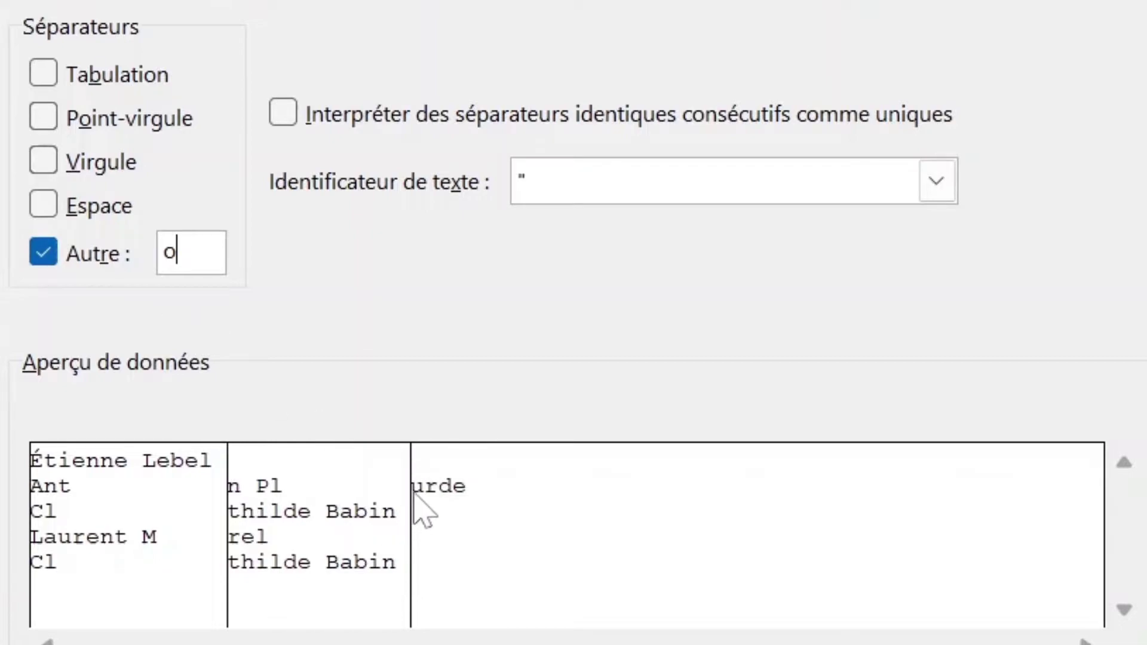
# Step: Go back to the space separator, finish the split, and select the first and last name columns
pyautogui.click(53, 258)
pyautogui.click(54, 209)
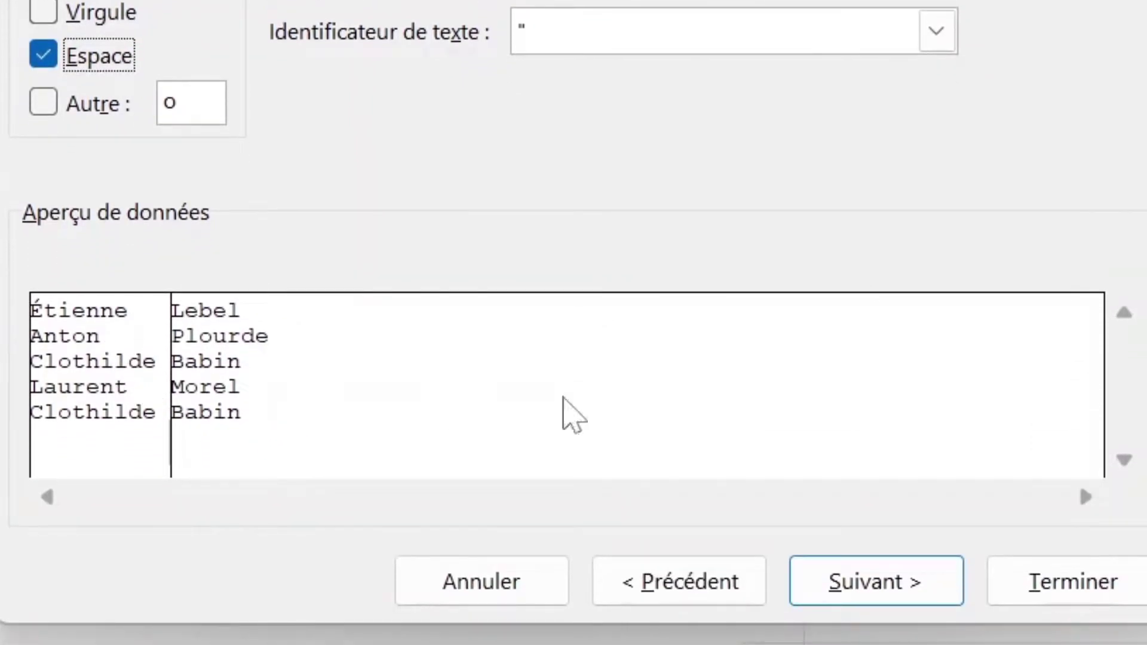
pyautogui.click(1062, 575)
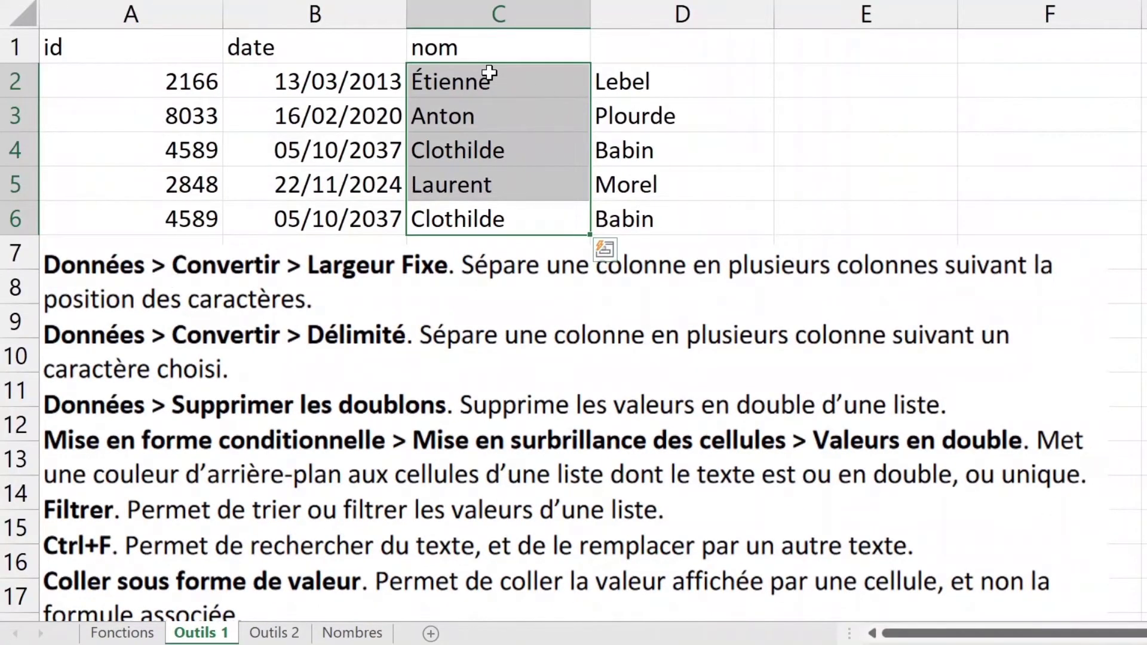
pyautogui.moveTo(216, 8); pyautogui.dragTo(217, 194)
pyautogui.moveTo(685, 79); pyautogui.dragTo(693, 214)
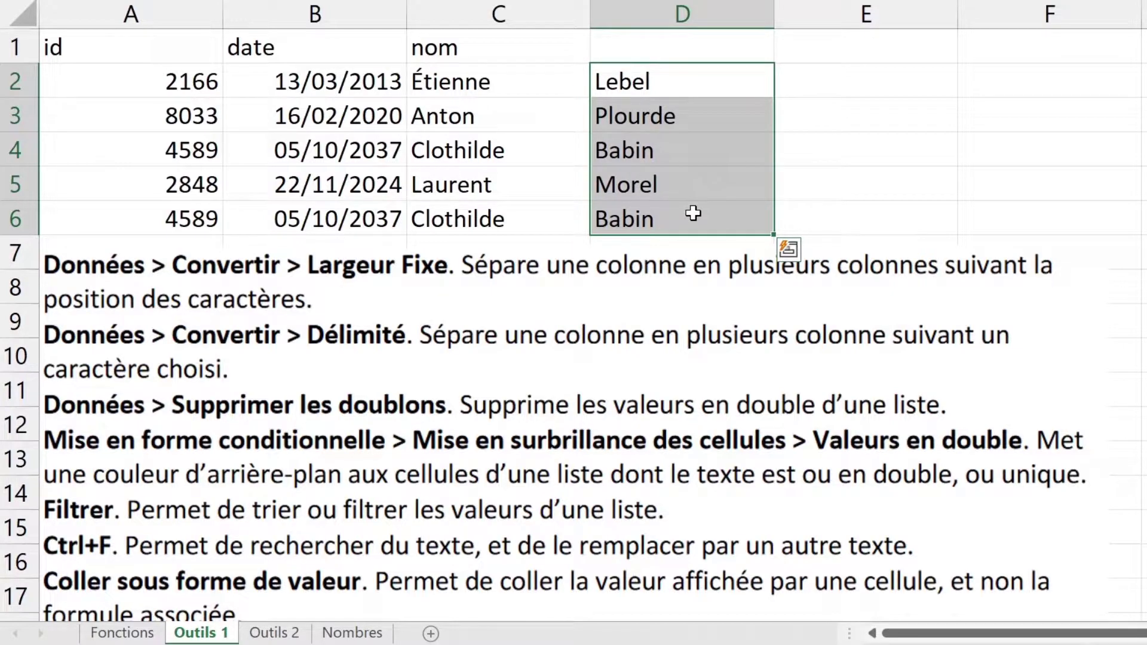
# Step: Rename the C1 header to prénom and add a nom header in D1
pyautogui.click(498, 52)
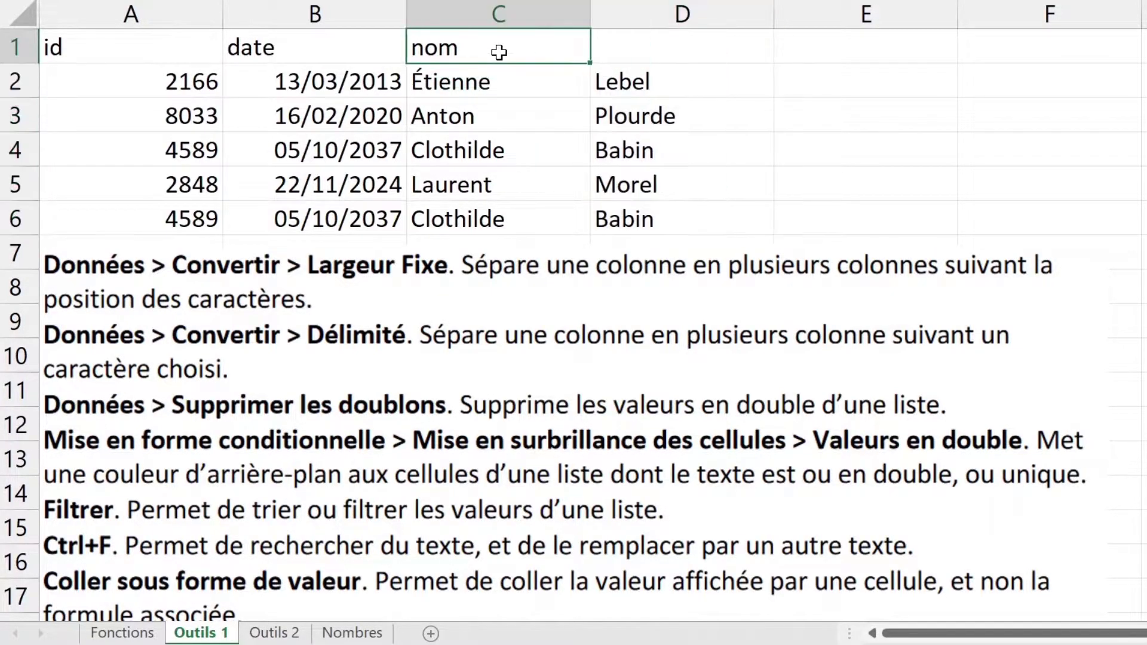
pyautogui.write('prénom')
pyautogui.press('Tab')
pyautogui.write('nom')
pyautogui.press('Tab')
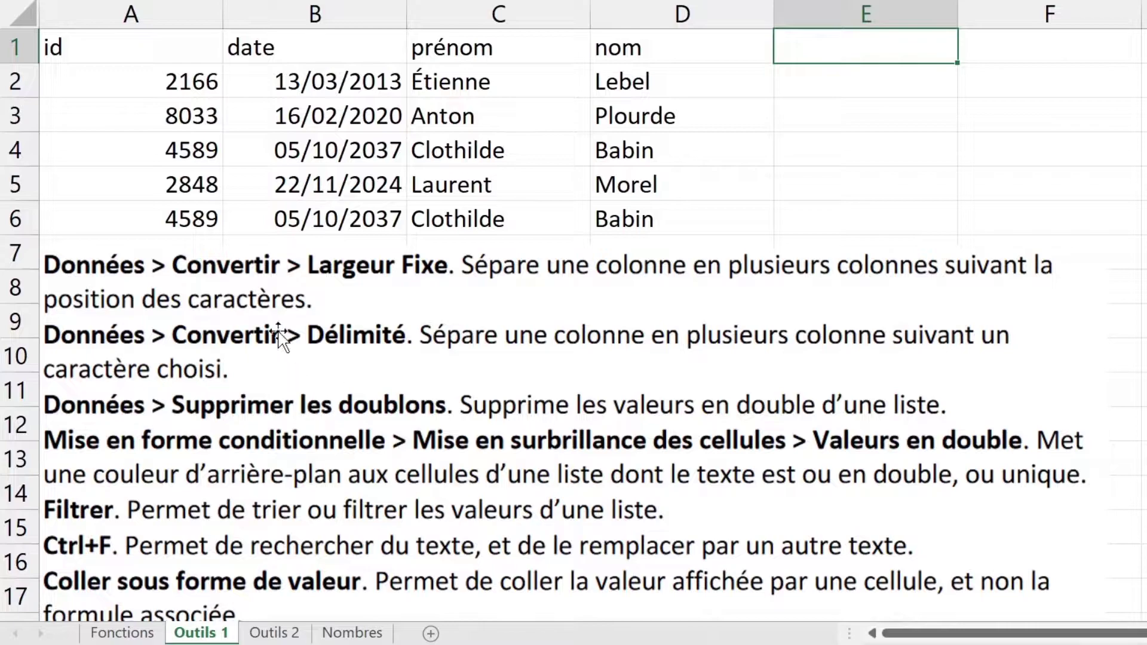
# Step: Change the id in A6 from 4589 to 9647 and select the table A1:D6
pyautogui.click(184, 225)
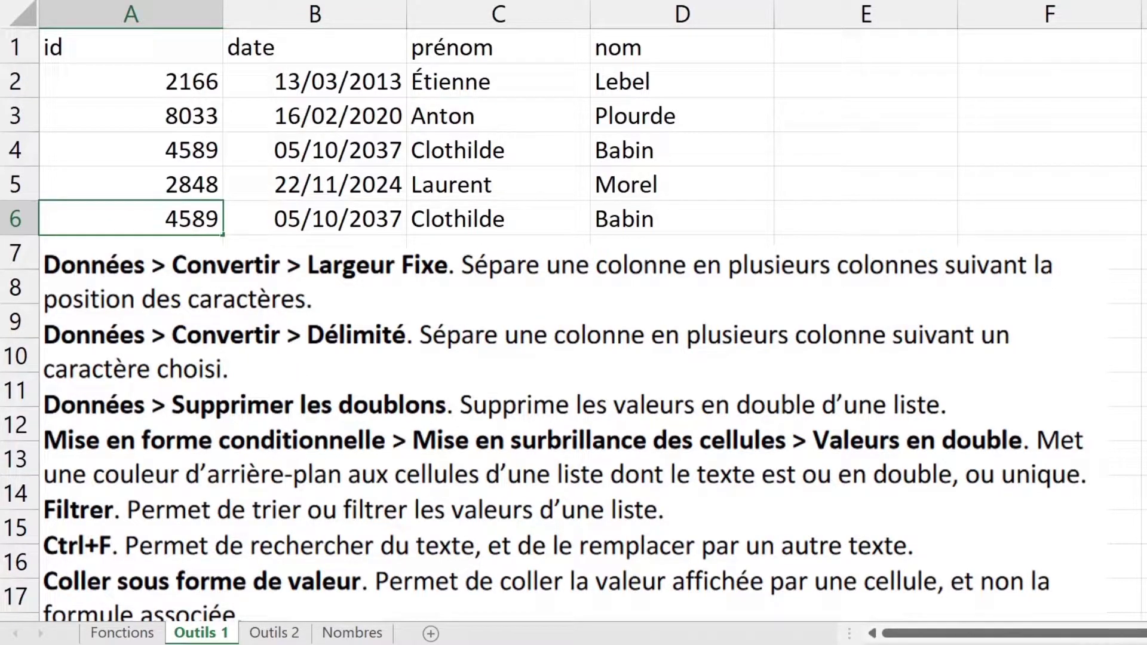
pyautogui.press('Delete')
pyautogui.write('9647')
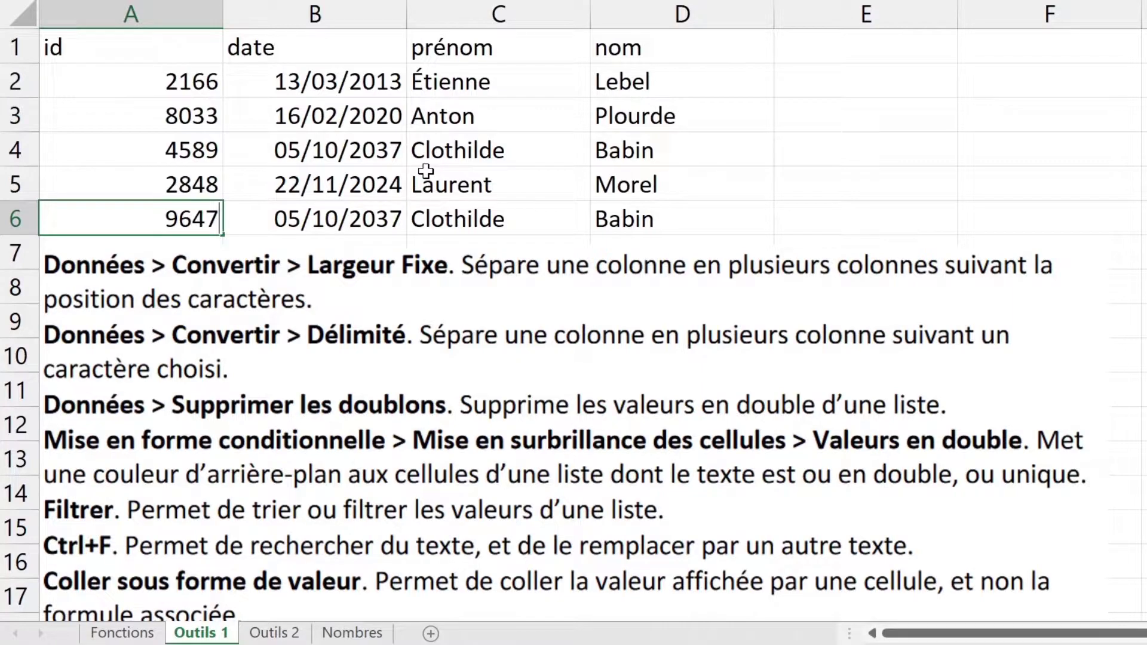
pyautogui.press('Return')
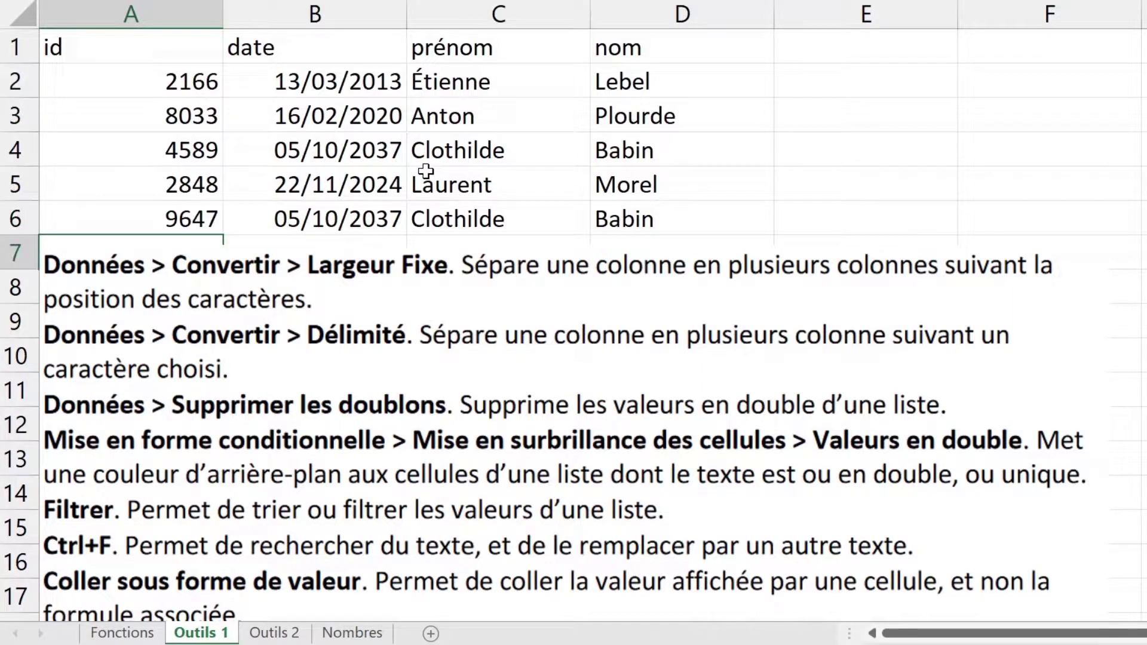
pyautogui.moveTo(612, 225); pyautogui.dragTo(56, 43)
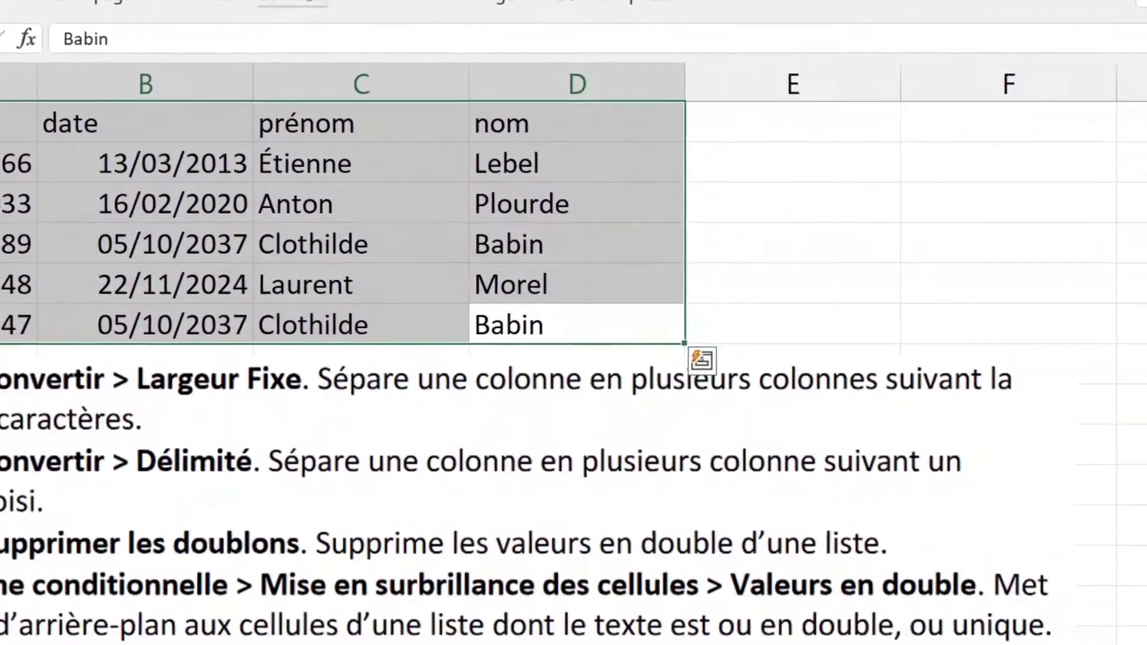
pyautogui.click(293, 3)
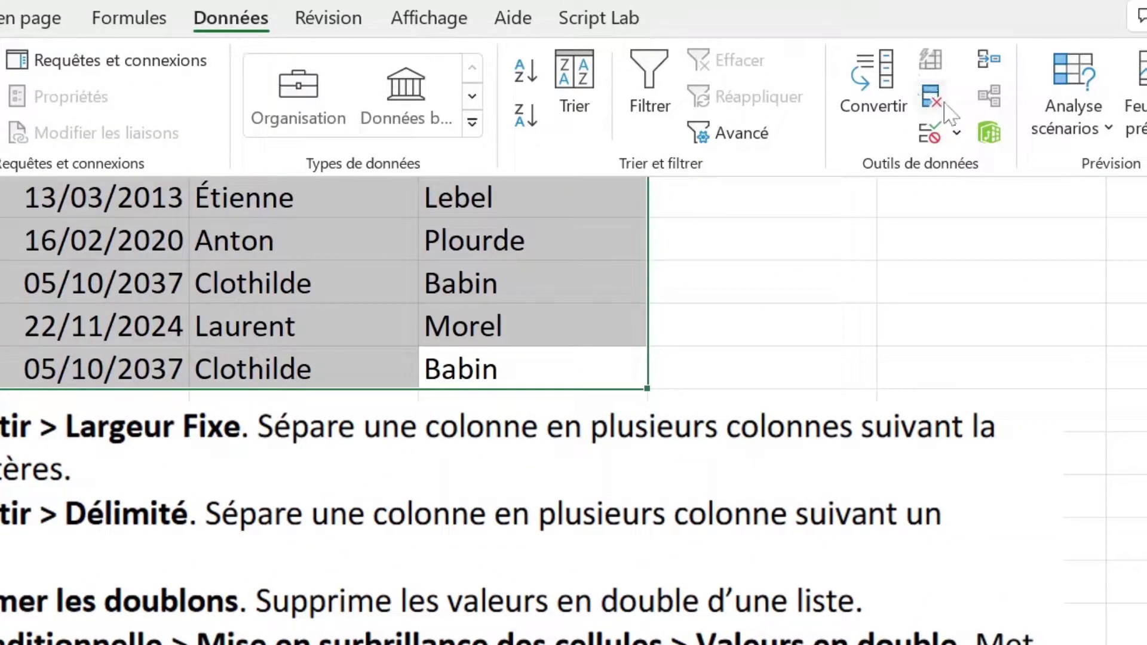
pyautogui.click(930, 94)
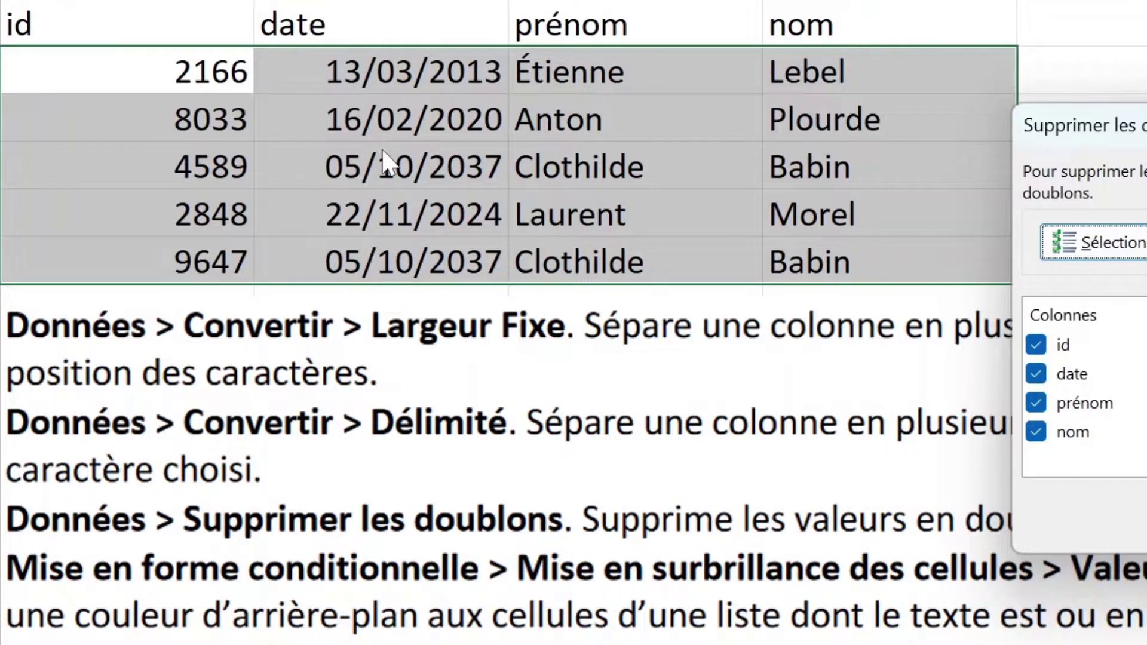
pyautogui.click(1035, 431)
pyautogui.click(1037, 402)
pyautogui.click(1036, 374)
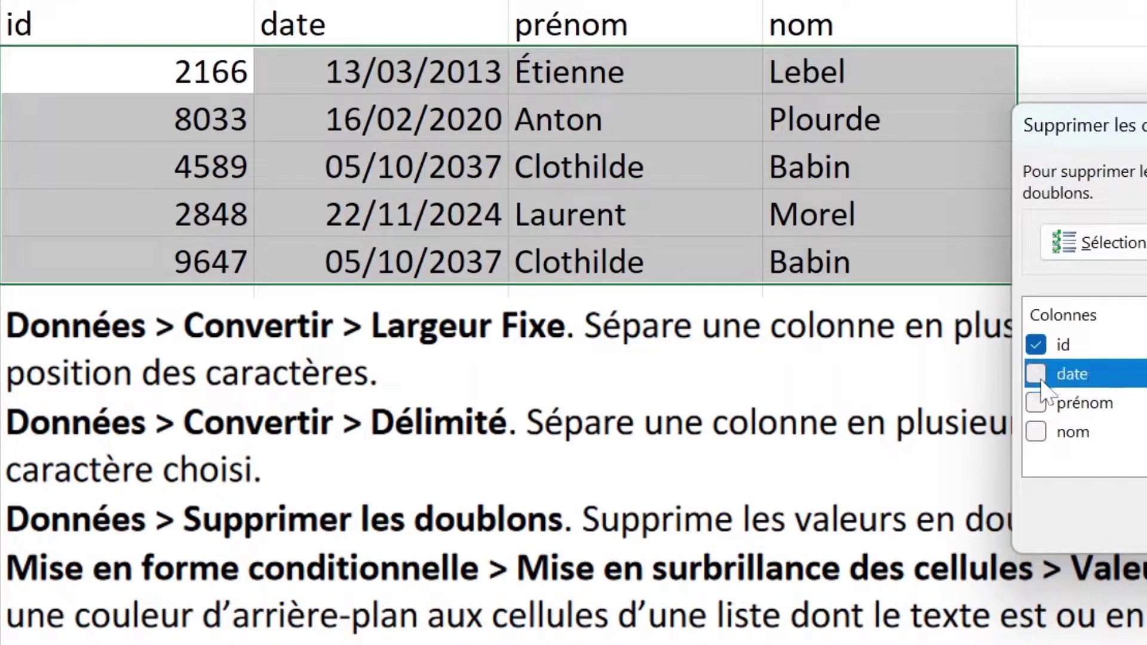
pyautogui.click(1036, 345)
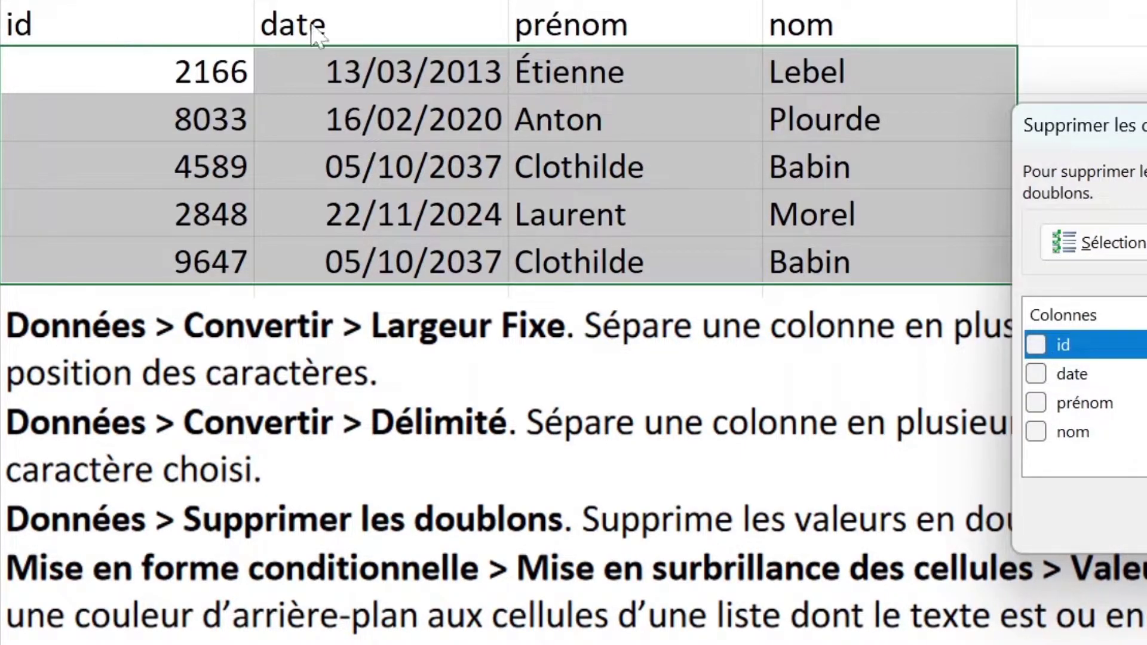
pyautogui.click(1036, 402)
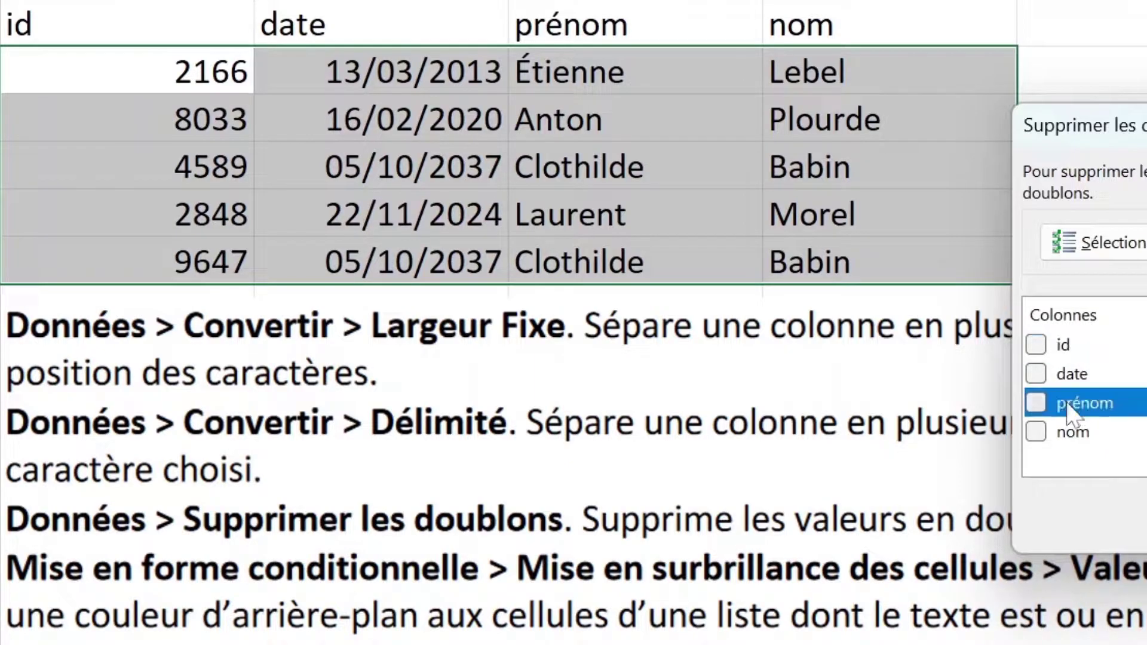
pyautogui.click(1036, 431)
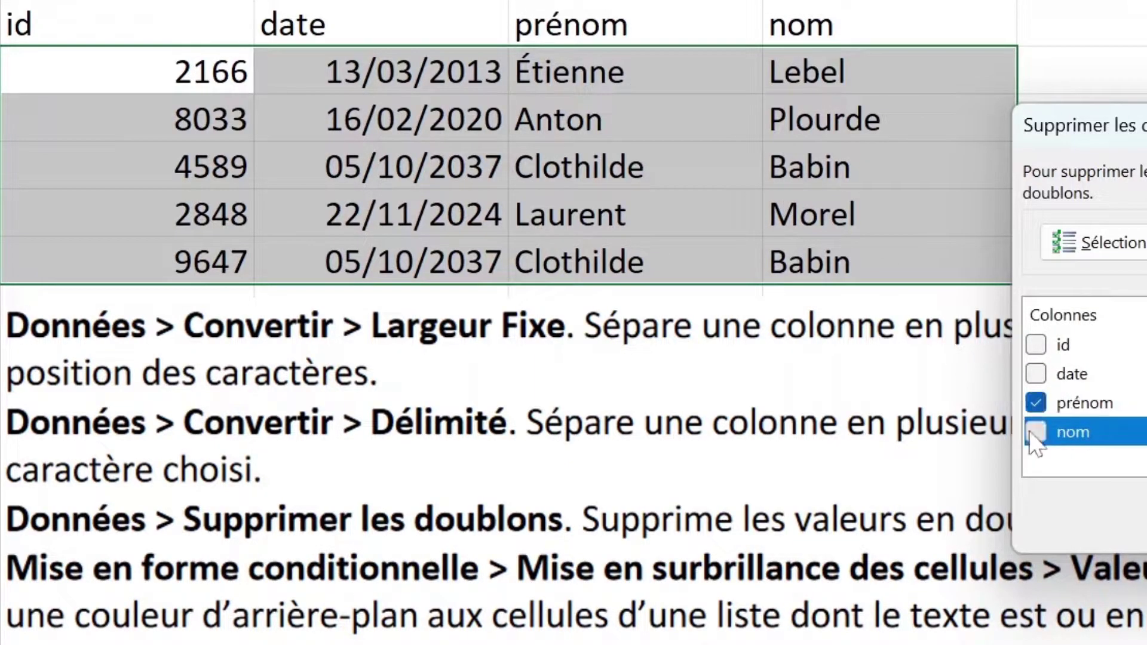
pyautogui.click(1037, 374)
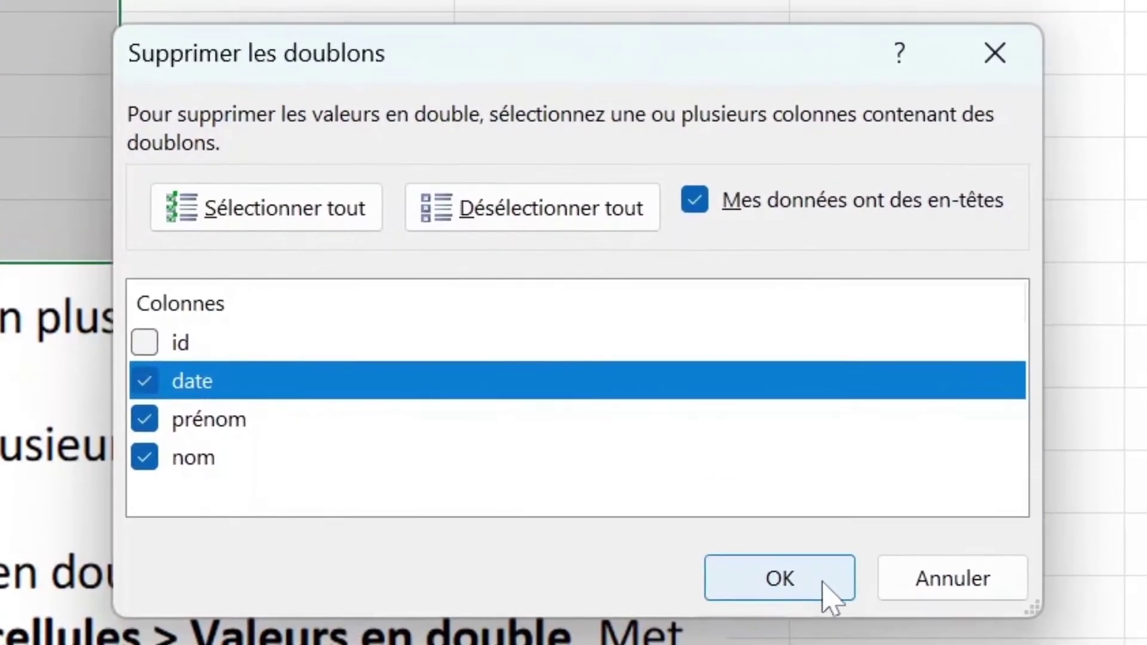
pyautogui.click(968, 573)
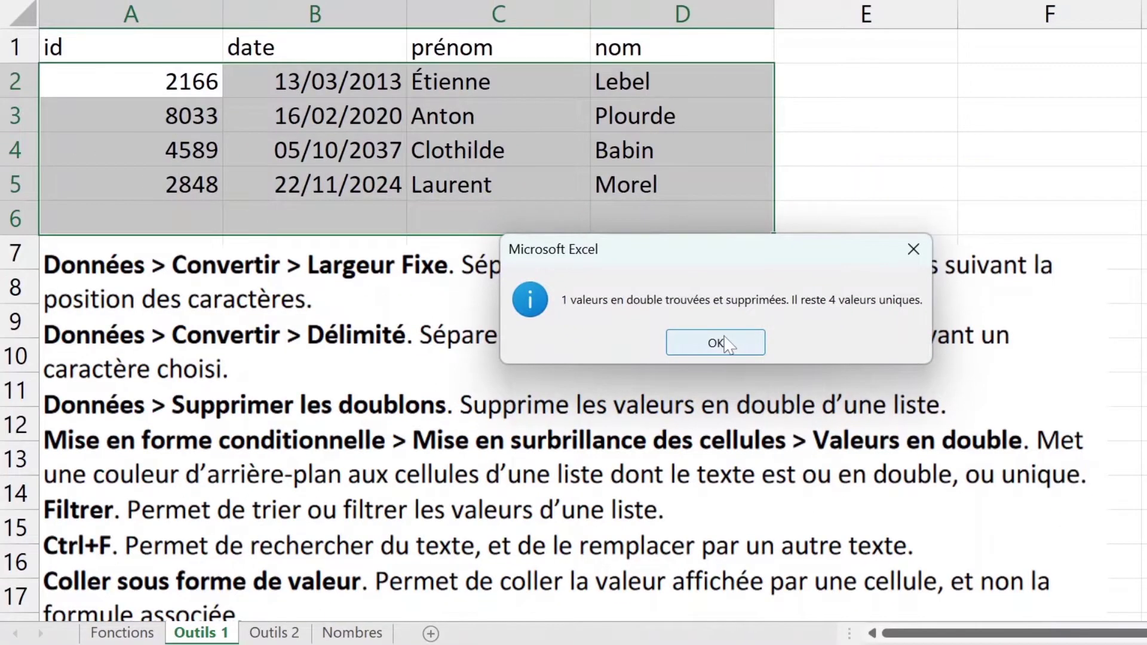
pyautogui.click(164, 435)
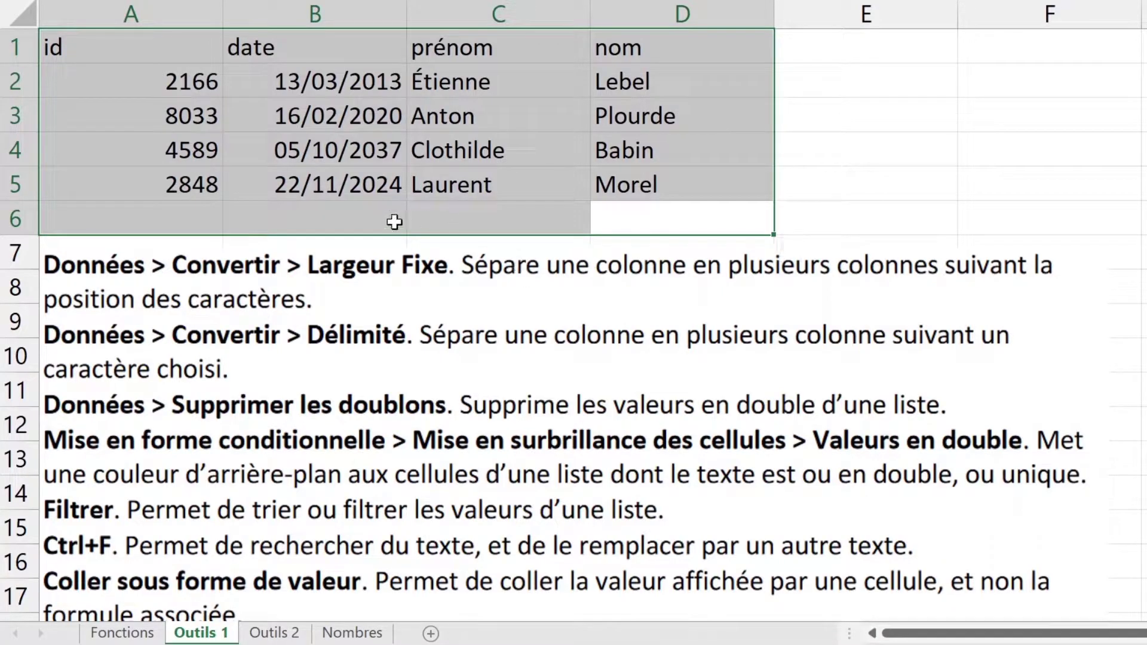
pyautogui.hotkey('ctrl', 'z')
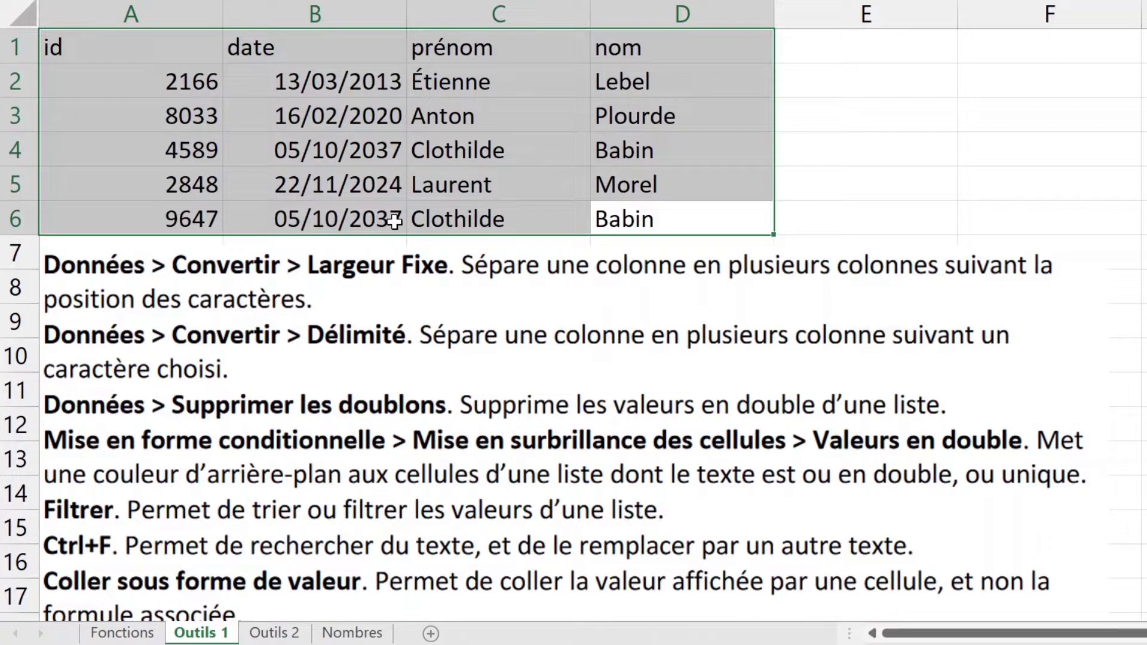
pyautogui.moveTo(315, 216); pyautogui.dragTo(673, 213)
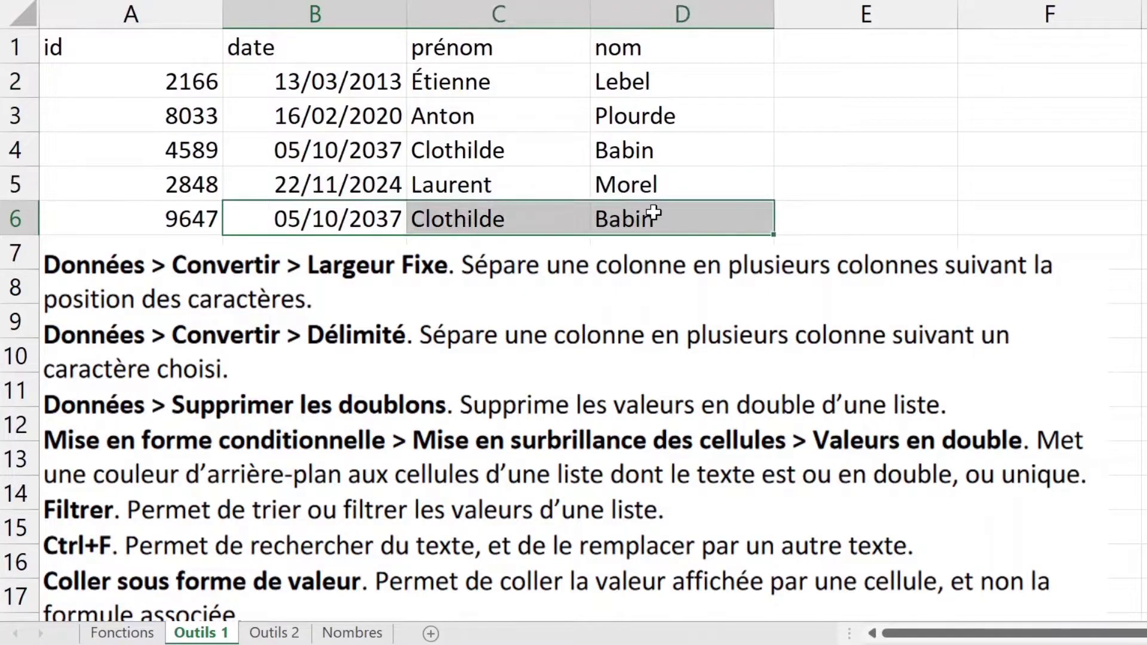
pyautogui.keyDown('ctrl'); pyautogui.moveTo(322, 151); pyautogui.dragTo(657, 152); pyautogui.keyUp('ctrl')
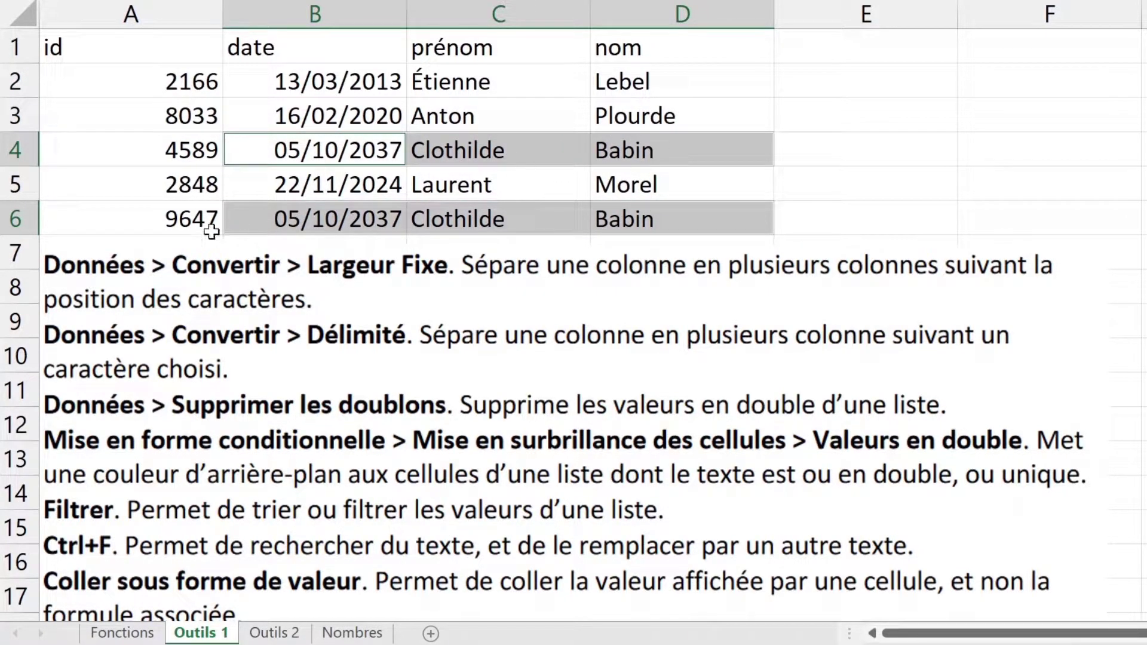
pyautogui.moveTo(170, 216); pyautogui.dragTo(612, 216)
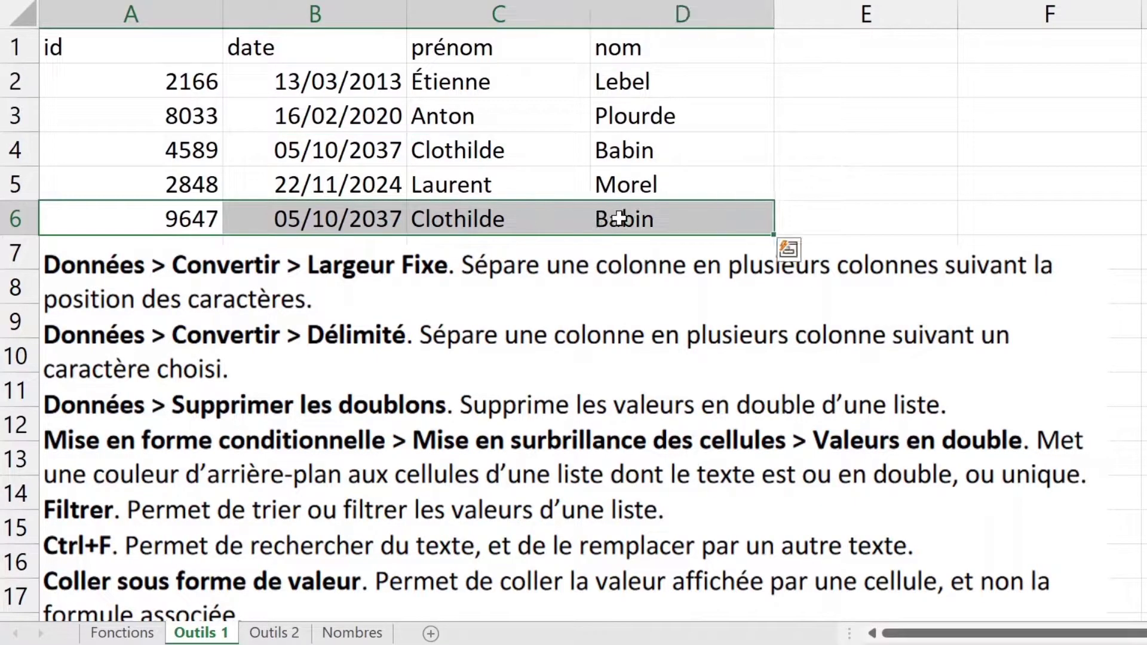
pyautogui.press('Delete')
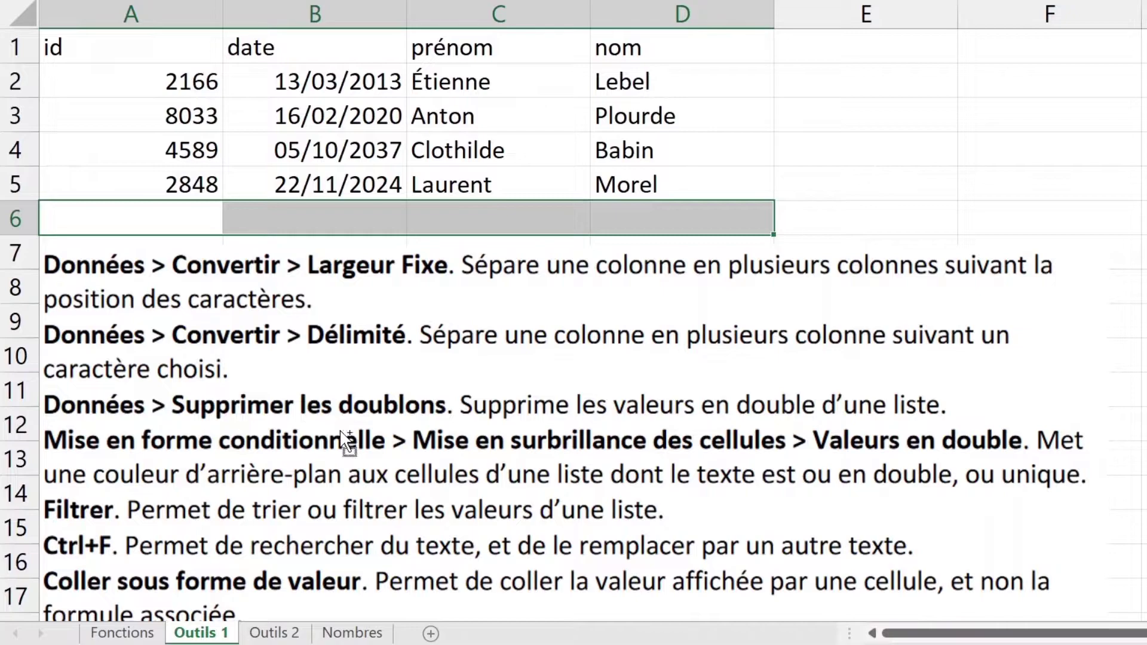
pyautogui.hotkey('ctrl', 'z')
pyautogui.click(421, 156)
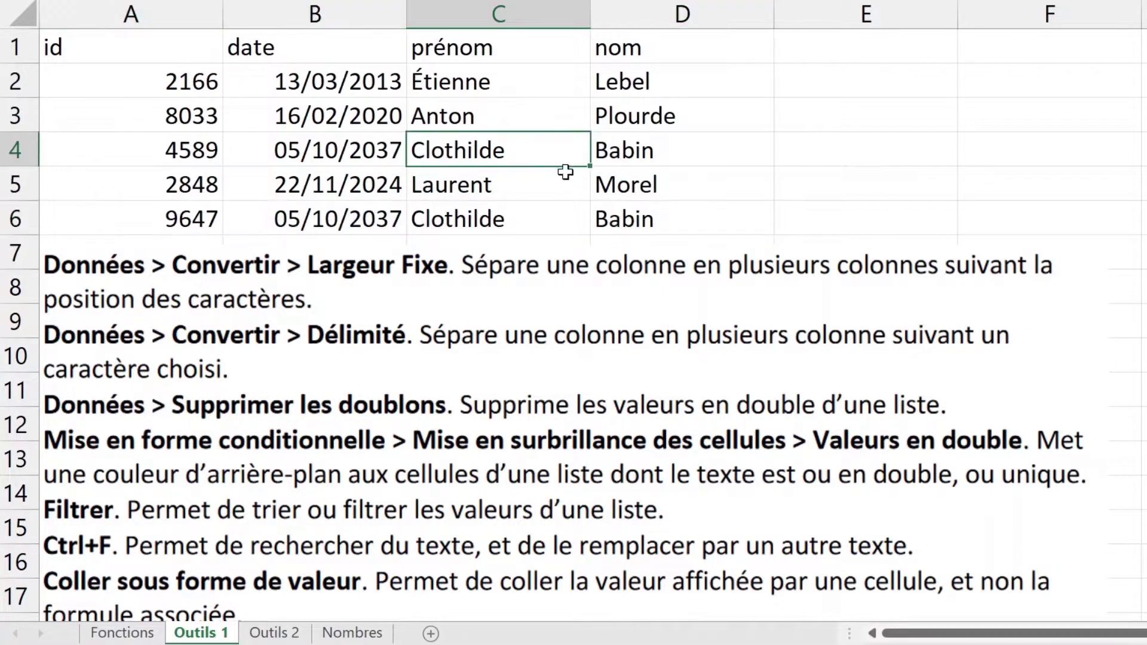
# Step: Select the first names C2:C6 and start a Duplicate Values highlight rule
pyautogui.moveTo(550, 229); pyautogui.dragTo(530, 92)
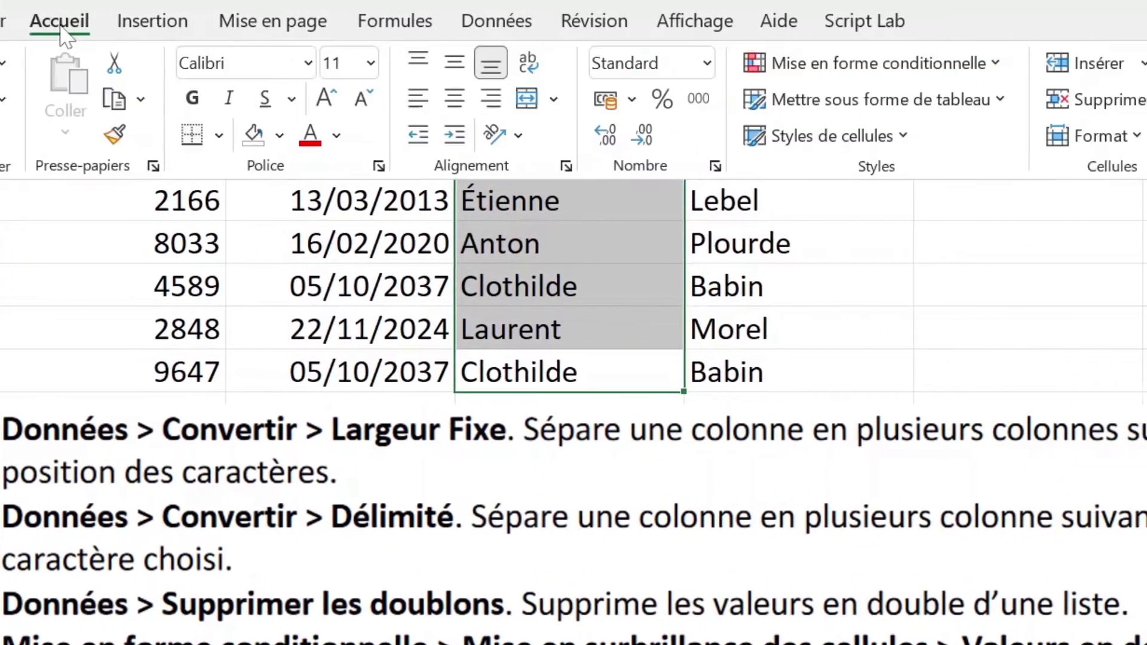
pyautogui.click(884, 63)
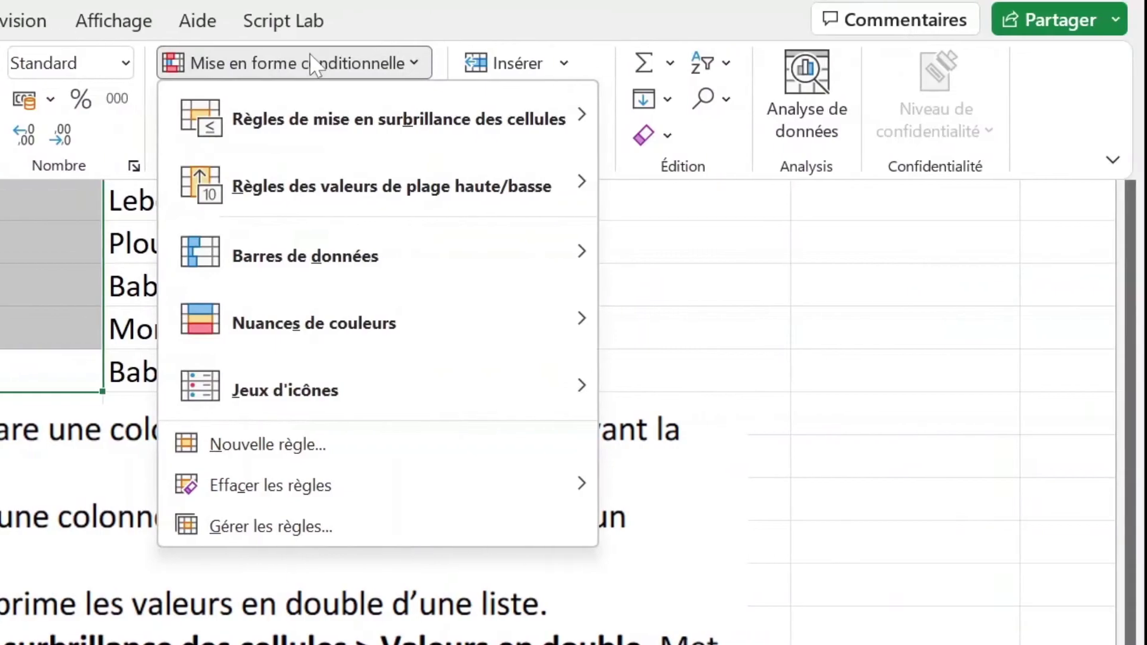
pyautogui.moveTo(422, 144)
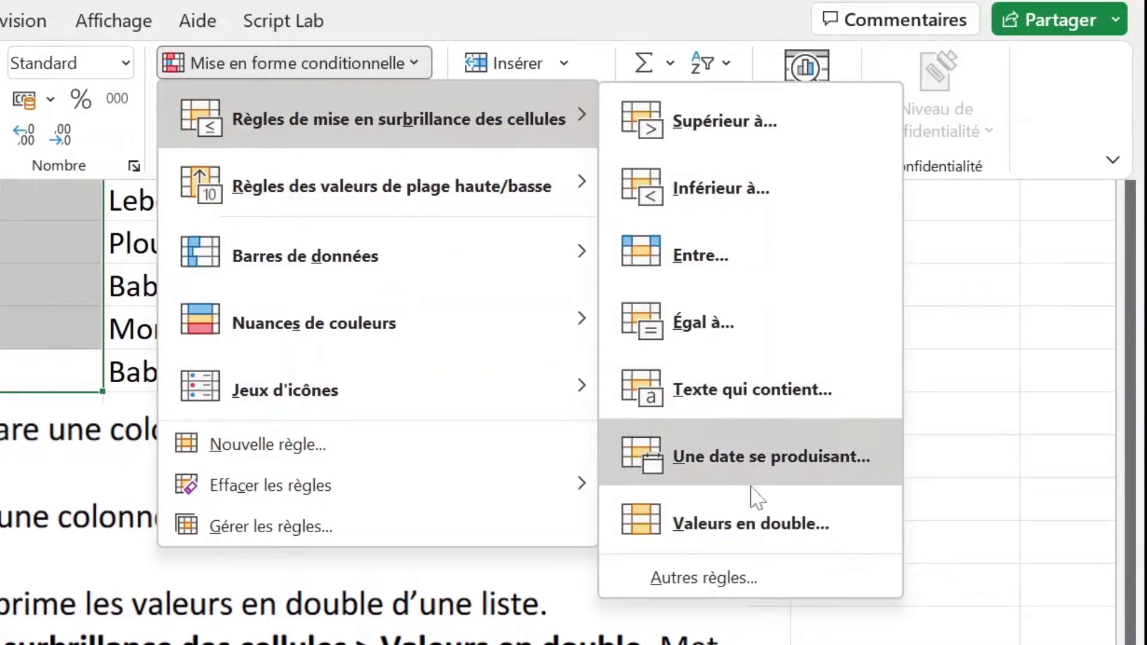
pyautogui.click(692, 520)
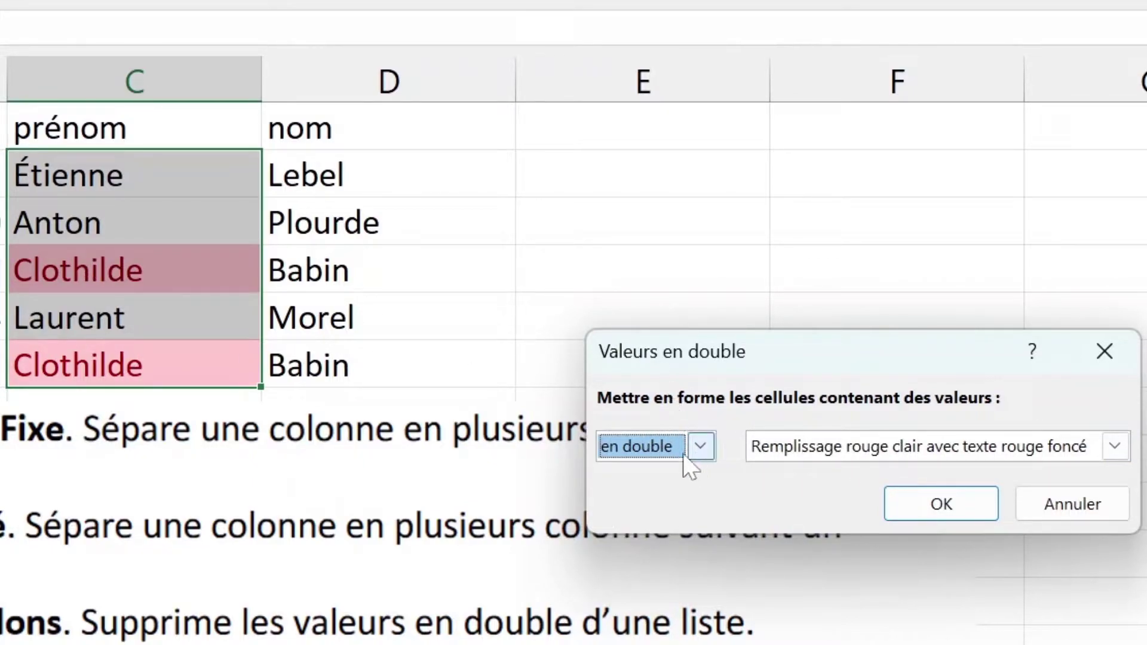
# Step: After trying unique values with green fill, apply duplicates with light red fill and dark red text
pyautogui.click(698, 451)
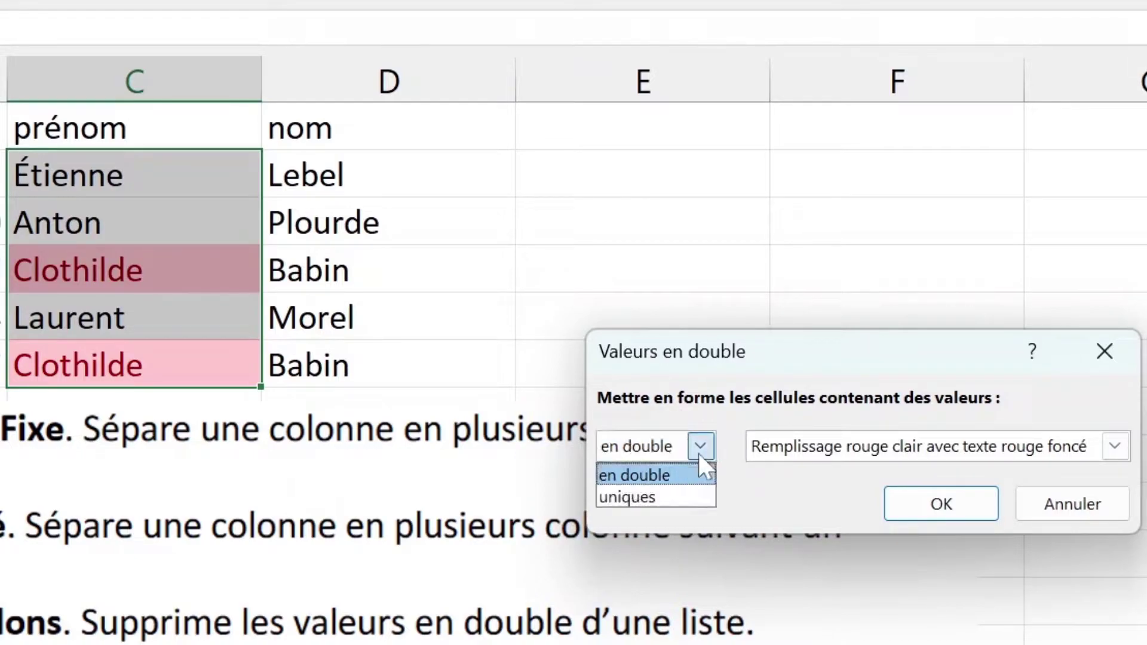
pyautogui.click(640, 499)
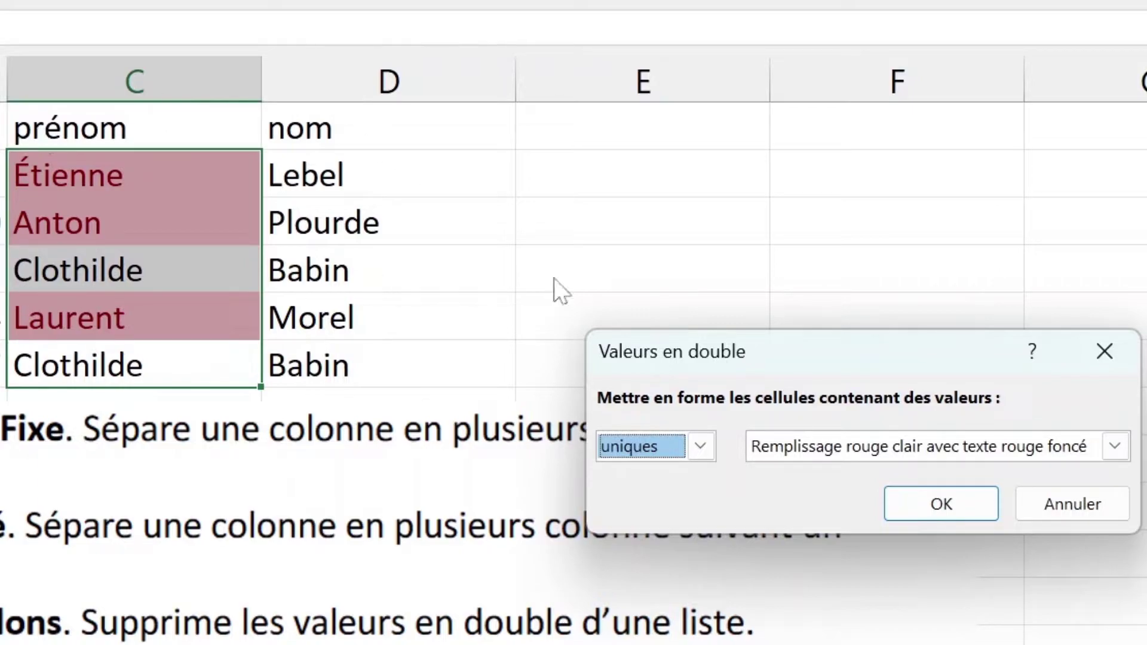
pyautogui.click(1115, 454)
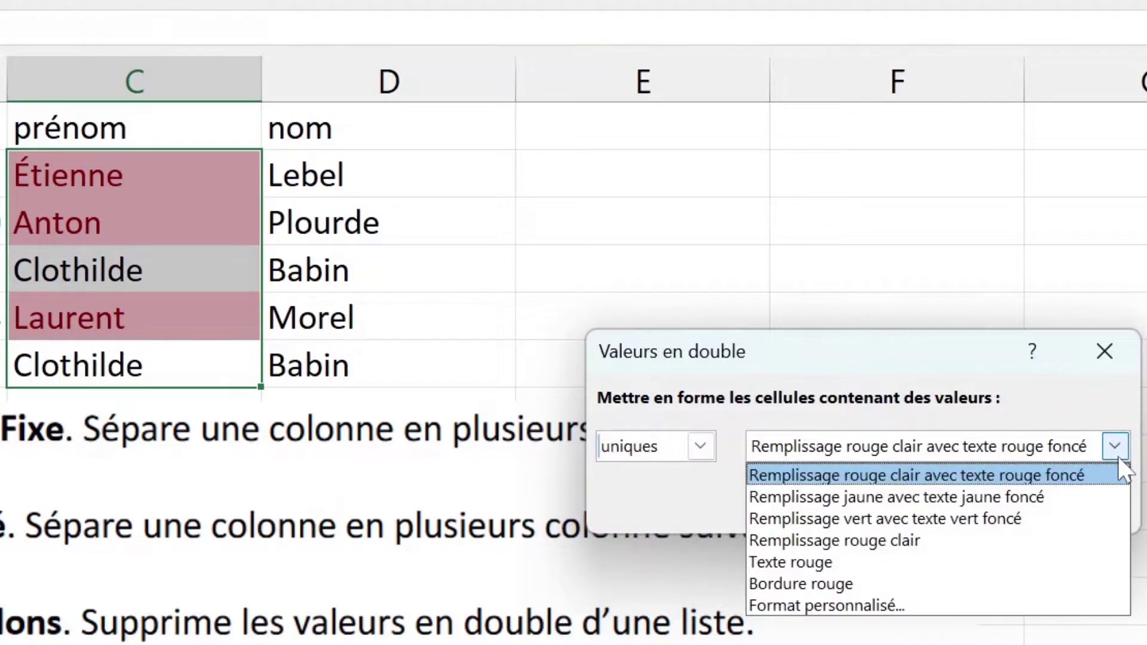
pyautogui.click(1011, 520)
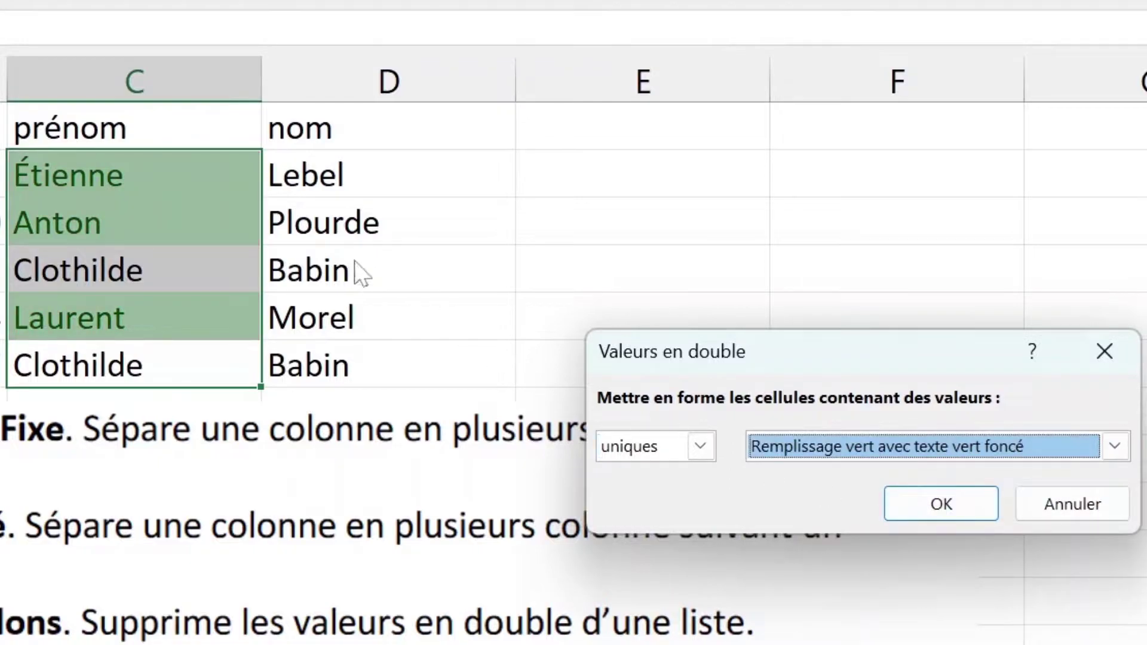
pyautogui.click(700, 446)
pyautogui.click(666, 472)
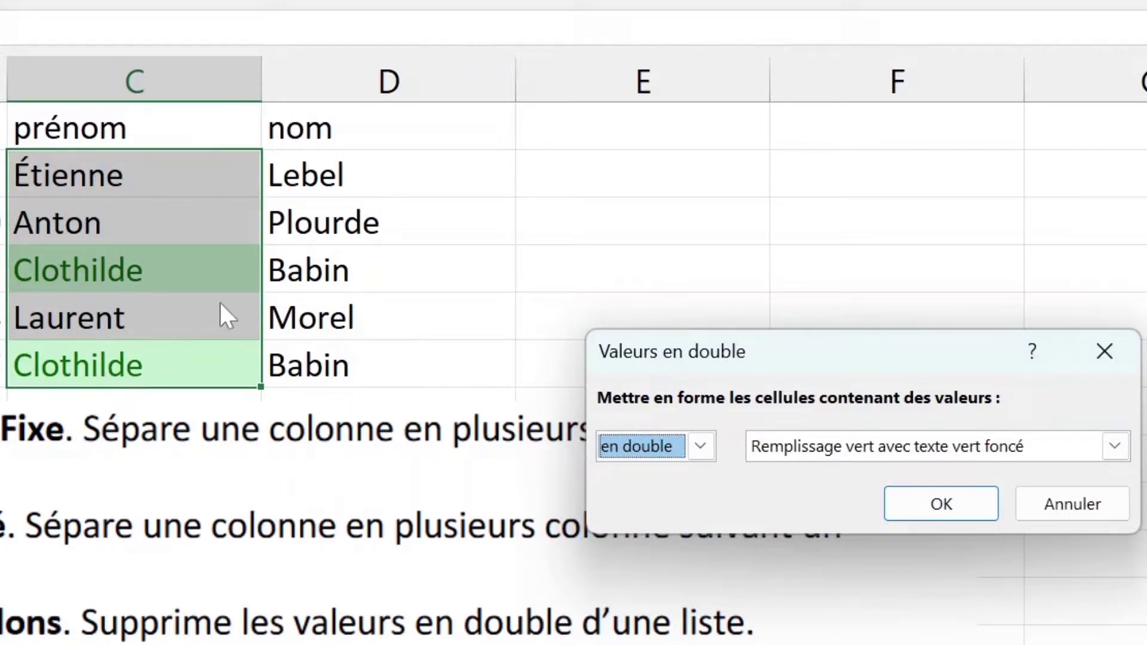
pyautogui.click(1115, 446)
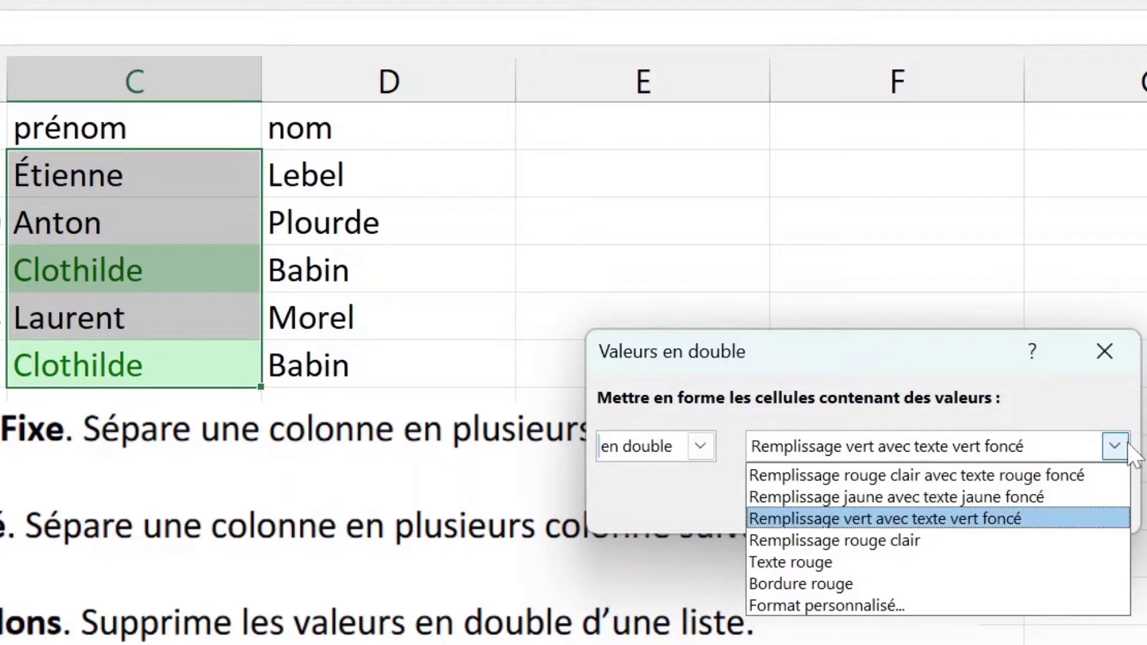
pyautogui.click(949, 476)
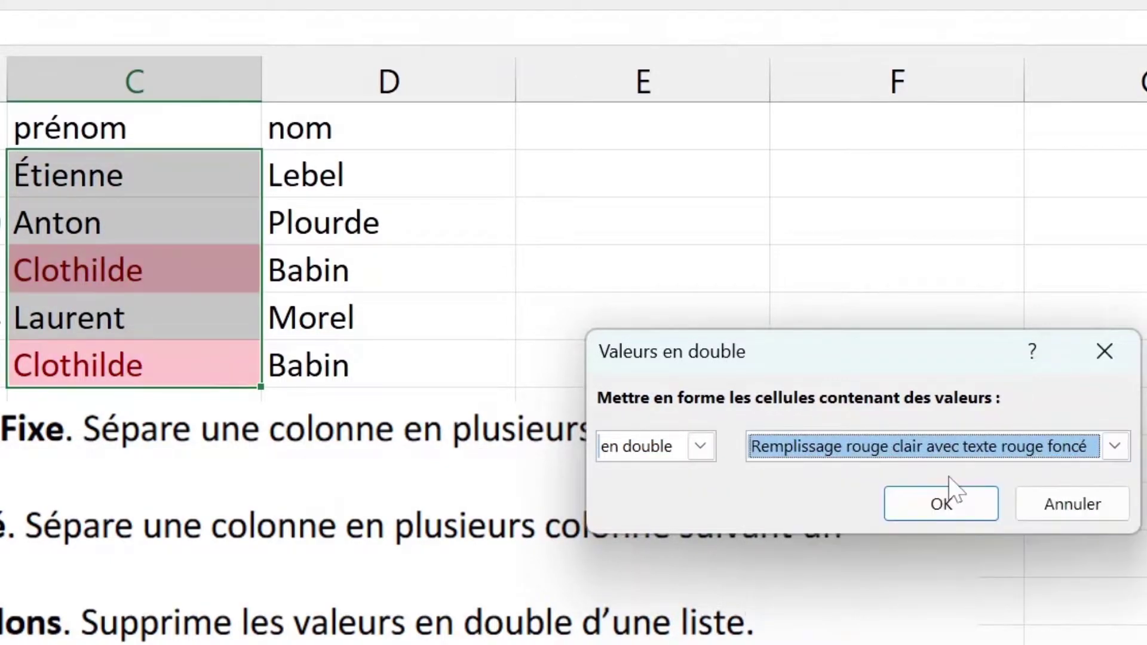
pyautogui.click(941, 504)
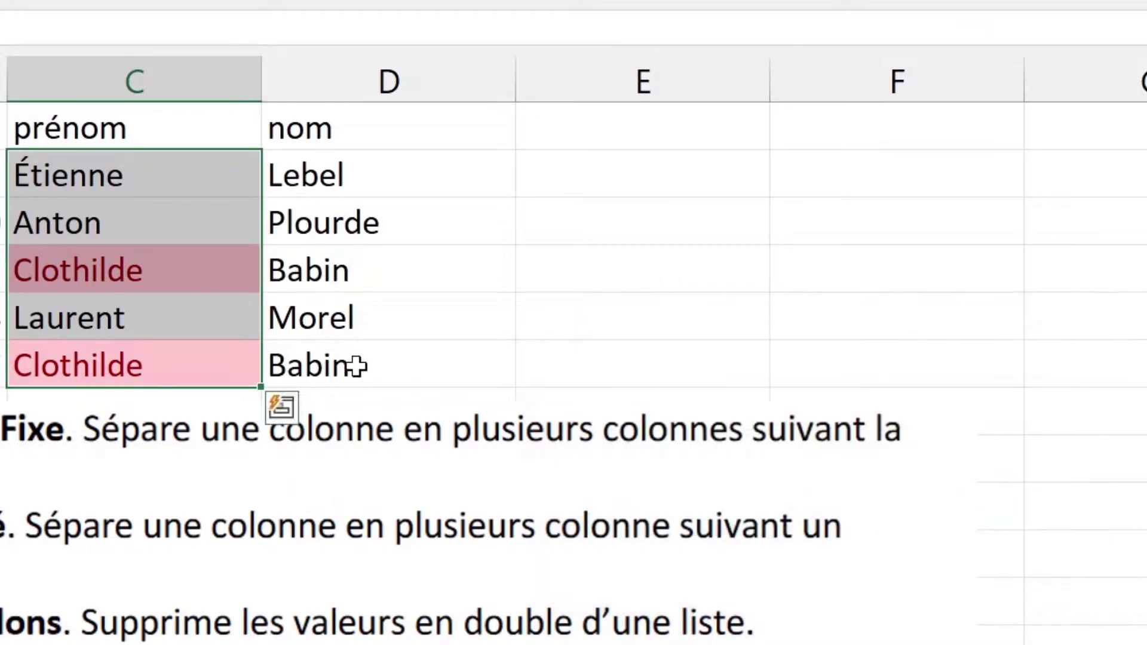
pyautogui.click(358, 365)
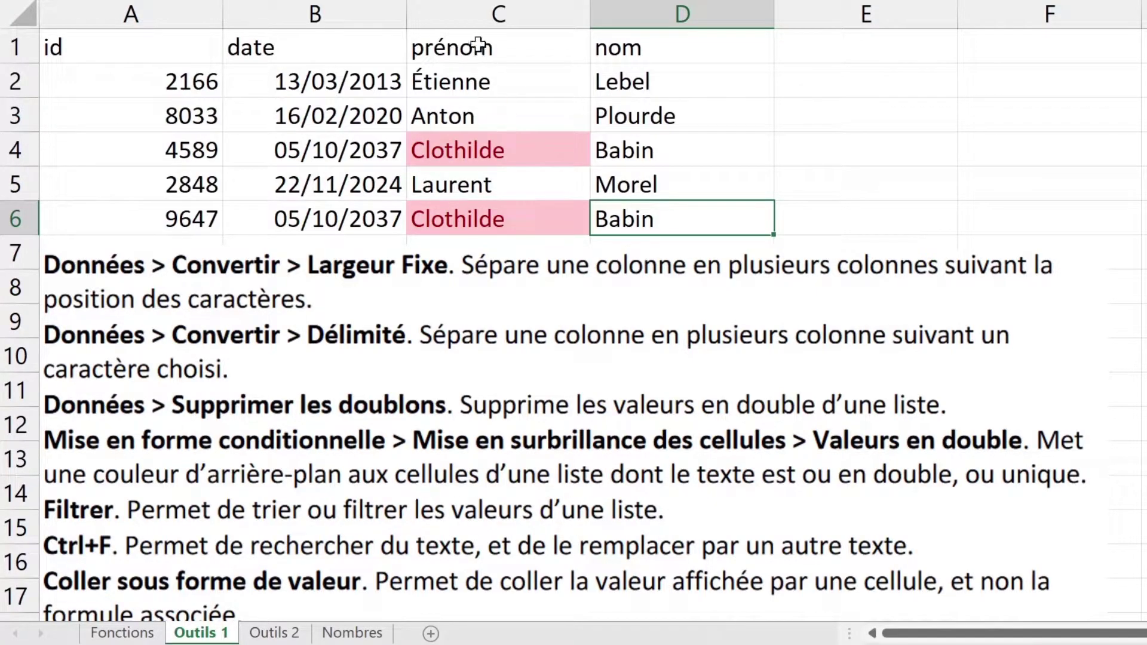
# Step: Turn on filtering for the header row A1:D1 with id, date, prénom and nom
pyautogui.click(162, 52)
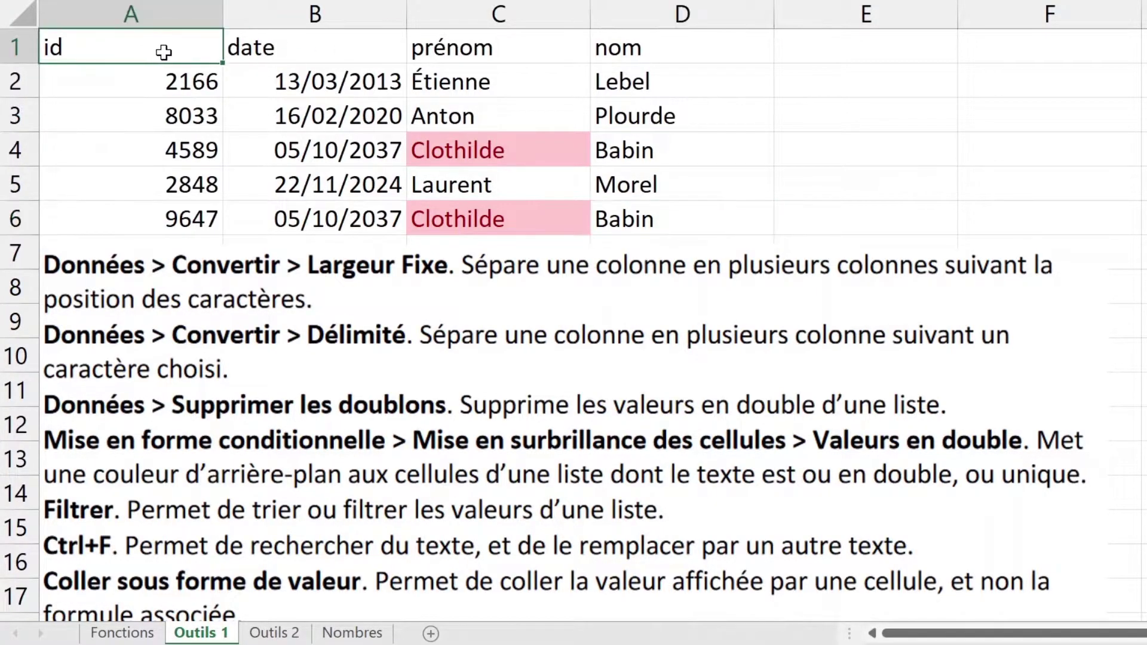
pyautogui.moveTo(174, 52); pyautogui.dragTo(671, 18)
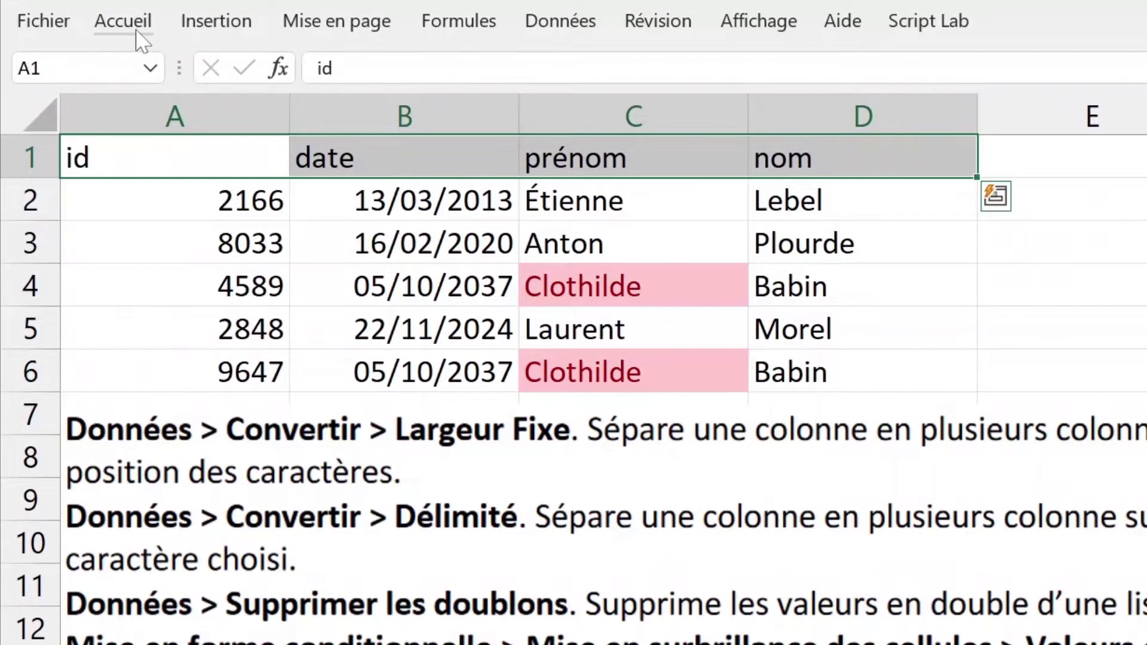
pyautogui.click(134, 28)
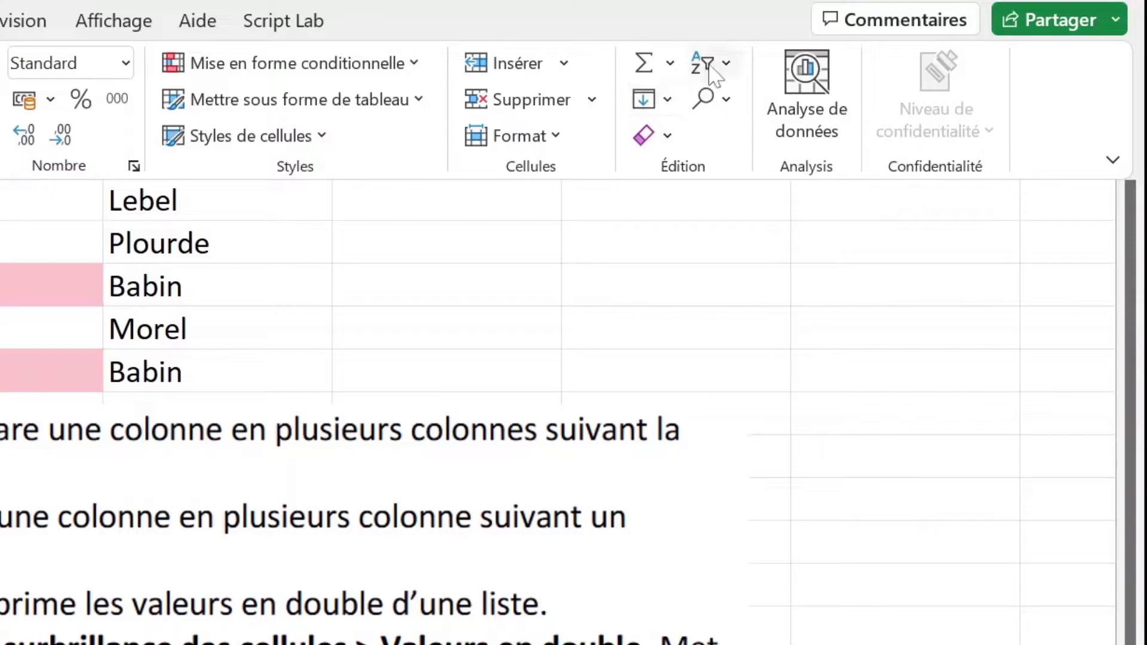
pyautogui.click(710, 64)
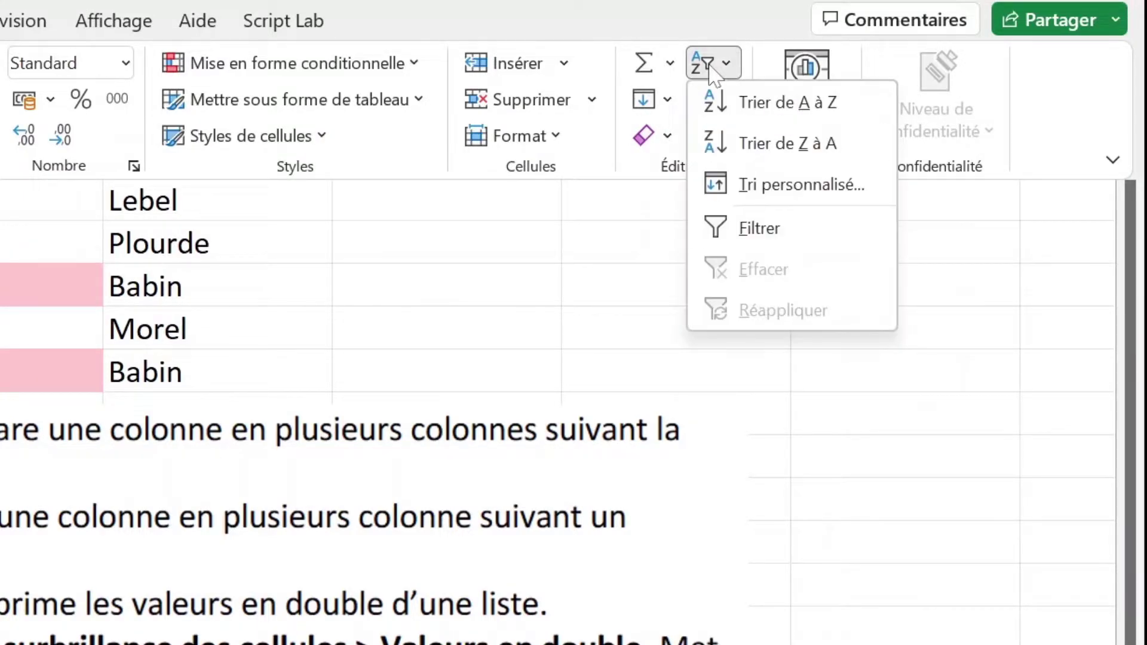
pyautogui.click(762, 227)
pyautogui.click(448, 243)
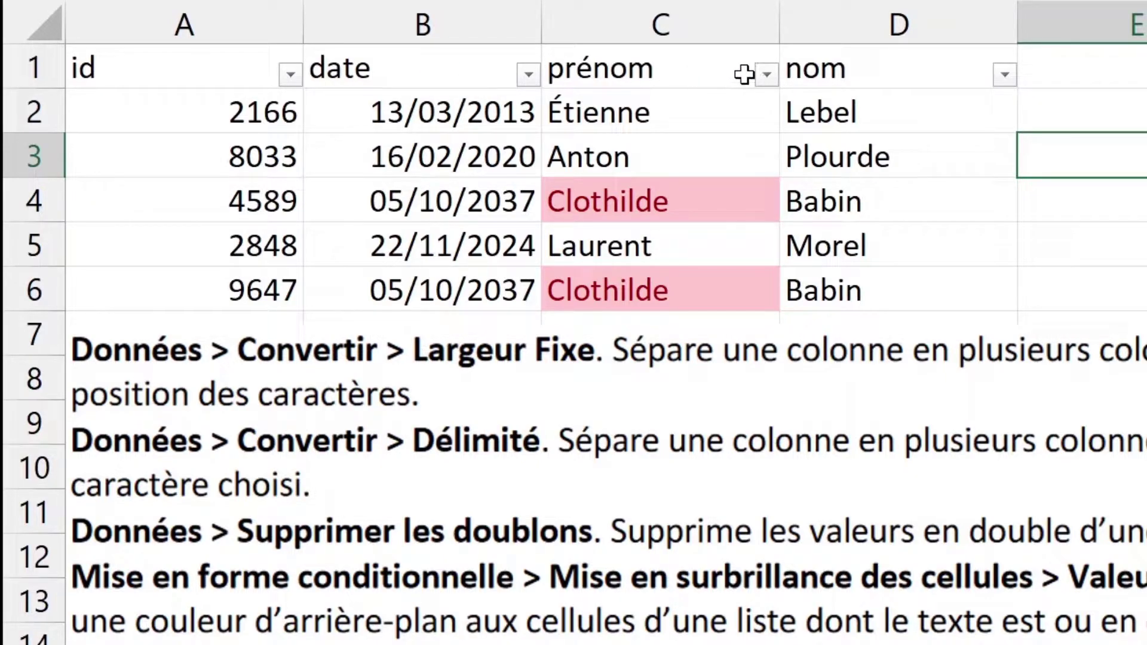
# Step: Sort the table by prénom A to Z, then undo to restore the original order
pyautogui.click(767, 74)
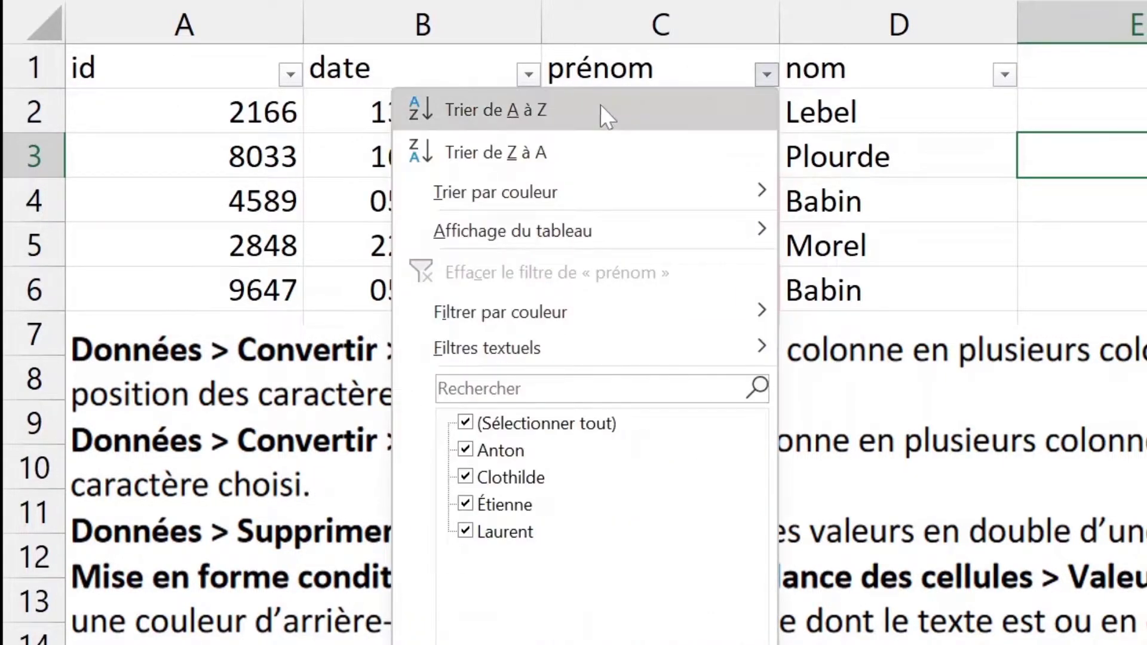
pyautogui.click(600, 110)
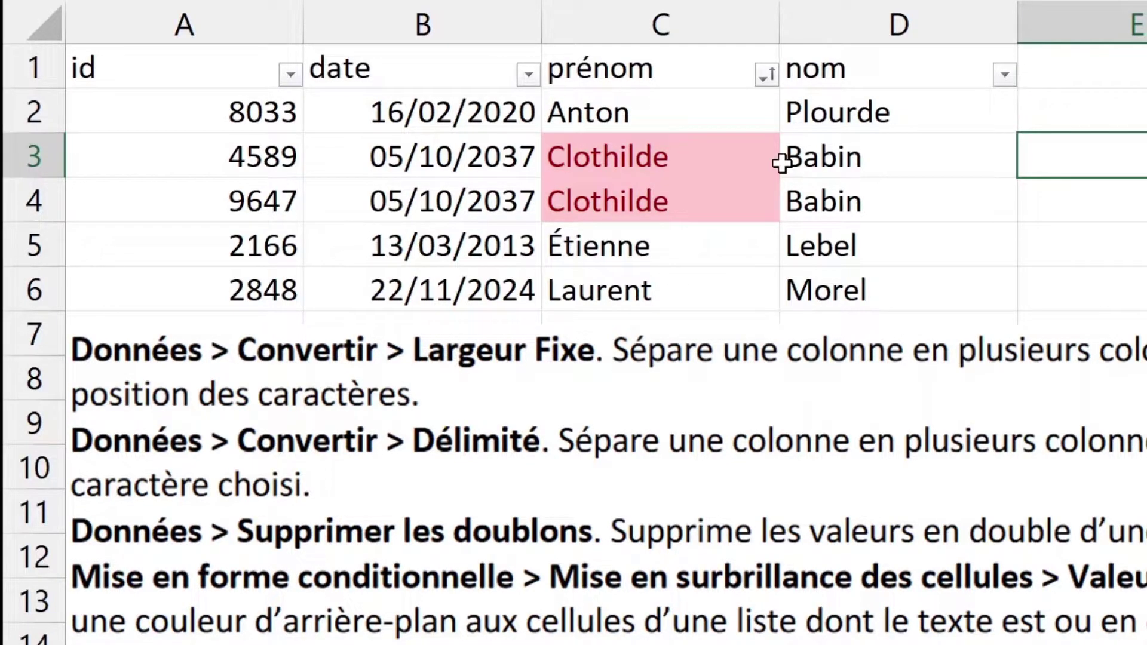
pyautogui.hotkey('ctrl', 'z')
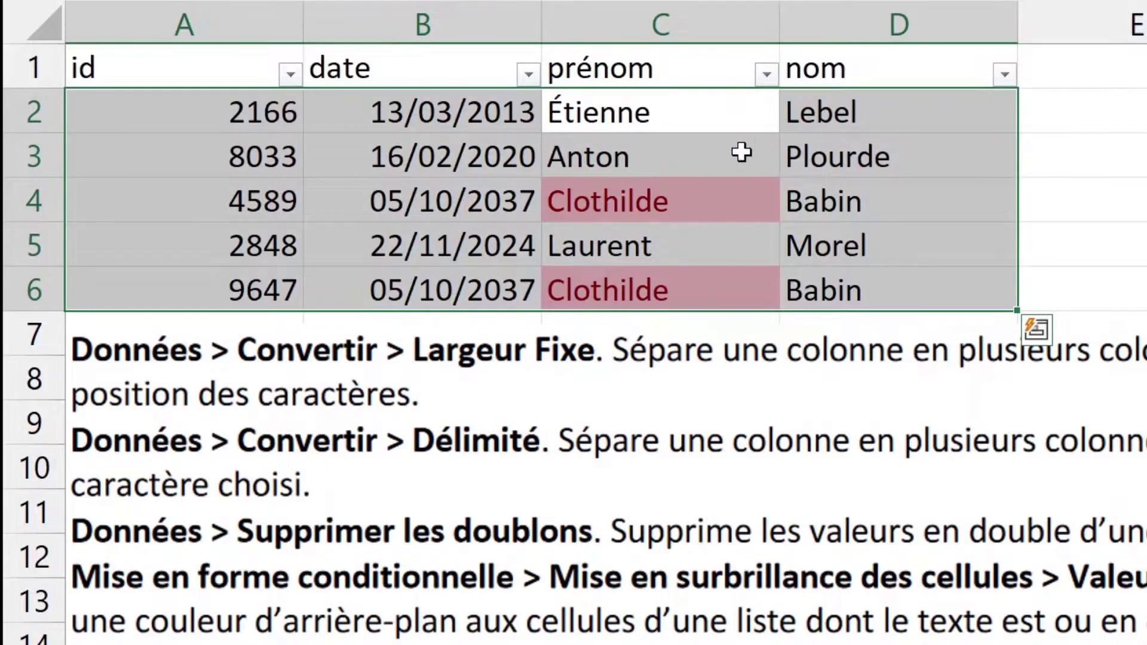
pyautogui.click(721, 150)
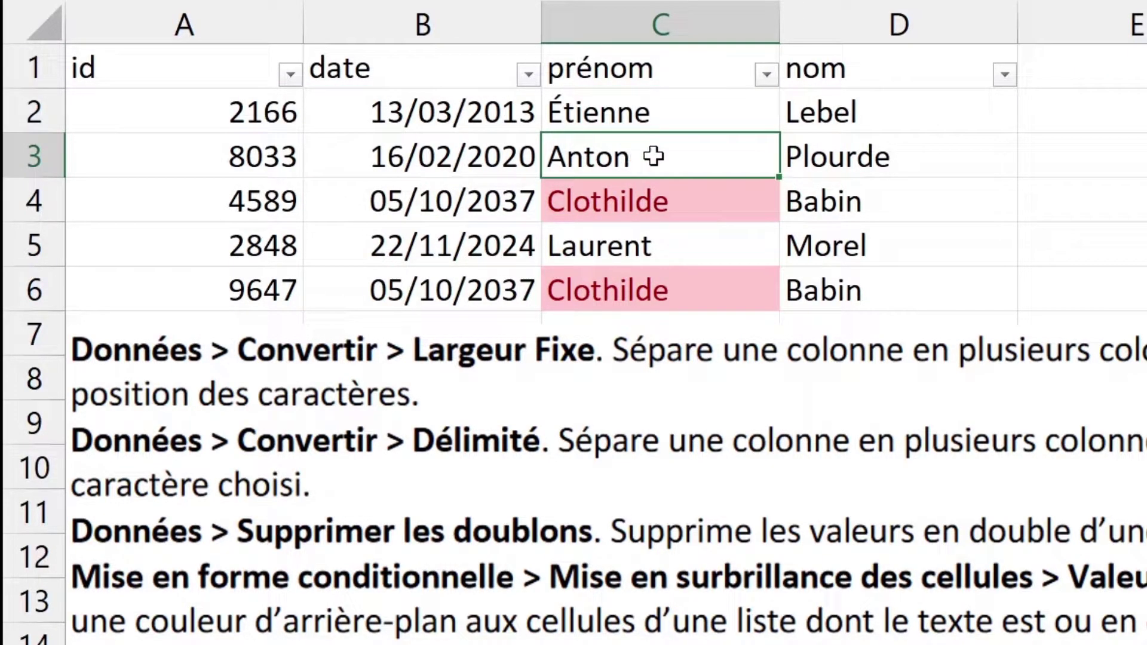
pyautogui.click(1006, 74)
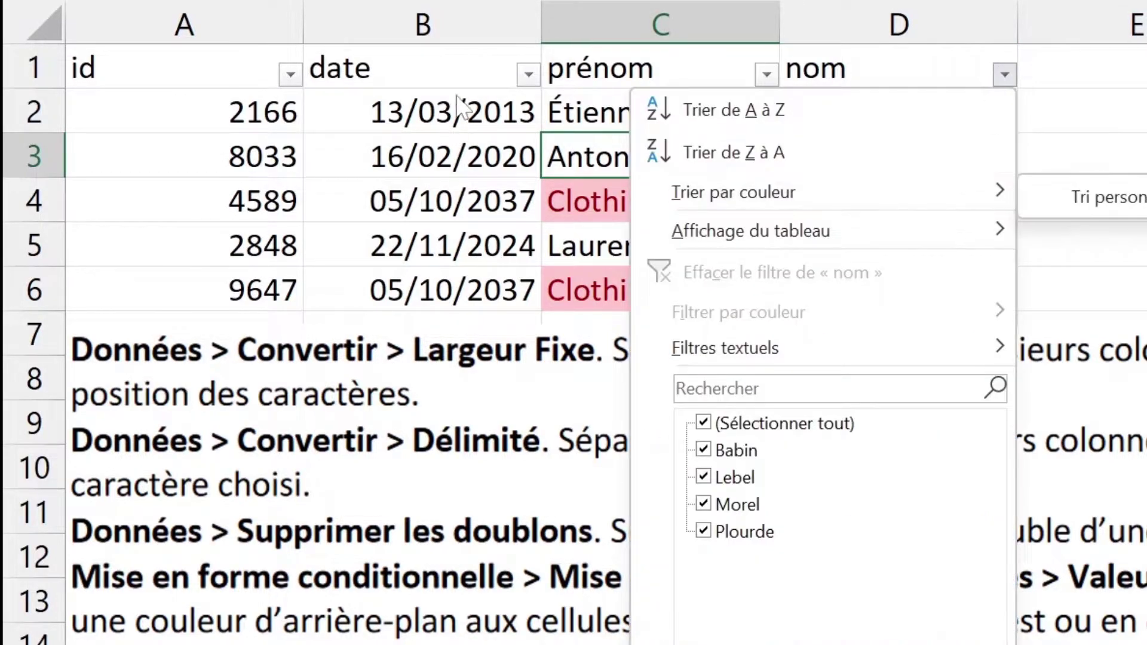
pyautogui.press('Escape')
# Step: Sort the rows by date oldest to newest, then by id in ascending order
pyautogui.click(528, 74)
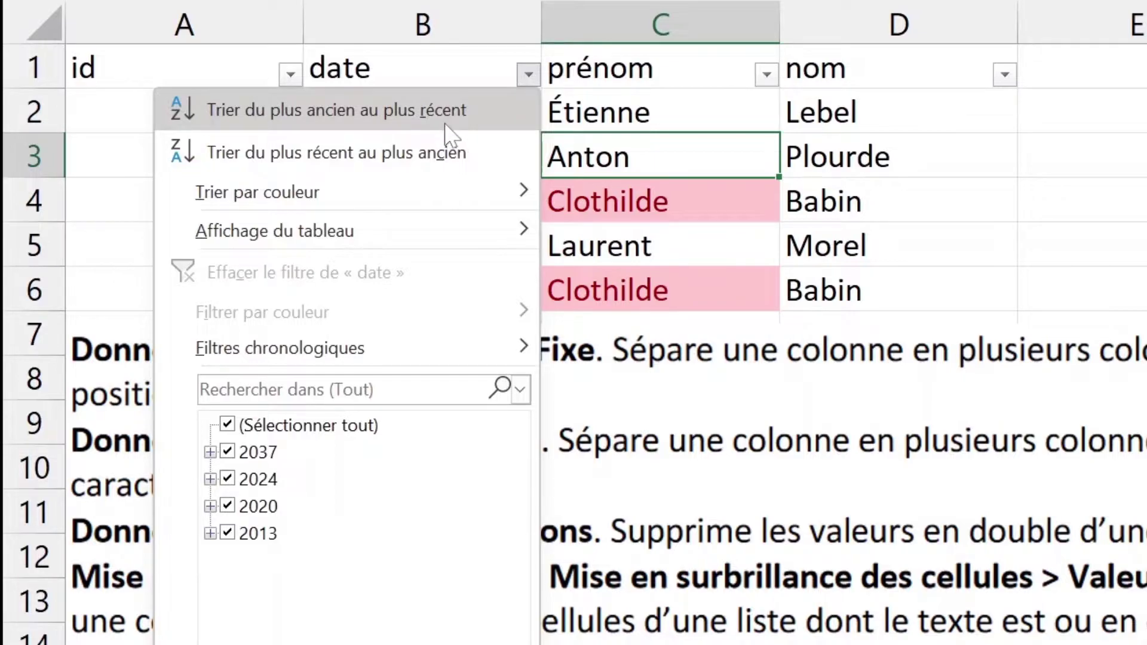
pyautogui.click(452, 135)
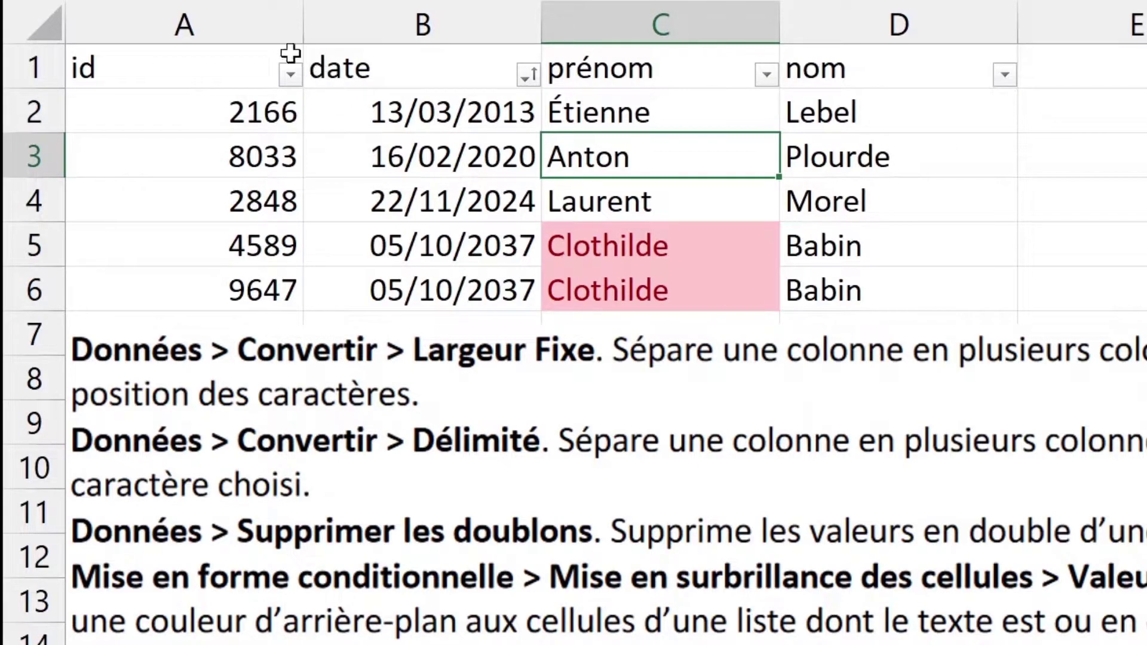
pyautogui.click(291, 74)
pyautogui.click(287, 98)
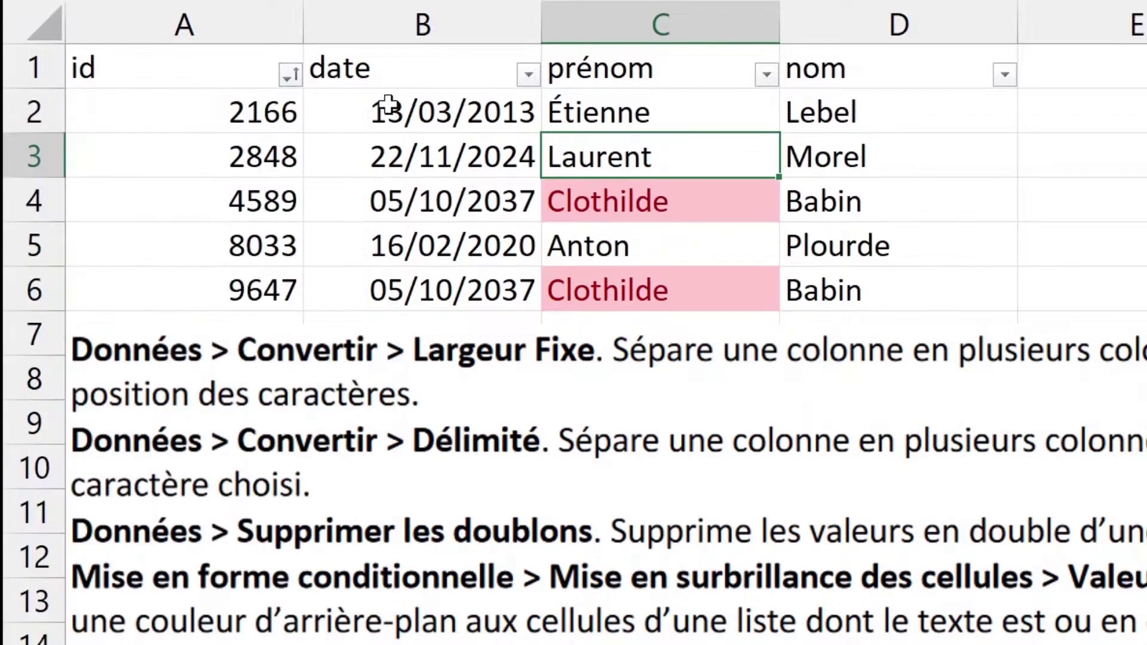
pyautogui.click(767, 74)
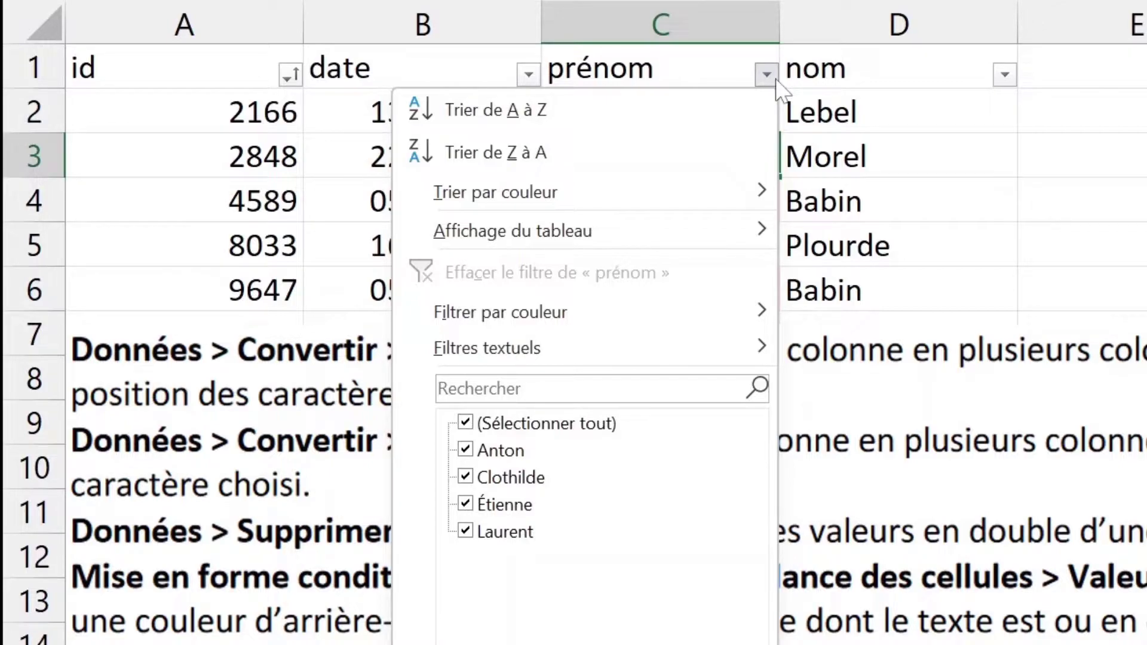
pyautogui.moveTo(709, 299)
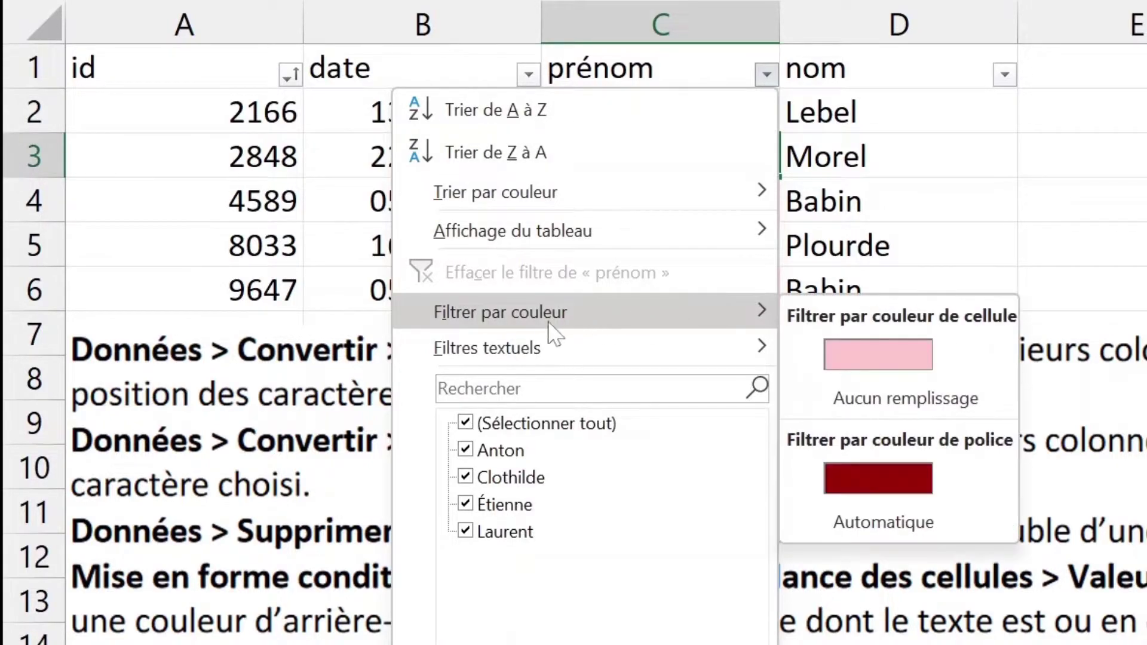
pyautogui.click(943, 350)
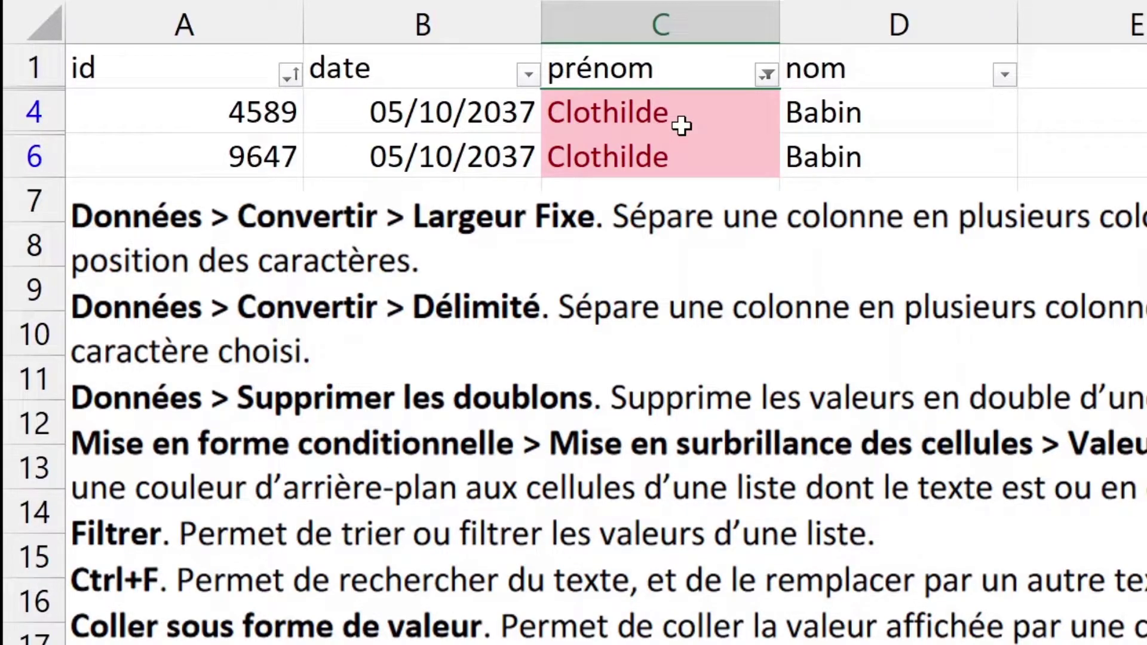
pyautogui.hotkey('ctrl', 'z')
pyautogui.click(767, 74)
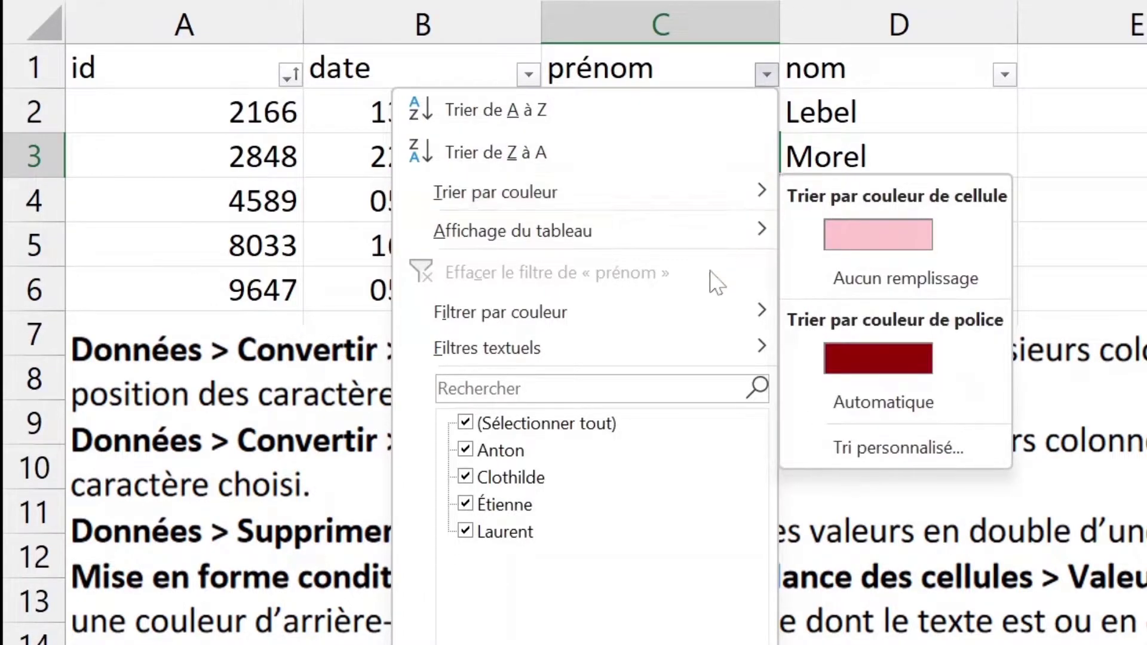
pyautogui.moveTo(663, 342)
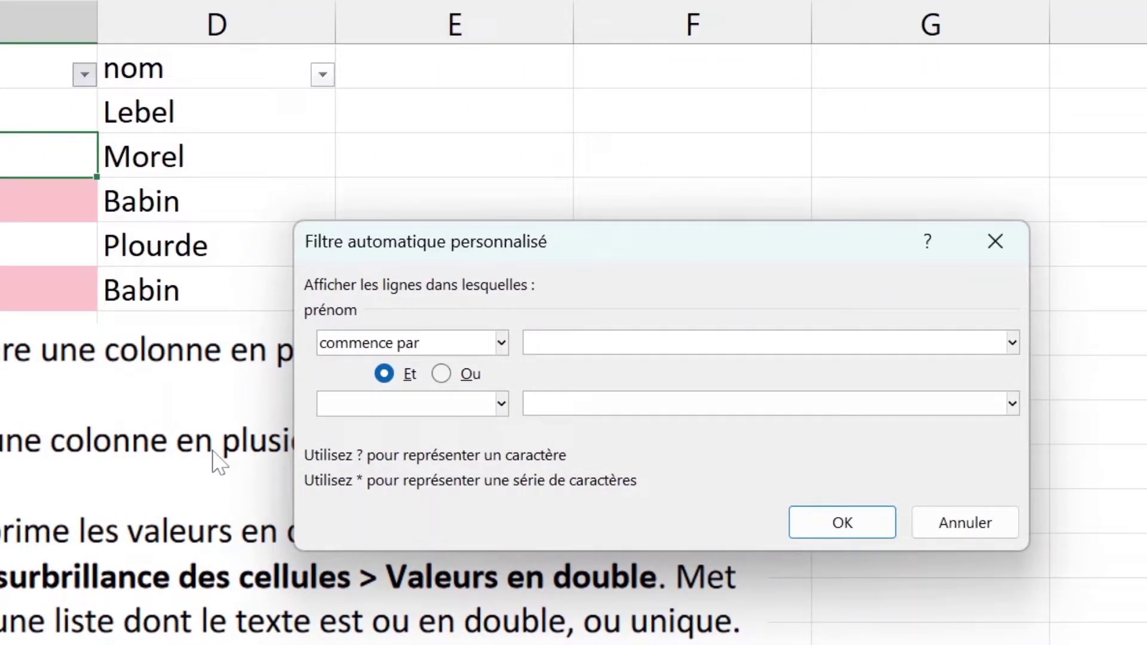
pyautogui.write('L')
pyautogui.click(871, 527)
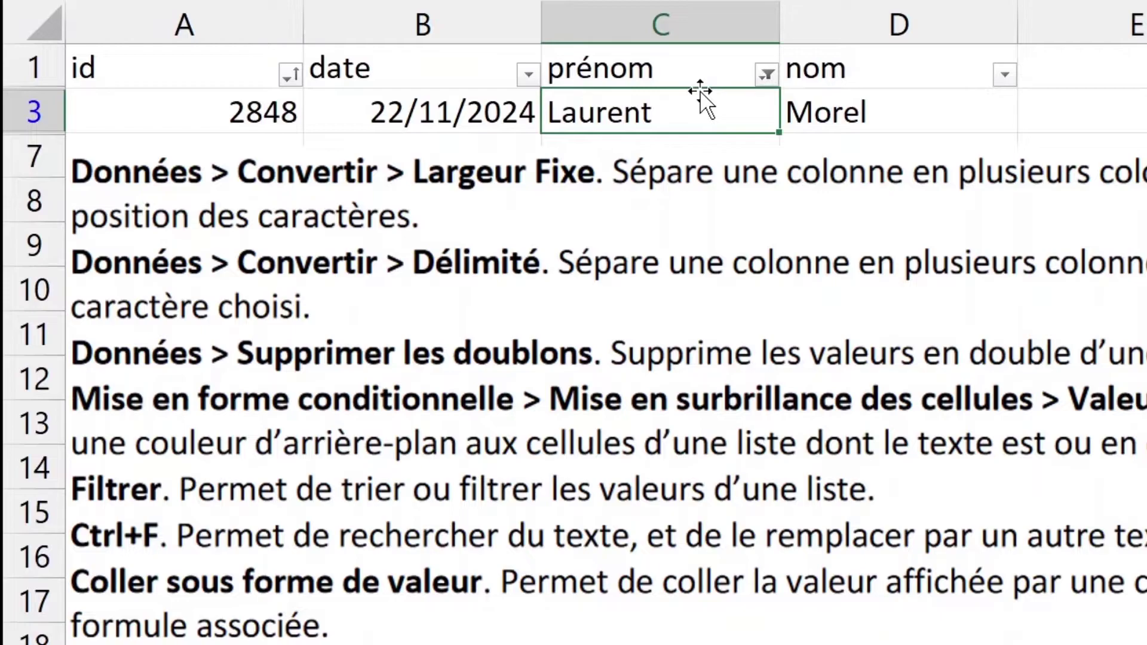
pyautogui.hotkey('ctrl', 'z')
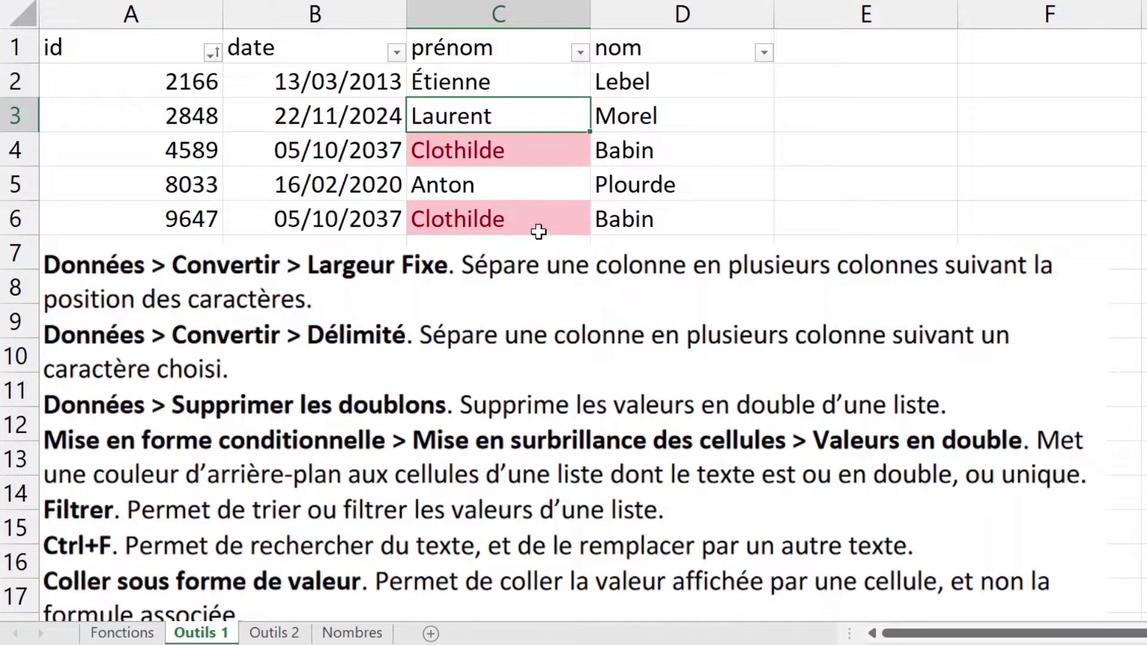
# Step: Replace Anton with Antone in the selected first names, making one replacement
pyautogui.moveTo(537, 228); pyautogui.dragTo(512, 71)
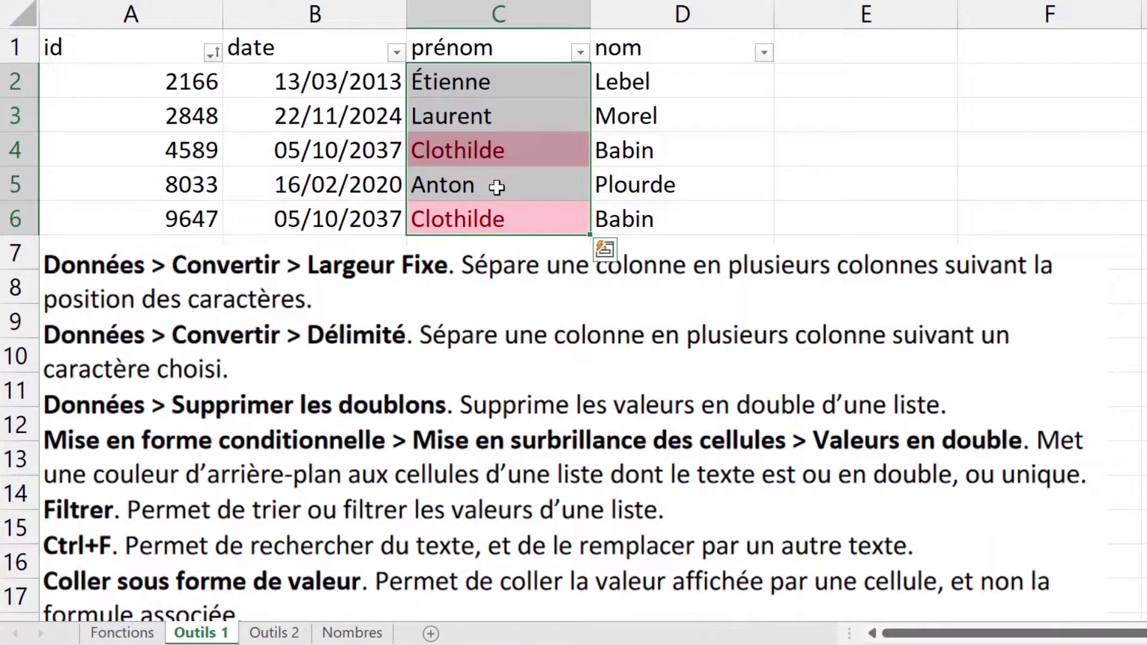
pyautogui.hotkey('ctrl', 'f')
pyautogui.write('A')
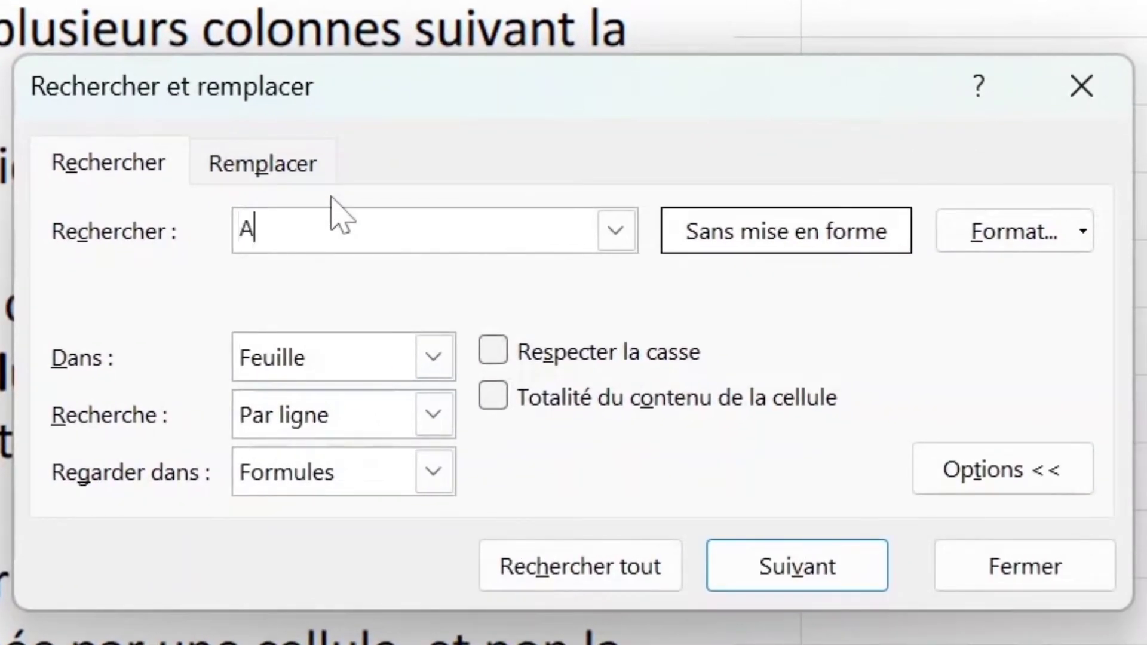
pyautogui.write('nton')
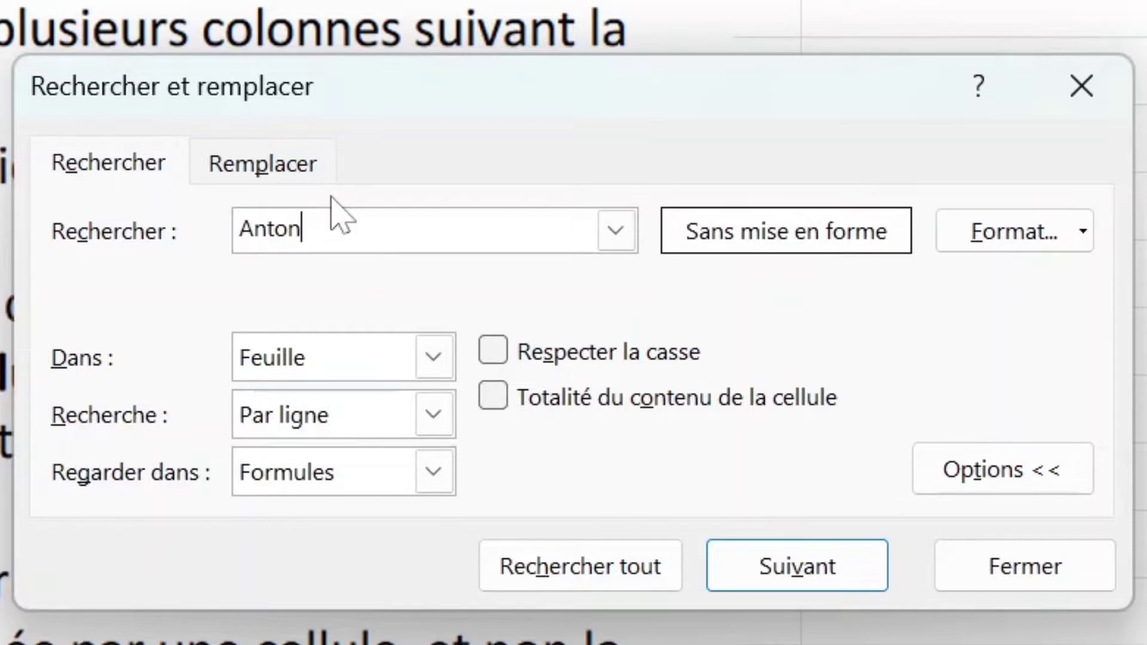
pyautogui.click(299, 161)
pyautogui.write('Antone')
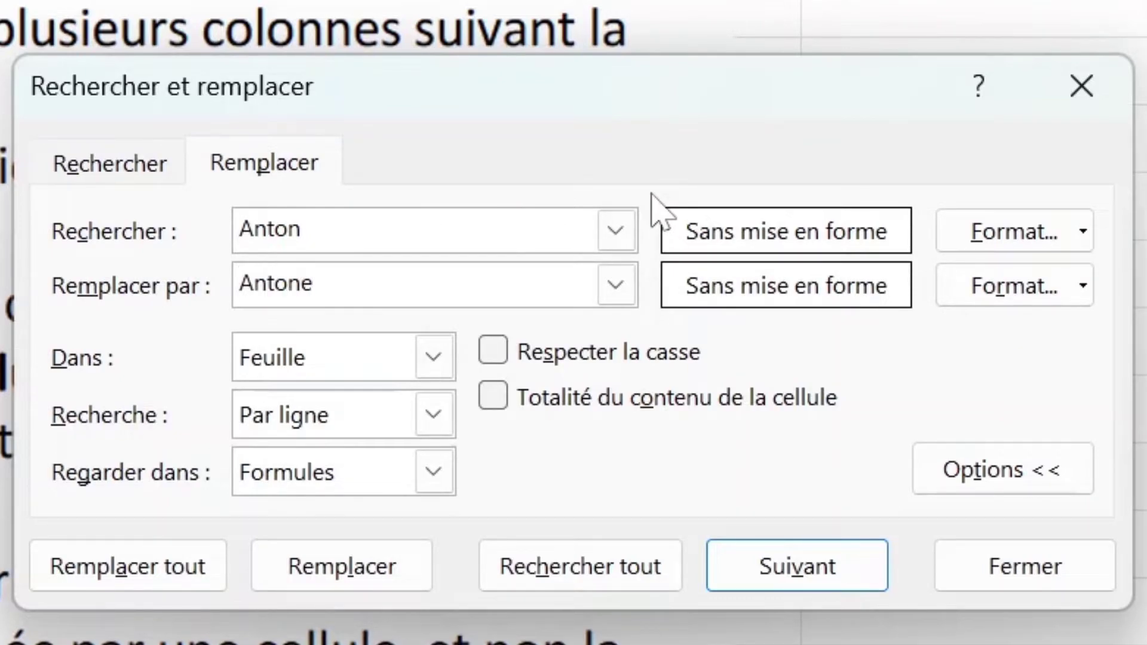
pyautogui.click(172, 585)
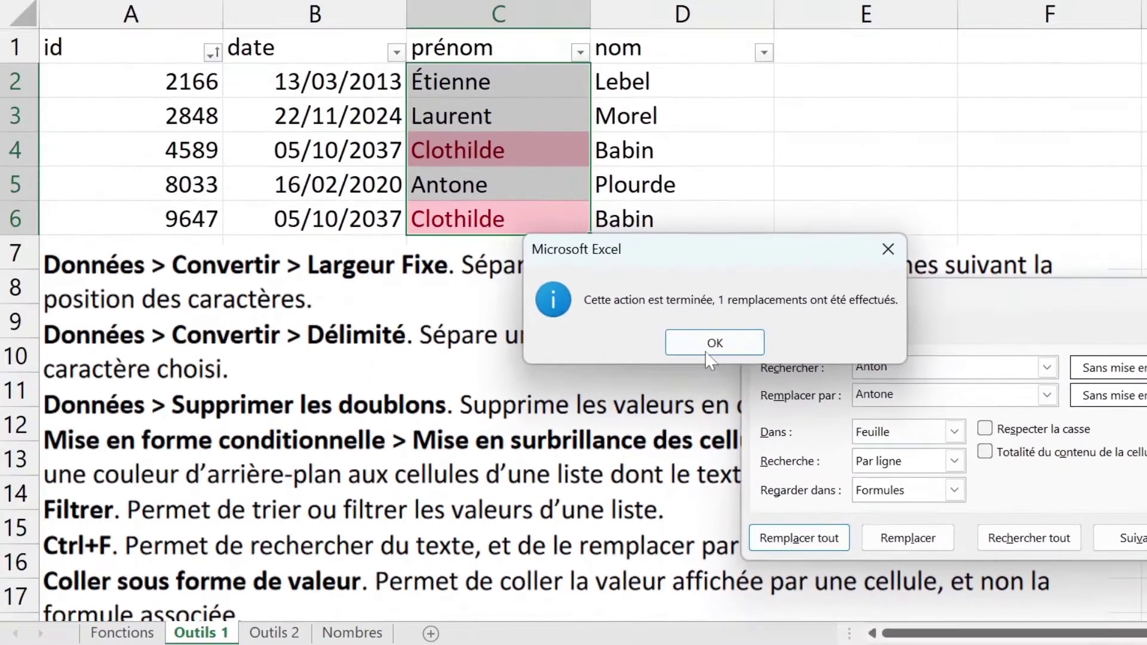
pyautogui.click(719, 341)
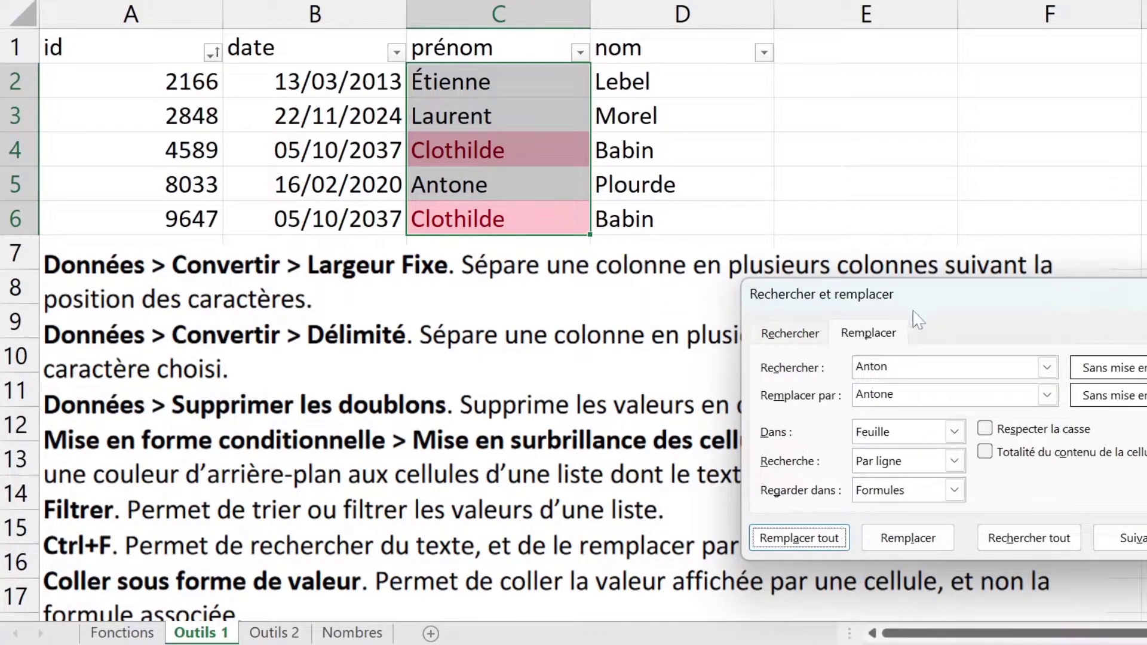
# Step: Close the find-and-replace window, reopen it with Ctrl+F and Ctrl+H, and close it again
pyautogui.click(950, 395)
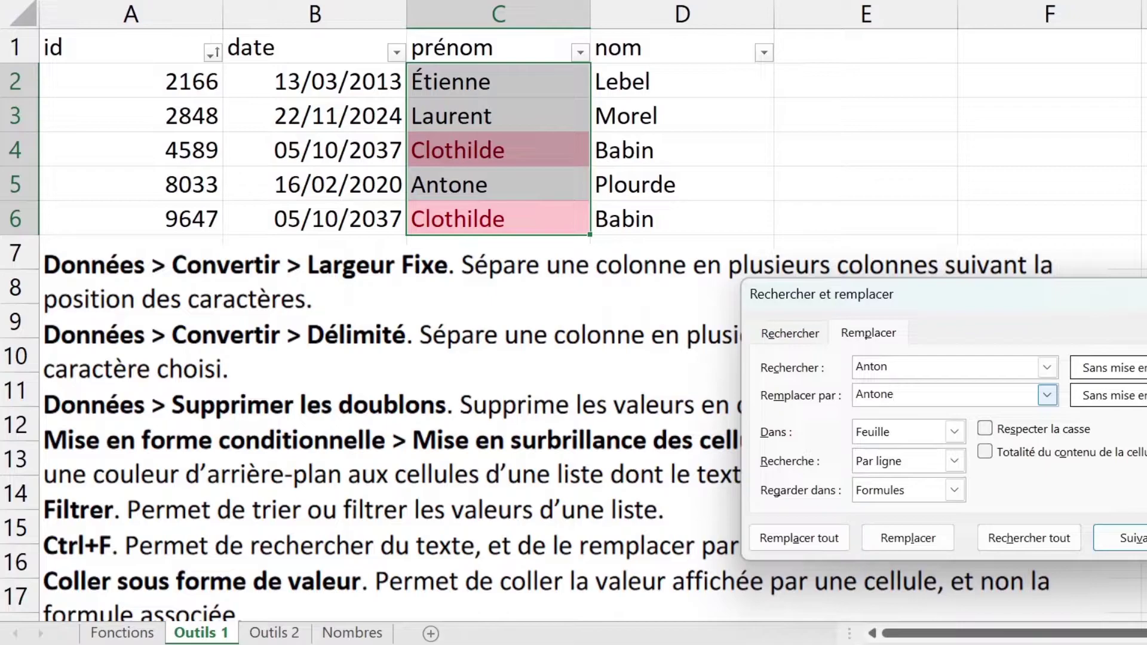
pyautogui.press('Escape')
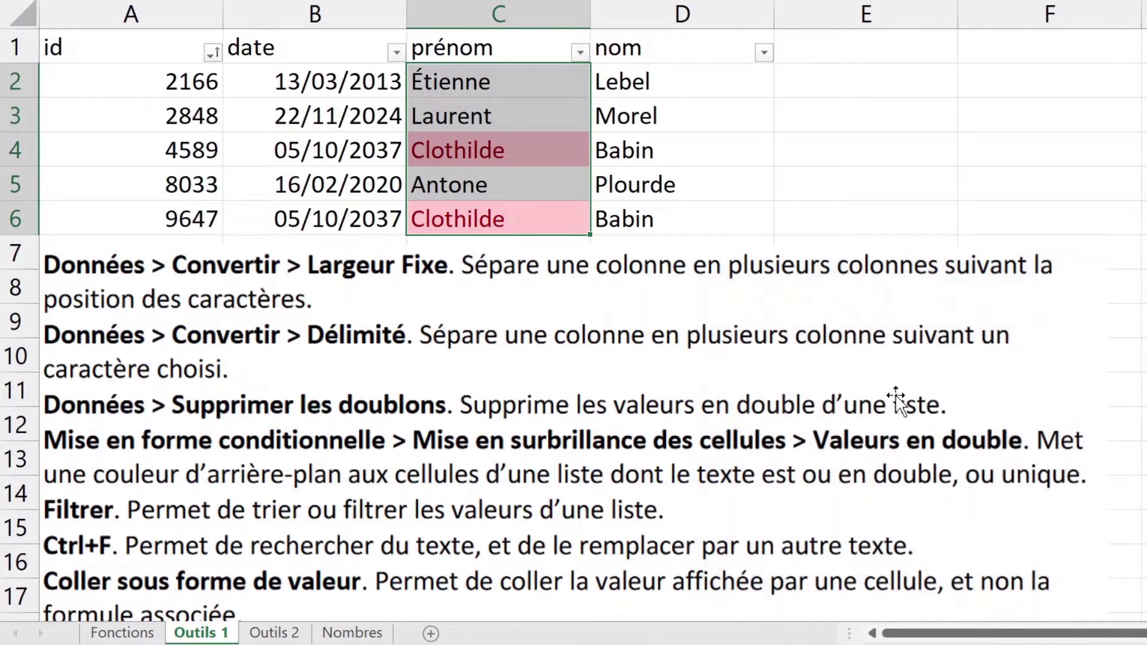
pyautogui.hotkey('ctrl', 'f')
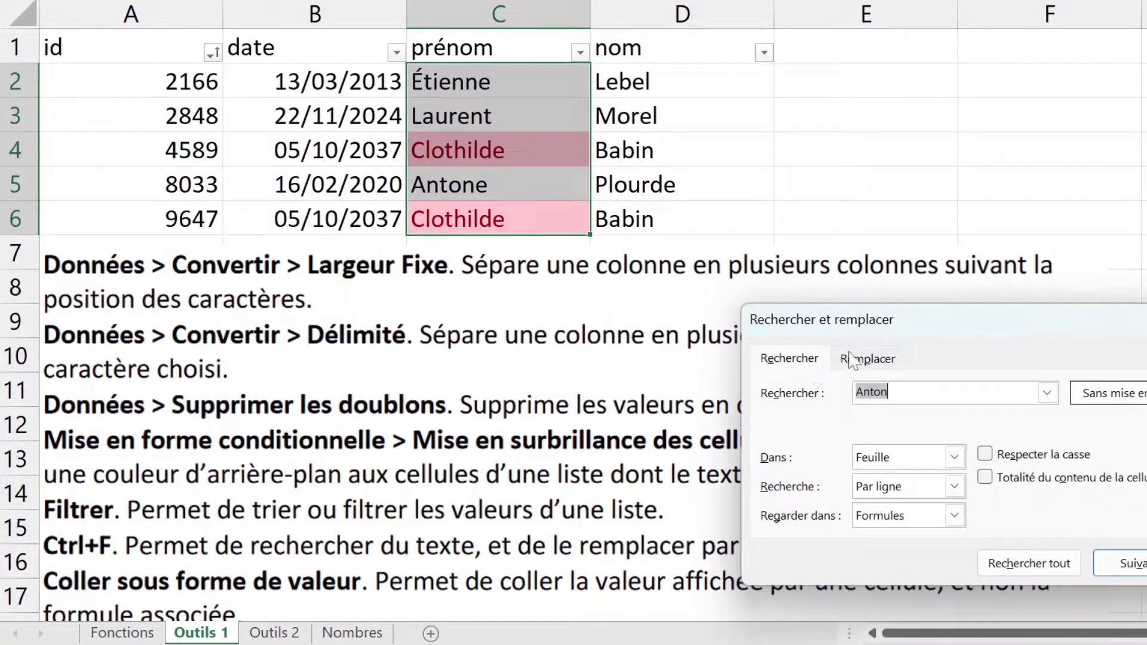
pyautogui.click(883, 358)
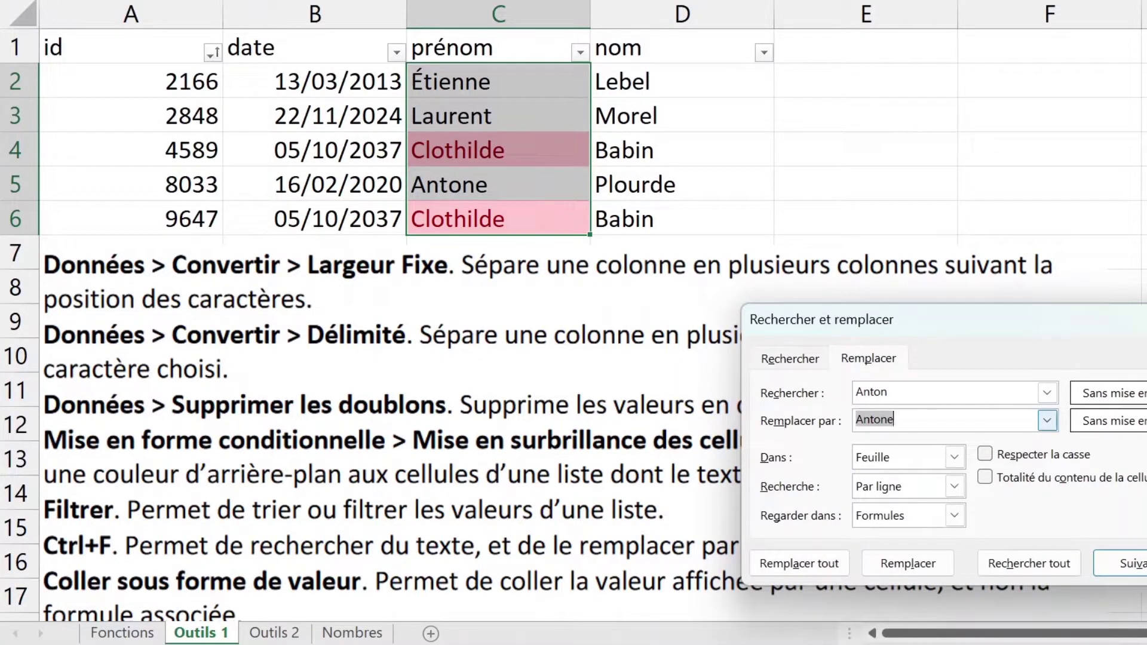
pyautogui.press('Escape')
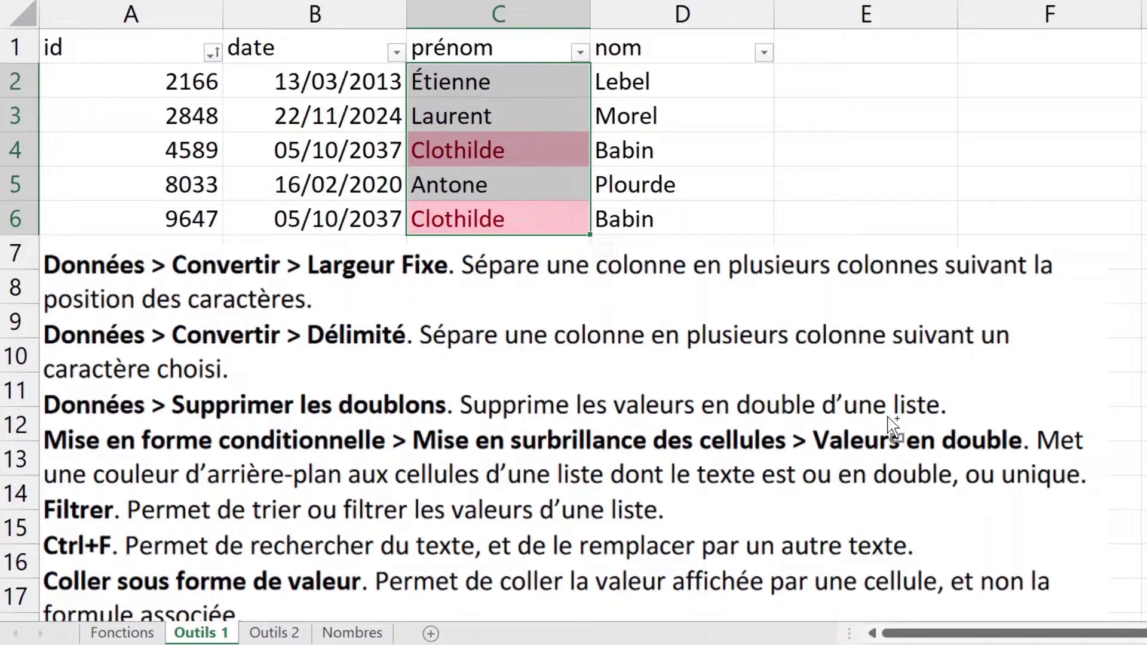
pyautogui.hotkey('ctrl', 'h')
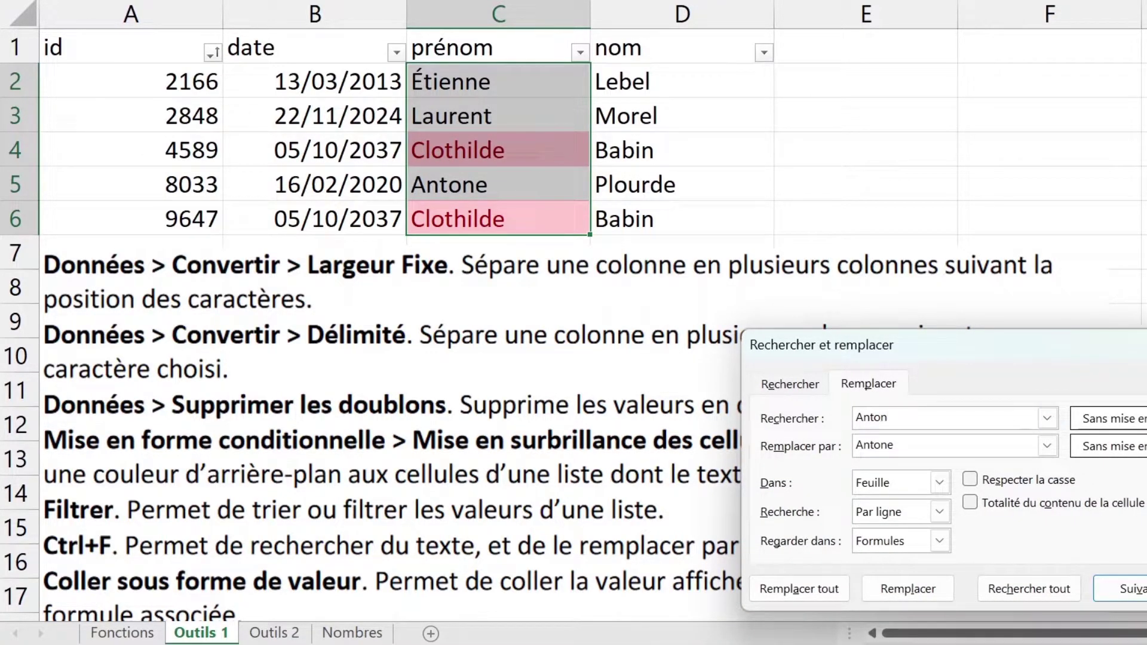
pyautogui.press('Escape')
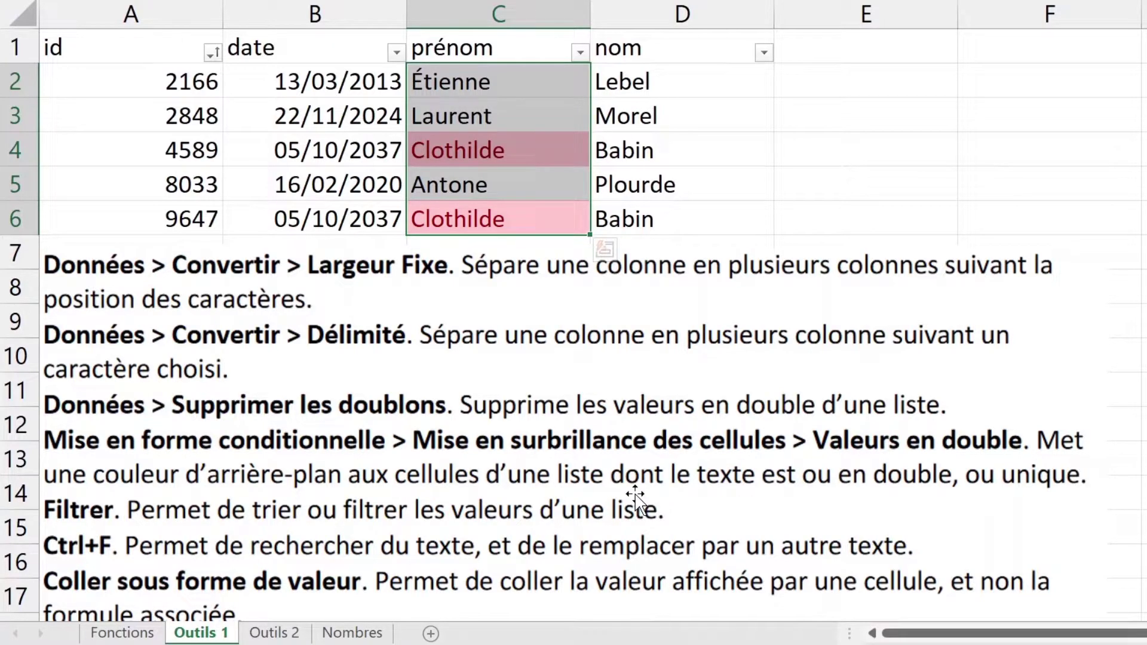
# Step: Switch to the Outils 2 sheet and select the numbers in columns A, B and C
pyautogui.click(275, 634)
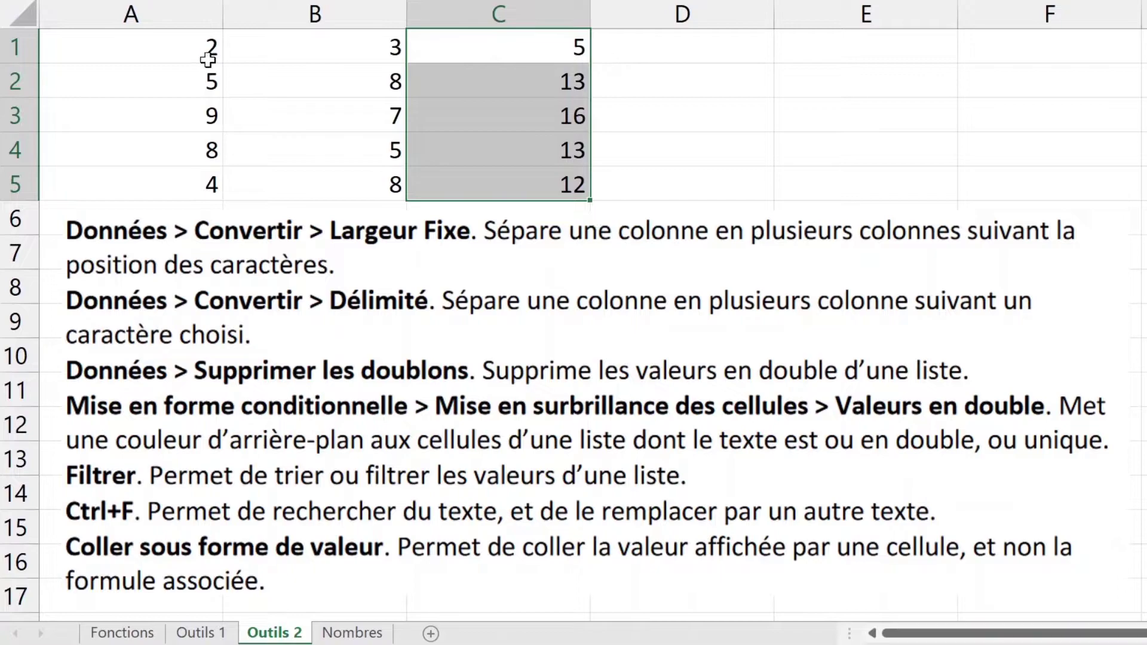
pyautogui.moveTo(200, 51); pyautogui.dragTo(205, 177)
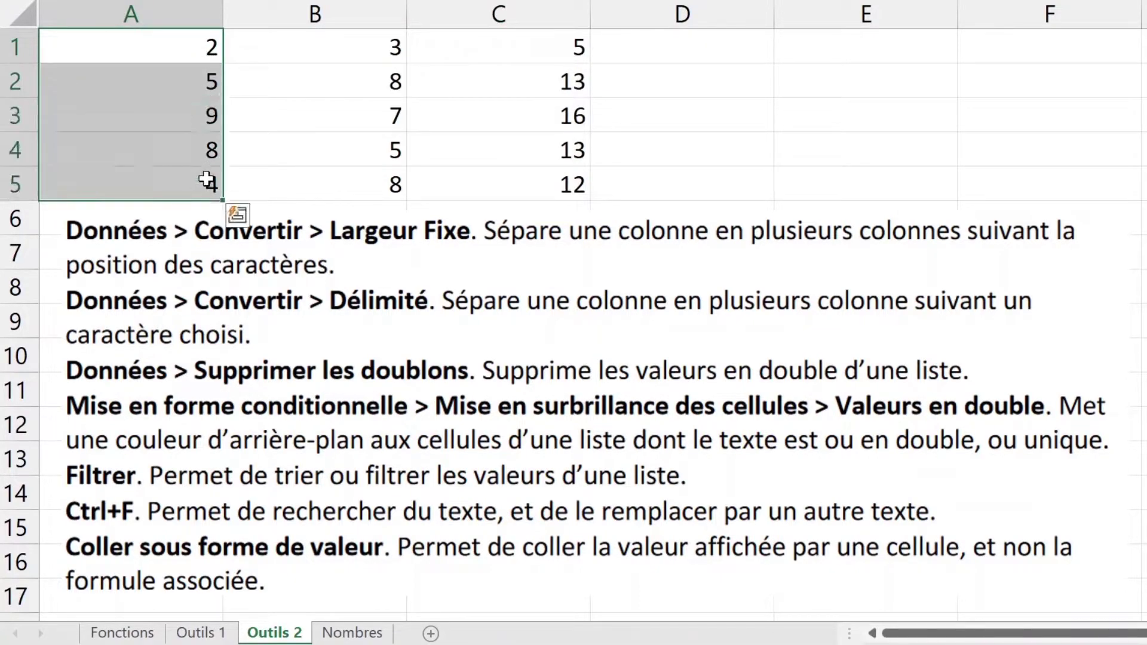
pyautogui.click(338, 41)
pyautogui.moveTo(338, 41); pyautogui.dragTo(361, 191)
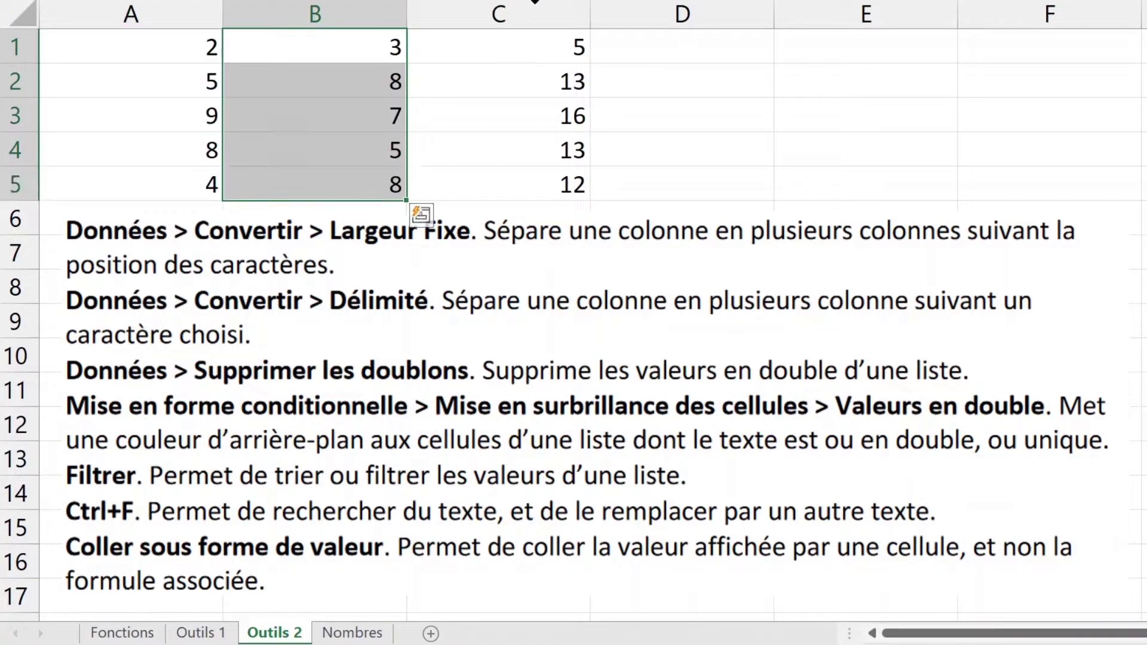
pyautogui.click(544, 43)
pyautogui.moveTo(544, 43); pyautogui.dragTo(530, 197)
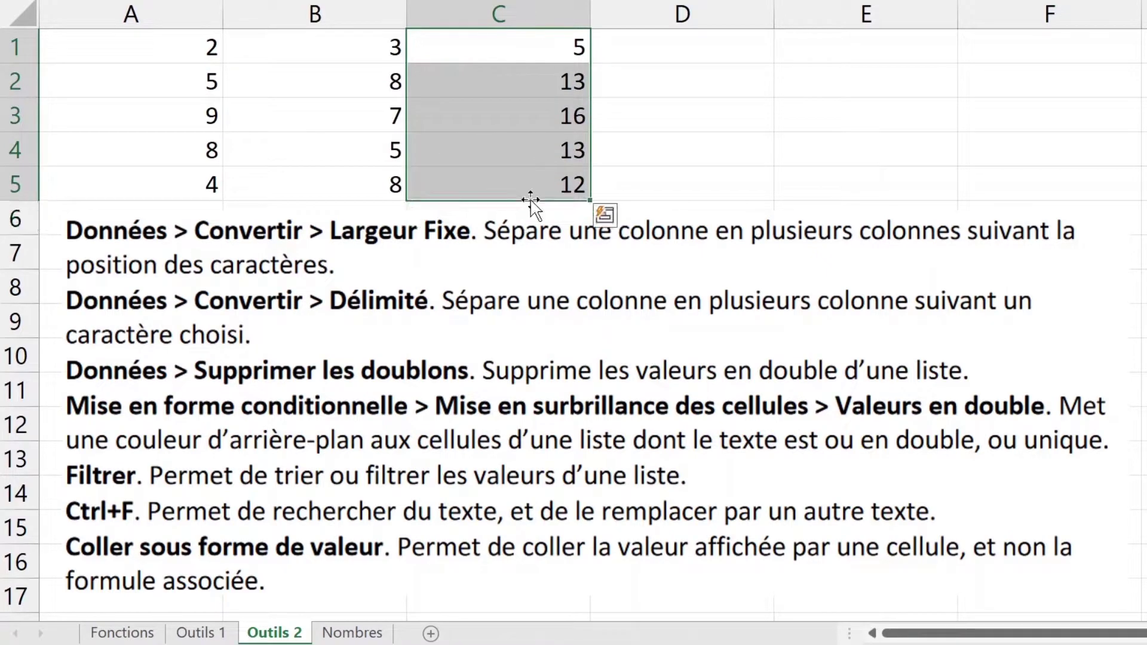
# Step: Inspect C2's formula =A2+B2, pointing out cells A2 and B2, then select the column C results
pyautogui.click(549, 82)
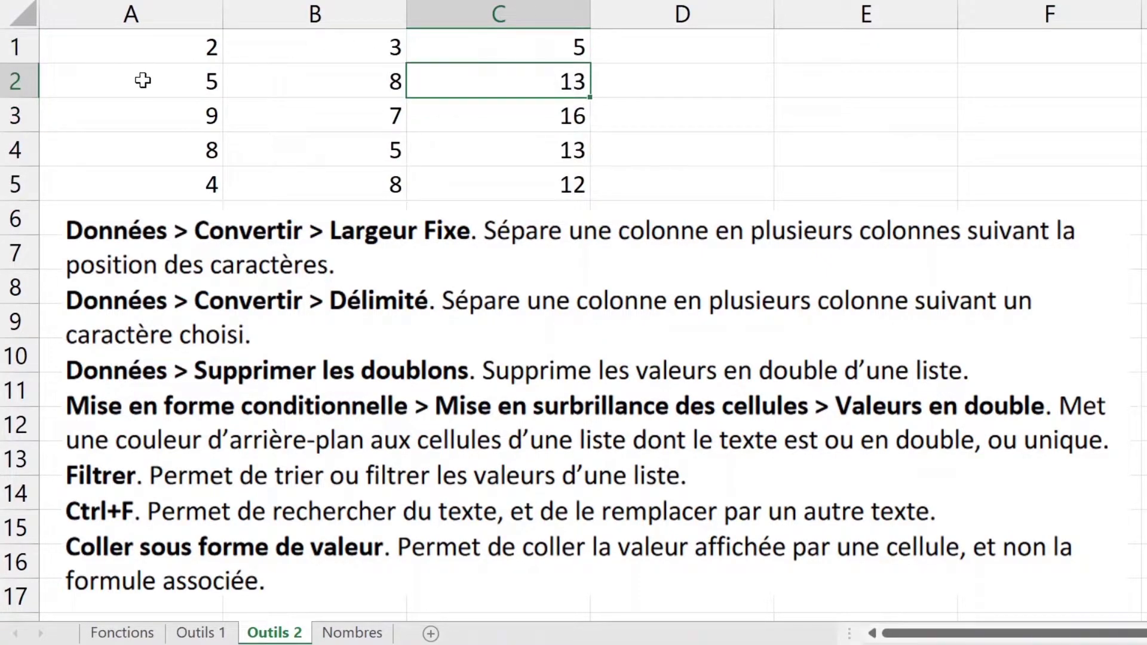
pyautogui.doubleClick(527, 76)
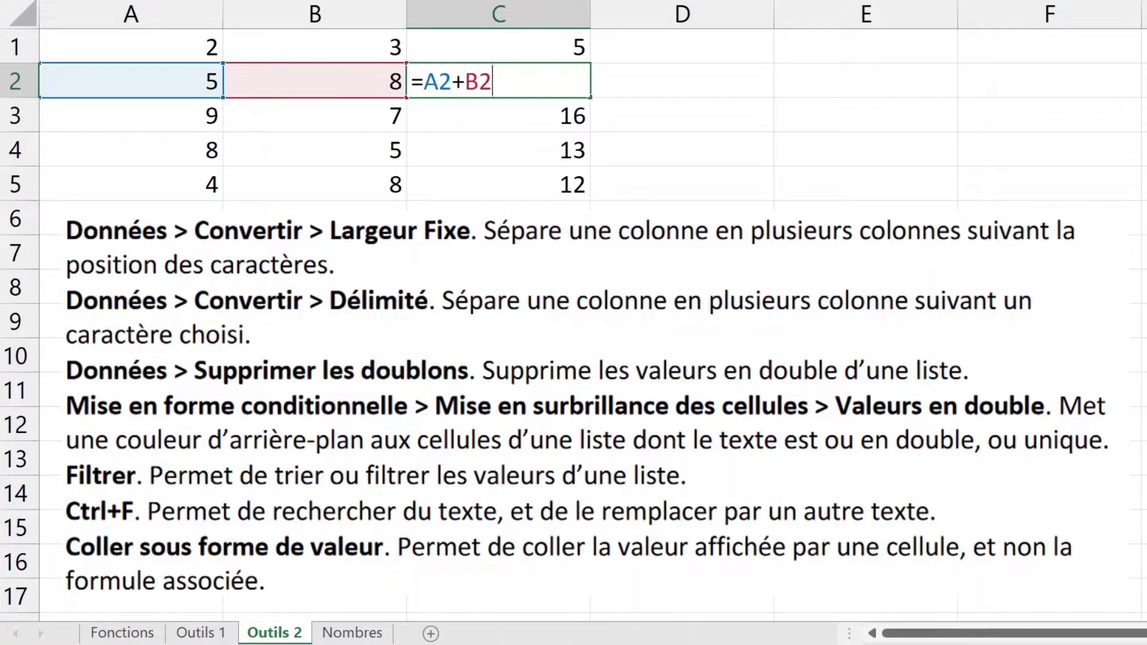
pyautogui.press('Escape')
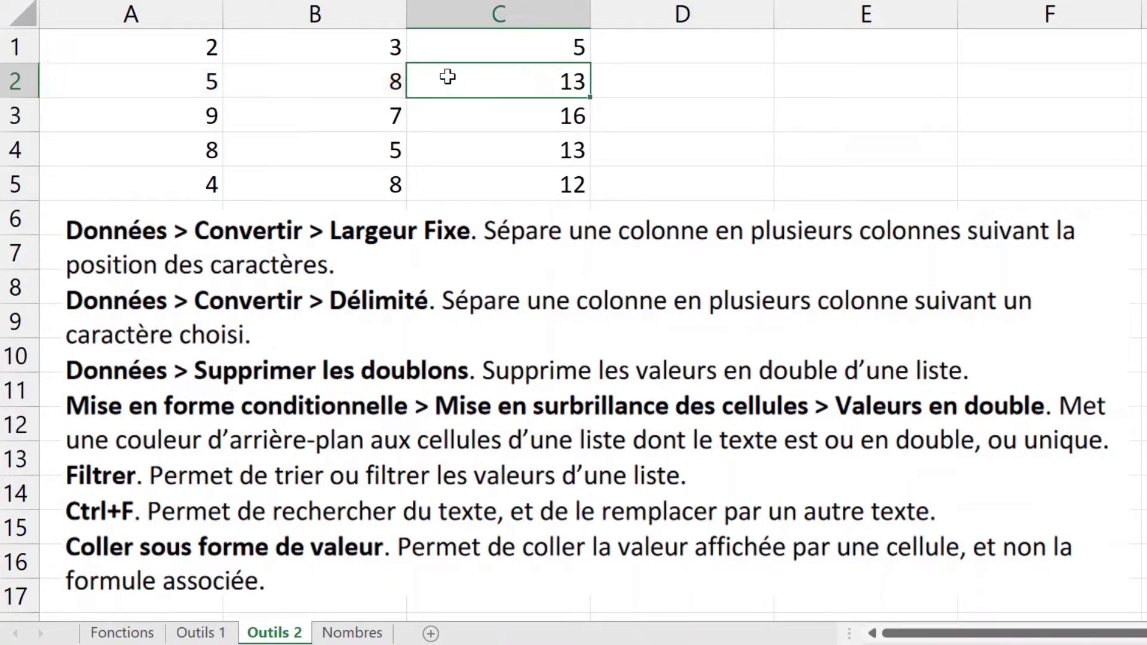
pyautogui.click(205, 93)
pyautogui.click(271, 91)
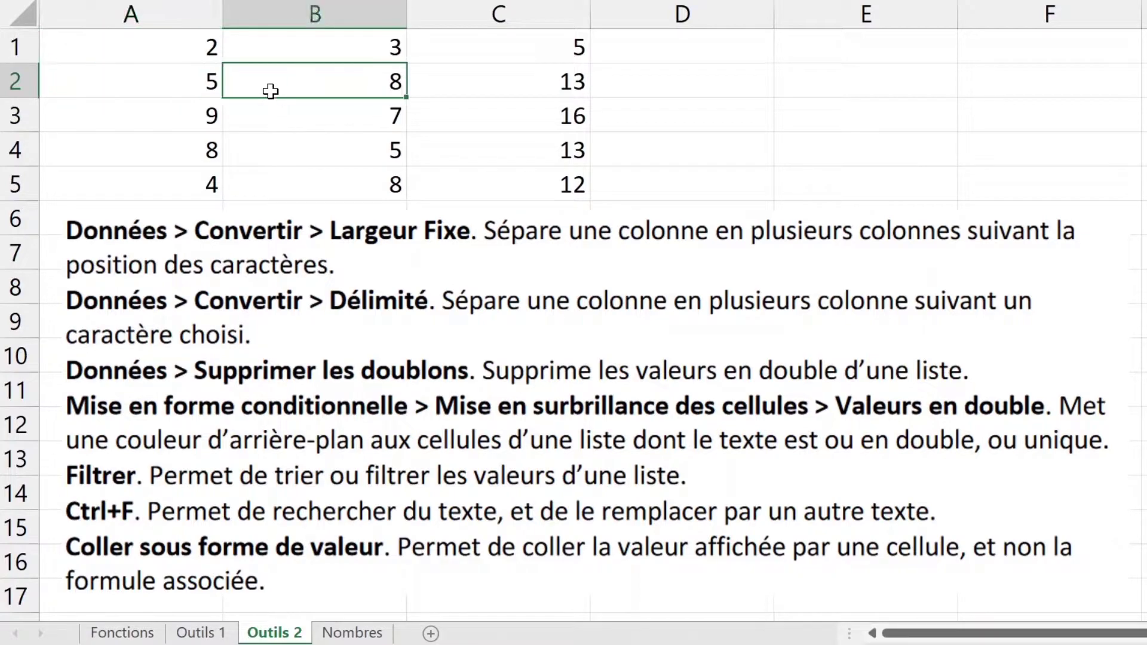
pyautogui.click(175, 81)
pyautogui.click(251, 82)
pyautogui.moveTo(522, 51); pyautogui.dragTo(531, 183)
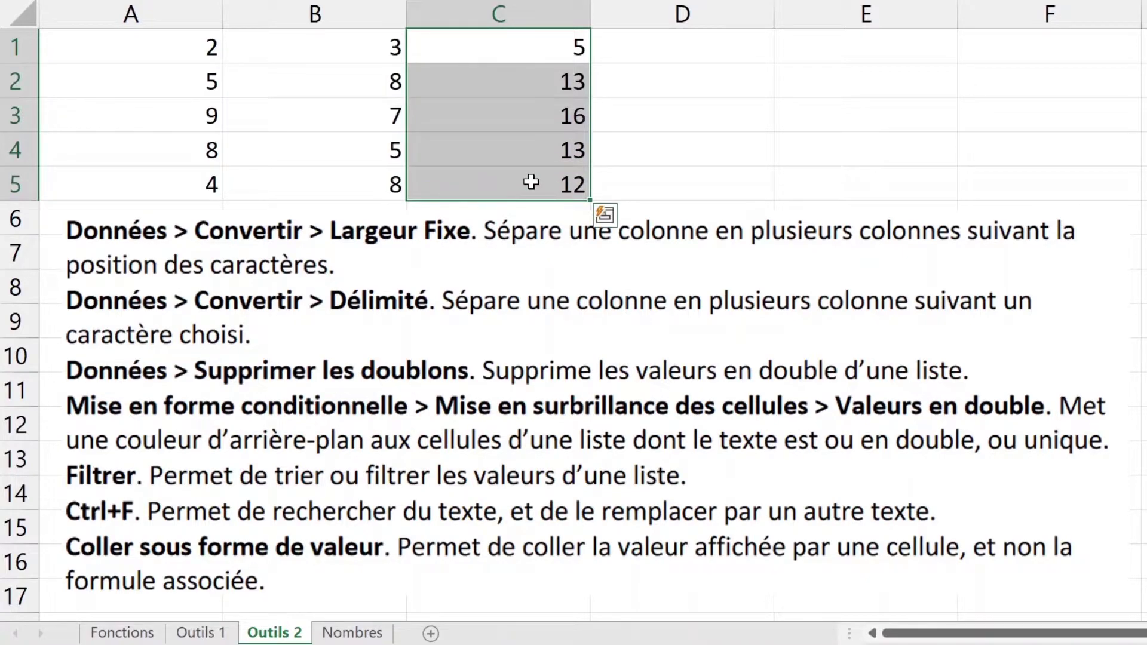
pyautogui.hotkey('ctrl', 'f')
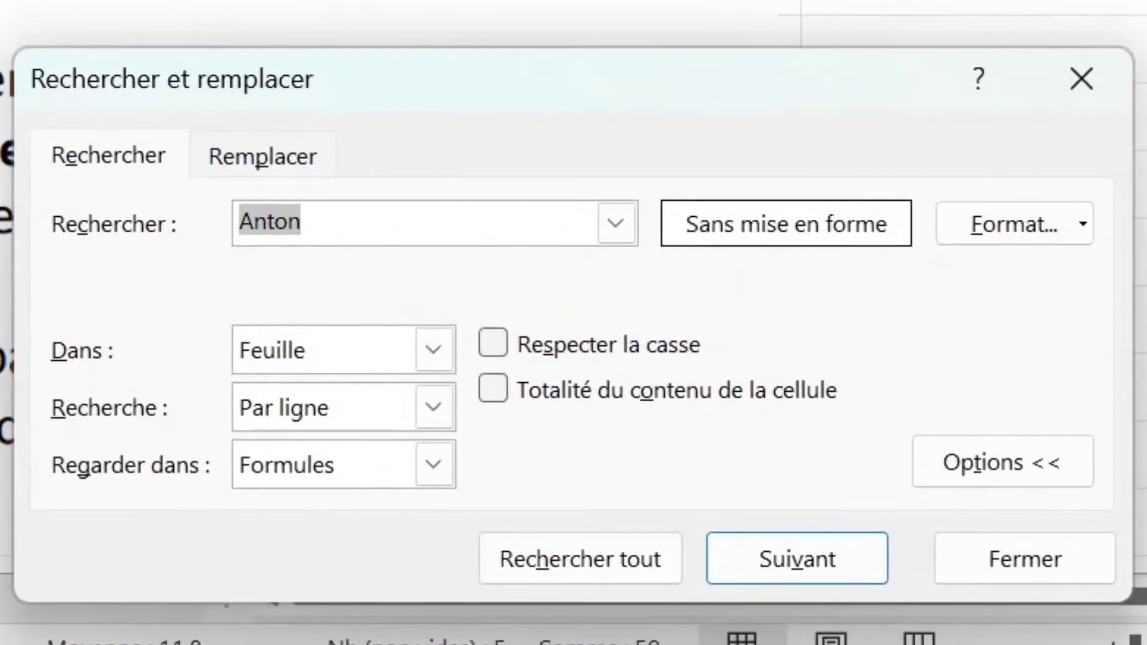
# Step: Replace every + with - in C1:C5, giving -1, -3, 2, 3 and -4, and check C1's formula
pyautogui.write('+')
pyautogui.click(251, 159)
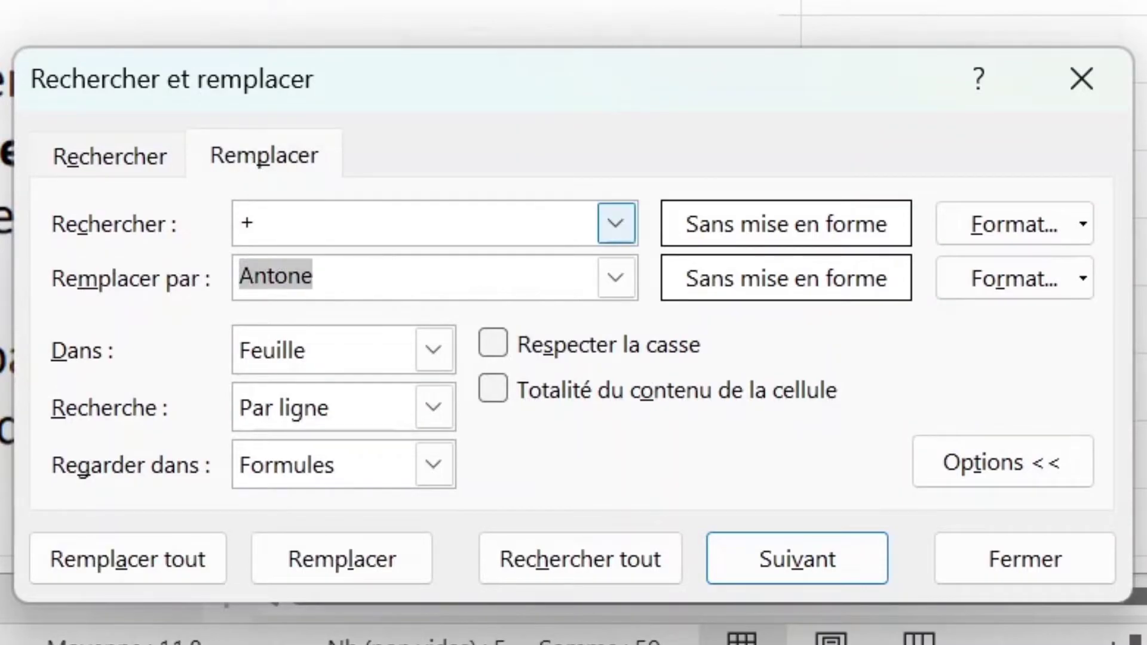
pyautogui.write('-')
pyautogui.click(162, 568)
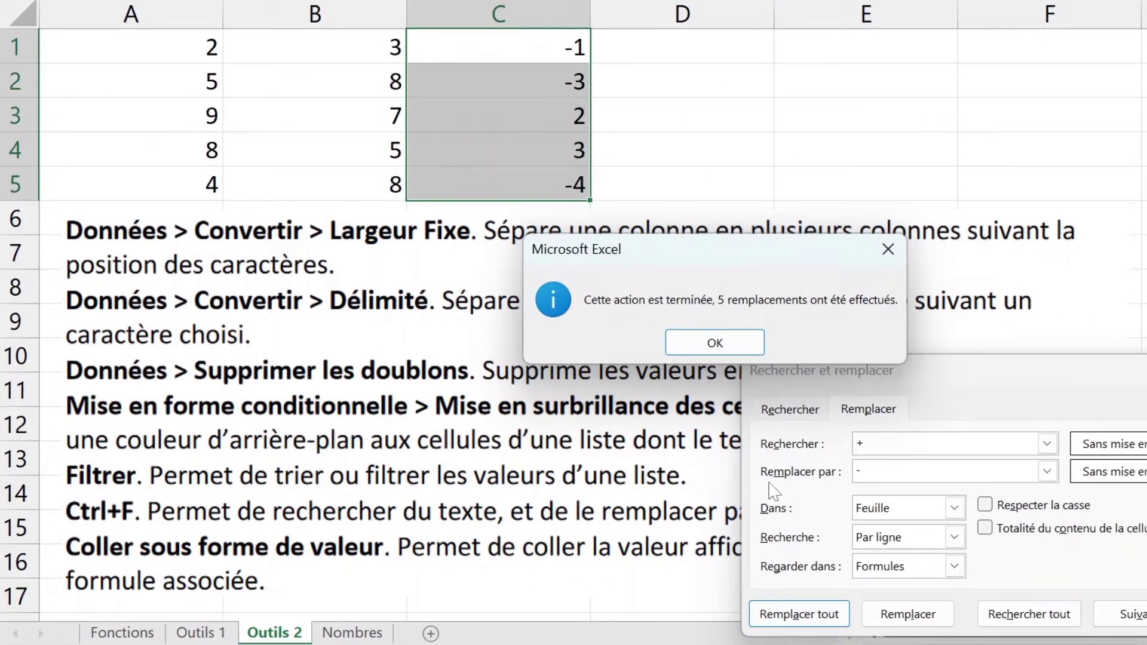
pyautogui.press('Return')
pyautogui.press('Escape')
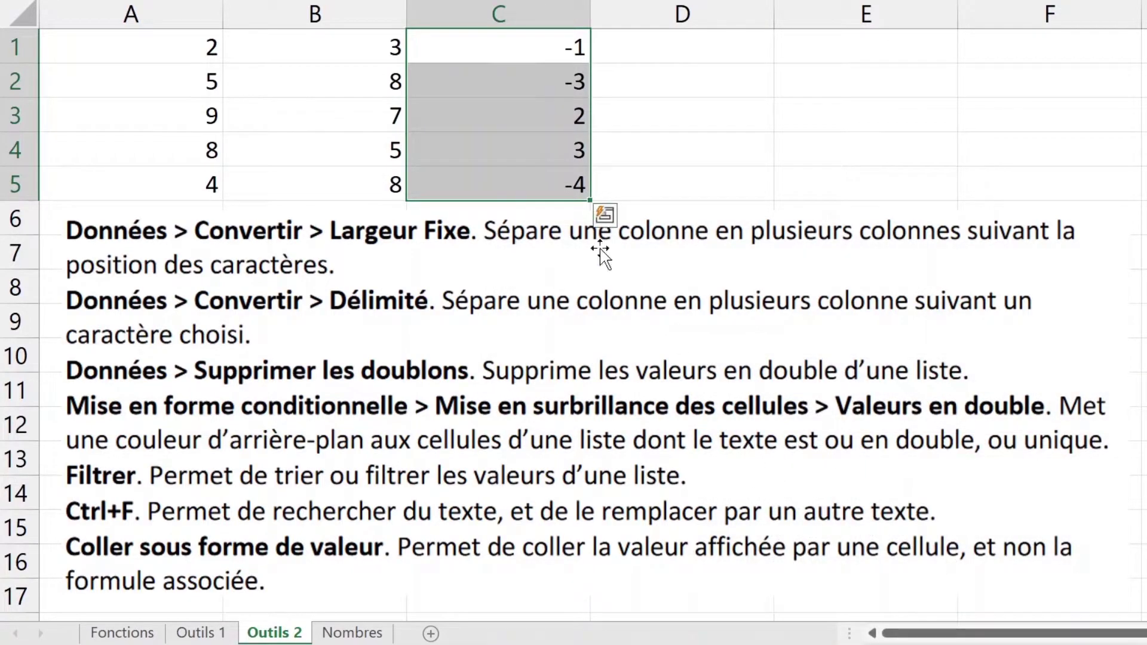
pyautogui.doubleClick(502, 49)
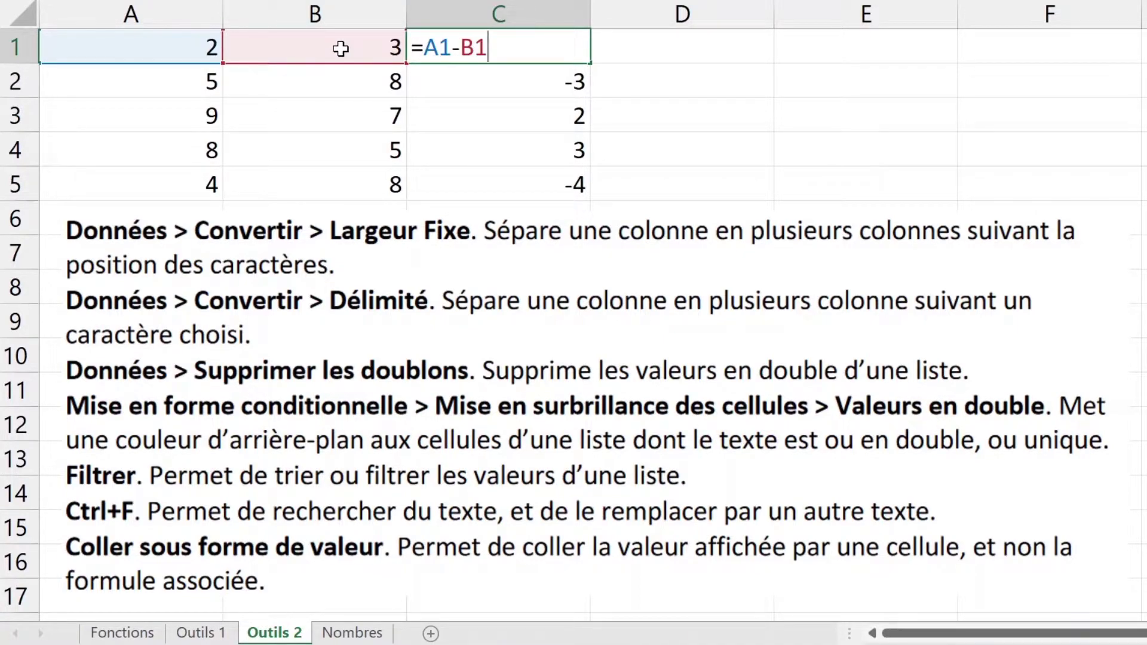
pyautogui.press('Escape')
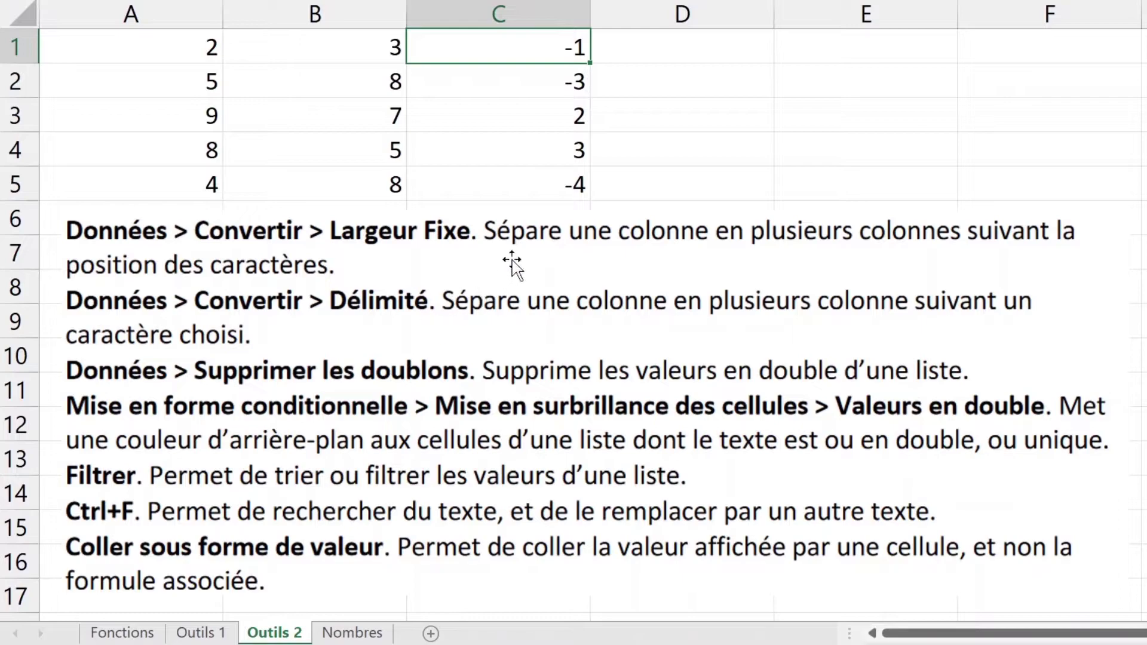
pyautogui.click(519, 178)
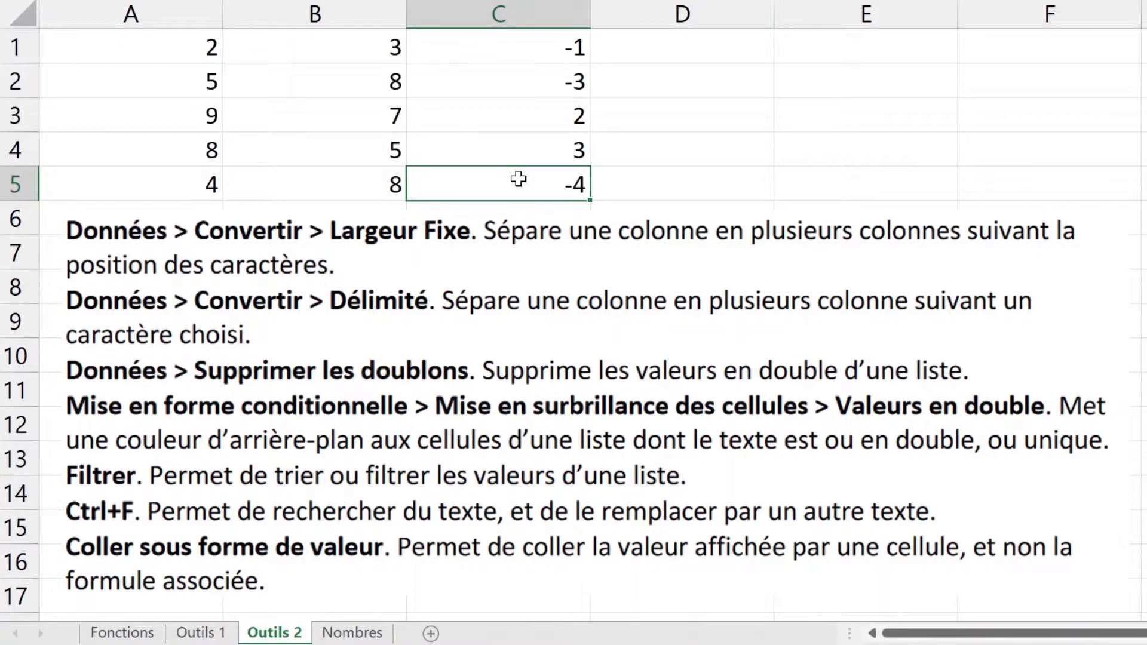
# Step: Copy the C1:C5 subtraction formulas and paste them into column F starting at F1
pyautogui.moveTo(518, 179); pyautogui.dragTo(539, 47)
pyautogui.hotkey('ctrl', 'c')
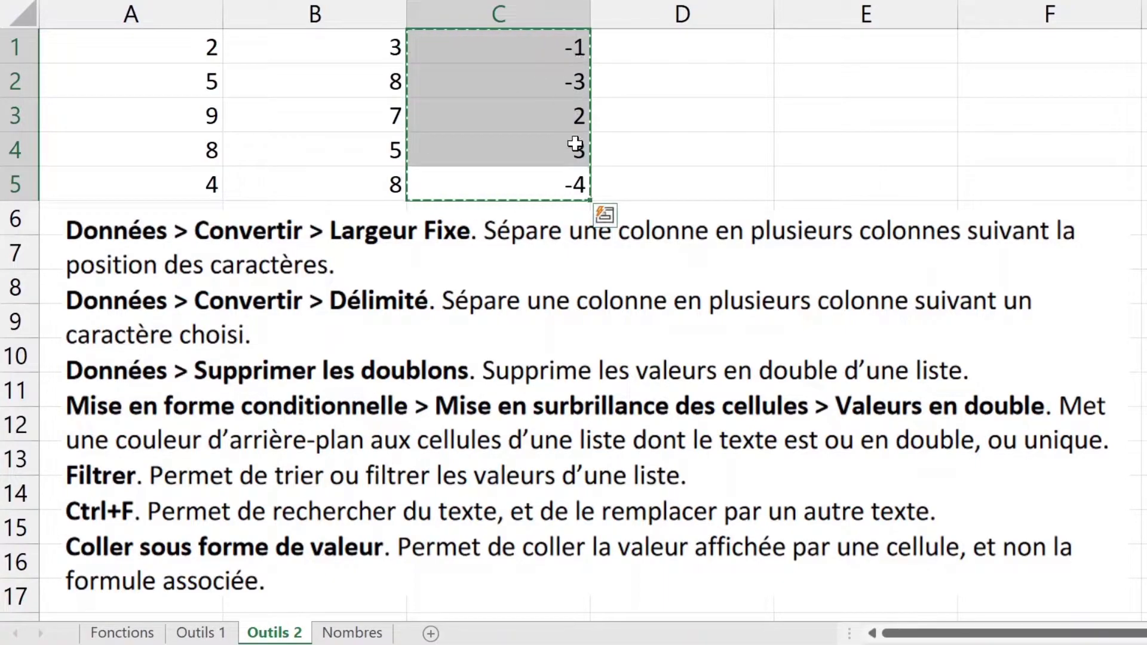
pyautogui.rightClick(574, 184)
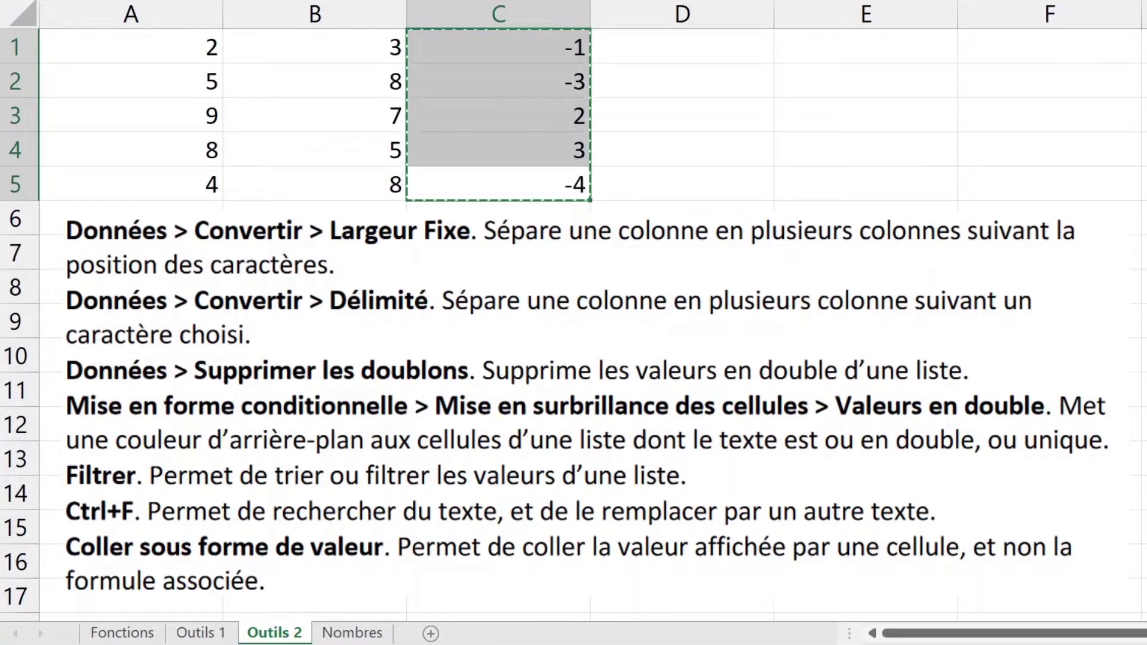
pyautogui.click(1054, 47)
pyautogui.hotkey('ctrl', 'v')
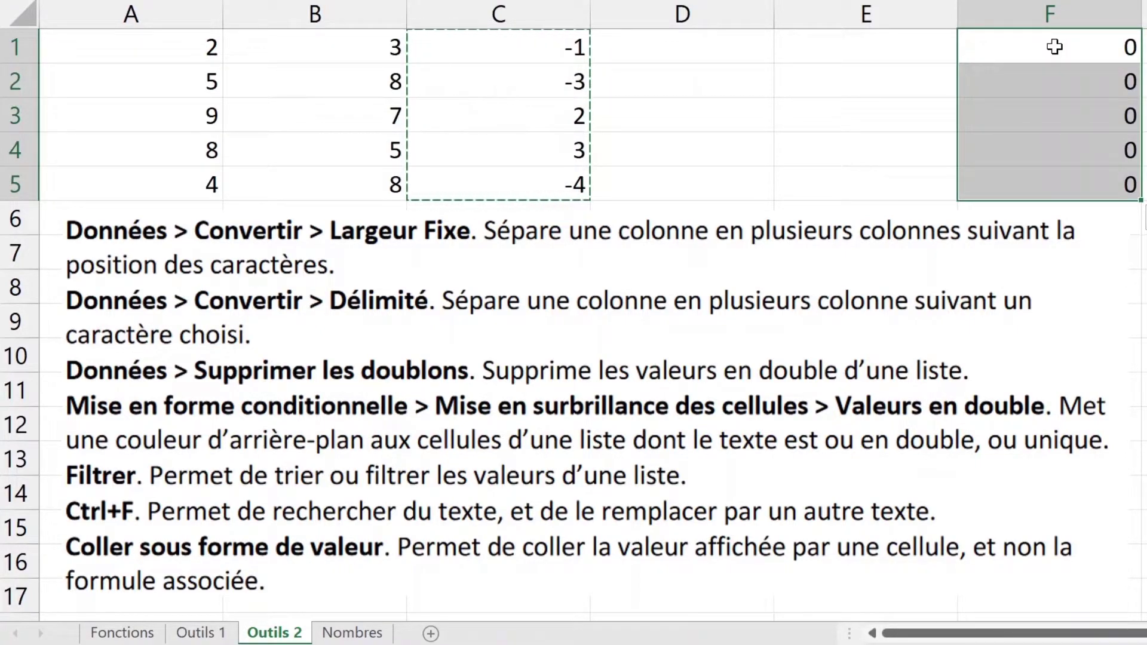
# Step: Compare formulas in C2, C4 and F1 (now =D1-E1), then copy C1:C5 again
pyautogui.doubleClick(548, 71)
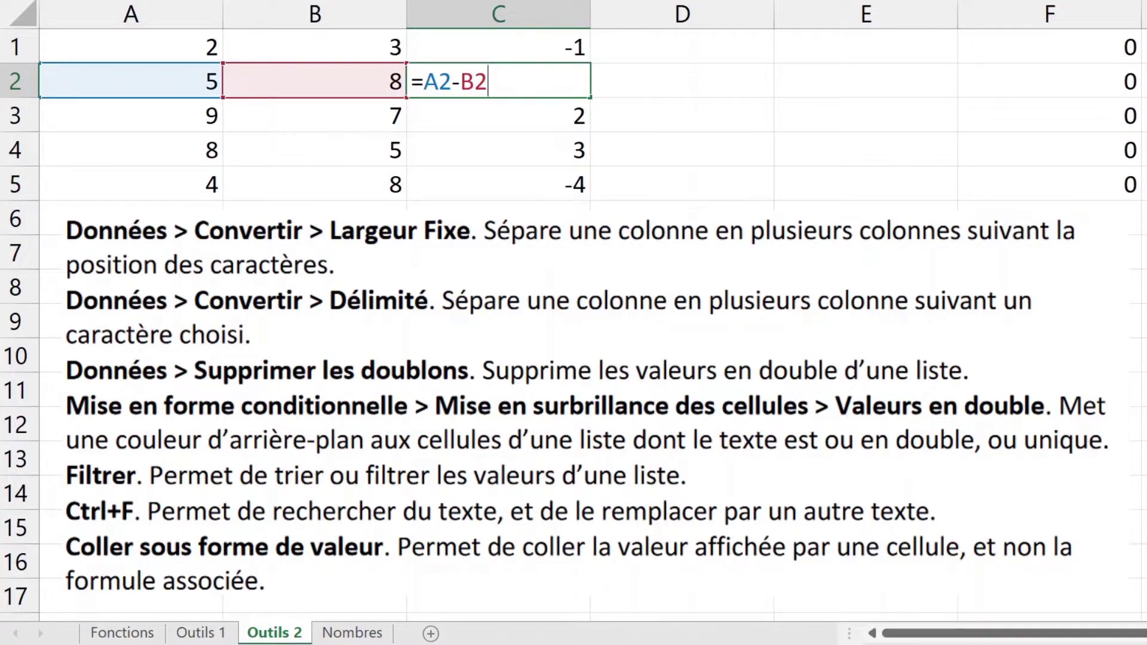
pyautogui.click(439, 82)
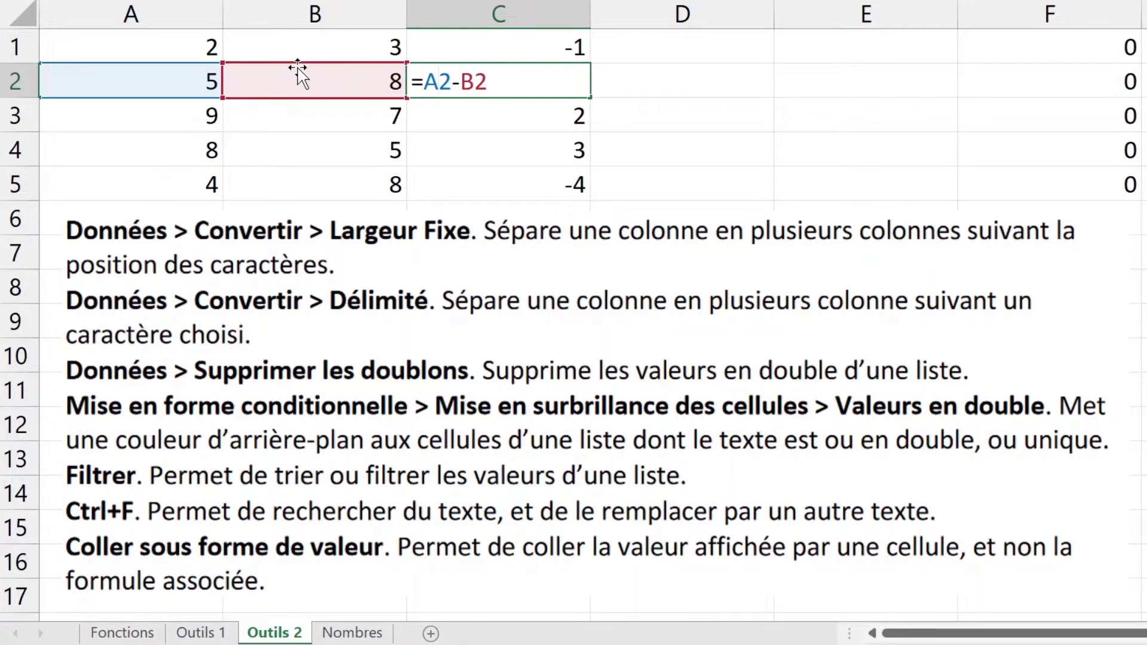
pyautogui.press('Escape')
pyautogui.doubleClick(517, 148)
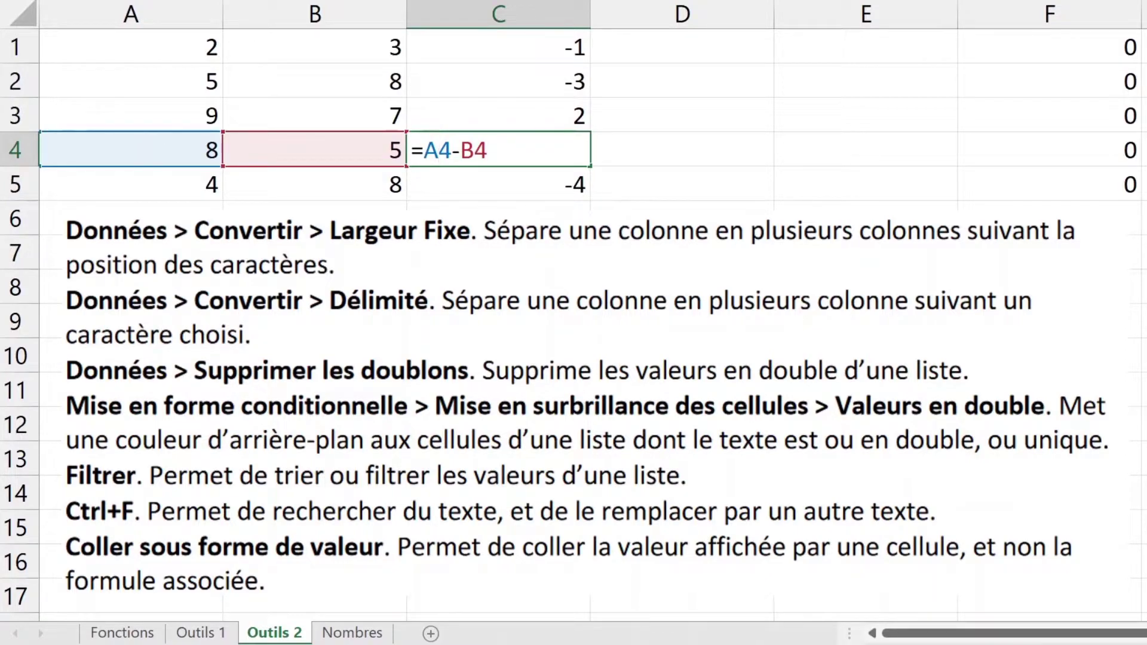
pyautogui.press('Escape')
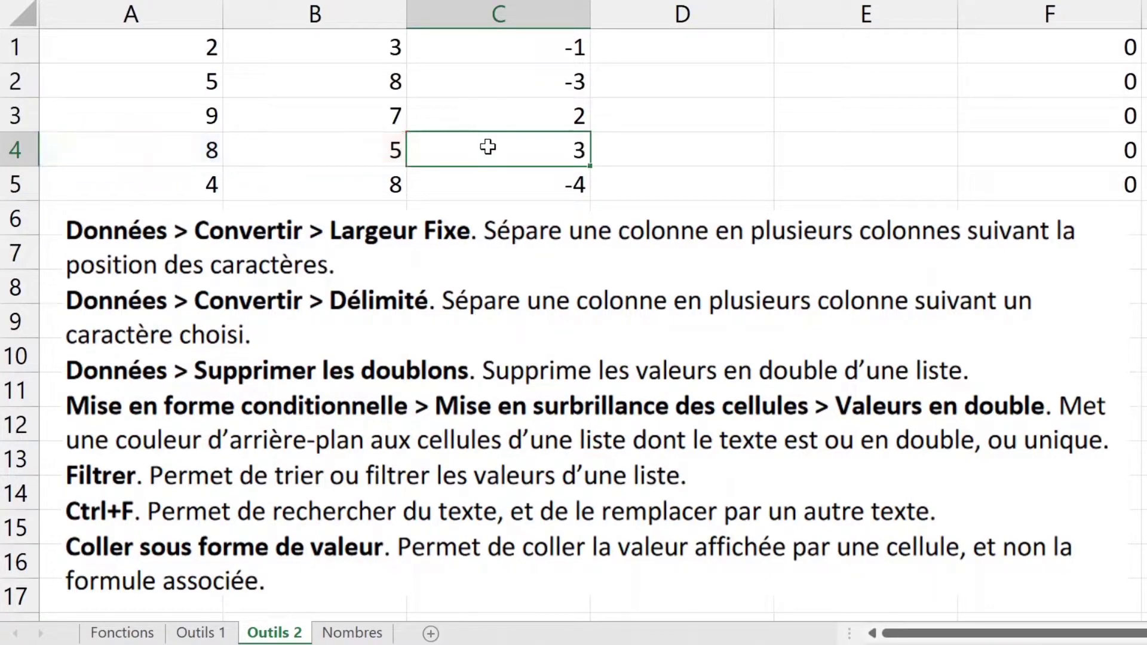
pyautogui.doubleClick(1119, 49)
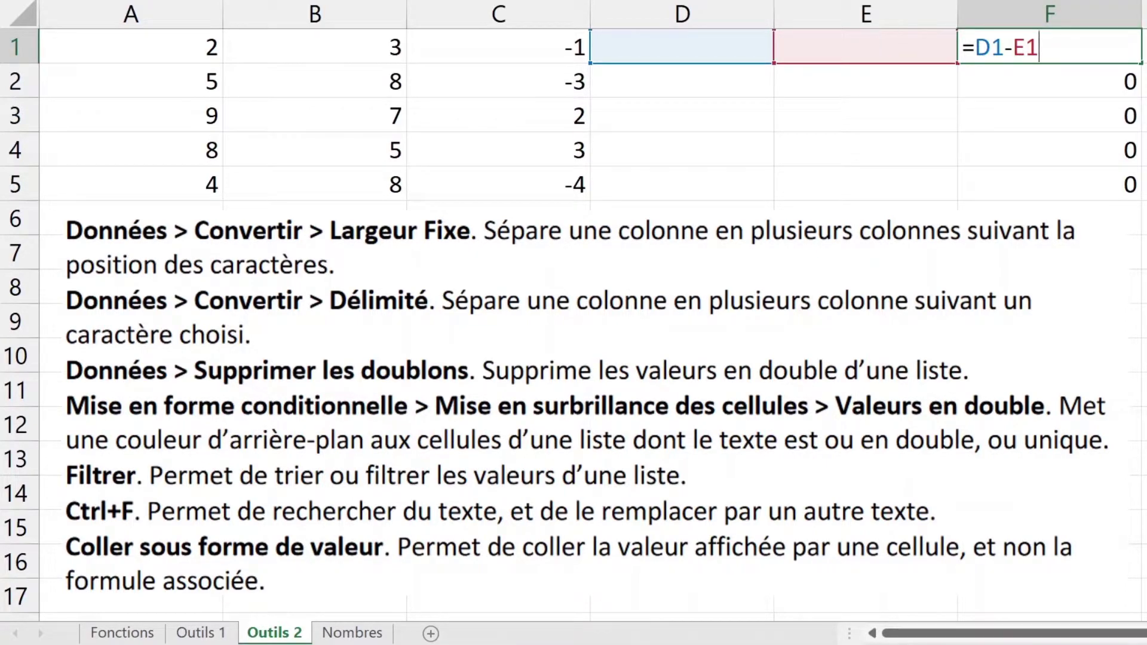
pyautogui.press('Escape')
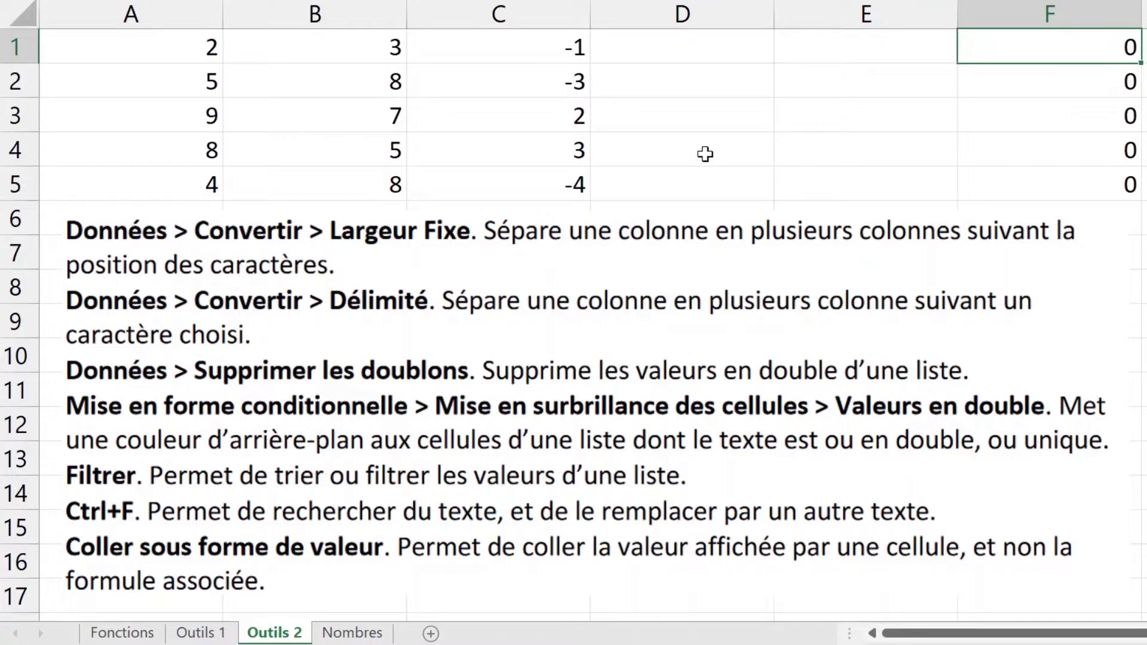
pyautogui.moveTo(550, 190); pyautogui.dragTo(550, 20)
pyautogui.hotkey('ctrl', 'c')
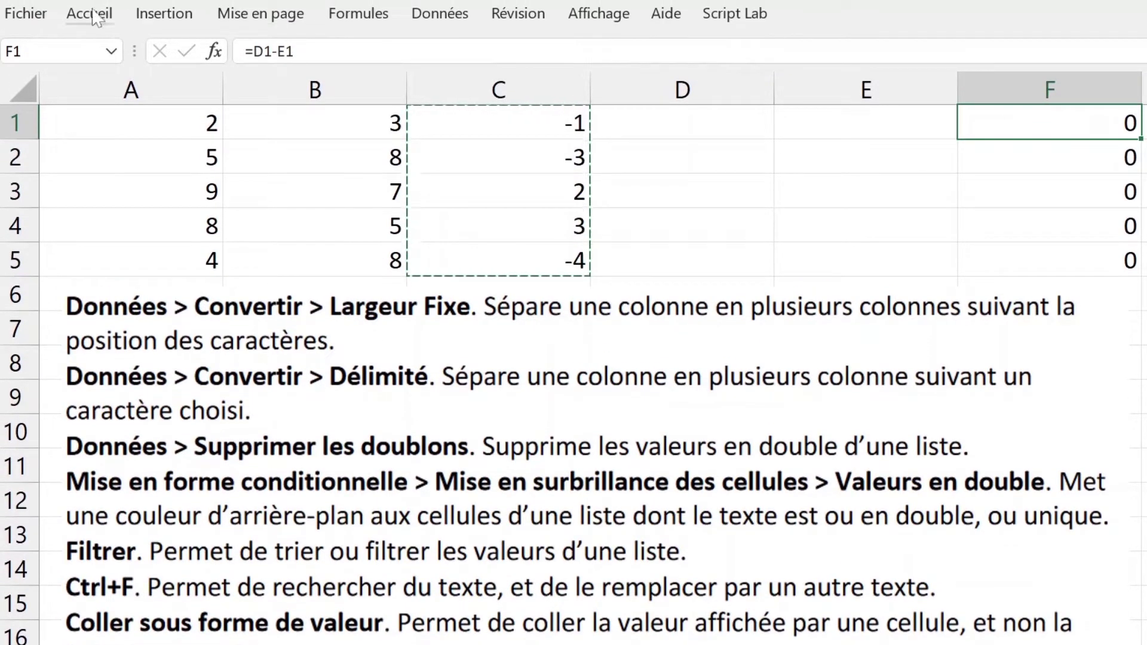
# Step: Paste C's results into column F as values (-1, -3, 2, 3, -4) and confirm F4 holds 3
pyautogui.click(96, 12)
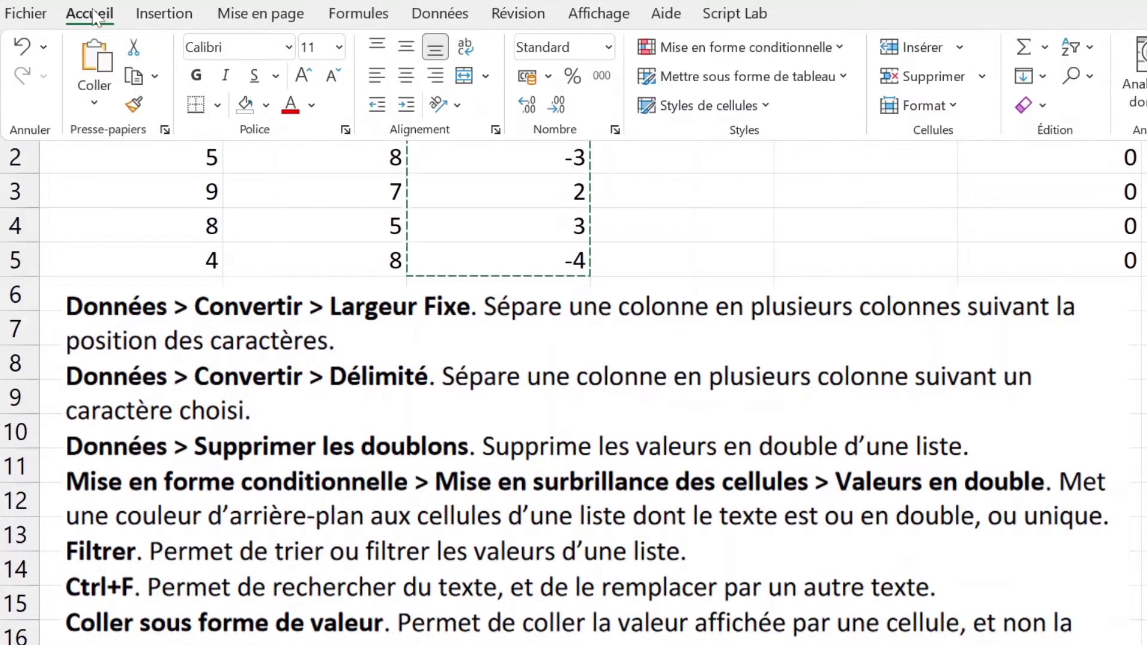
pyautogui.click(94, 102)
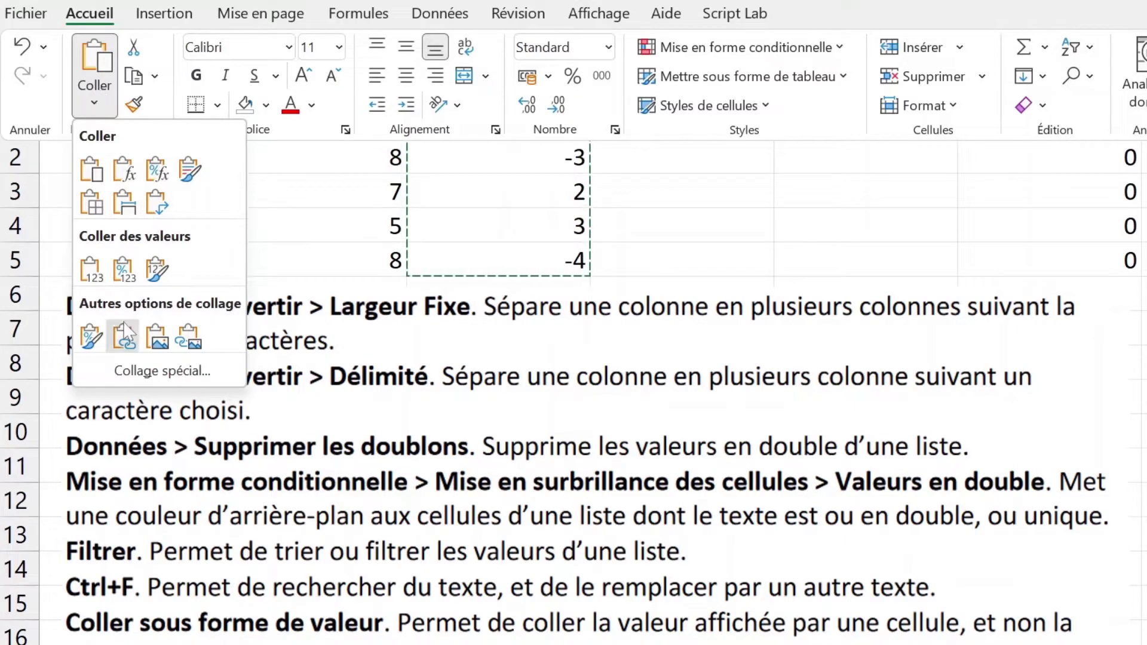
pyautogui.click(89, 270)
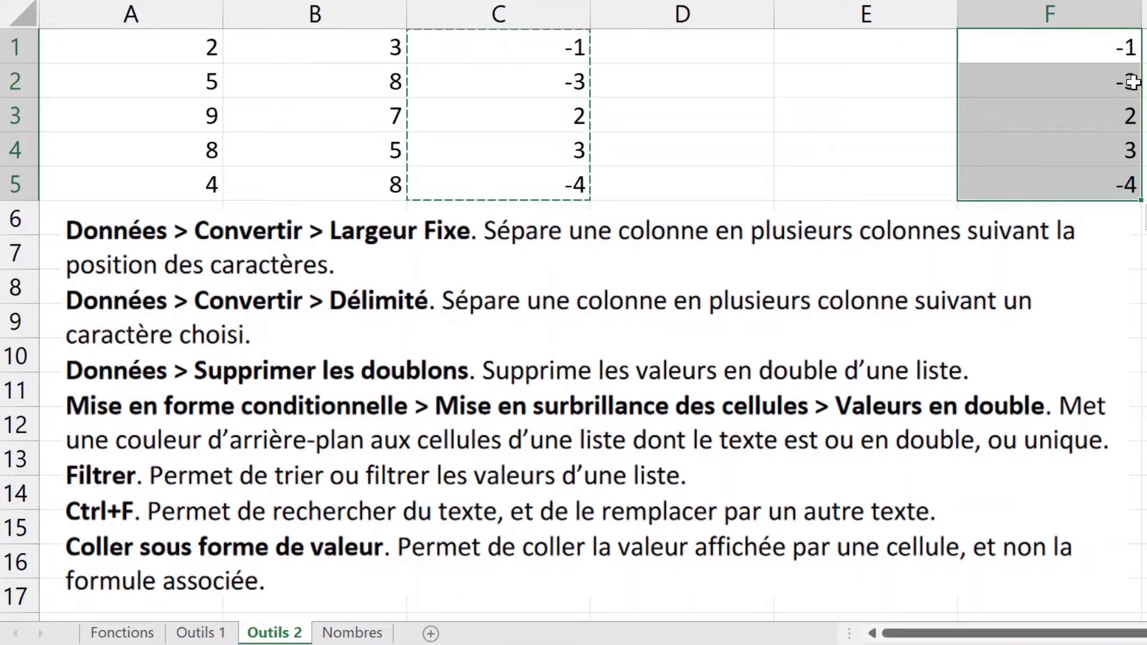
pyautogui.doubleClick(1099, 139)
pyautogui.moveTo(1122, 151); pyautogui.dragTo(1138, 151)
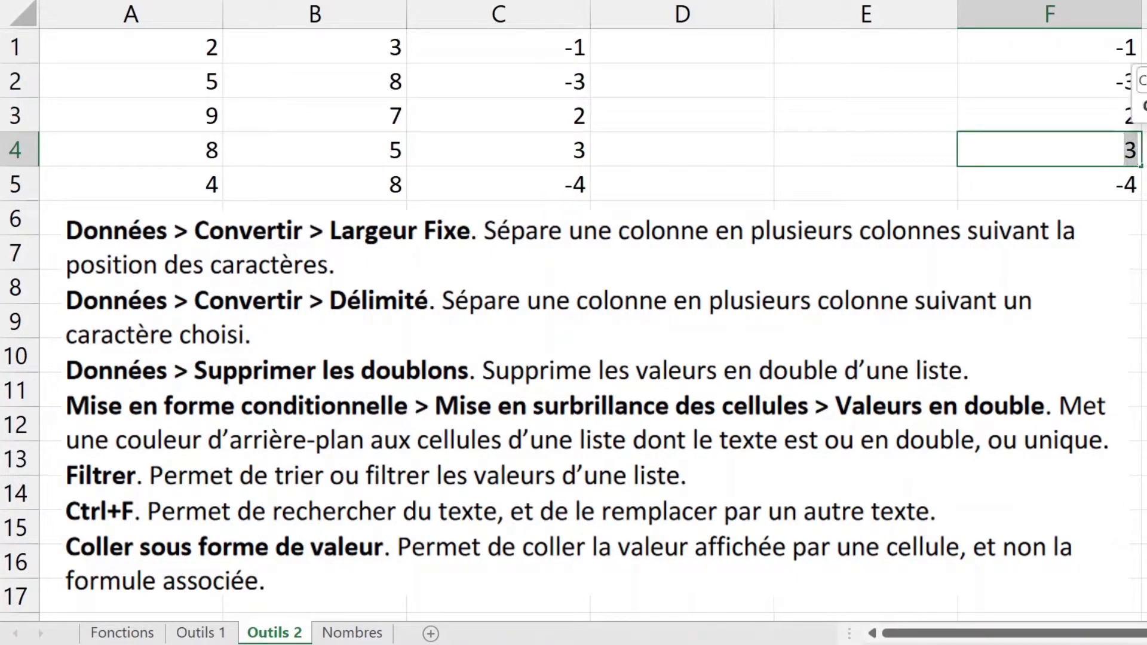
pyautogui.press('Escape')
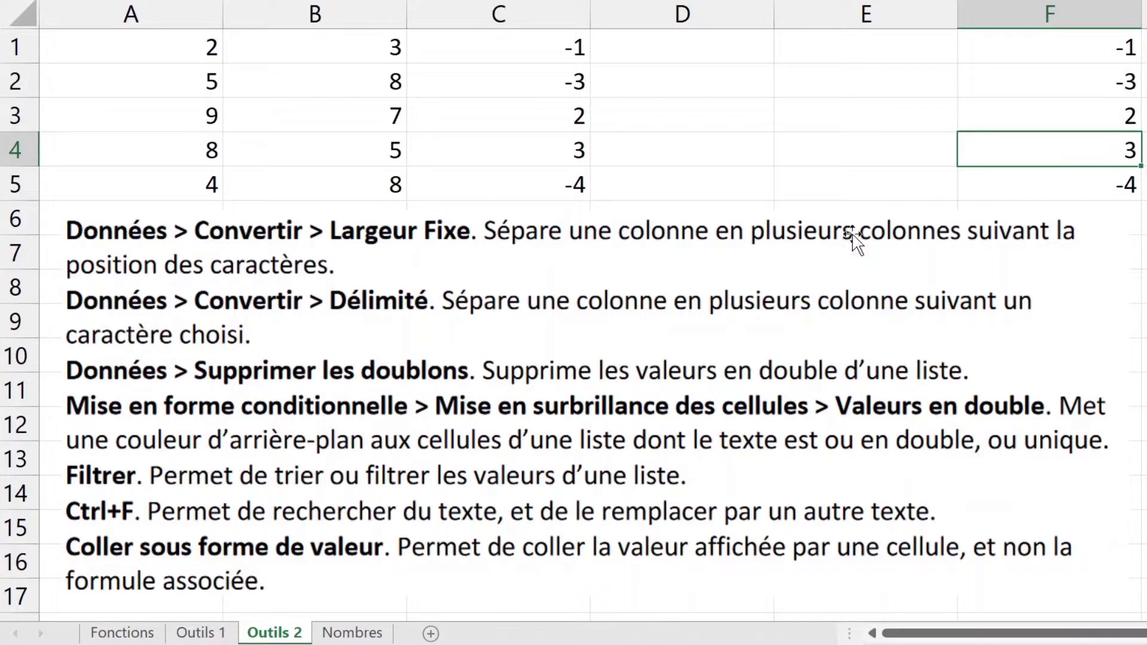
# Step: On the Fonctions sheet, inspect the SUPPRESPACE formula in B7 without changing it
pyautogui.click(122, 633)
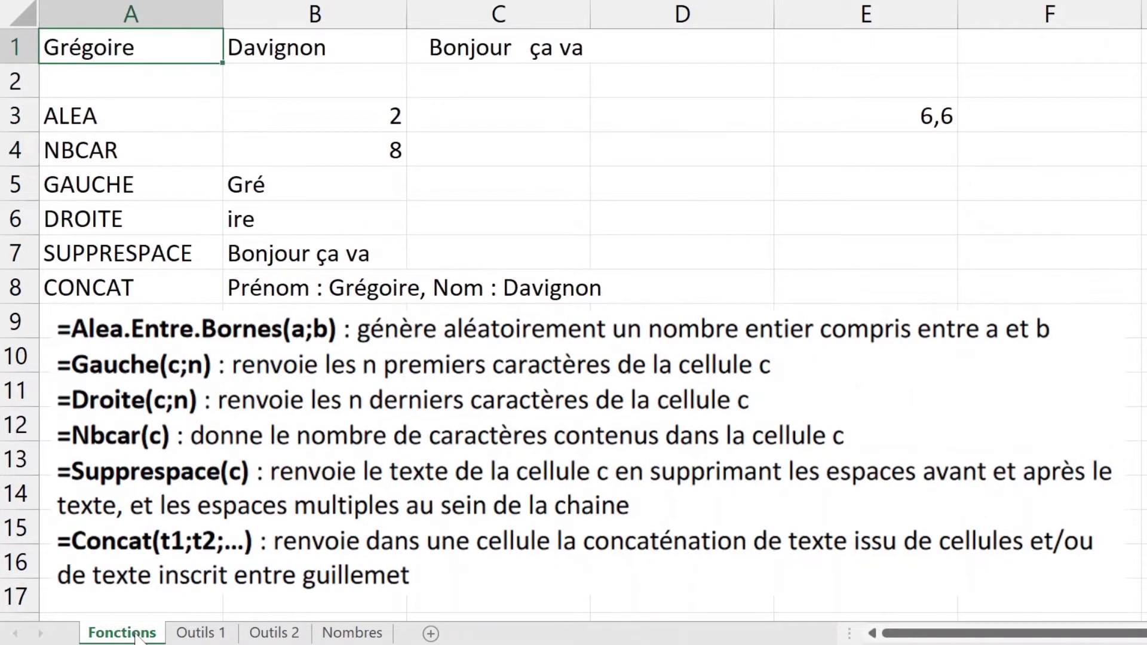
pyautogui.doubleClick(342, 248)
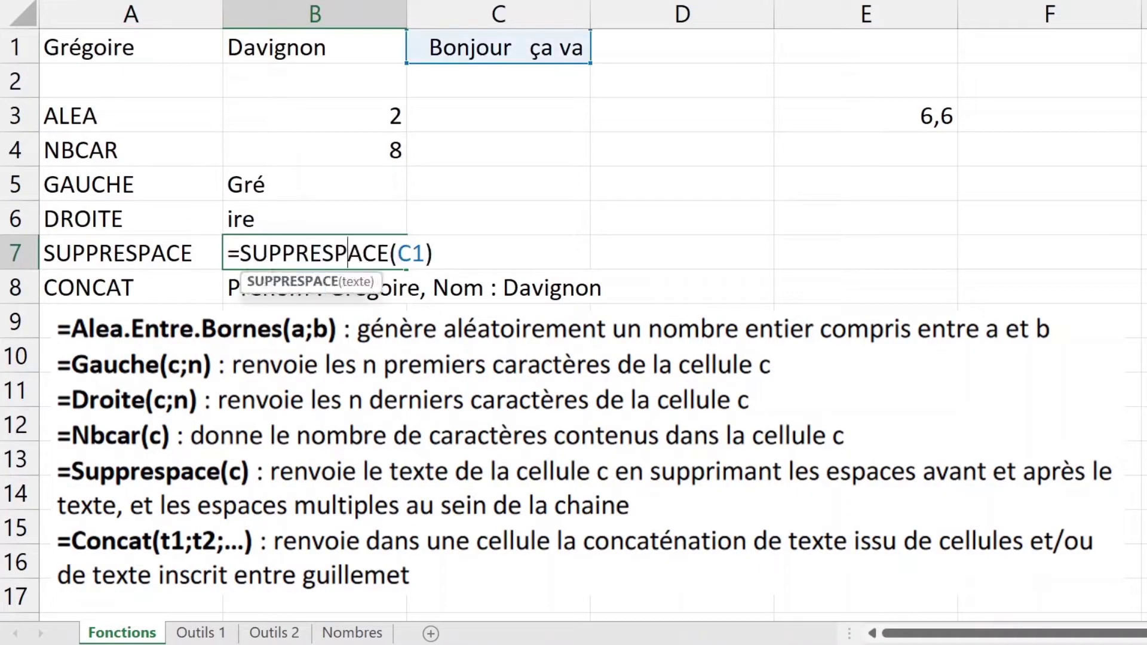
pyautogui.press('Escape')
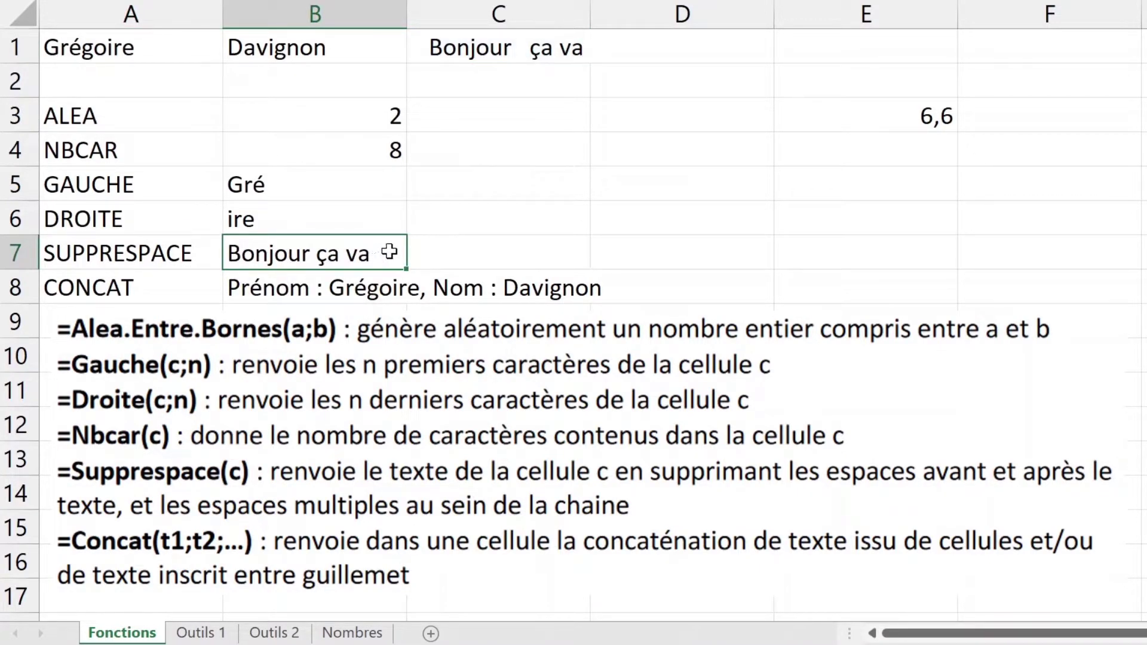
pyautogui.doubleClick(390, 253)
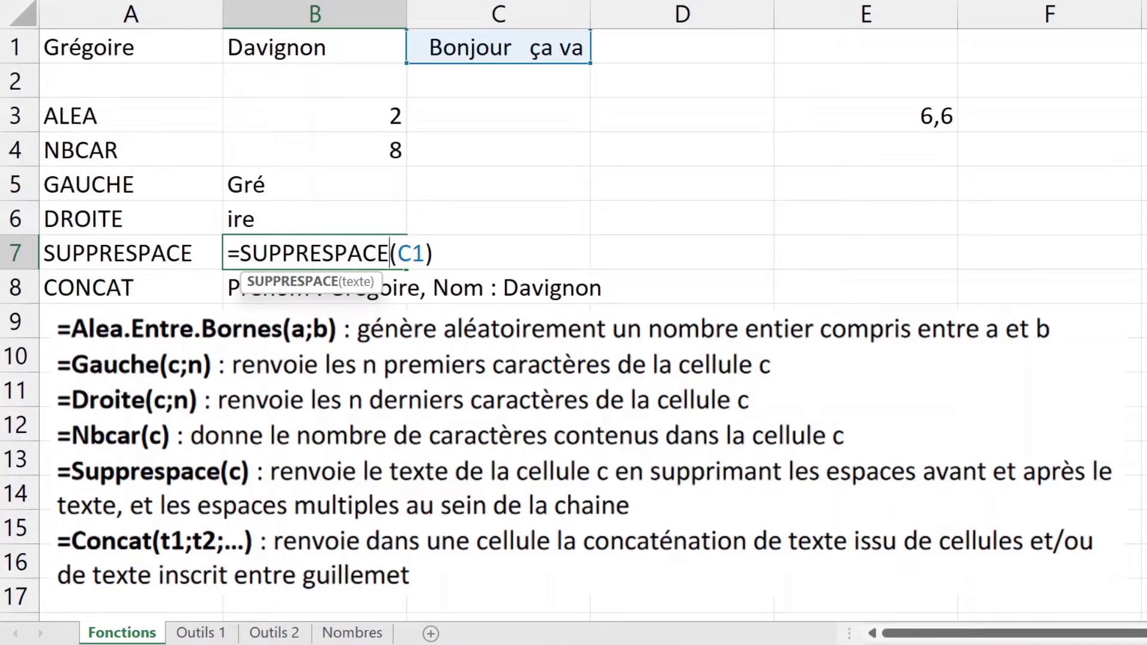
pyautogui.press('Escape')
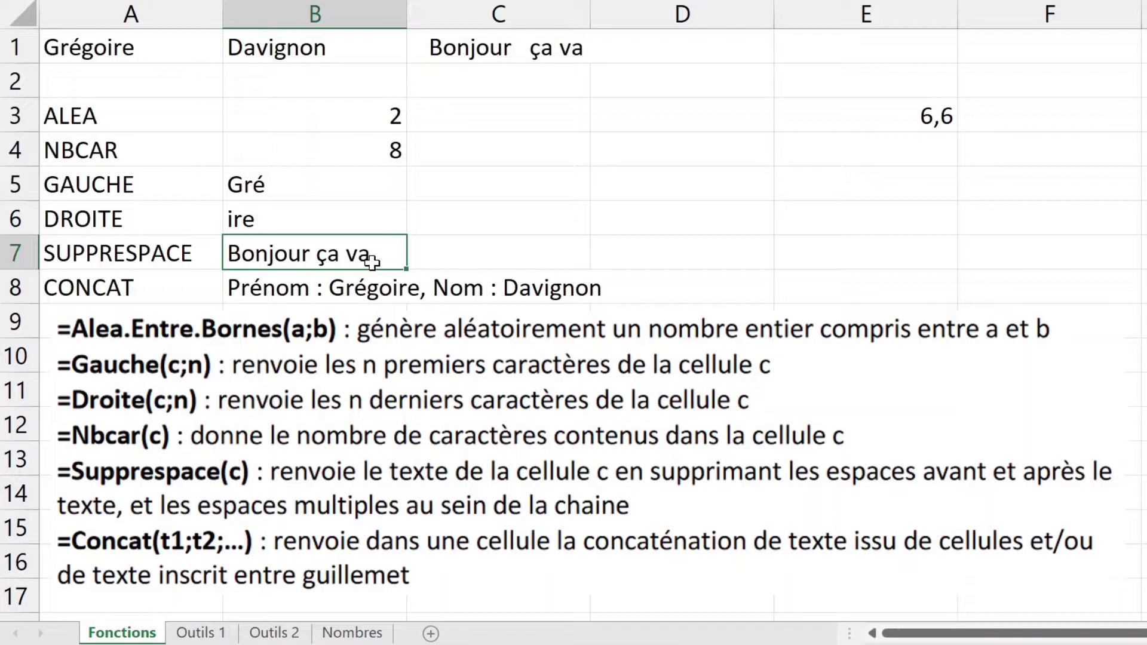
# Step: Paste B7's result 'Bonjour ça va' into C7 as a value, then clear C7
pyautogui.hotkey('ctrl', 'c')
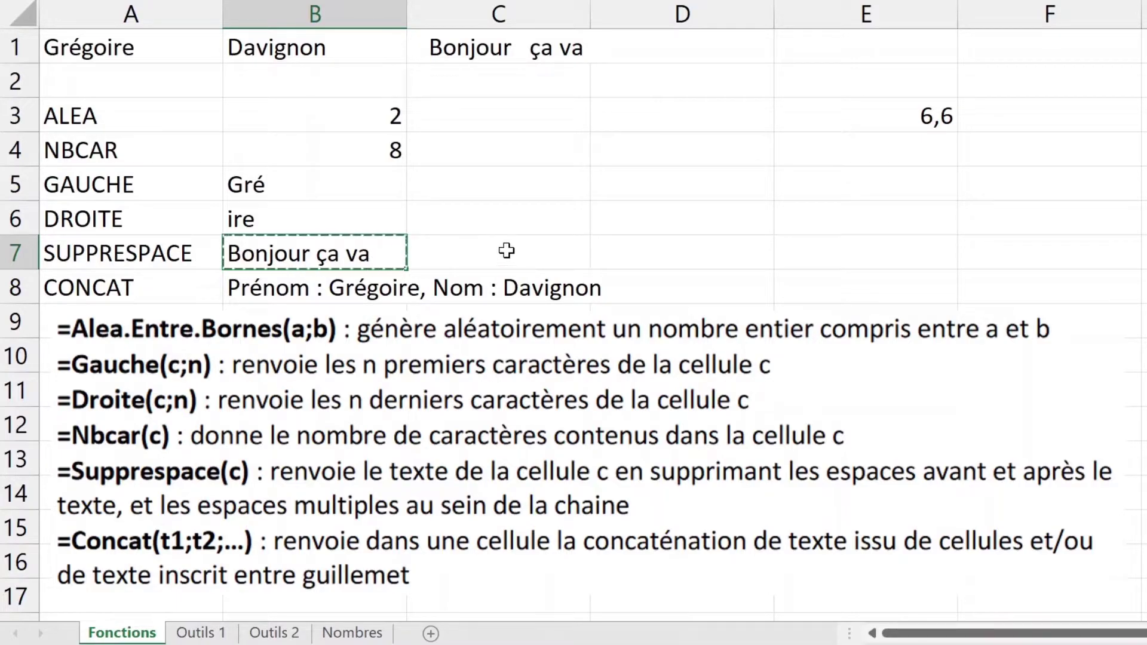
pyautogui.click(524, 251)
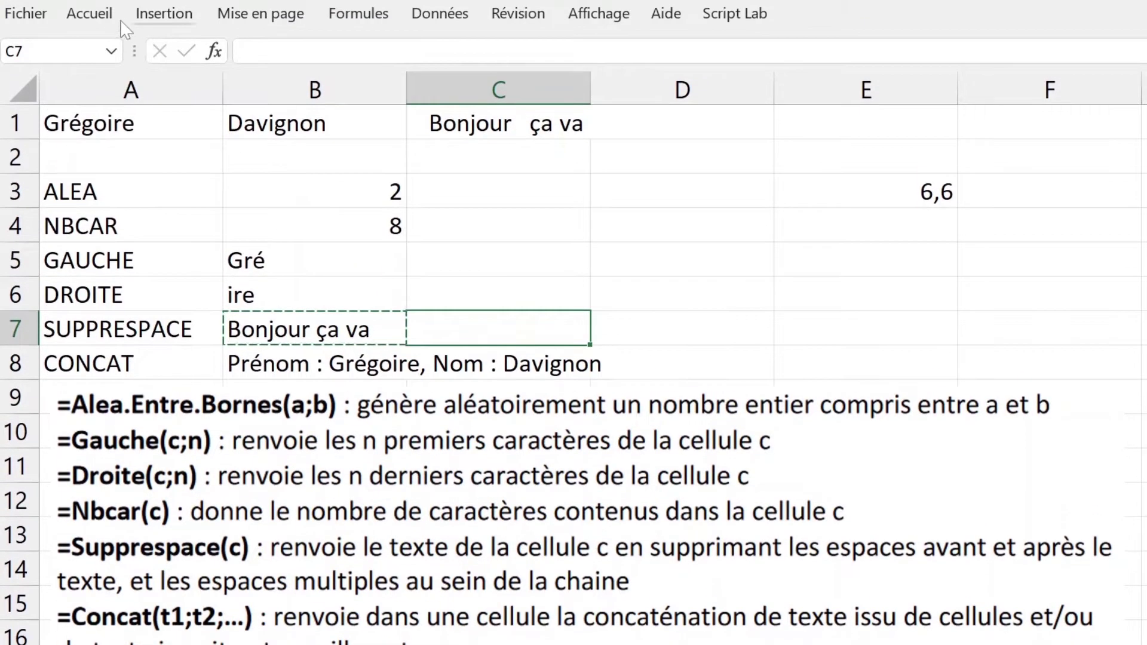
pyautogui.click(89, 13)
pyautogui.click(94, 103)
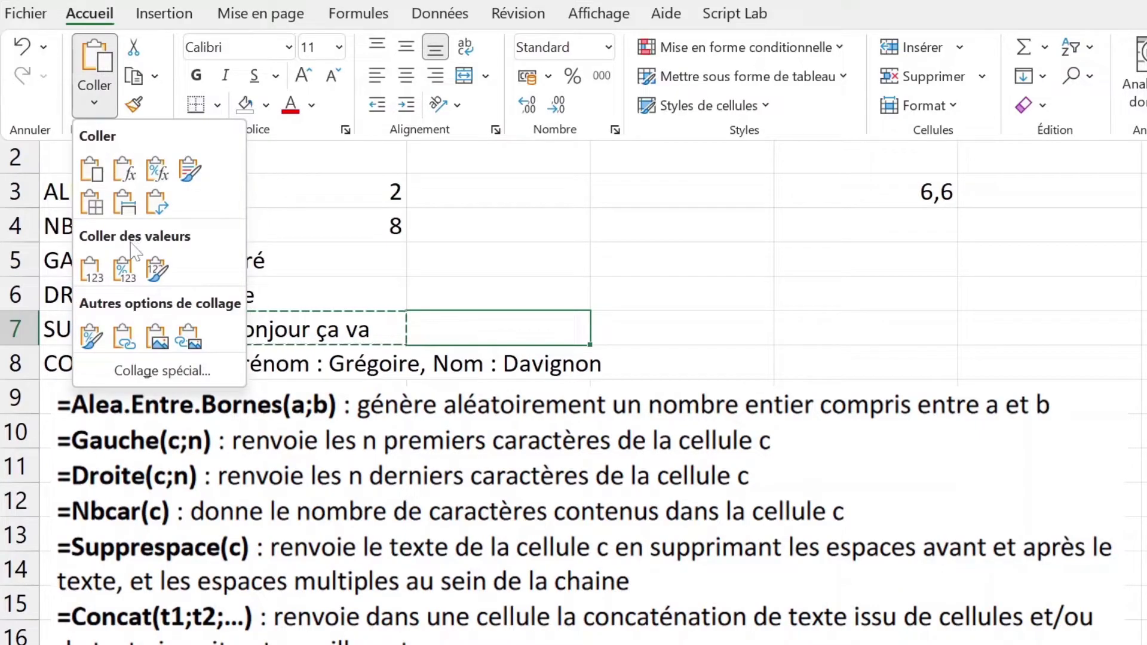
pyautogui.click(91, 274)
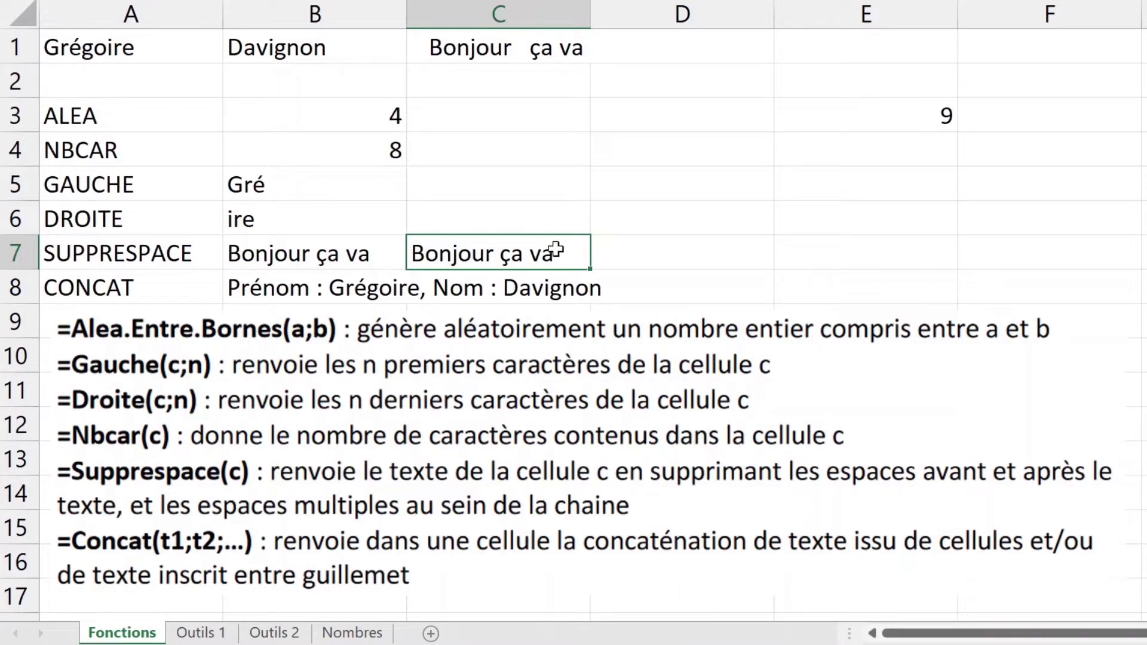
pyautogui.press('Delete')
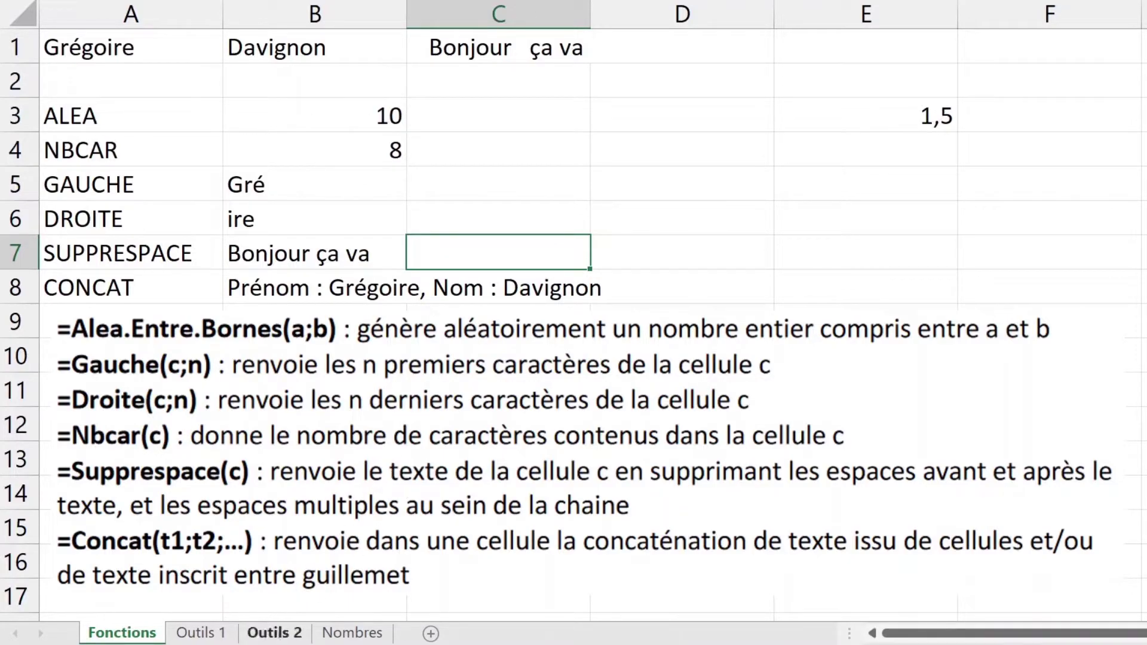
# Step: Go to the Nombres sheet and compare real numbers in A1:A4 with text entries like 1.2 in B1
pyautogui.click(279, 633)
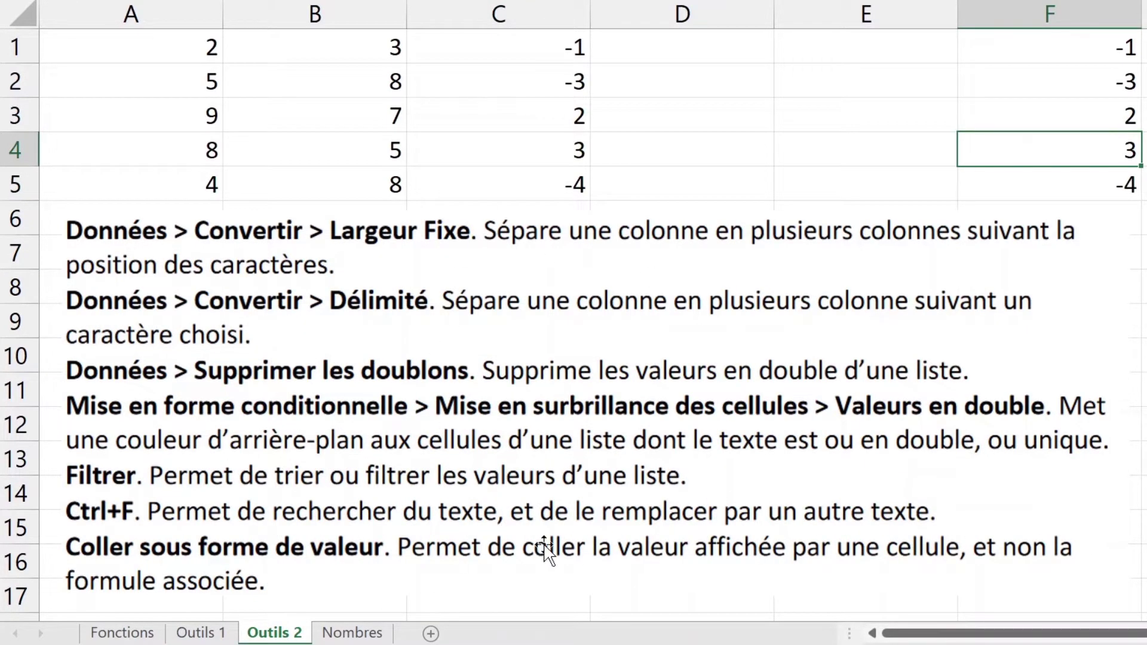
pyautogui.click(333, 633)
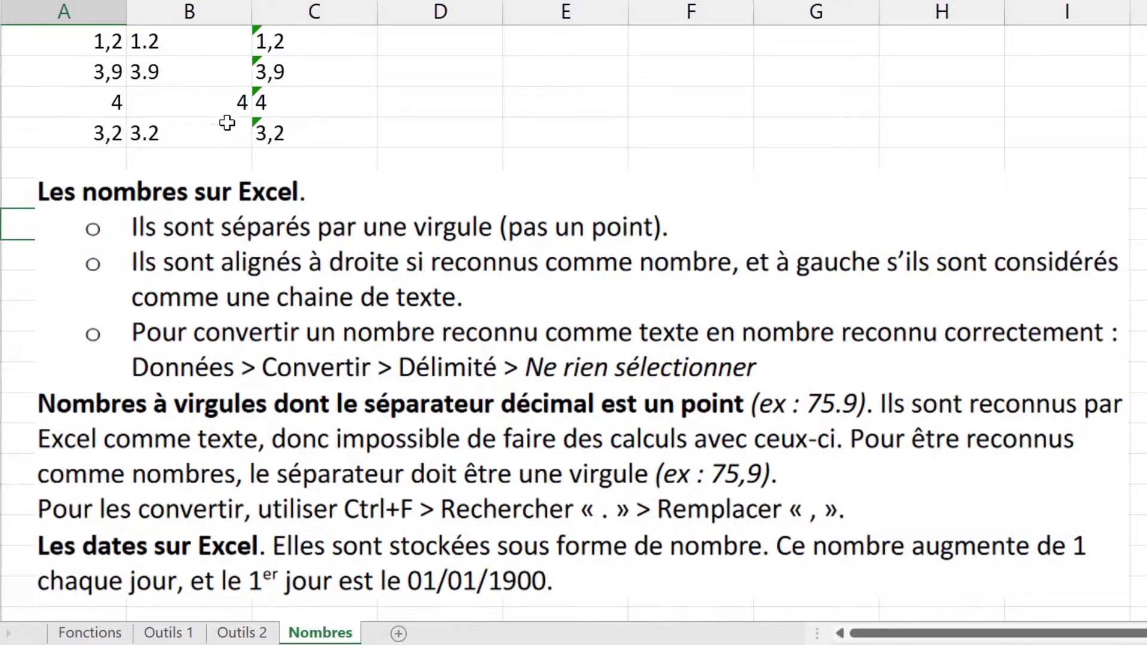
pyautogui.moveTo(95, 40); pyautogui.dragTo(74, 139)
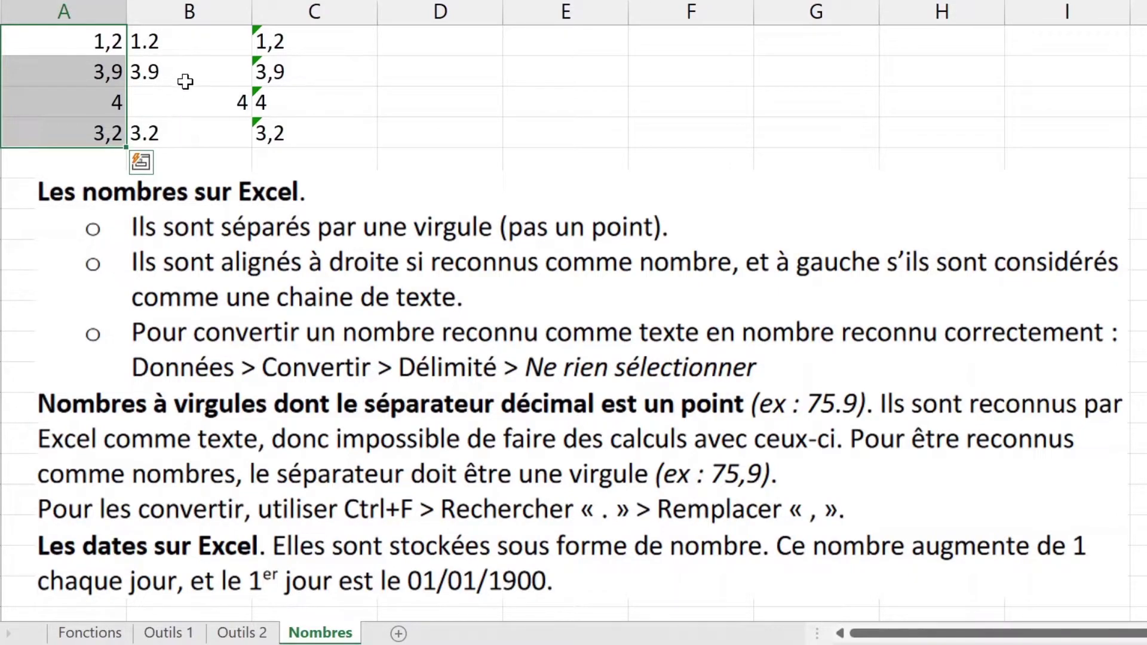
pyautogui.click(185, 52)
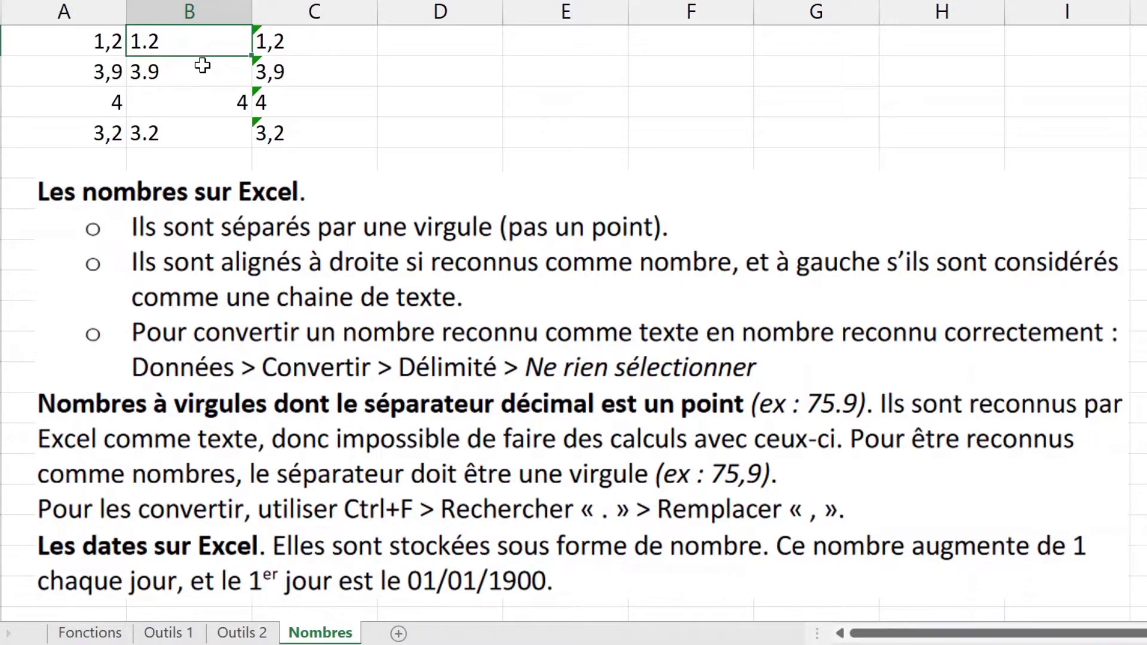
# Step: Select the text-stored numbers in C1:C4, then enter 100 in F4 as a recognised number
pyautogui.moveTo(297, 38); pyautogui.dragTo(297, 132)
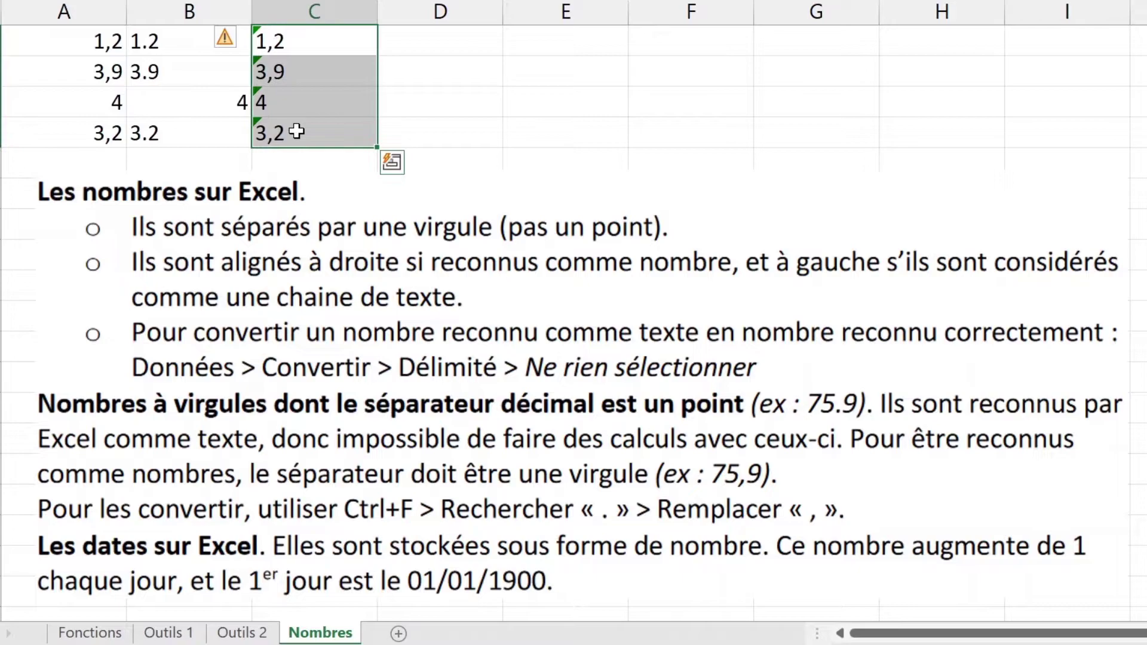
pyautogui.click(649, 95)
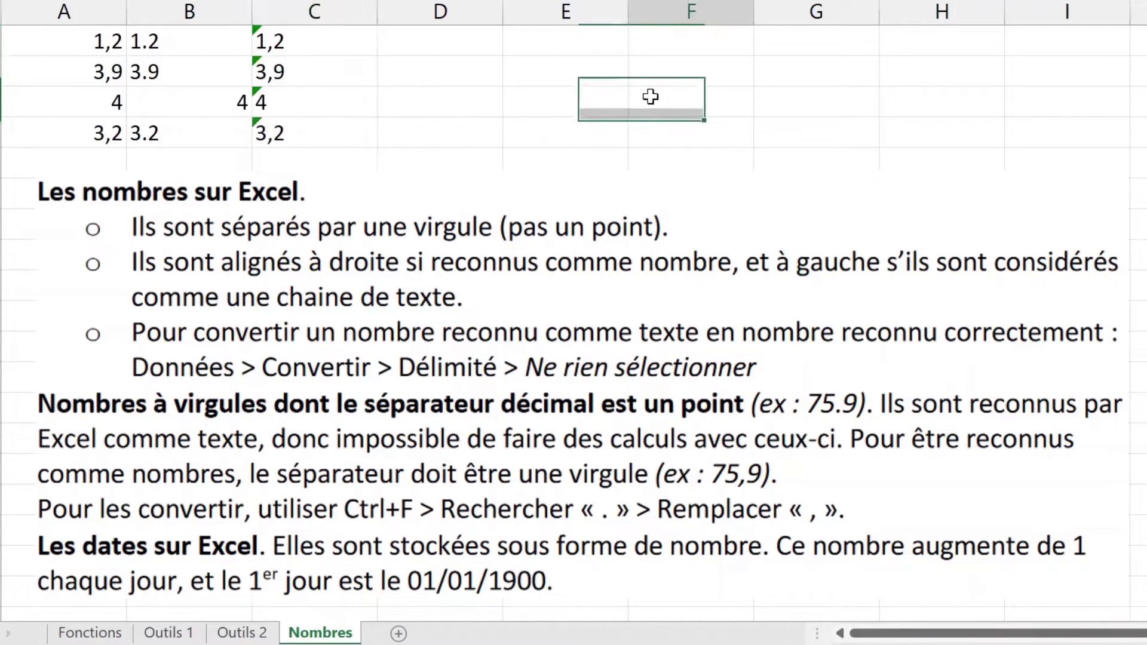
pyautogui.write('100')
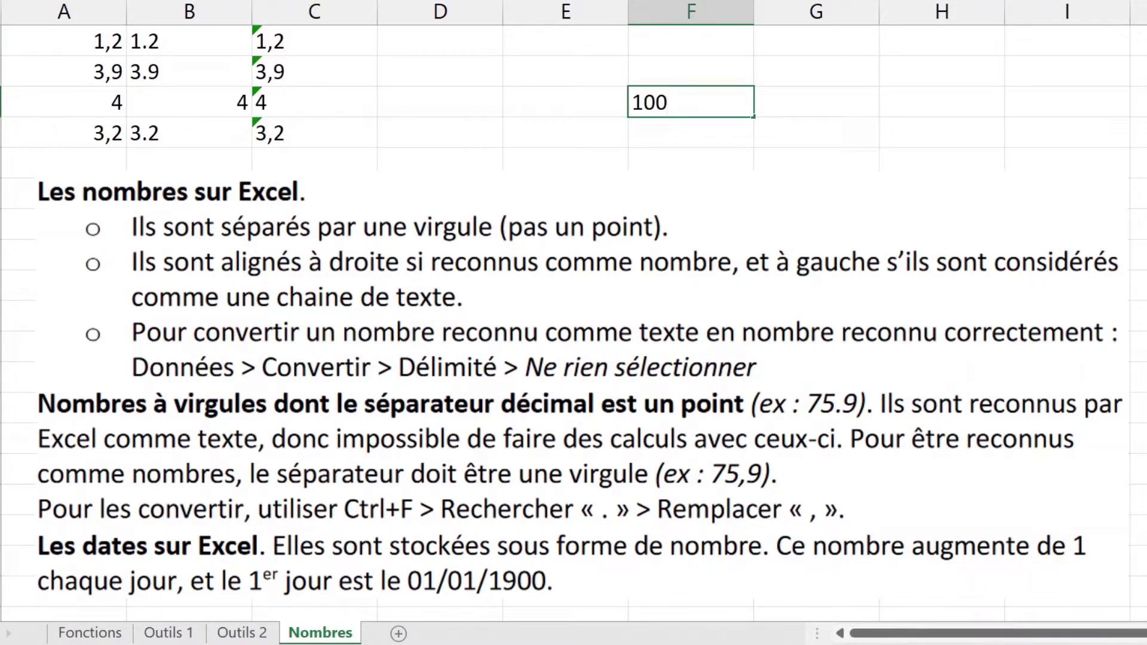
pyautogui.press('Return')
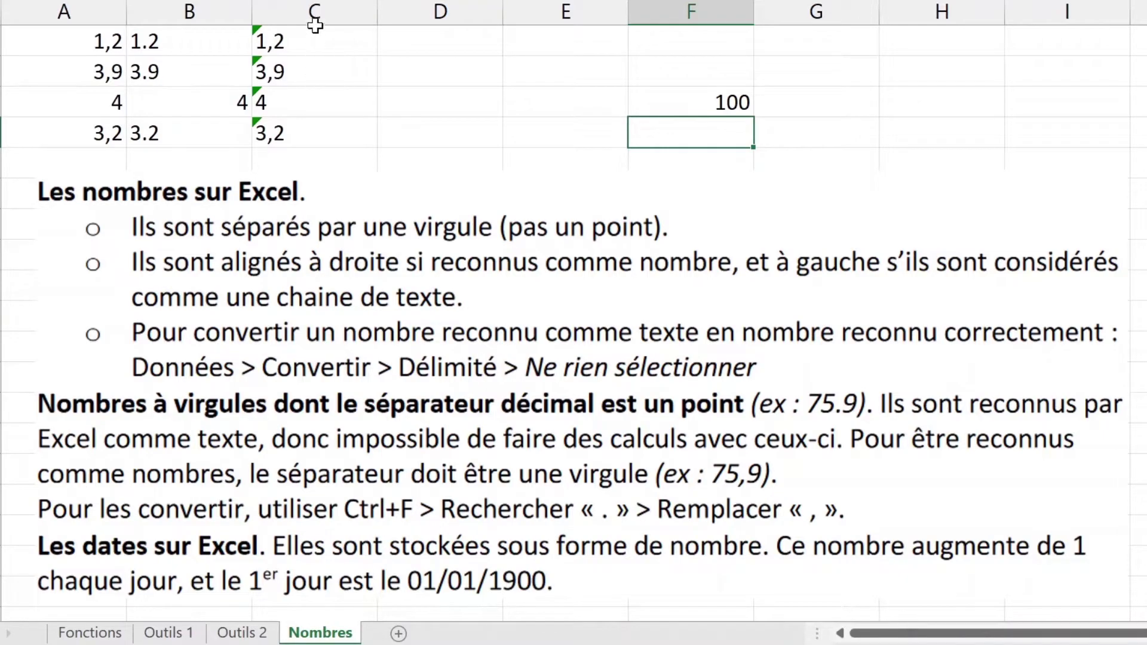
pyautogui.moveTo(314, 125); pyautogui.dragTo(322, 39)
pyautogui.moveTo(98, 132); pyautogui.dragTo(102, 39)
pyautogui.moveTo(282, 123); pyautogui.dragTo(281, 40)
pyautogui.click(280, 40)
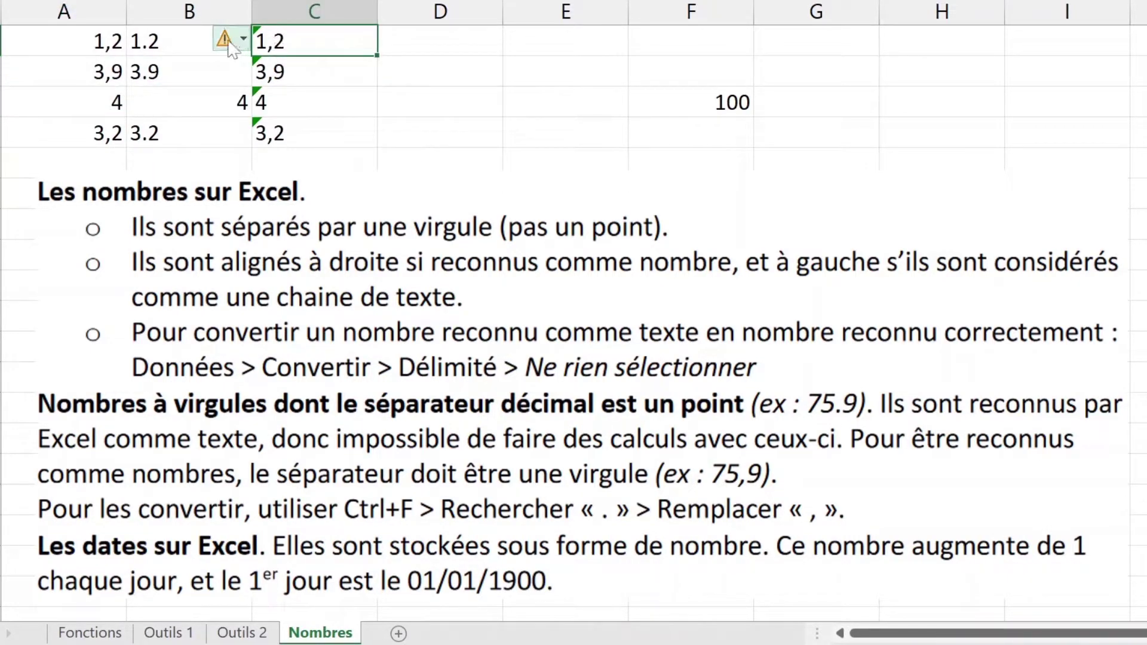
pyautogui.moveTo(230, 48)
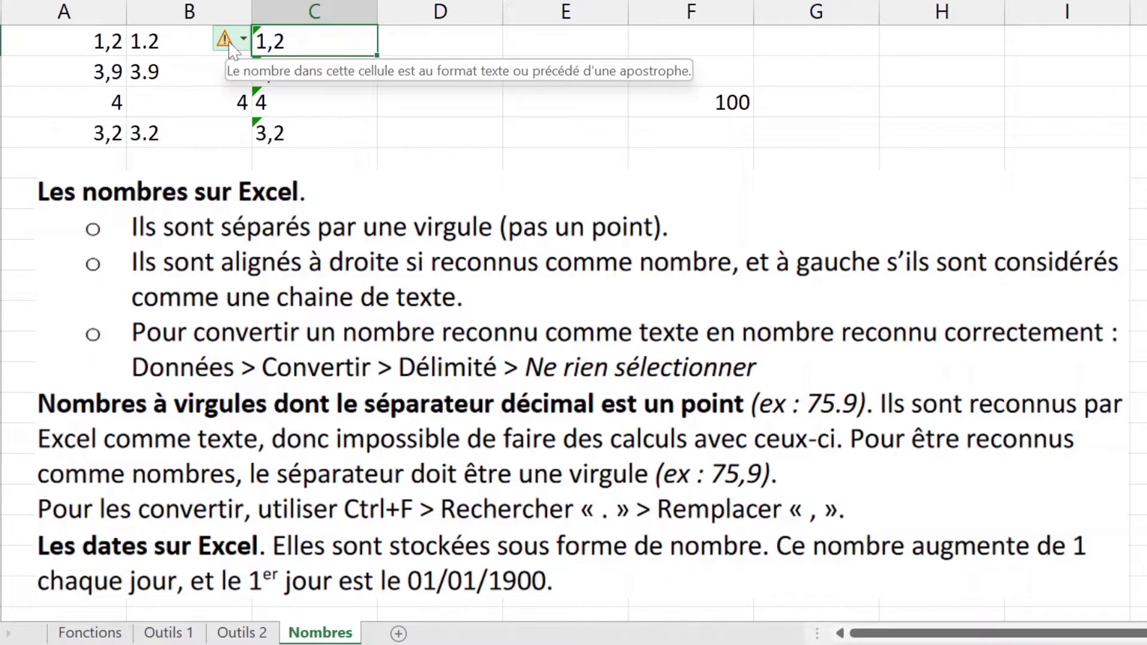
pyautogui.click(230, 45)
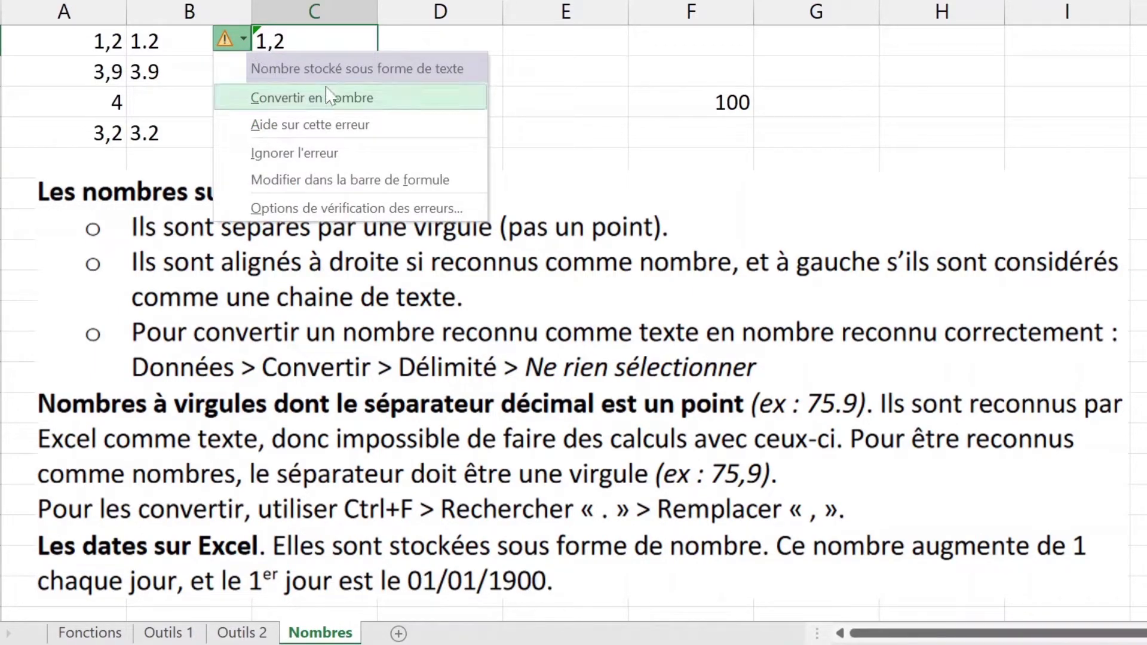
pyautogui.click(577, 47)
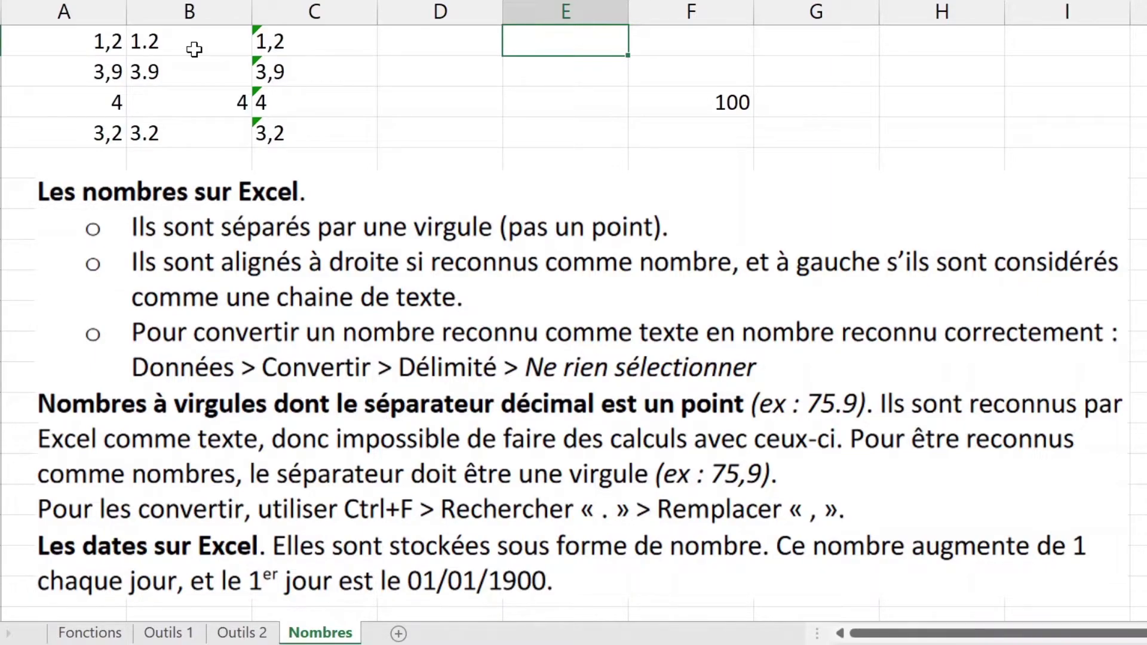
pyautogui.click(105, 48)
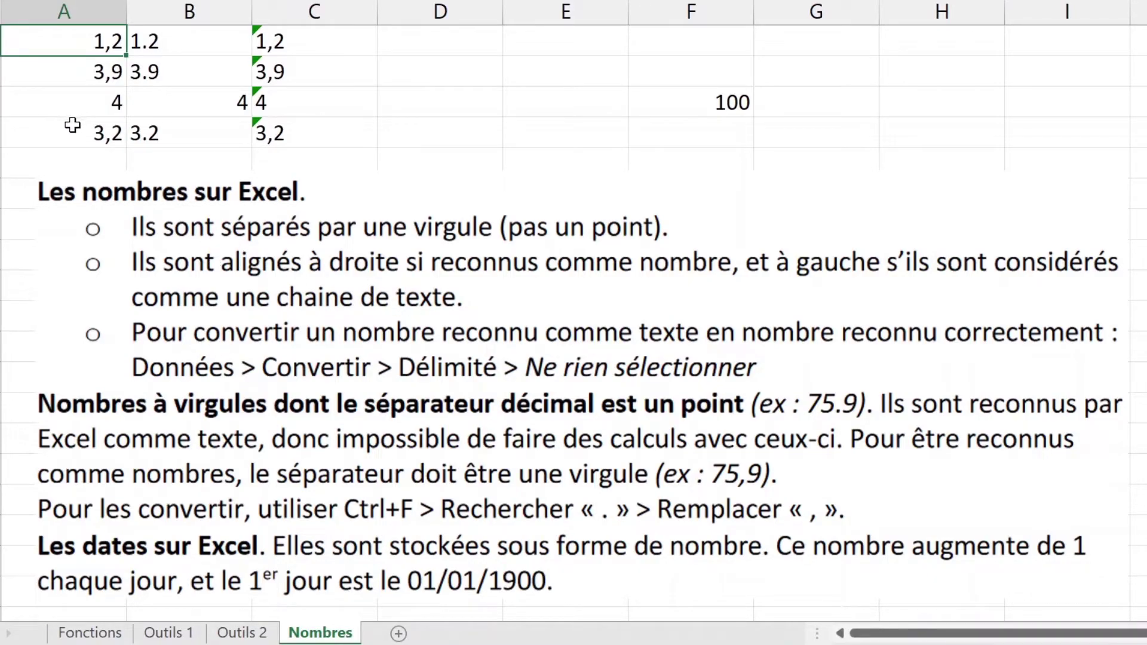
# Step: Select and compare the right-aligned numbers in column A with the dotted text values in columns B and C
pyautogui.moveTo(101, 43); pyautogui.dragTo(98, 132)
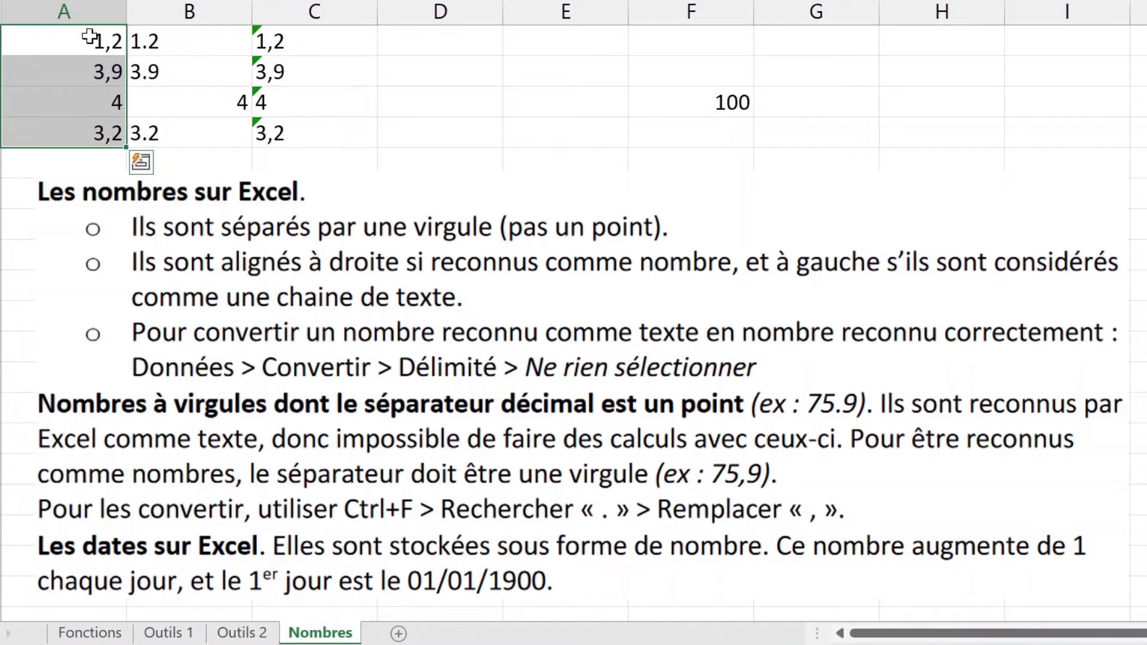
pyautogui.click(175, 103)
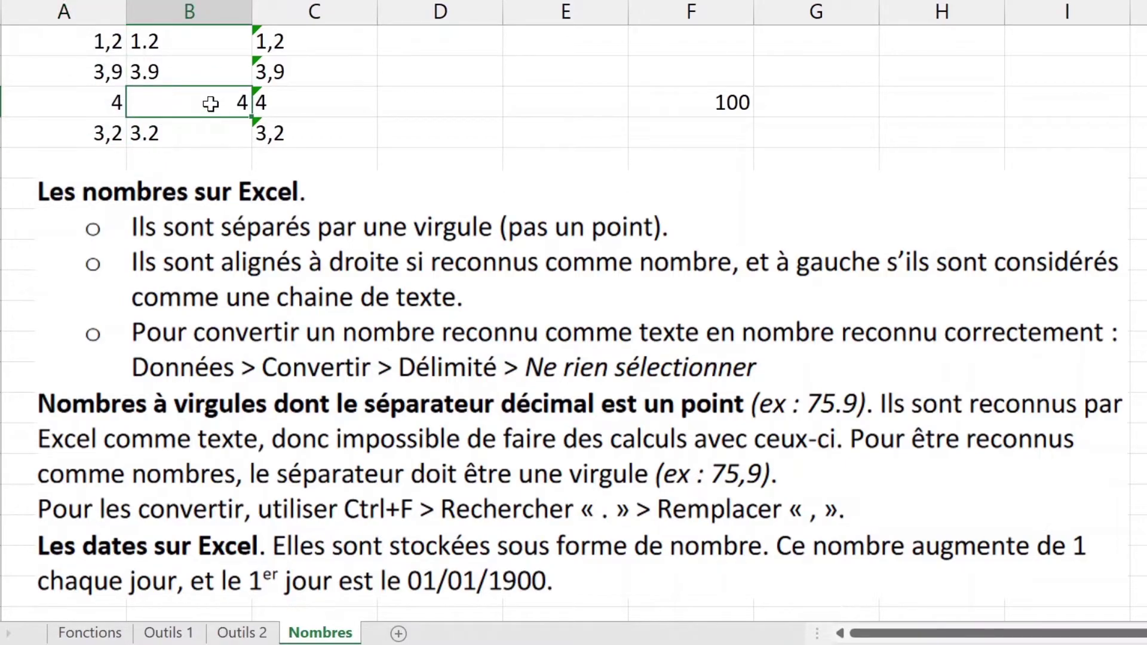
pyautogui.moveTo(225, 44); pyautogui.dragTo(273, 73)
pyautogui.keyDown('ctrl'); pyautogui.click(277, 96); pyautogui.keyUp('ctrl')
pyautogui.moveTo(234, 142); pyautogui.dragTo(298, 135)
pyautogui.keyDown('ctrl'); pyautogui.click(417, 135); pyautogui.keyUp('ctrl')
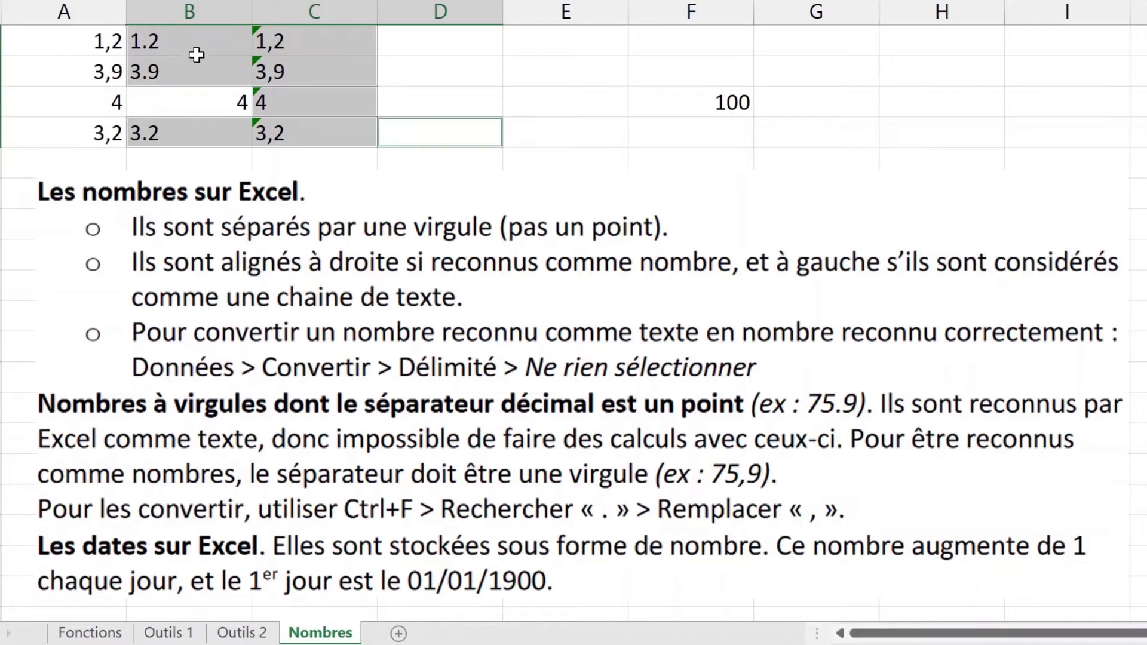
pyautogui.moveTo(211, 45); pyautogui.dragTo(208, 143)
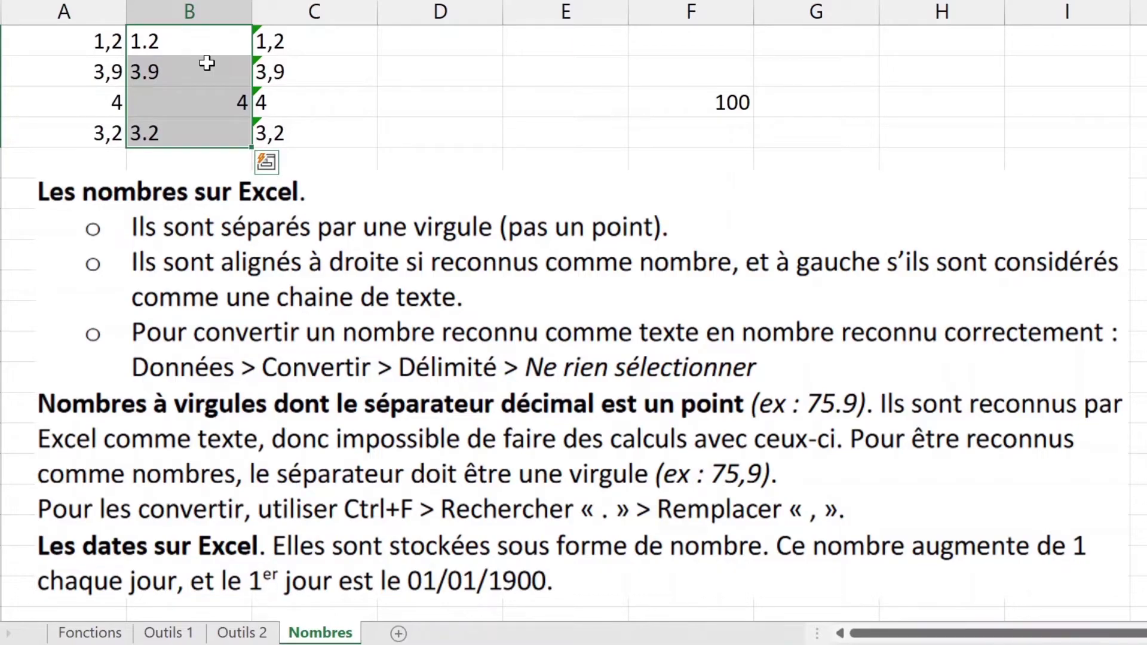
pyautogui.click(174, 128)
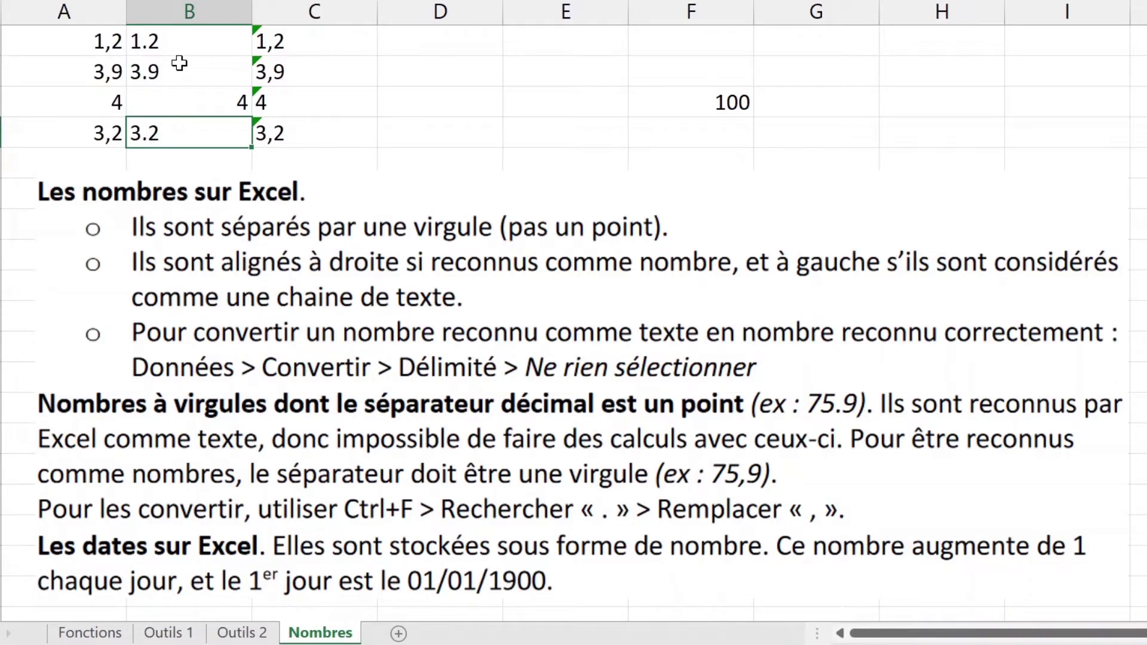
pyautogui.click(202, 104)
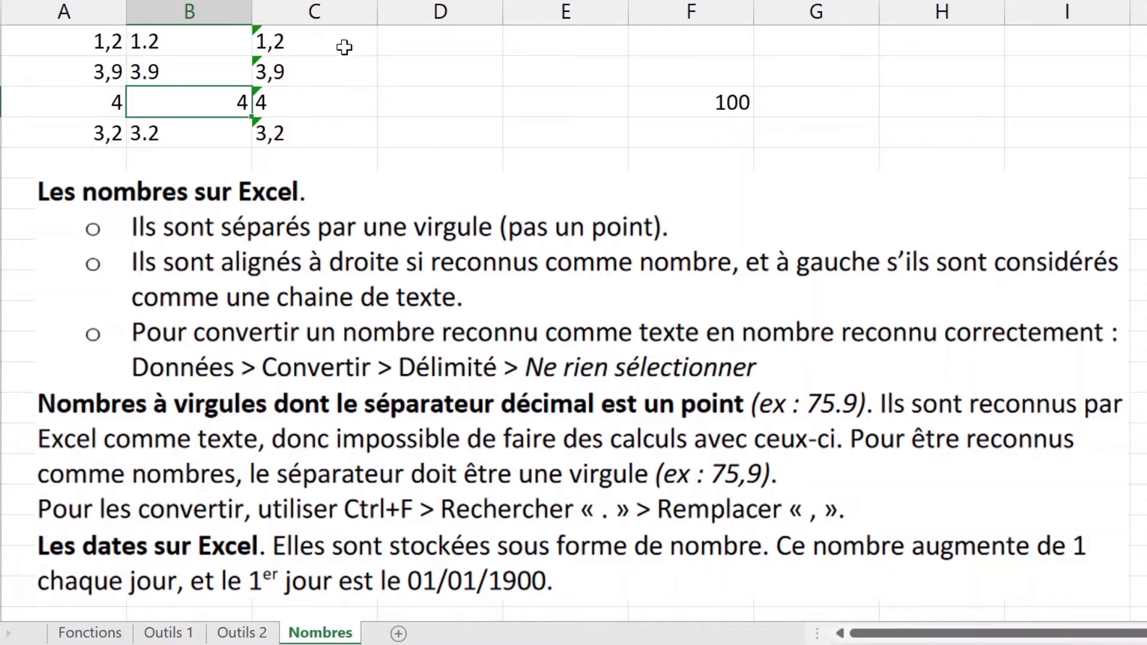
pyautogui.moveTo(344, 47); pyautogui.dragTo(342, 130)
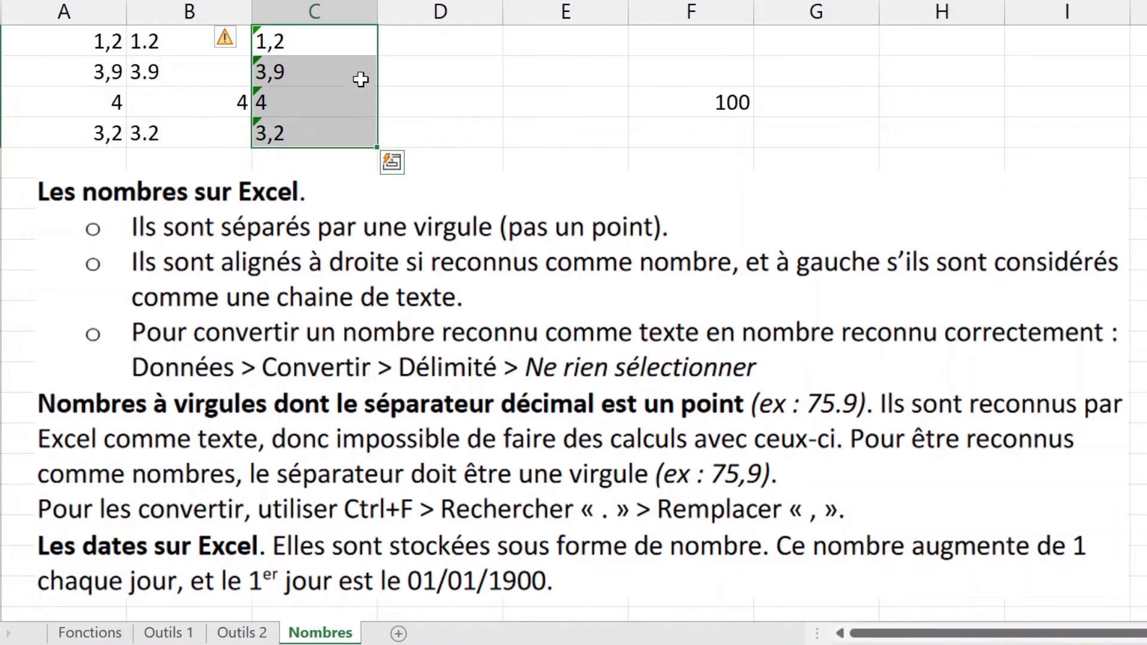
pyautogui.click(484, 91)
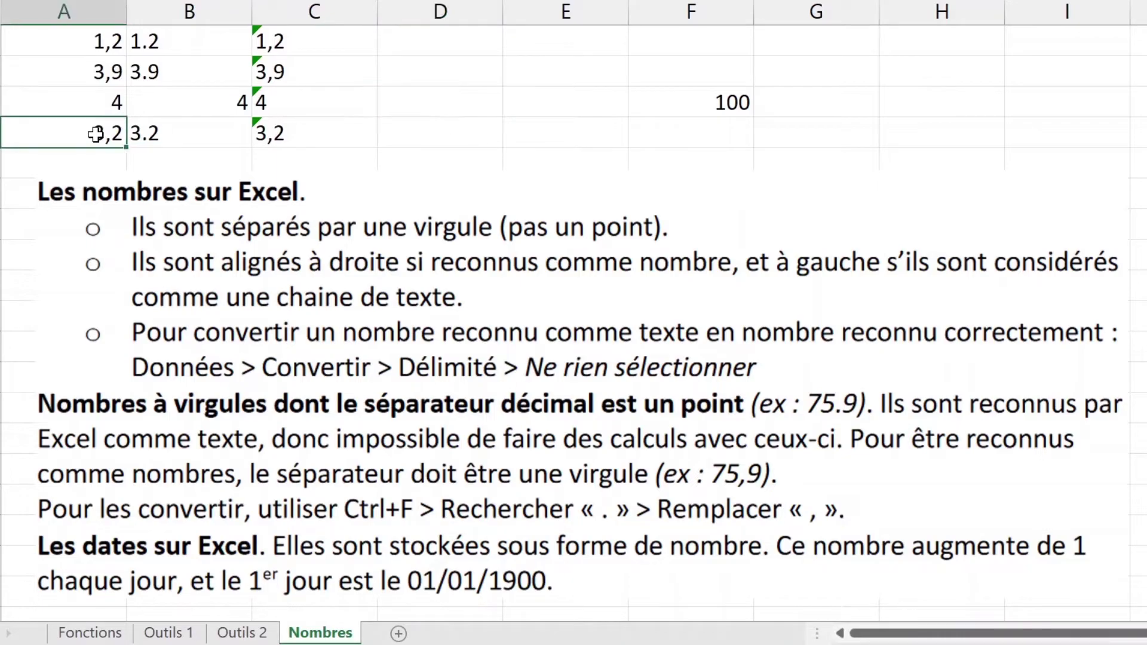
# Step: Left-align the column A numbers, undo it, then reselect the values in columns A, B and C
pyautogui.moveTo(95, 133); pyautogui.dragTo(92, 36)
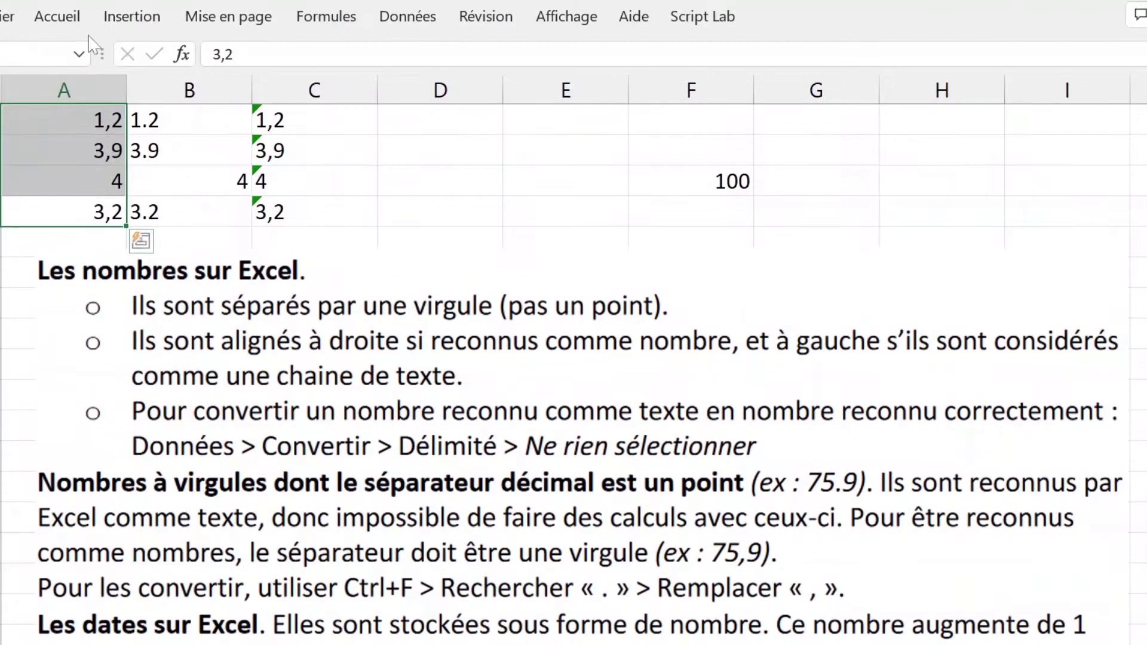
pyautogui.click(56, 16)
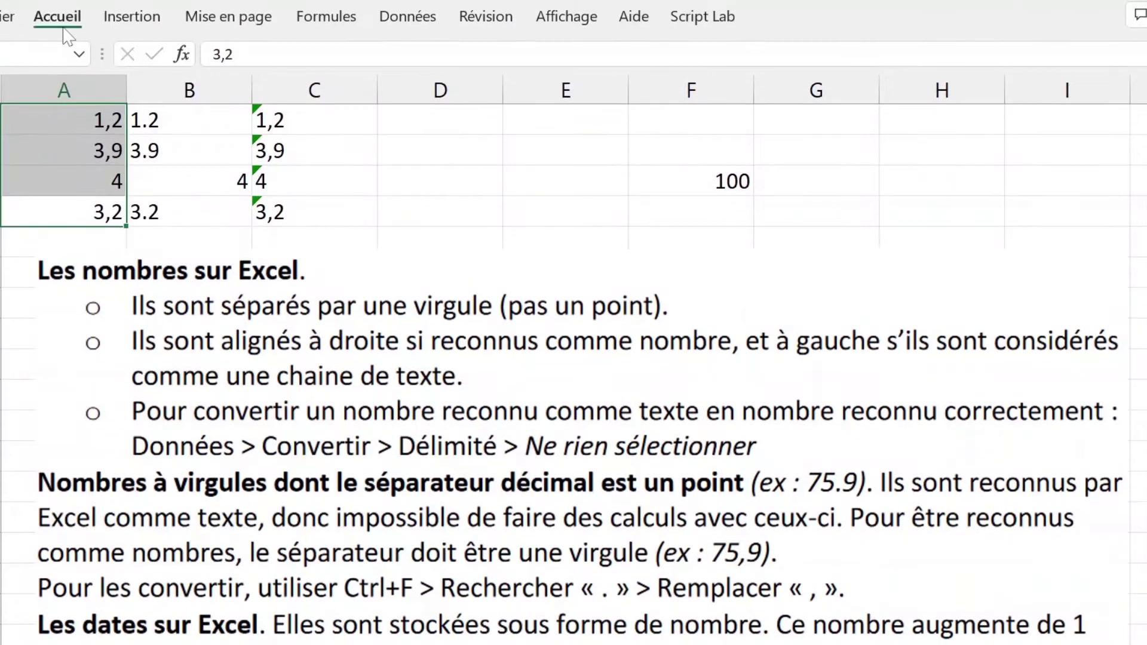
pyautogui.click(344, 79)
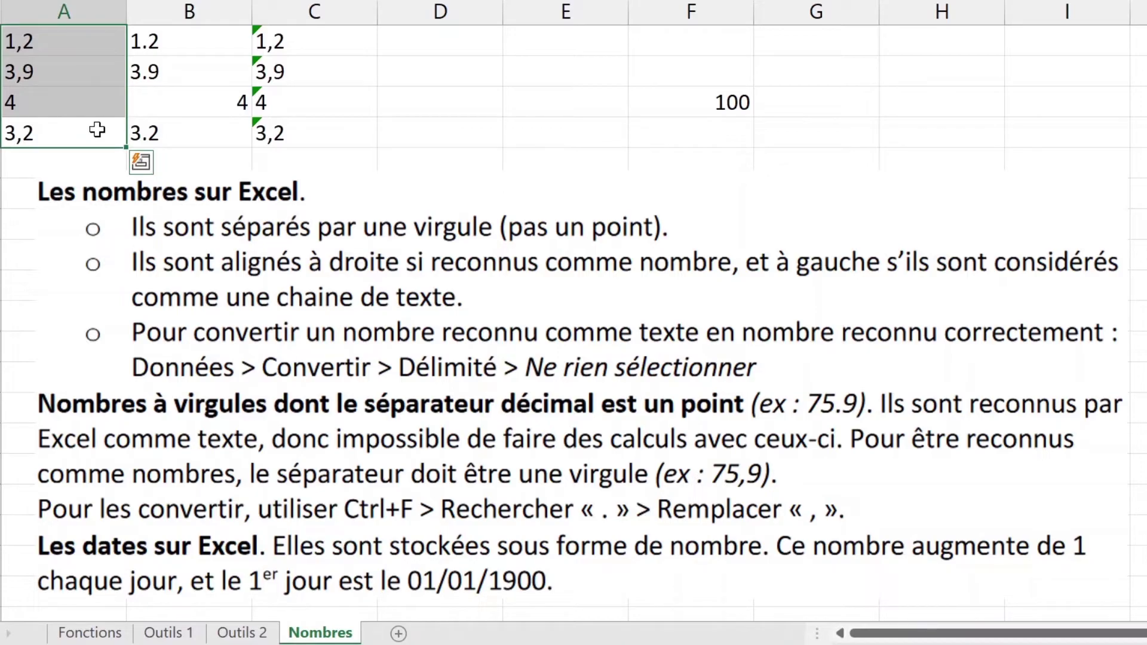
pyautogui.hotkey('ctrl', 'z')
pyautogui.click(420, 102)
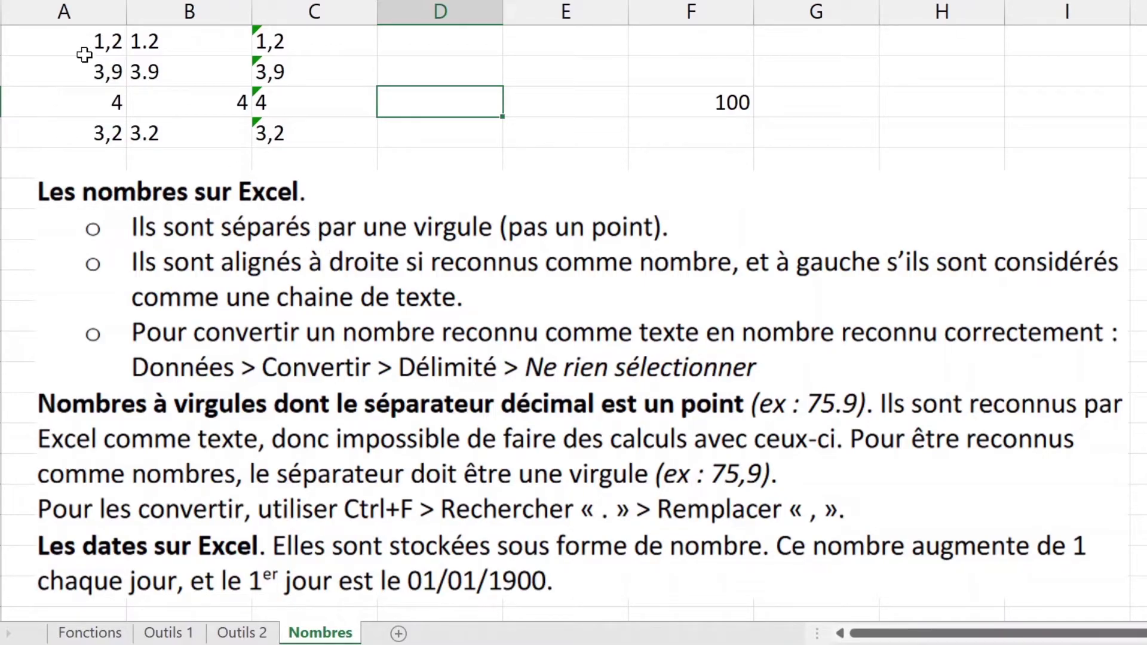
pyautogui.click(84, 52)
pyautogui.moveTo(84, 52); pyautogui.dragTo(97, 132)
pyautogui.moveTo(179, 52); pyautogui.dragTo(328, 129)
pyautogui.click(514, 135)
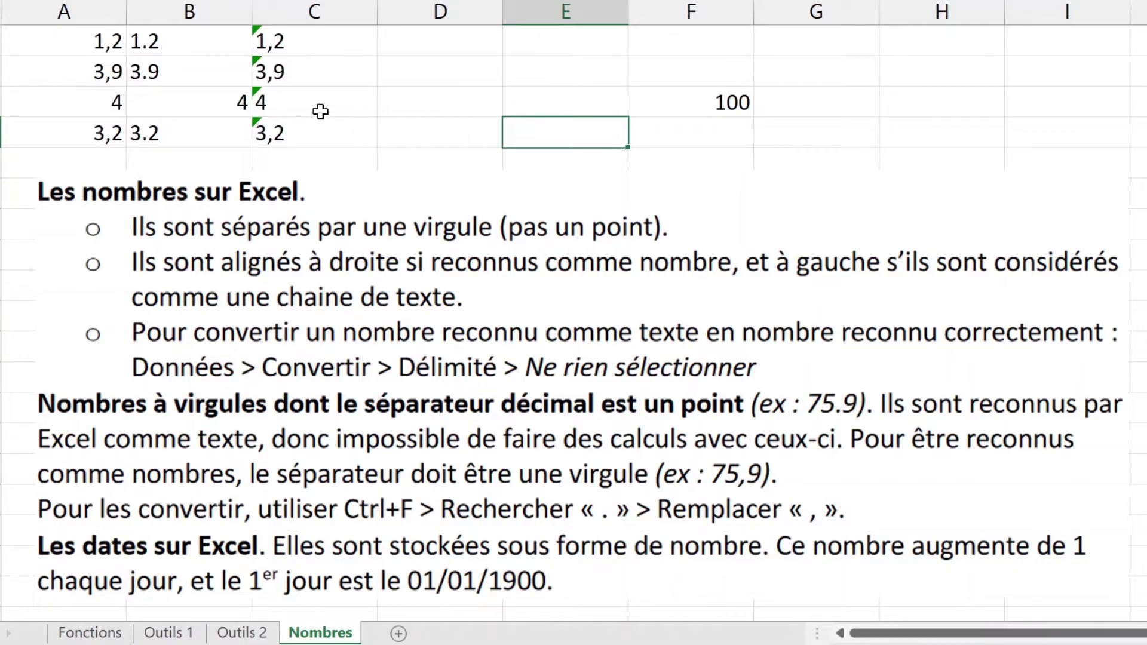
# Step: Convert C1:C4 to numbers with the Convertir wizard, with the Espace separator unticked
pyautogui.click(318, 129)
pyautogui.moveTo(318, 129); pyautogui.dragTo(306, 46)
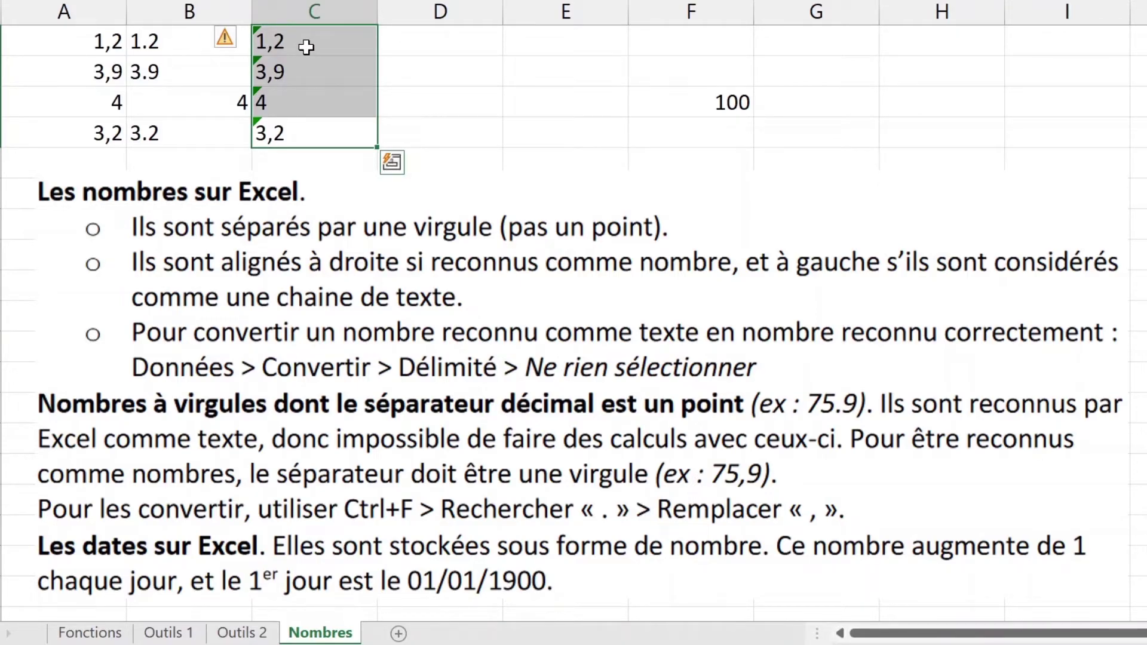
pyautogui.click(306, 47)
pyautogui.keyDown('shift'); pyautogui.click(303, 132); pyautogui.keyUp('shift')
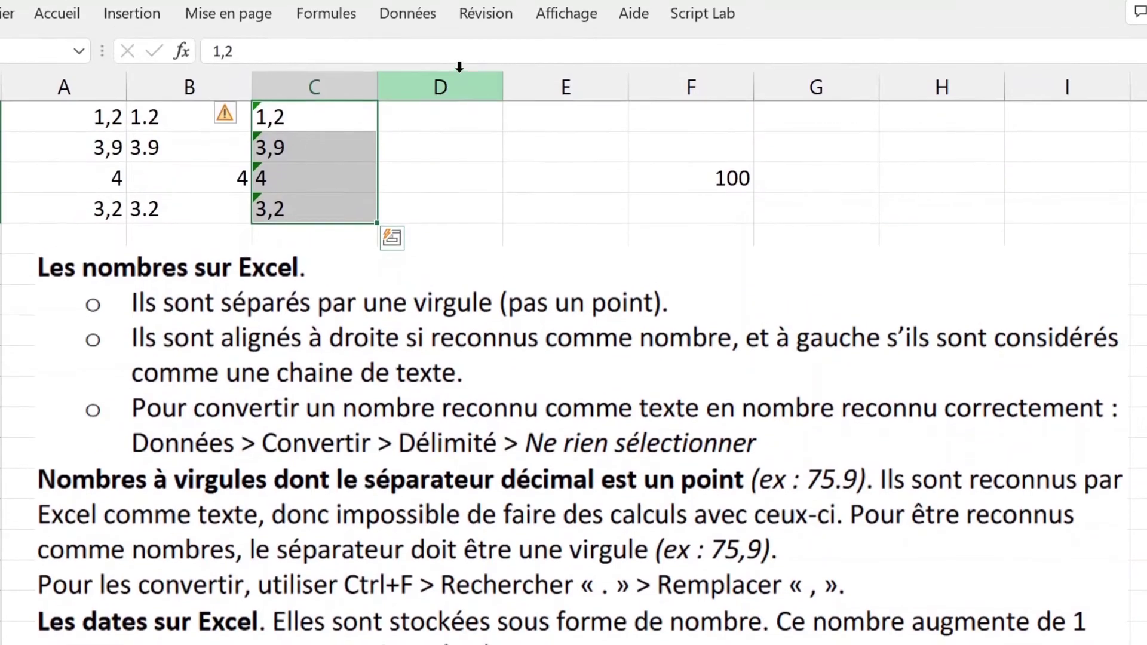
pyautogui.click(424, 21)
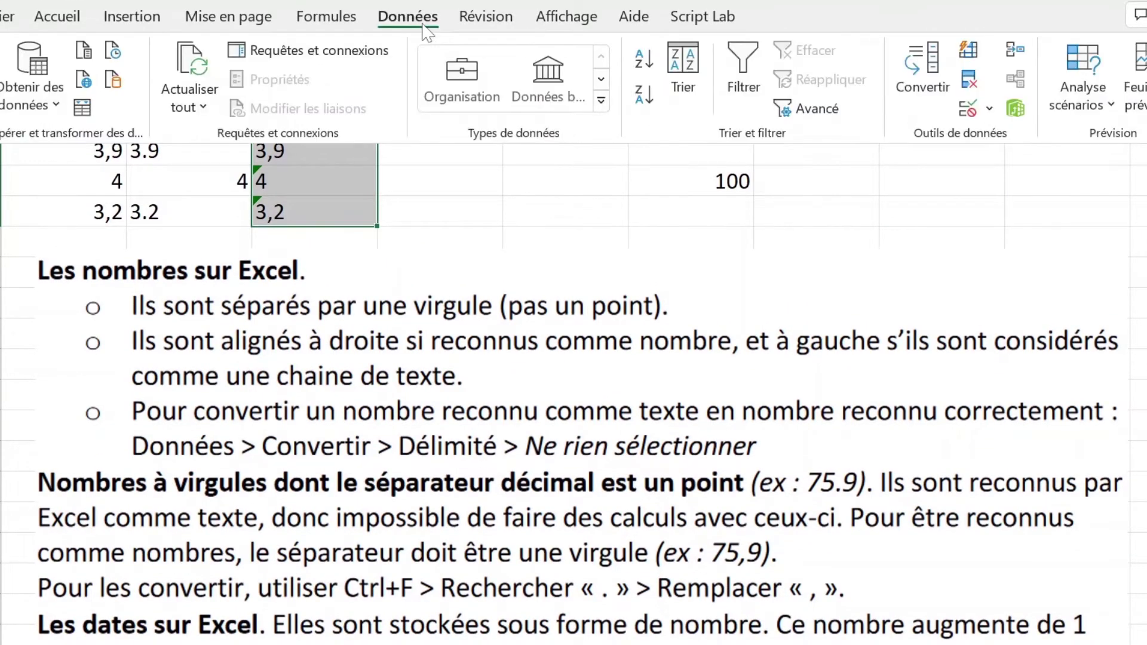
pyautogui.click(946, 89)
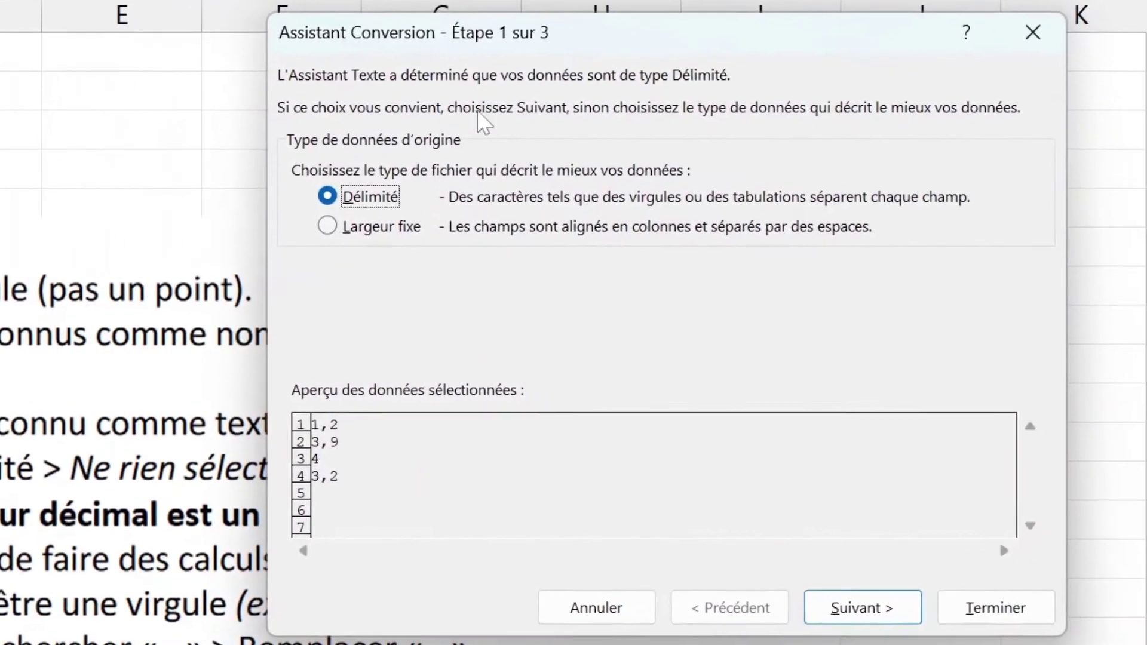
pyautogui.click(814, 621)
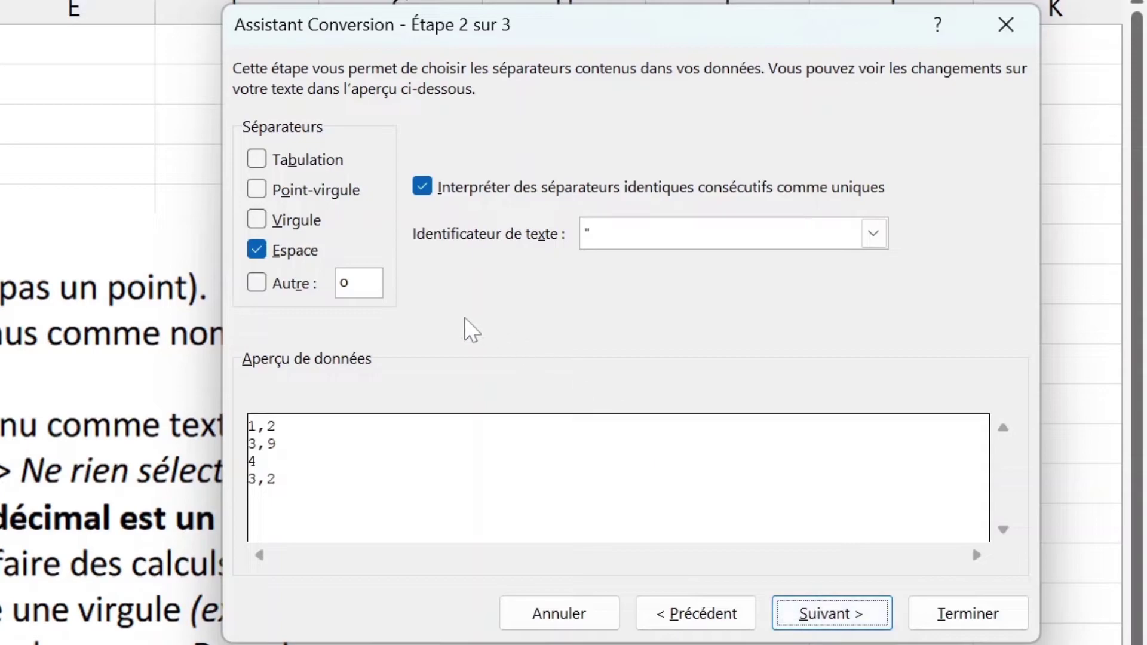
pyautogui.click(278, 251)
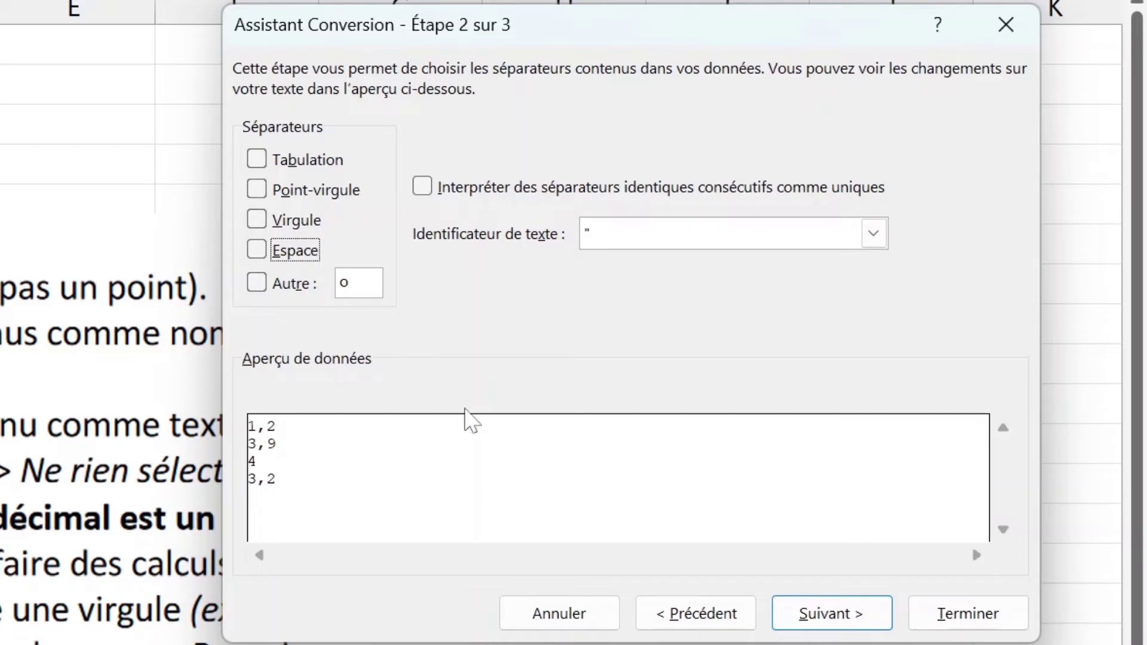
pyautogui.click(918, 612)
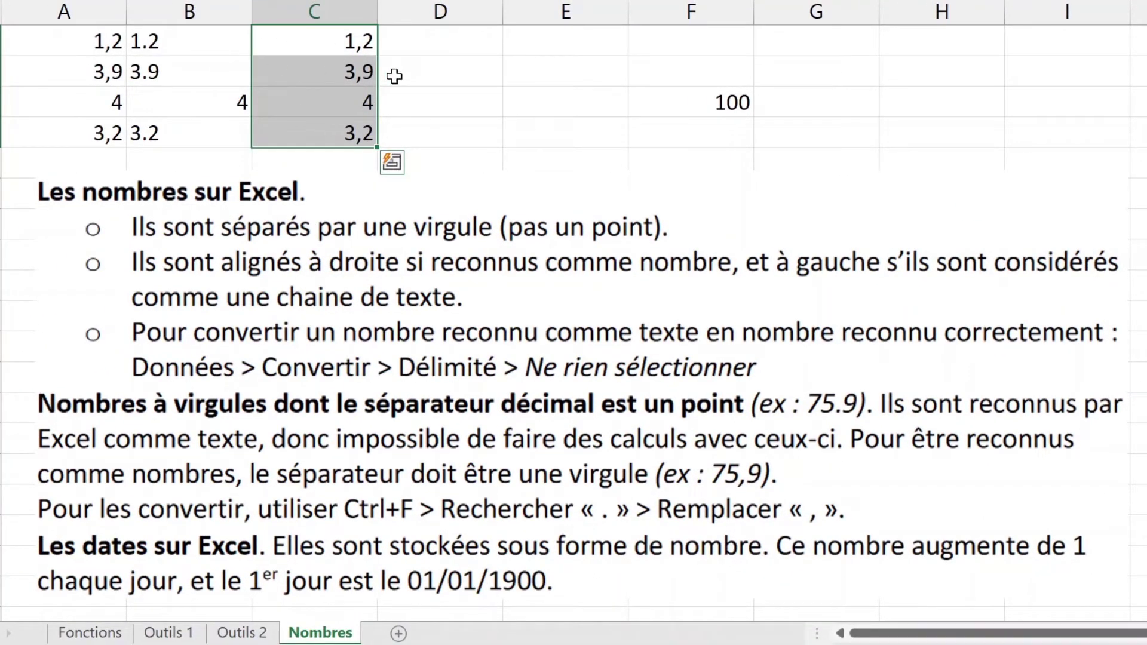
pyautogui.click(466, 97)
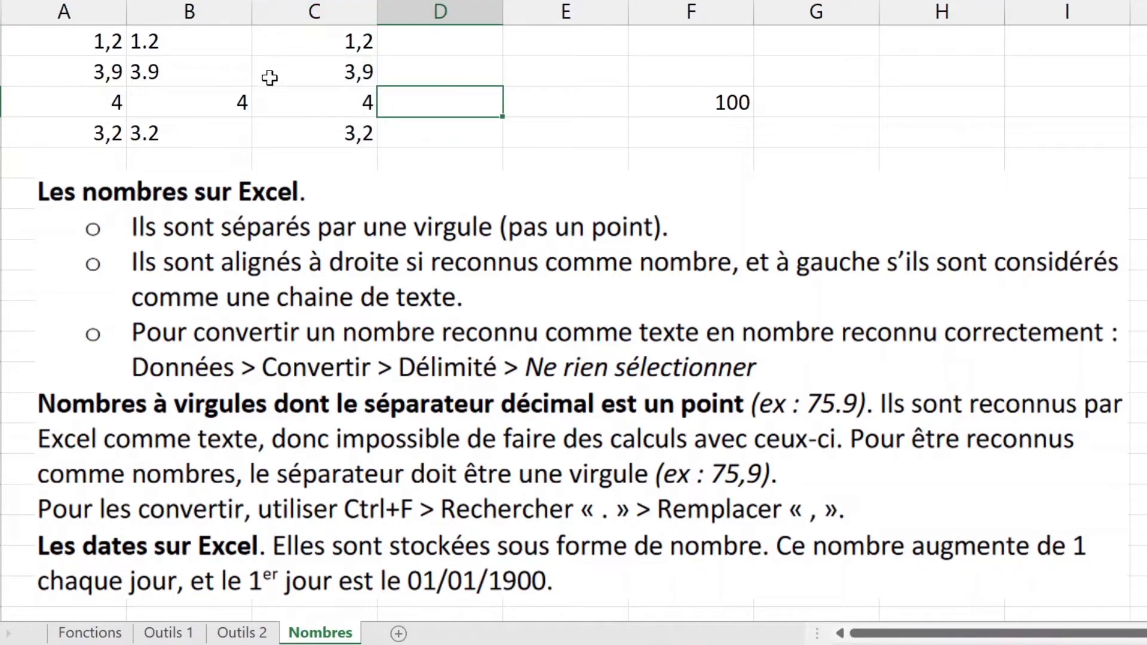
pyautogui.moveTo(326, 50); pyautogui.dragTo(331, 143)
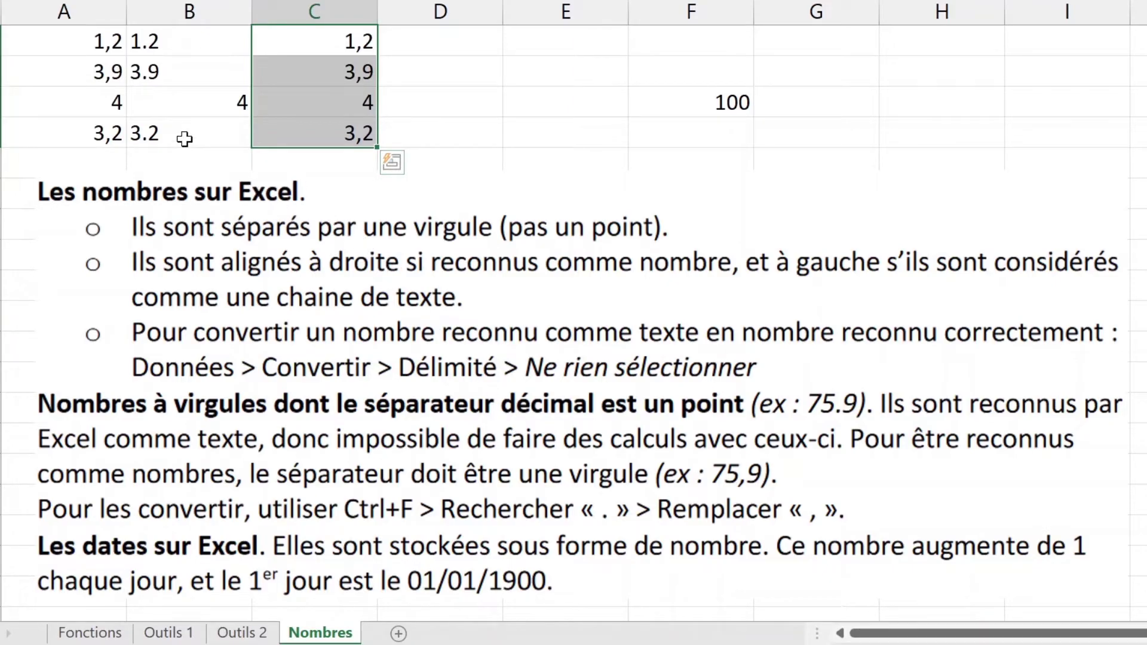
pyautogui.moveTo(185, 138); pyautogui.dragTo(173, 30)
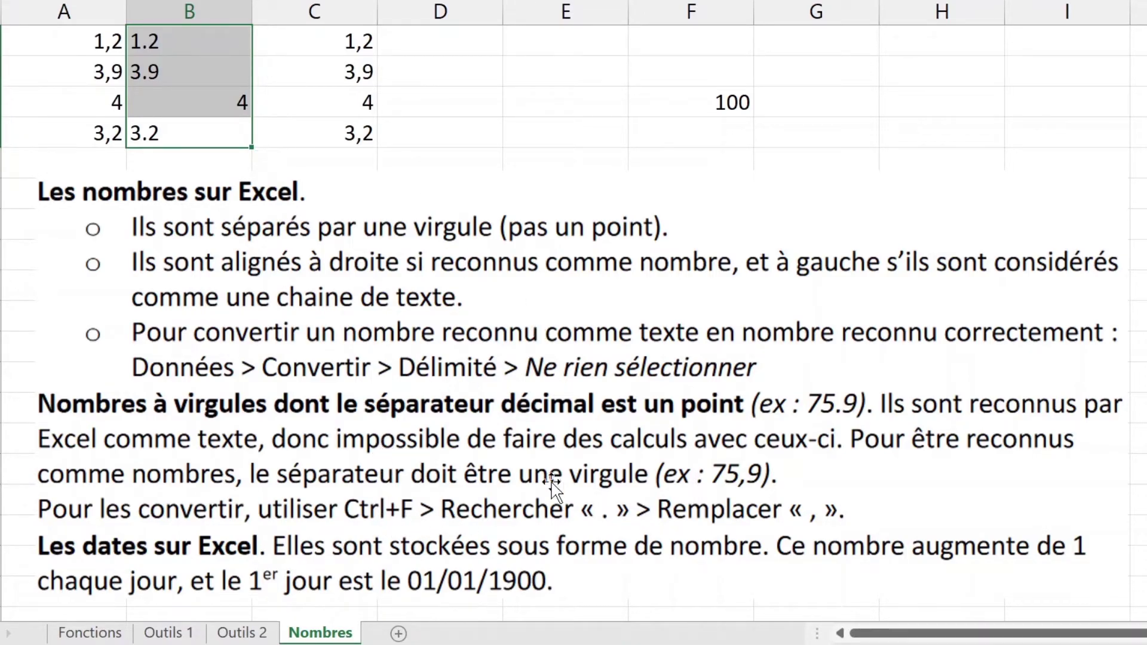
# Step: Replace every '.' with ',' using Remplacer tout, confirming the 3 replacements
pyautogui.hotkey('ctrl', 'f')
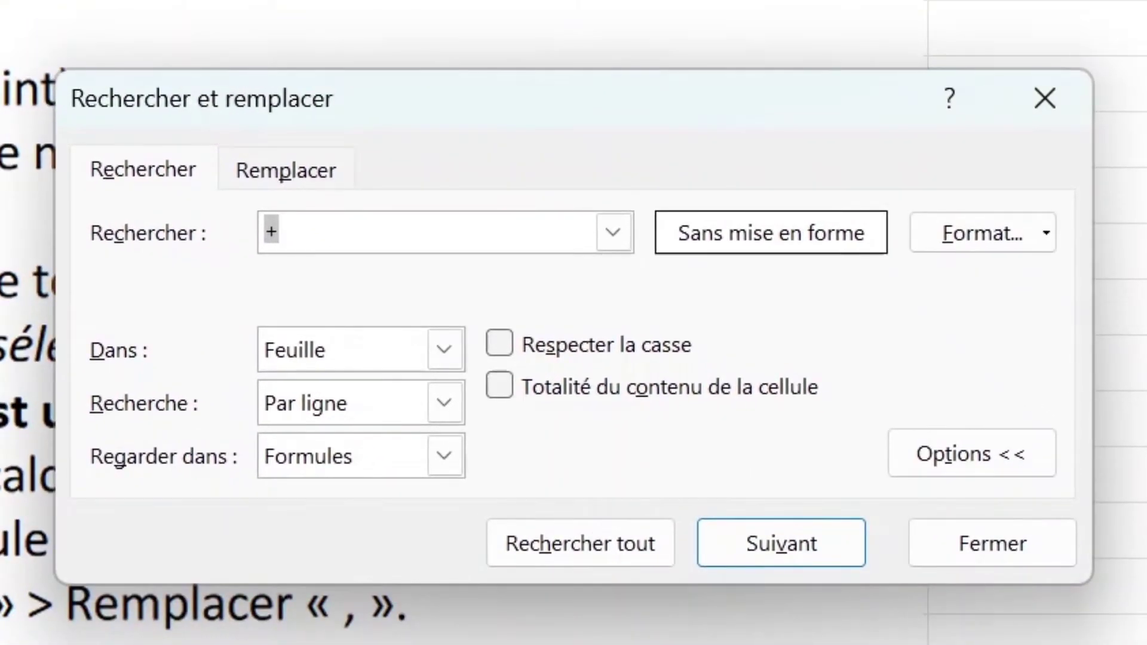
pyautogui.write('.')
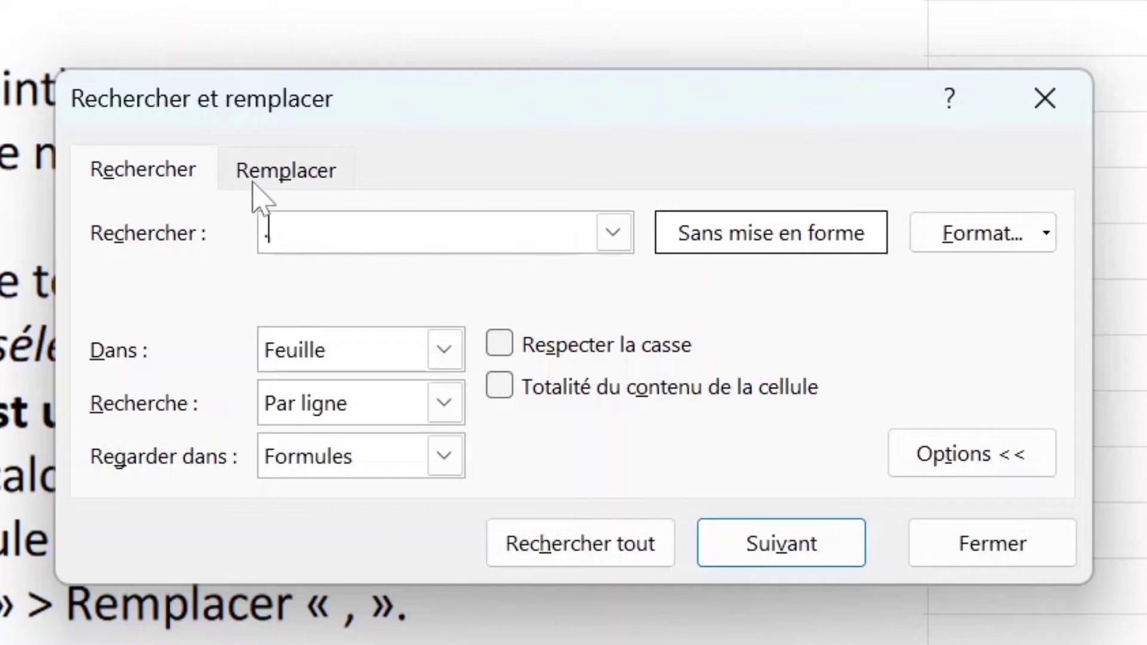
pyautogui.click(257, 179)
pyautogui.write(',')
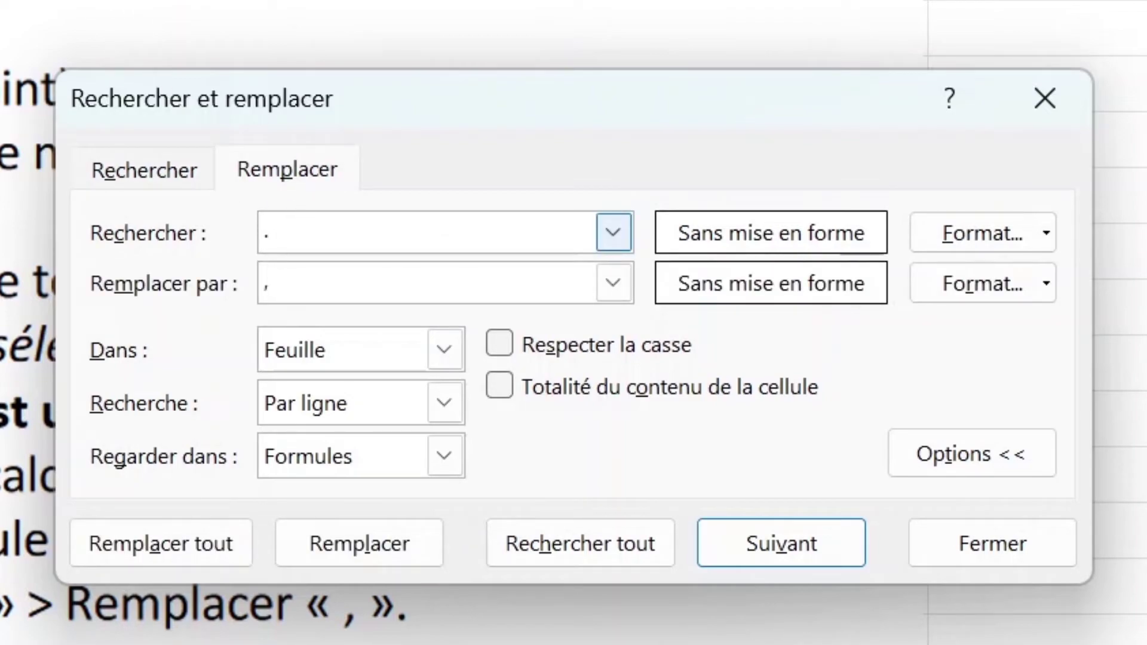
pyautogui.click(165, 558)
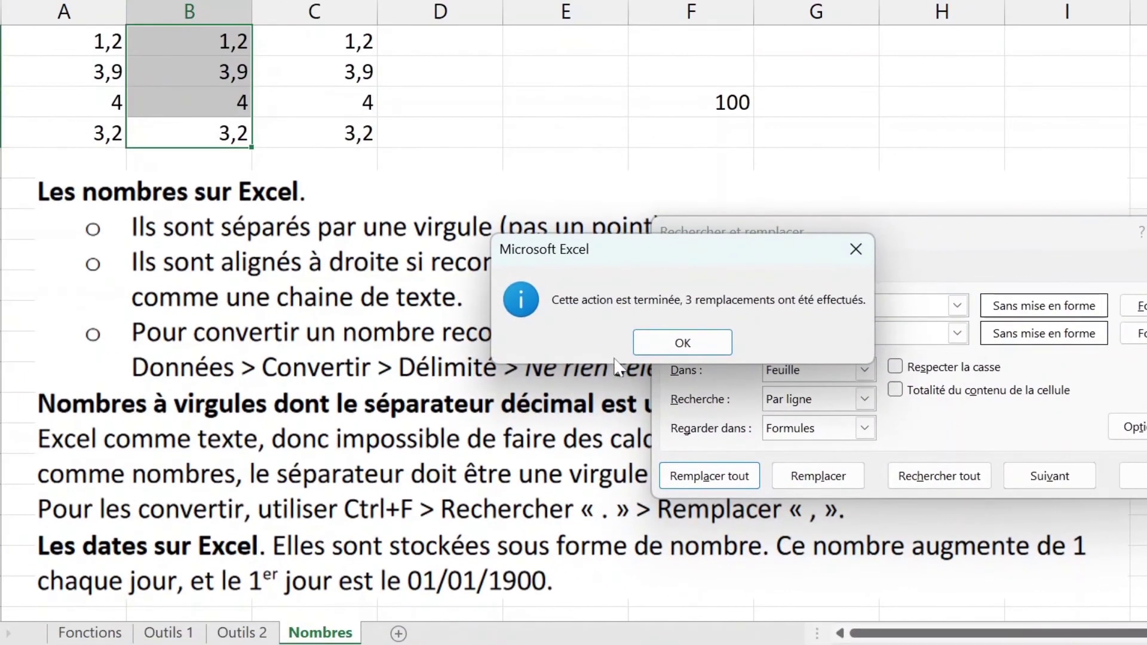
pyautogui.click(605, 336)
pyautogui.press('Escape')
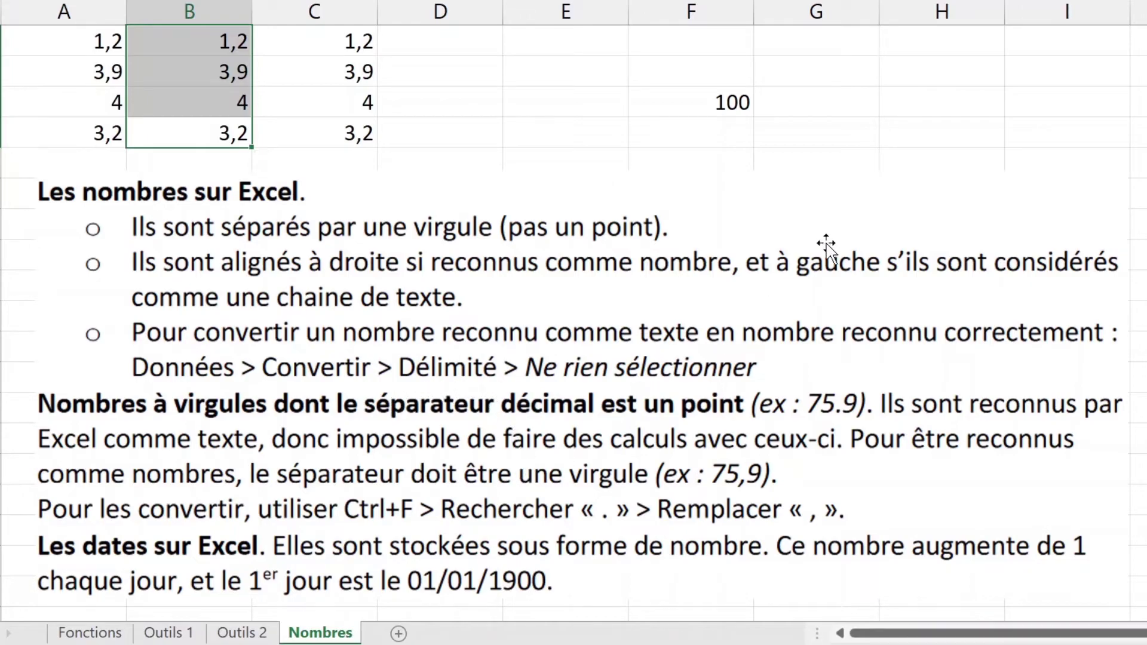
# Step: Type the date 15/08/2029 into cell H1
pyautogui.click(977, 44)
pyautogui.write('1')
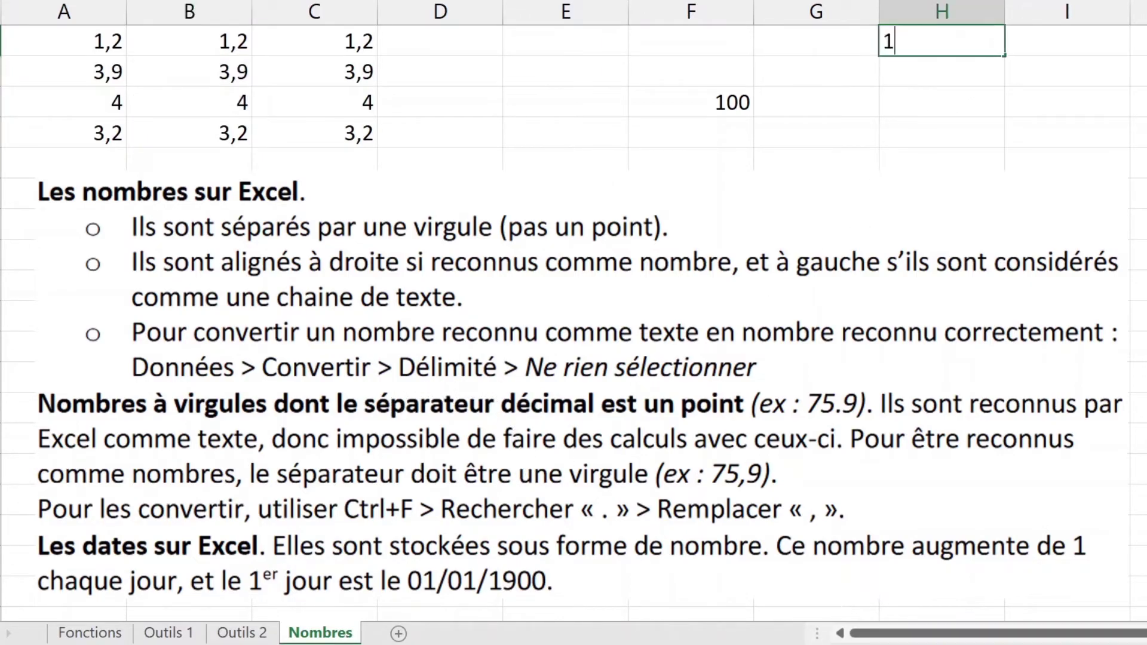
pyautogui.write('5/08/')
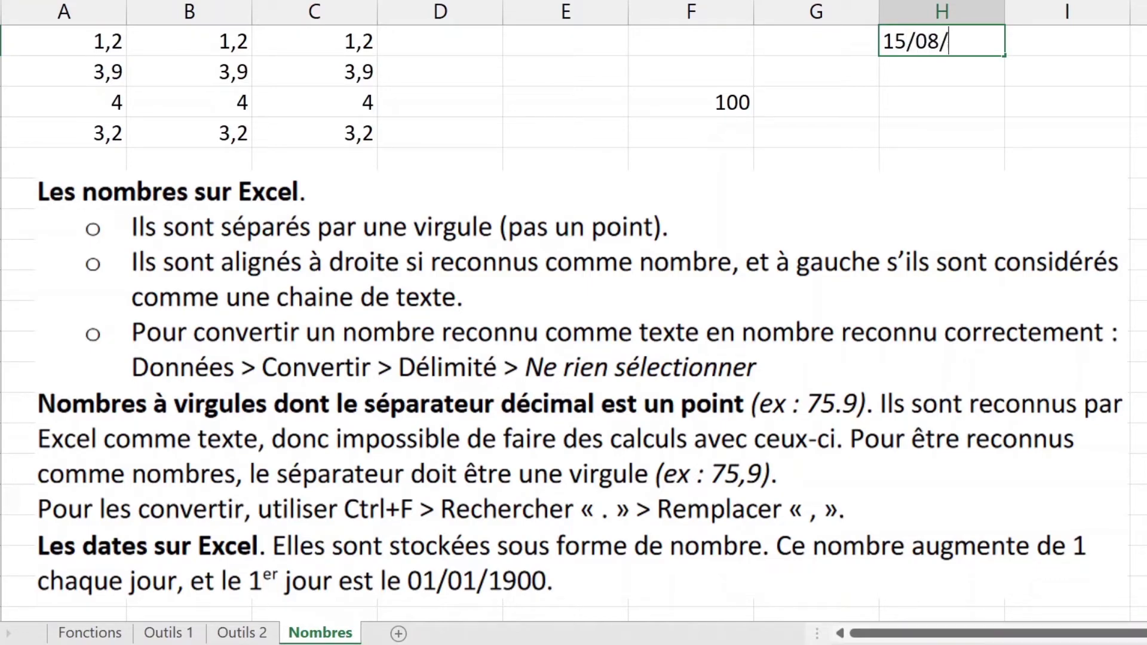
pyautogui.write('2029')
pyautogui.press('Return')
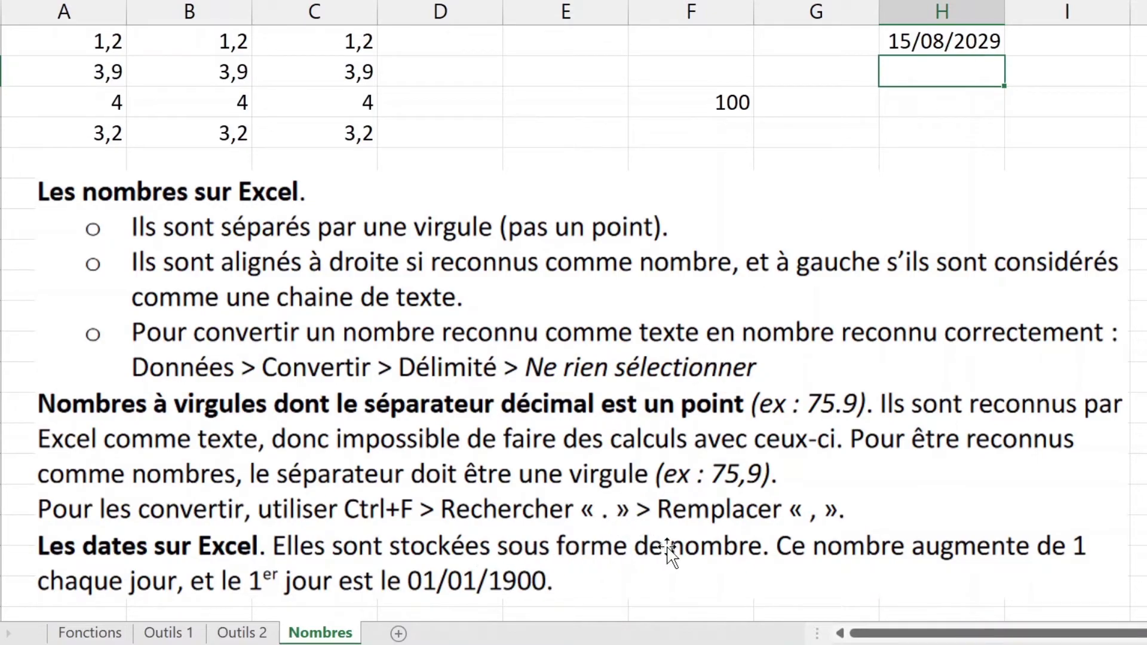
# Step: Apply the Standard number format to H1 so it shows the serial number 47345
pyautogui.click(926, 44)
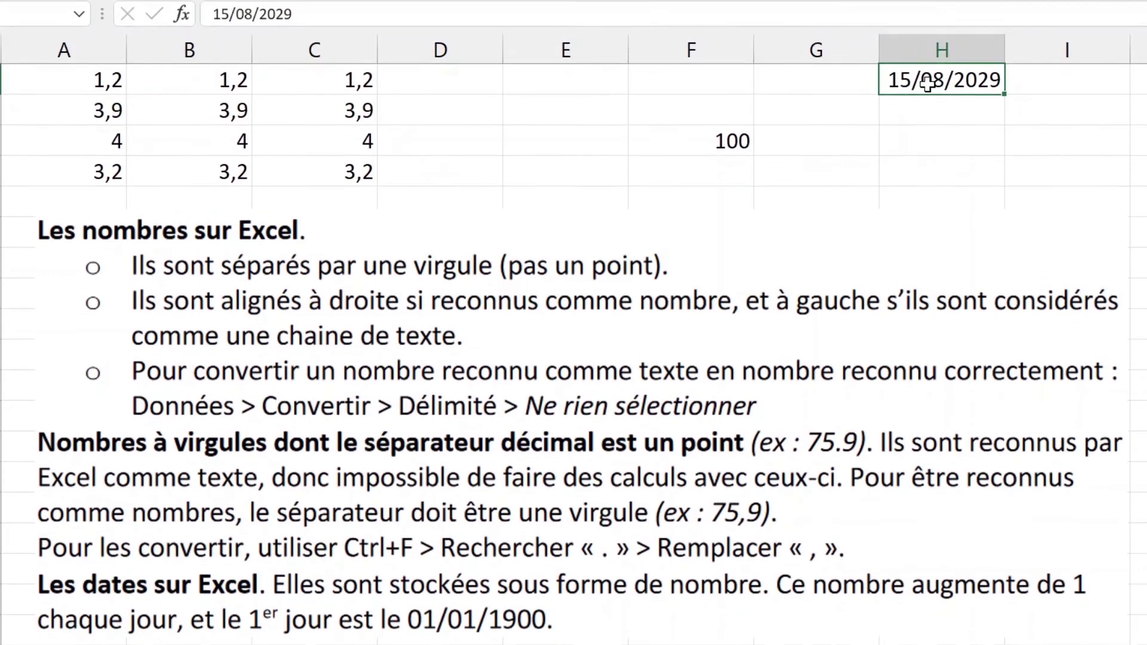
pyautogui.click(52, 7)
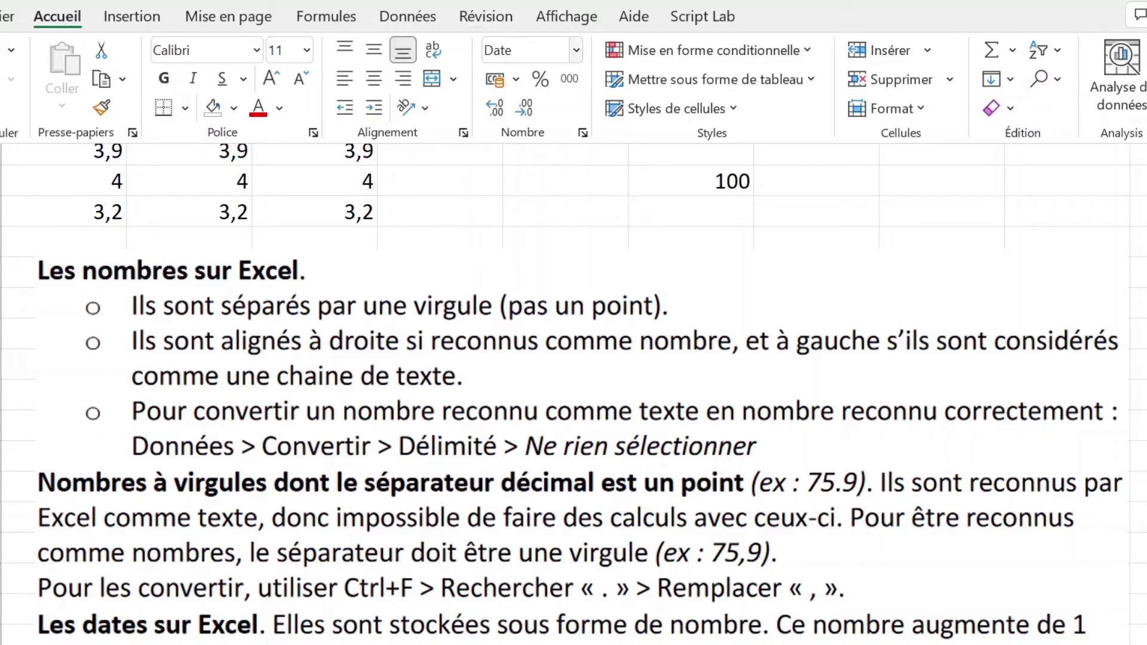
pyautogui.click(576, 50)
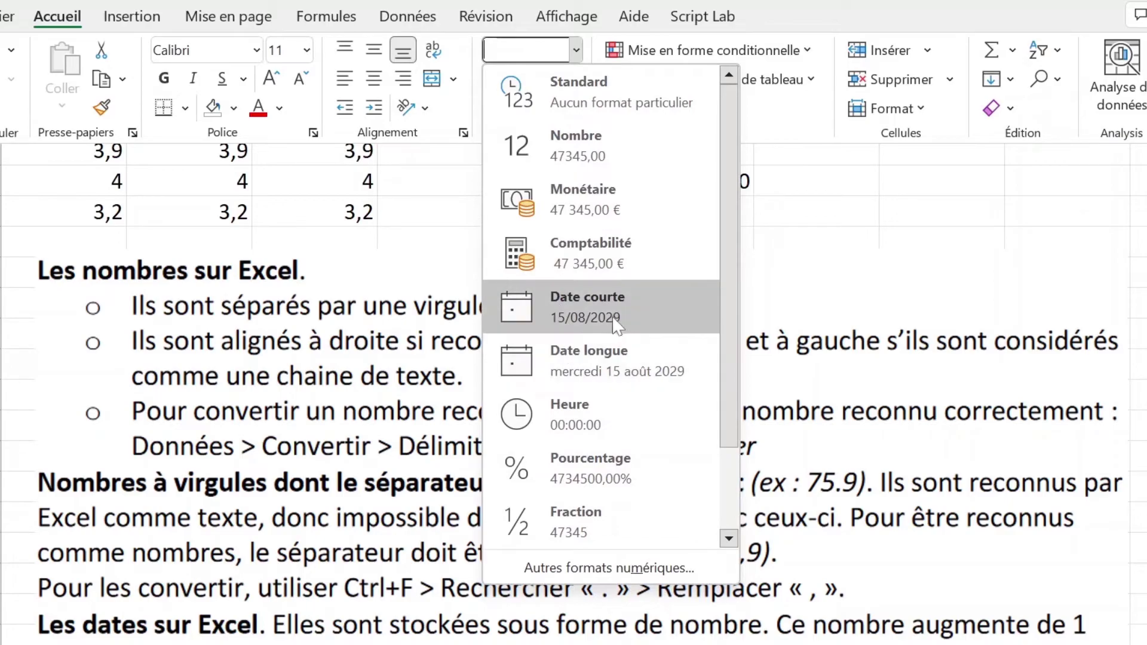
pyautogui.click(624, 105)
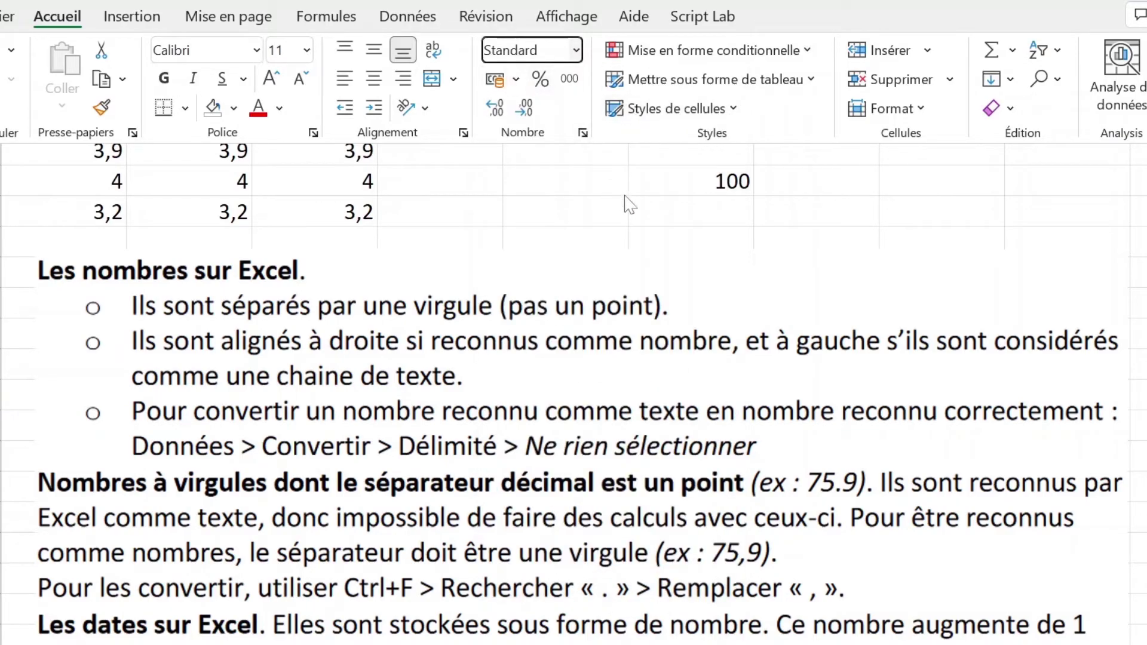
pyautogui.click(646, 202)
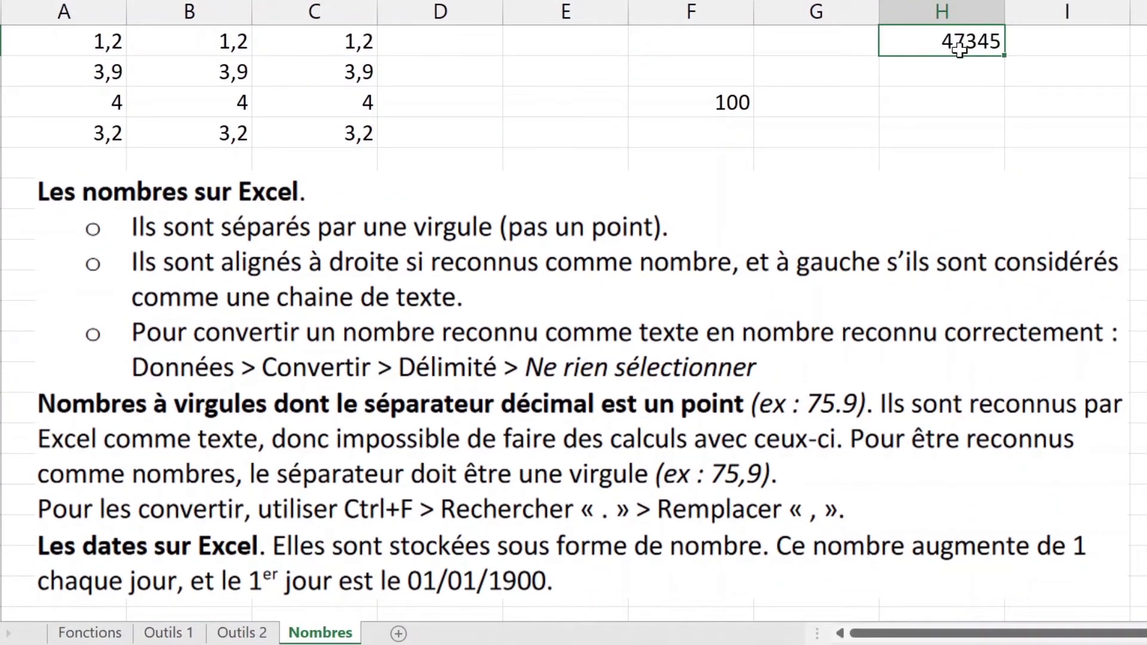
# Step: Enter 8972 in H3 and format it as Date courte, displaying 24/07/1924
pyautogui.click(981, 95)
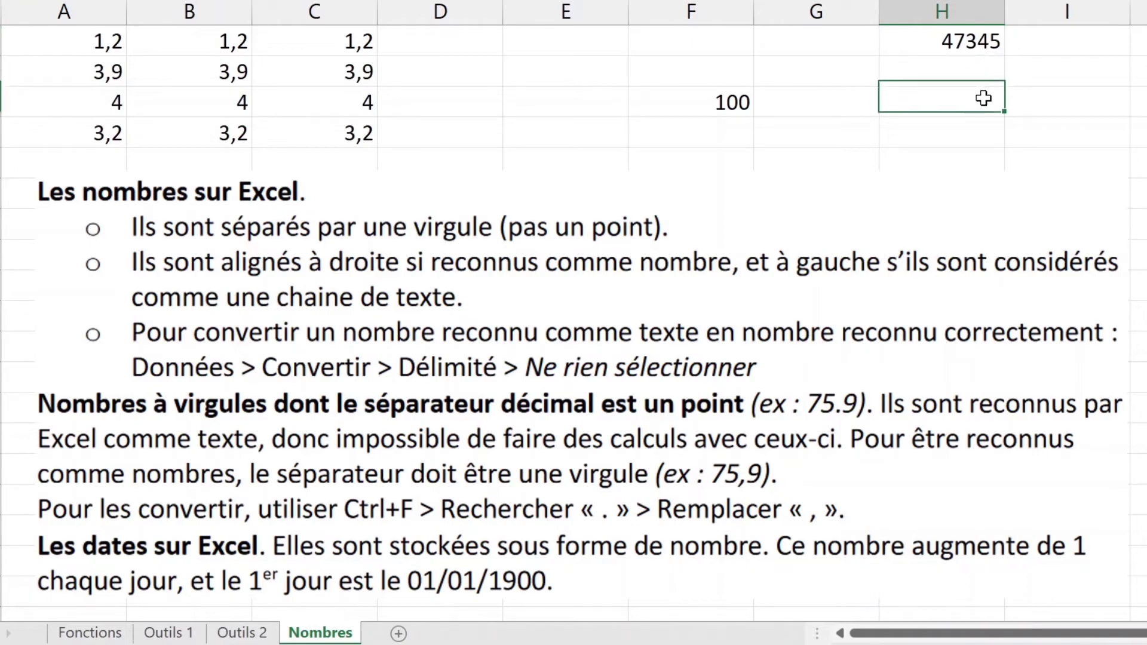
pyautogui.write('897248')
pyautogui.press('BackSpace')
pyautogui.press('BackSpace')
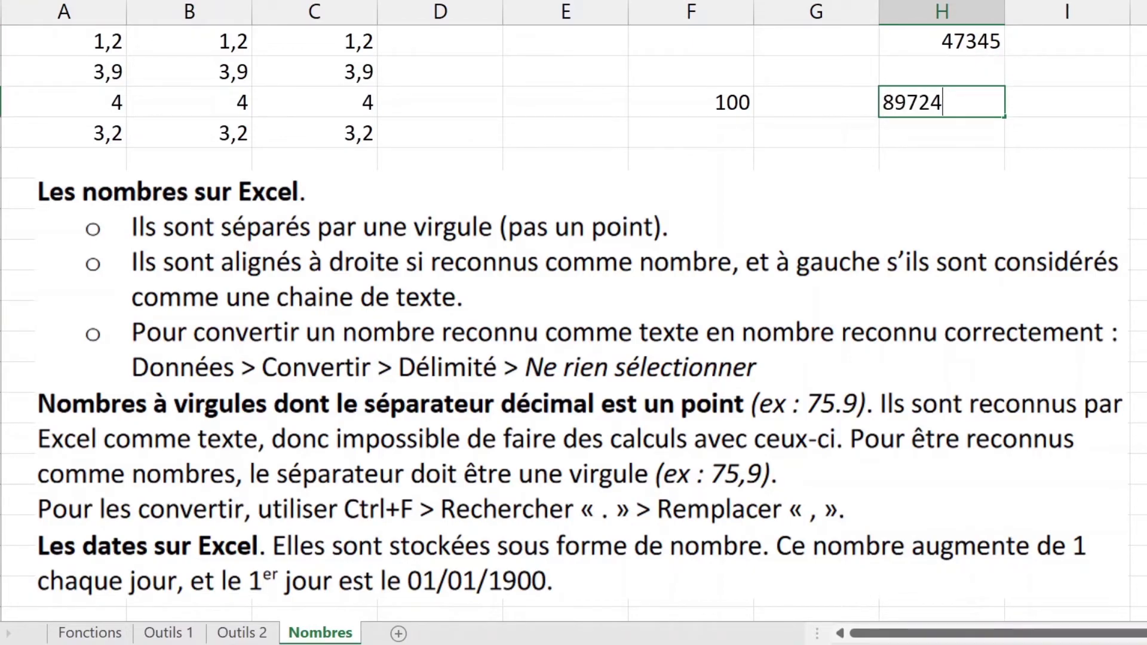
pyautogui.press('Return')
pyautogui.click(984, 100)
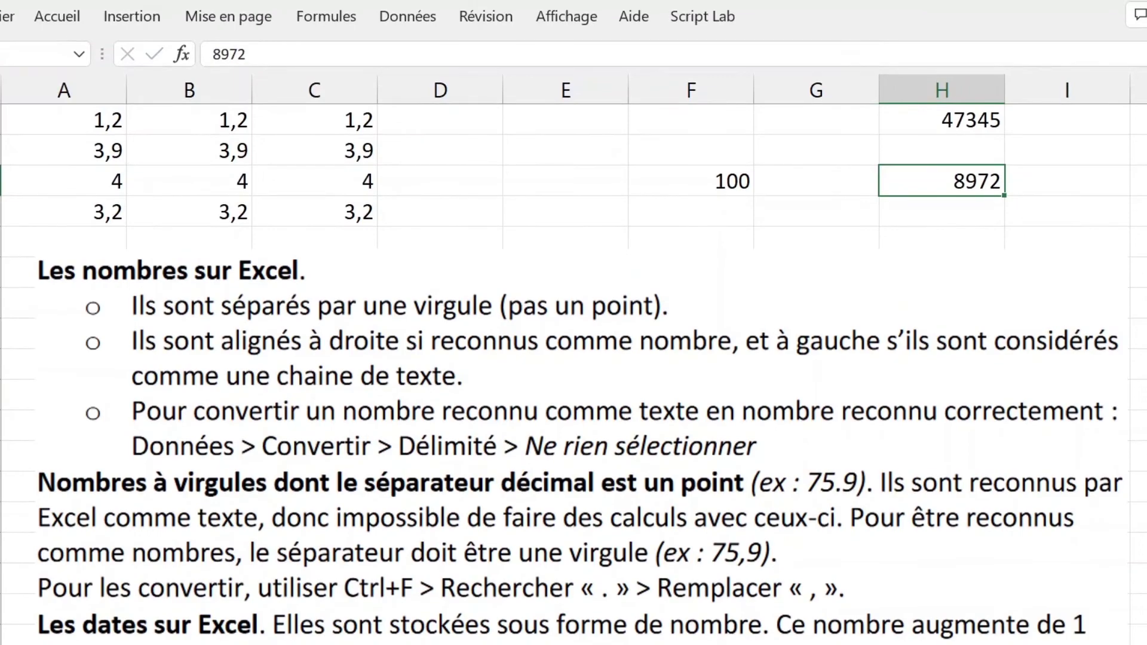
pyautogui.click(58, 16)
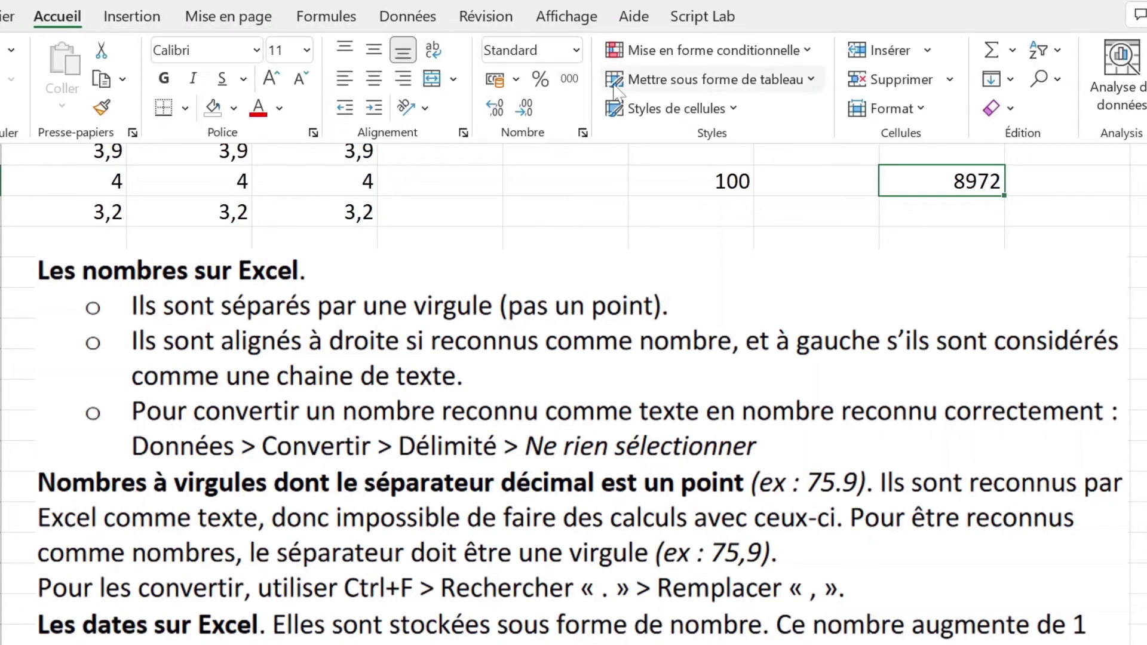
pyautogui.click(576, 50)
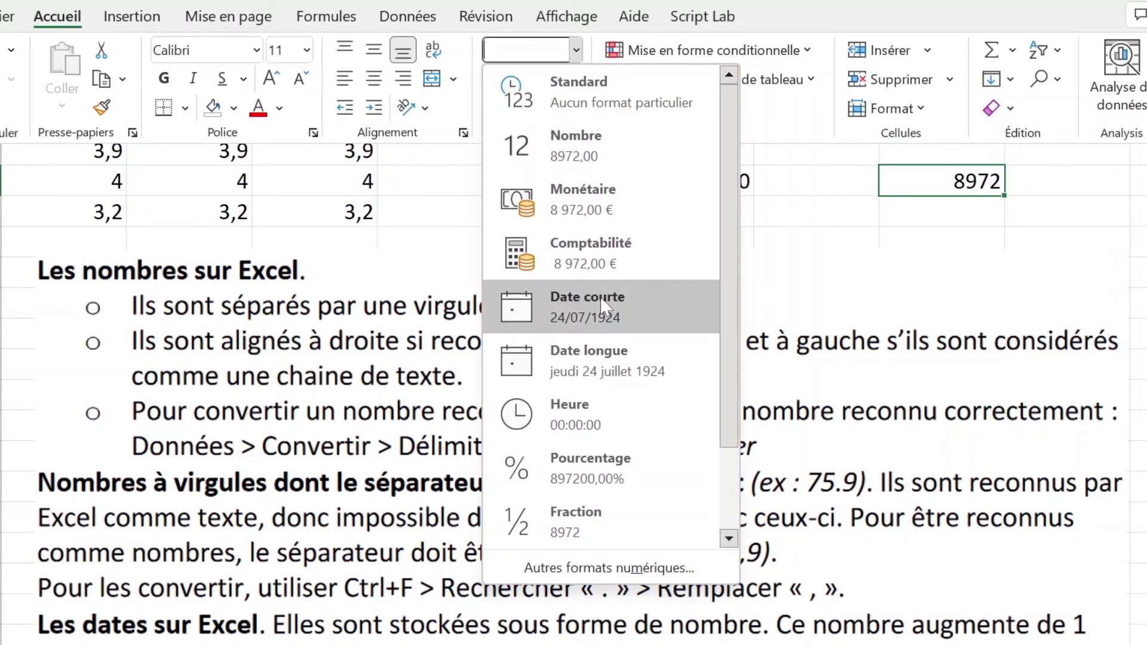
pyautogui.click(600, 299)
pyautogui.click(965, 187)
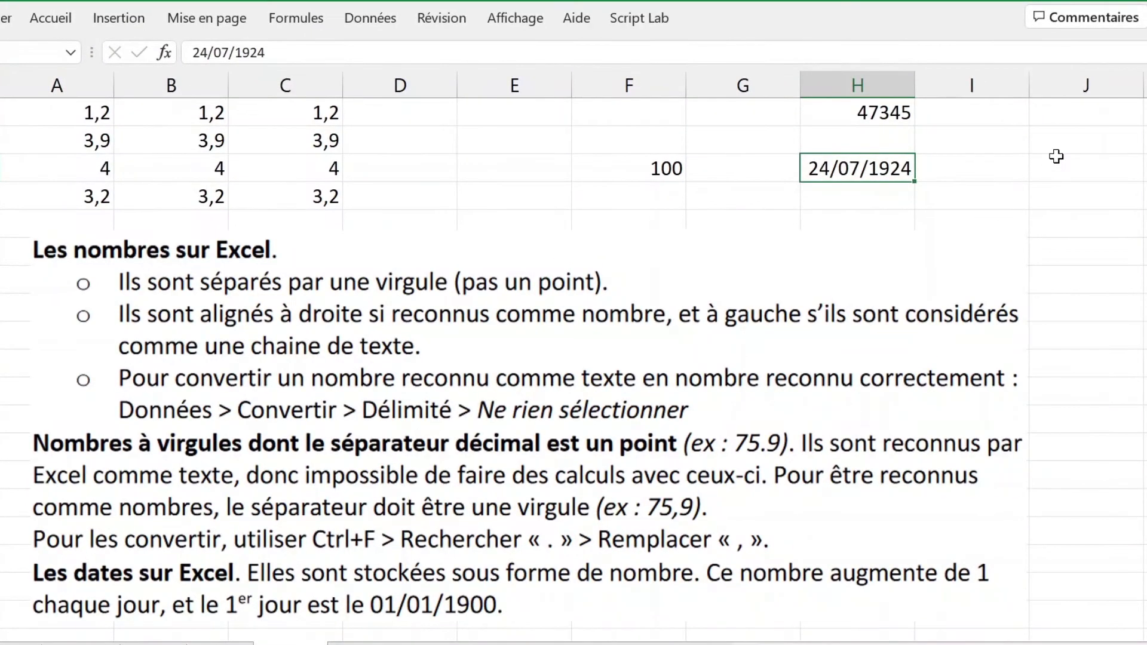
# Step: Enter 1 in J4 and format it as Date courte so it reads 01/01/1900
pyautogui.click(1056, 157)
pyautogui.click(1070, 189)
pyautogui.write('1')
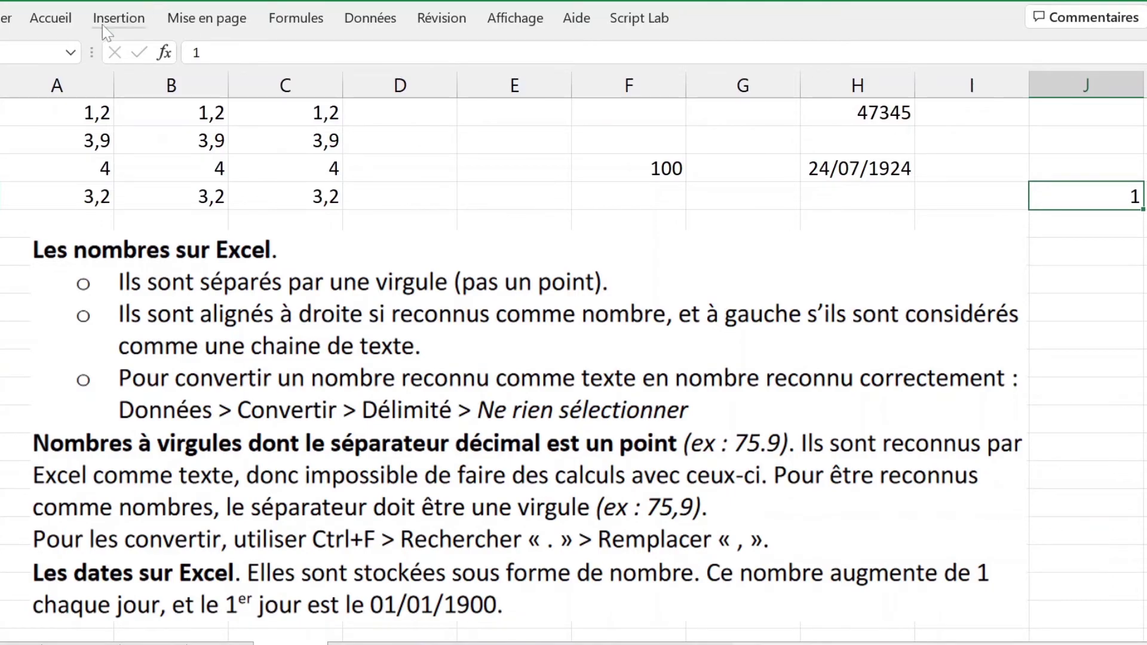
pyautogui.click(73, 25)
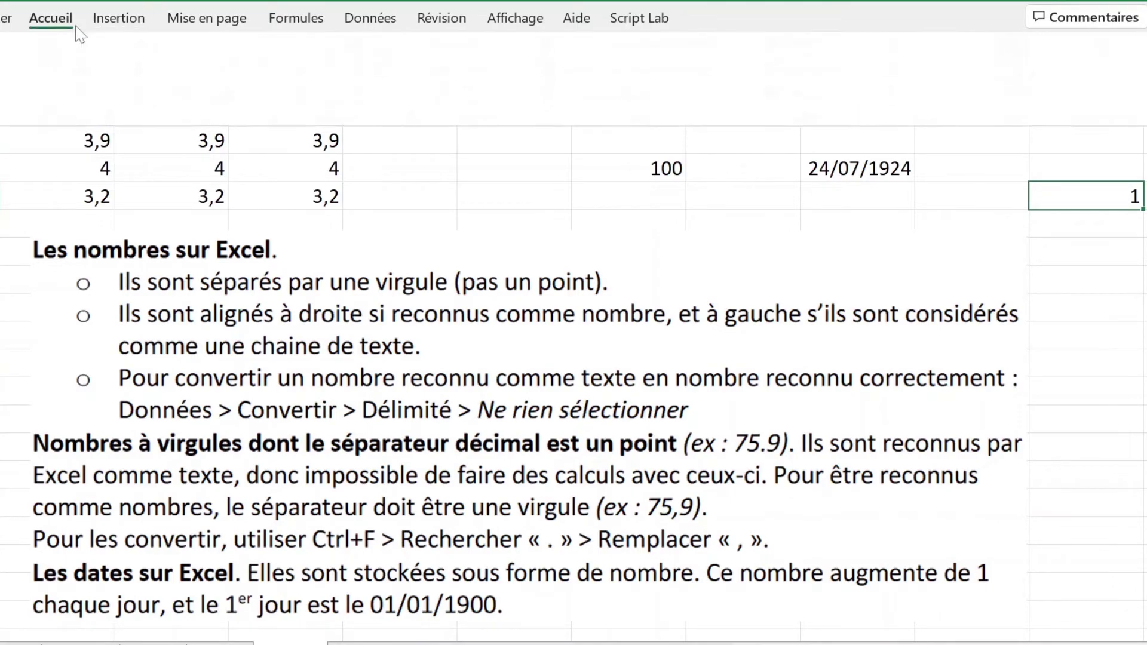
pyautogui.click(524, 49)
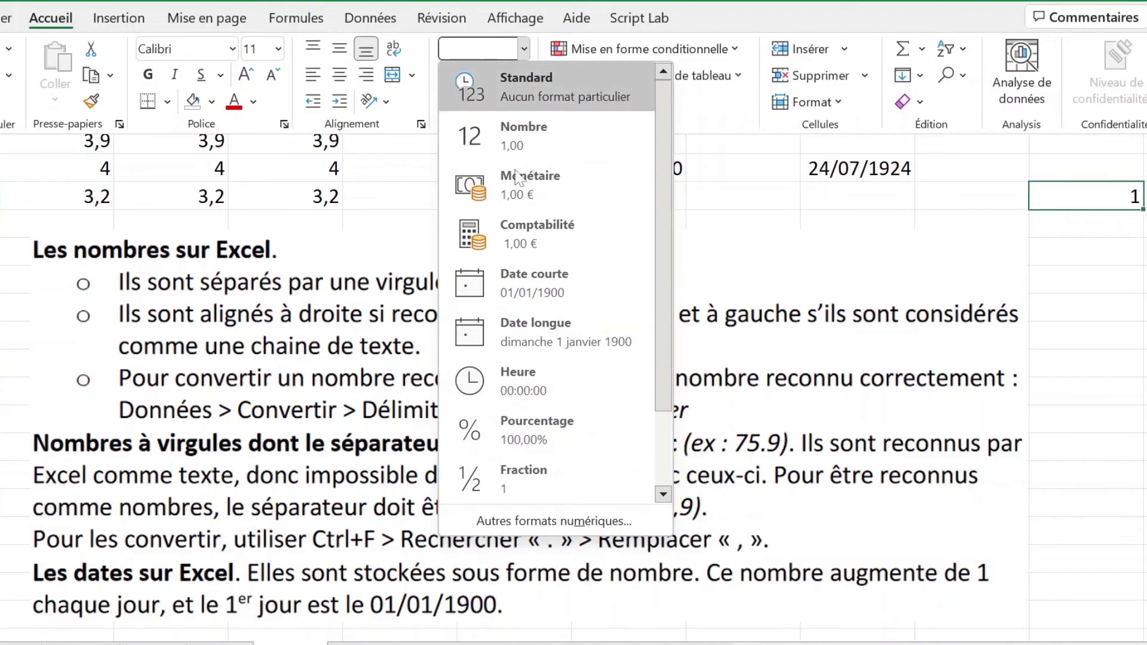
pyautogui.click(551, 280)
pyautogui.click(1120, 227)
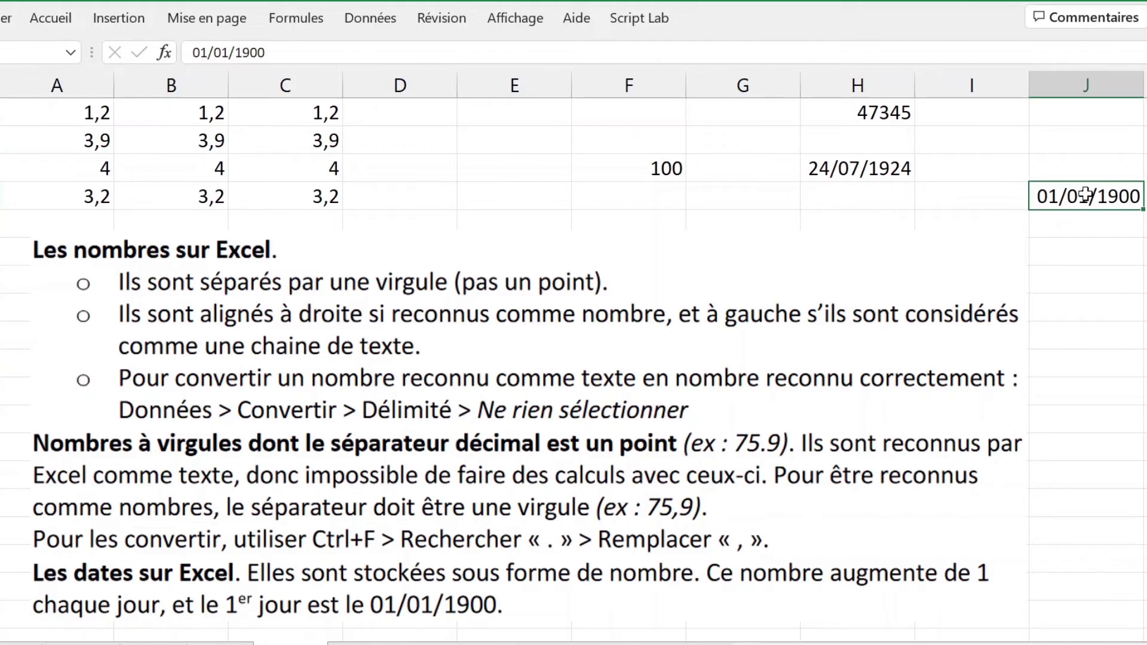
pyautogui.click(1077, 226)
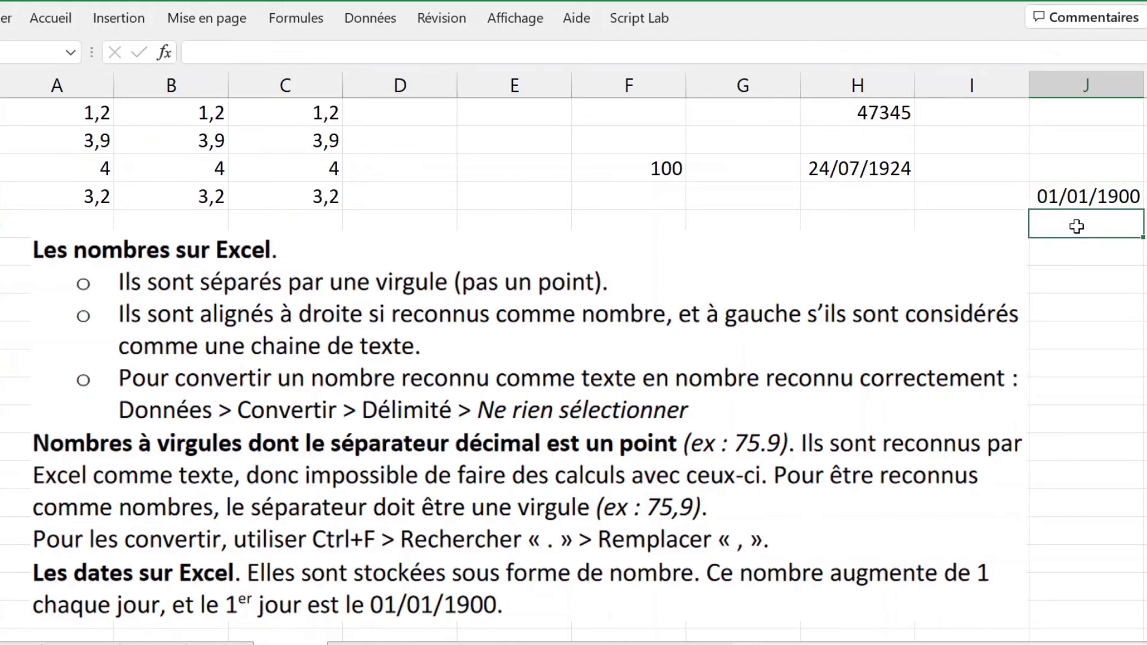
# Step: Enter 2, 3, 4, 5 in J5:J8 and format them as Date courte (02/01/1900–05/01/1900)
pyautogui.write('2')
pyautogui.press('Return')
pyautogui.write('3')
pyautogui.press('Return')
pyautogui.write('4')
pyautogui.press('Return')
pyautogui.write('5')
pyautogui.press('Return')
pyautogui.moveTo(1077, 226); pyautogui.dragTo(1080, 315)
pyautogui.click(51, 18)
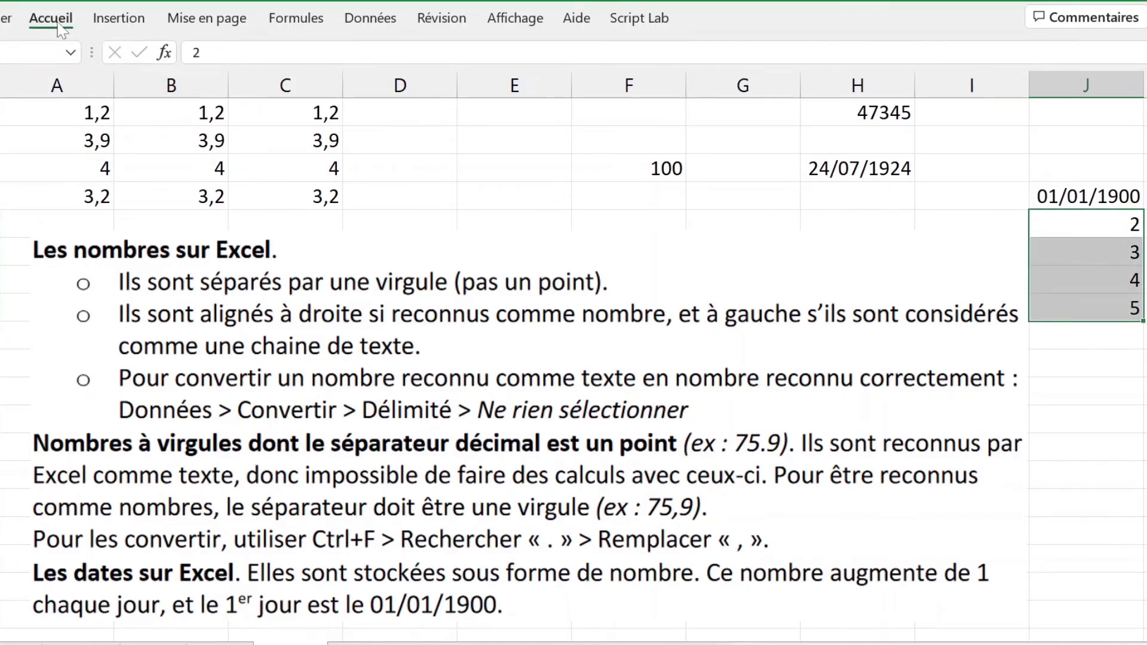
pyautogui.click(525, 48)
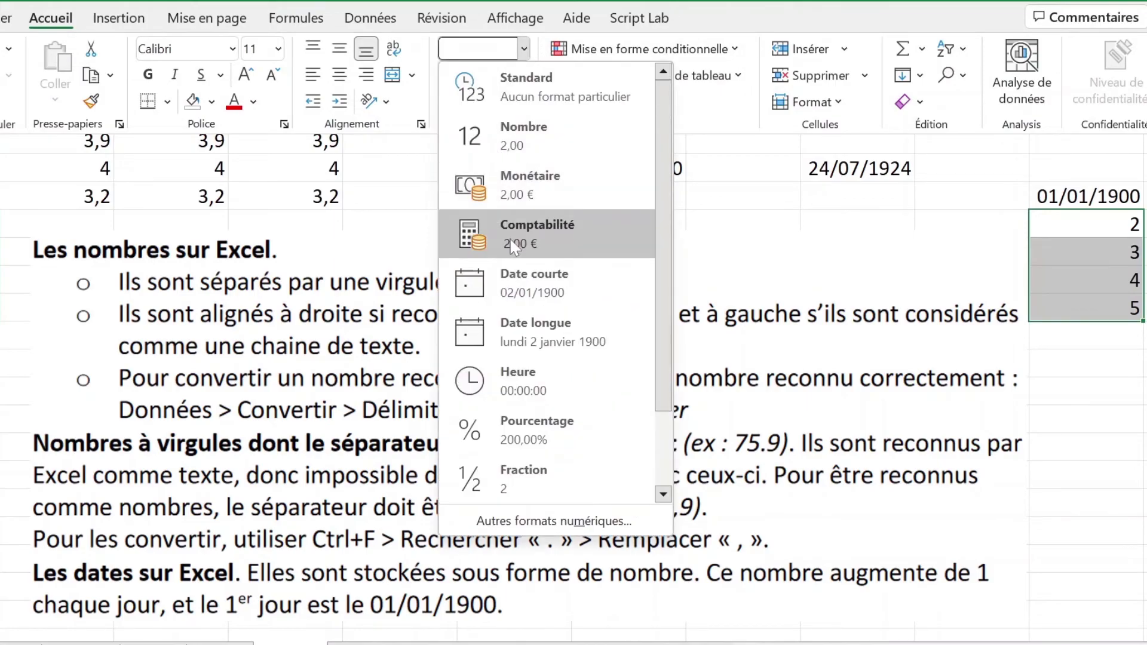
pyautogui.click(517, 285)
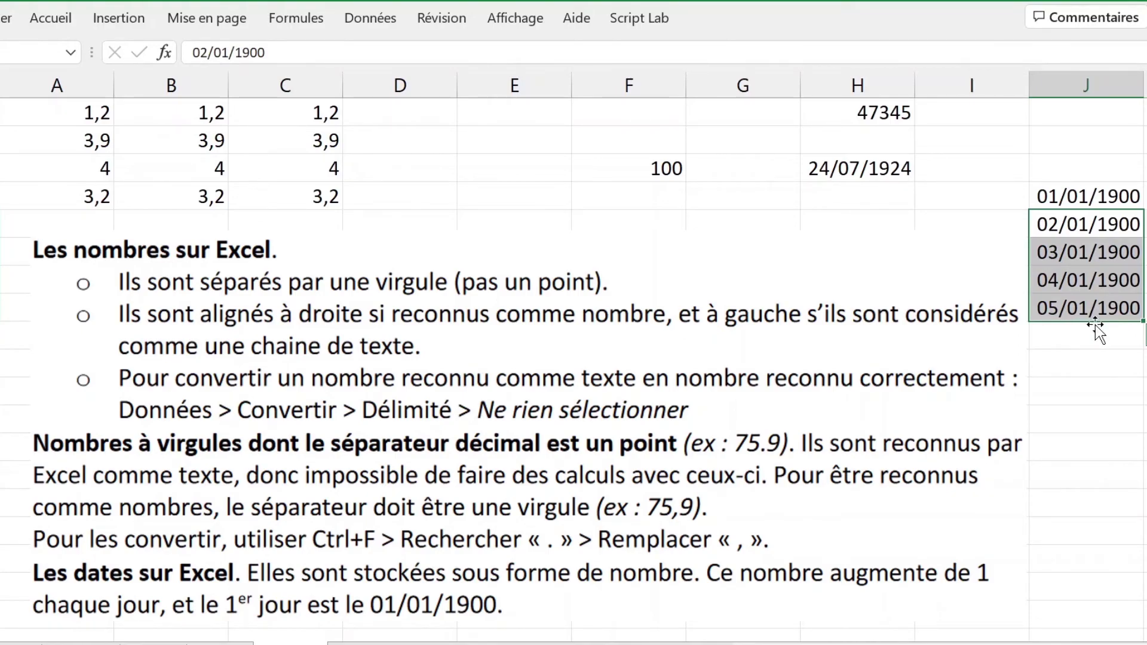
pyautogui.click(1099, 336)
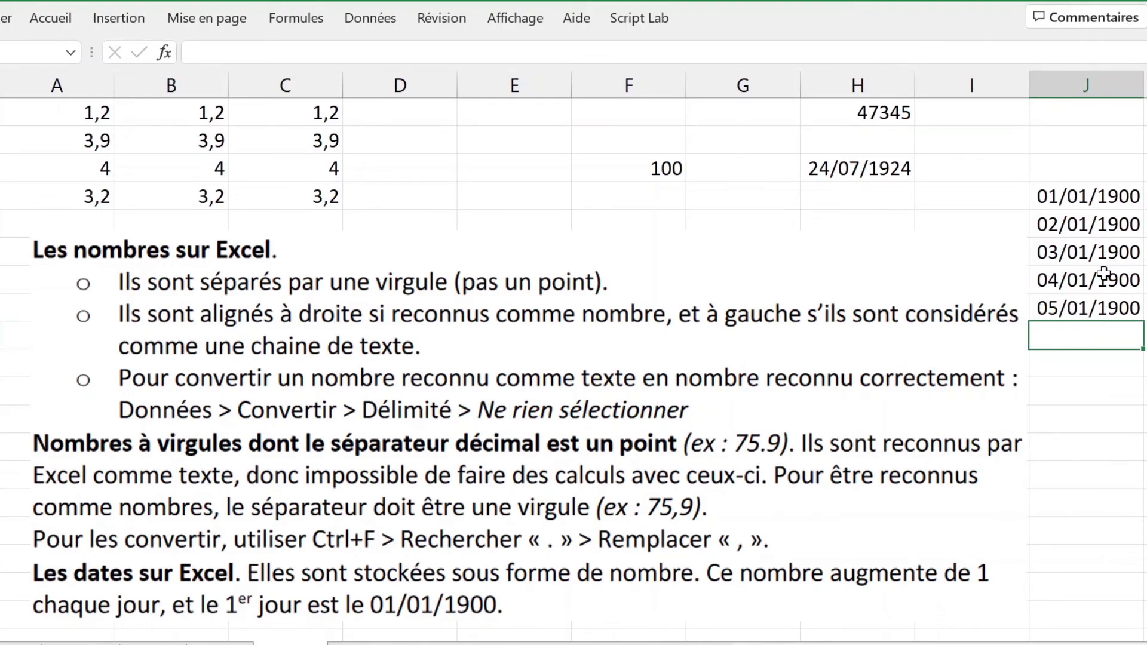
# Step: Switch H1 from Standard to Date courte so 47345 shows as 15/08/2029
pyautogui.click(899, 116)
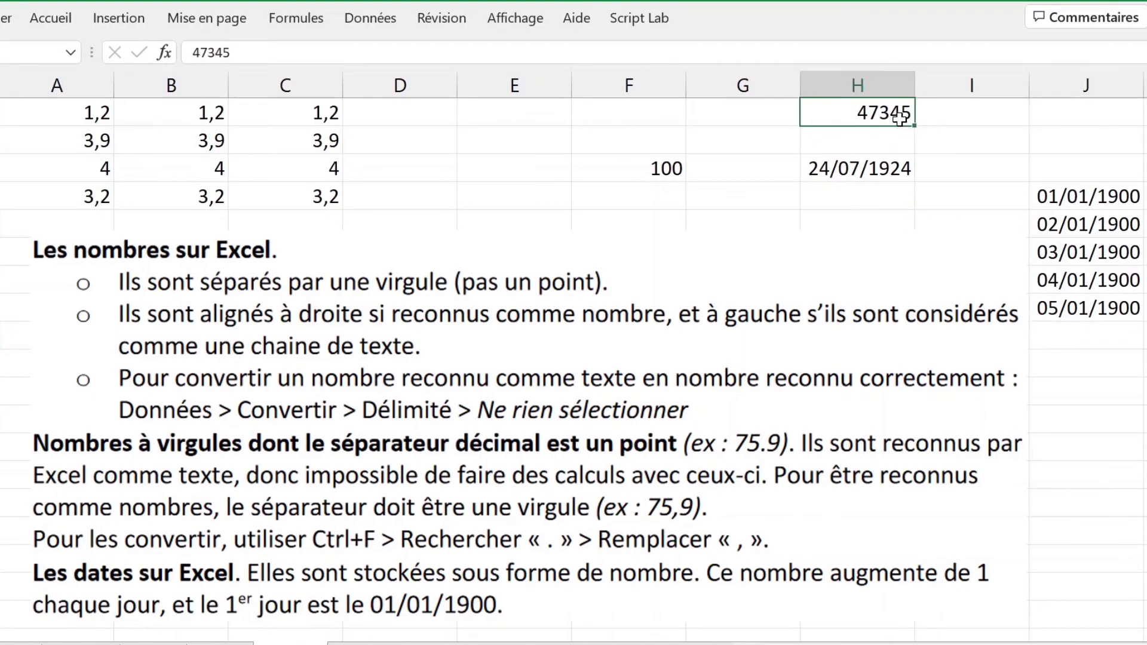
pyautogui.click(67, 21)
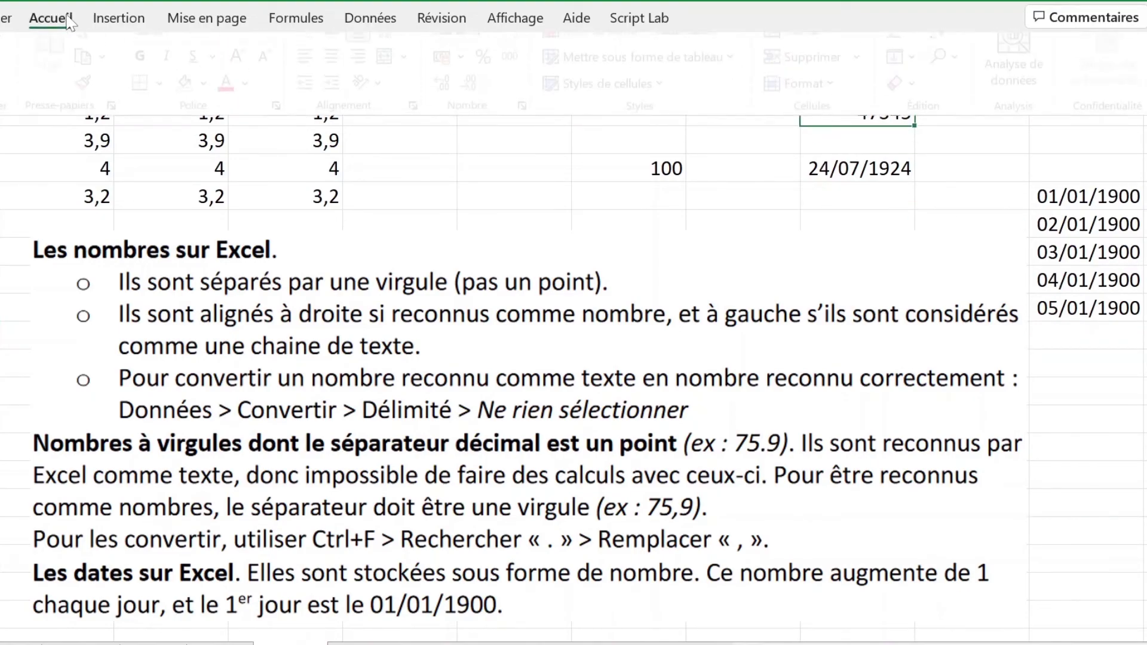
pyautogui.click(524, 49)
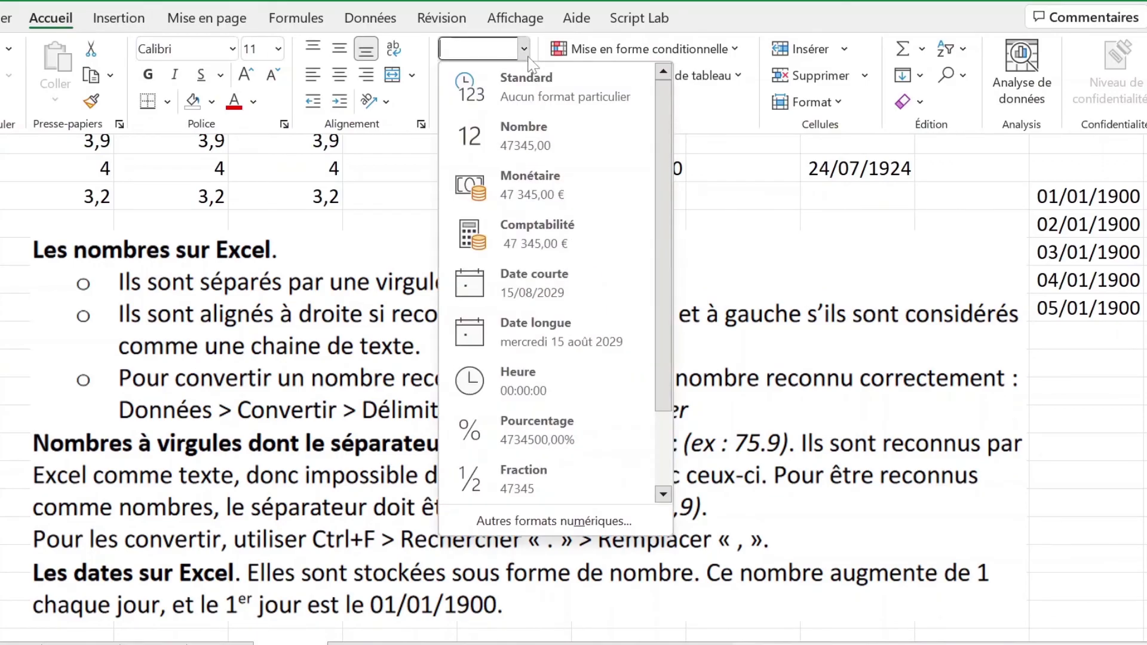
pyautogui.click(555, 275)
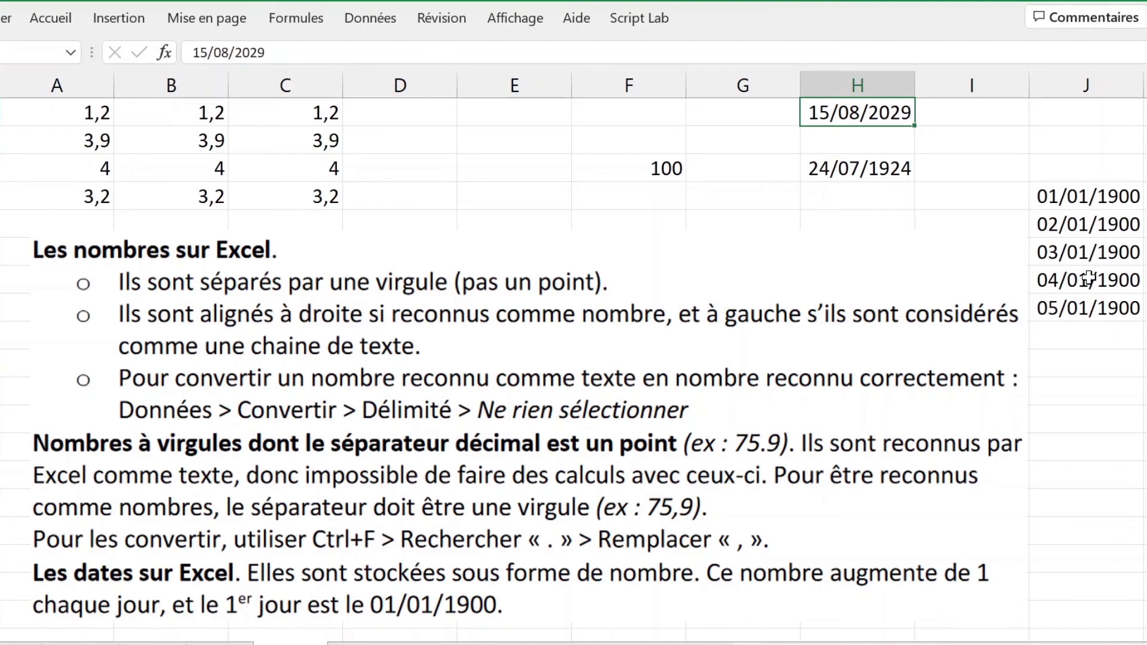
pyautogui.moveTo(1087, 196); pyautogui.dragTo(1137, 492)
pyautogui.scroll(2, 1128, 411)
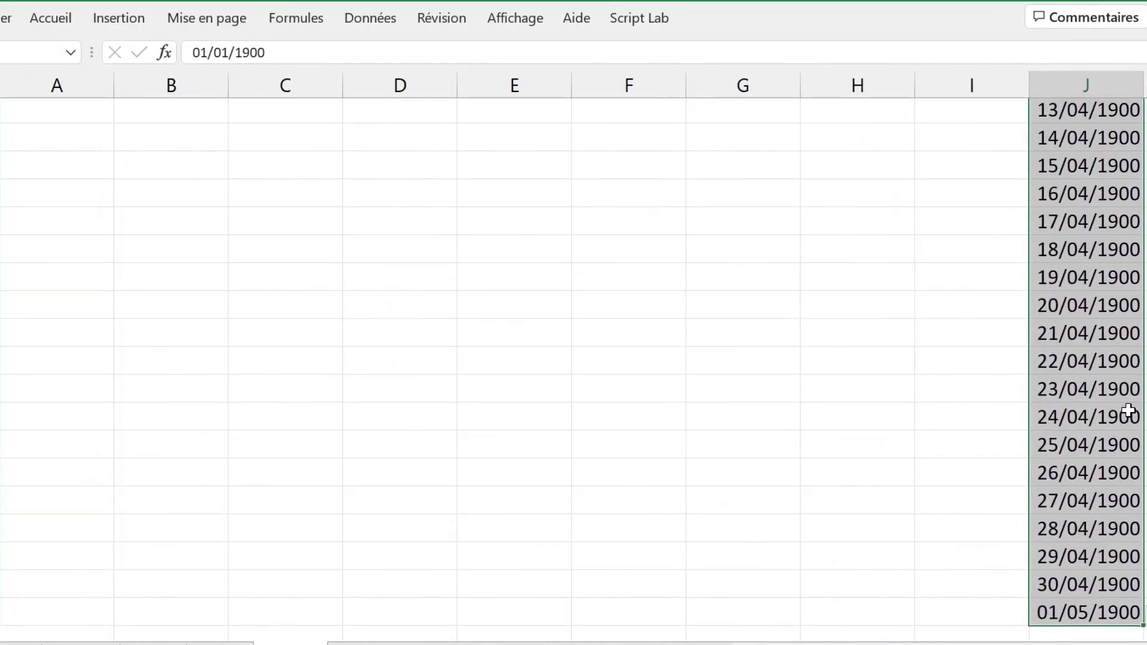
pyautogui.scroll(5, 1088, 313)
pyautogui.scroll(1, 1089, 307)
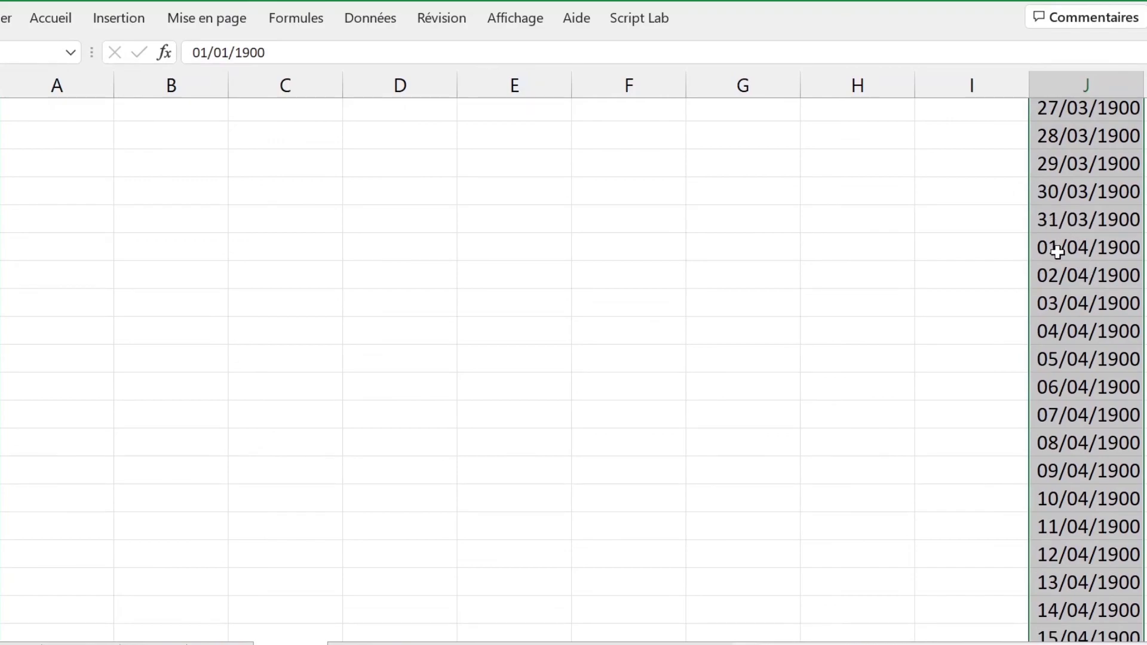
pyautogui.scroll(20, 1057, 251)
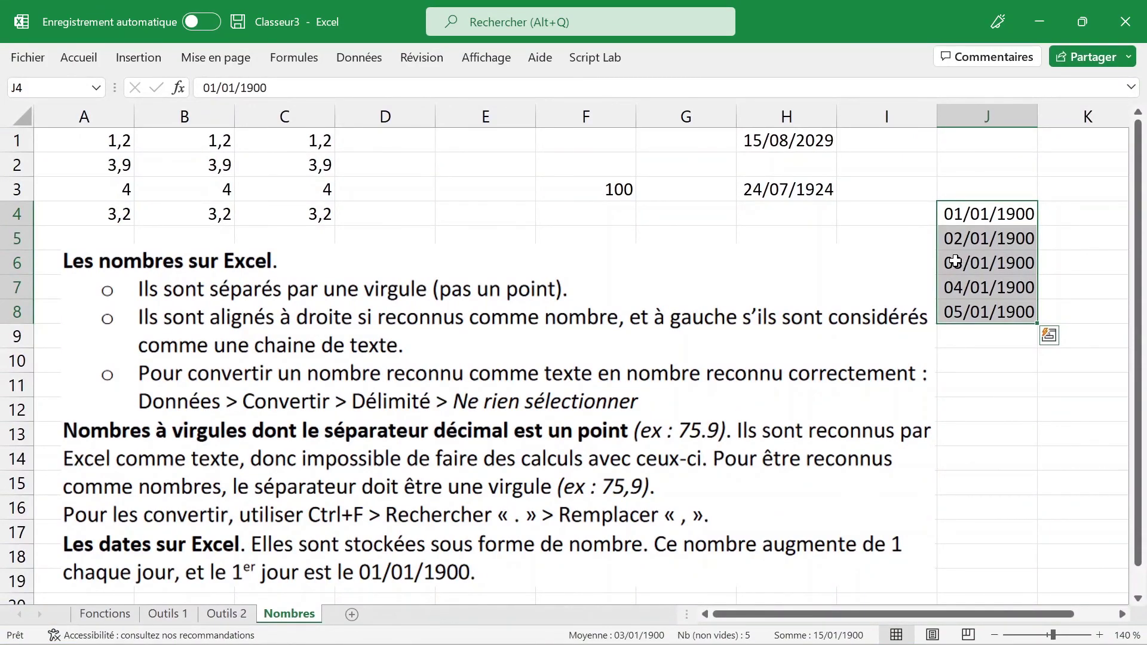
pyautogui.click(888, 194)
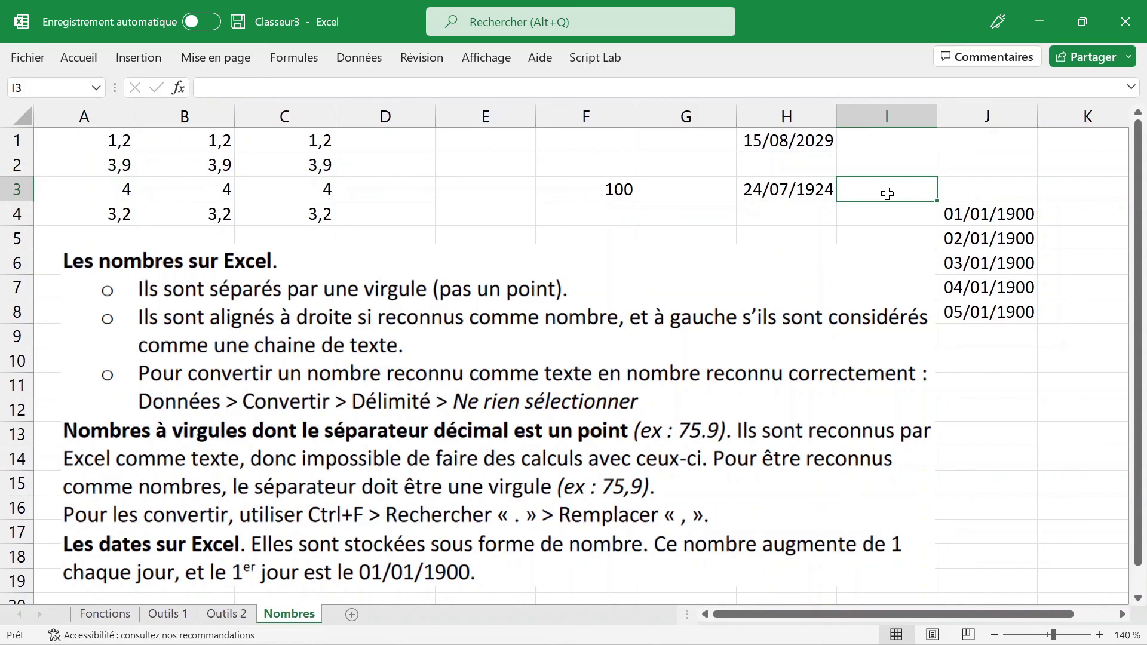
pyautogui.click(105, 614)
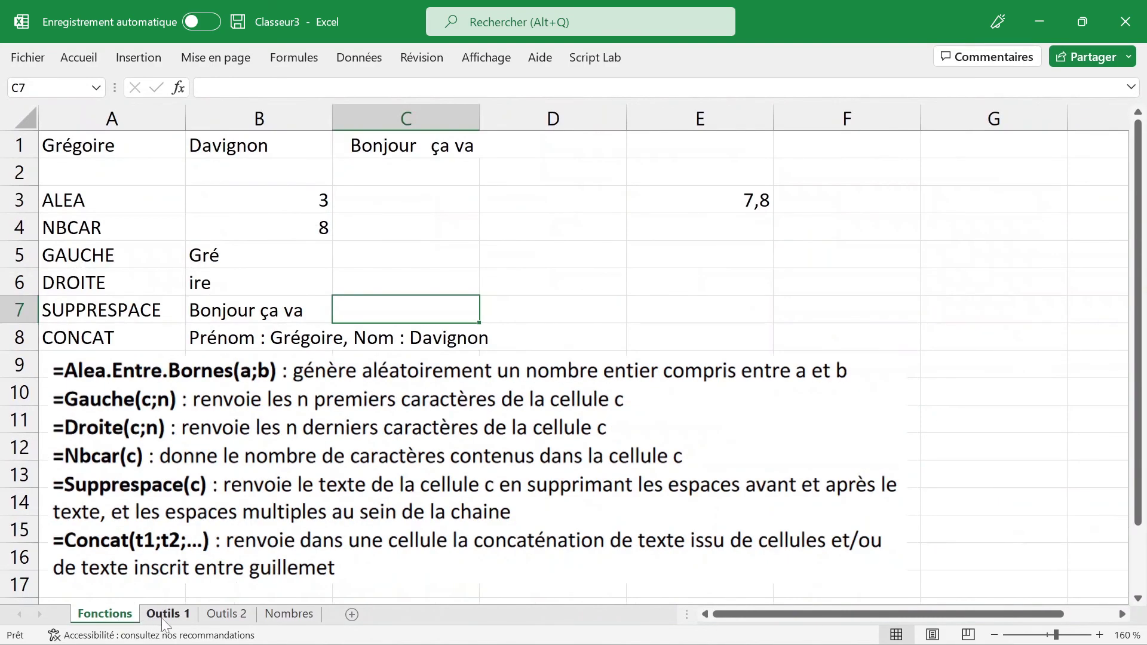
pyautogui.click(167, 617)
pyautogui.click(227, 616)
pyautogui.click(289, 615)
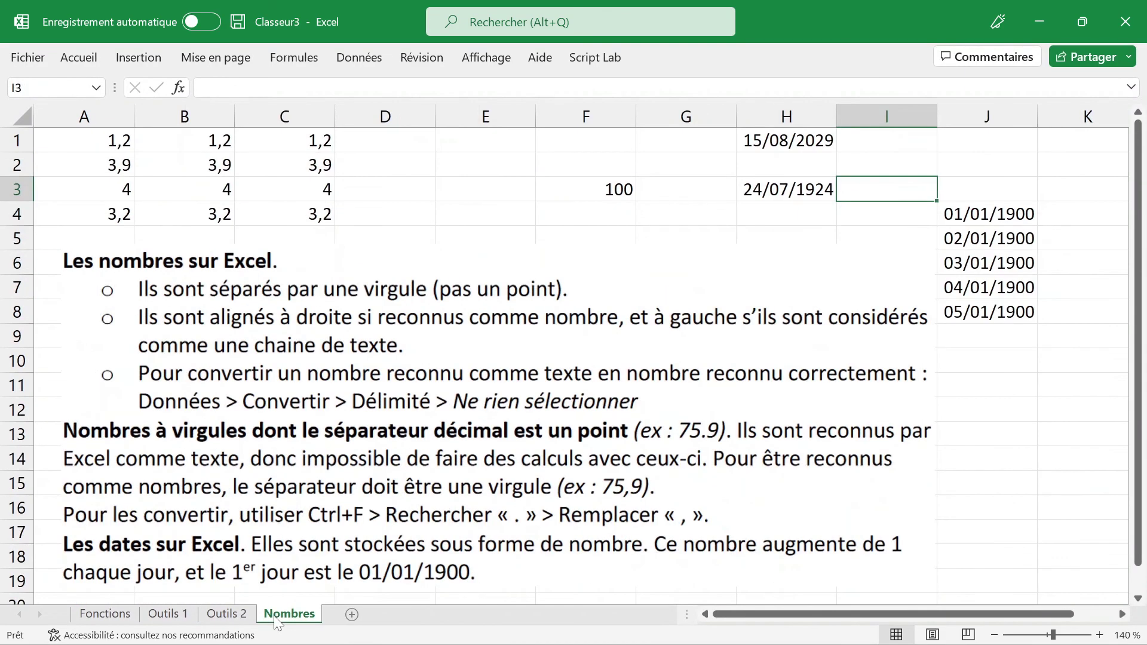